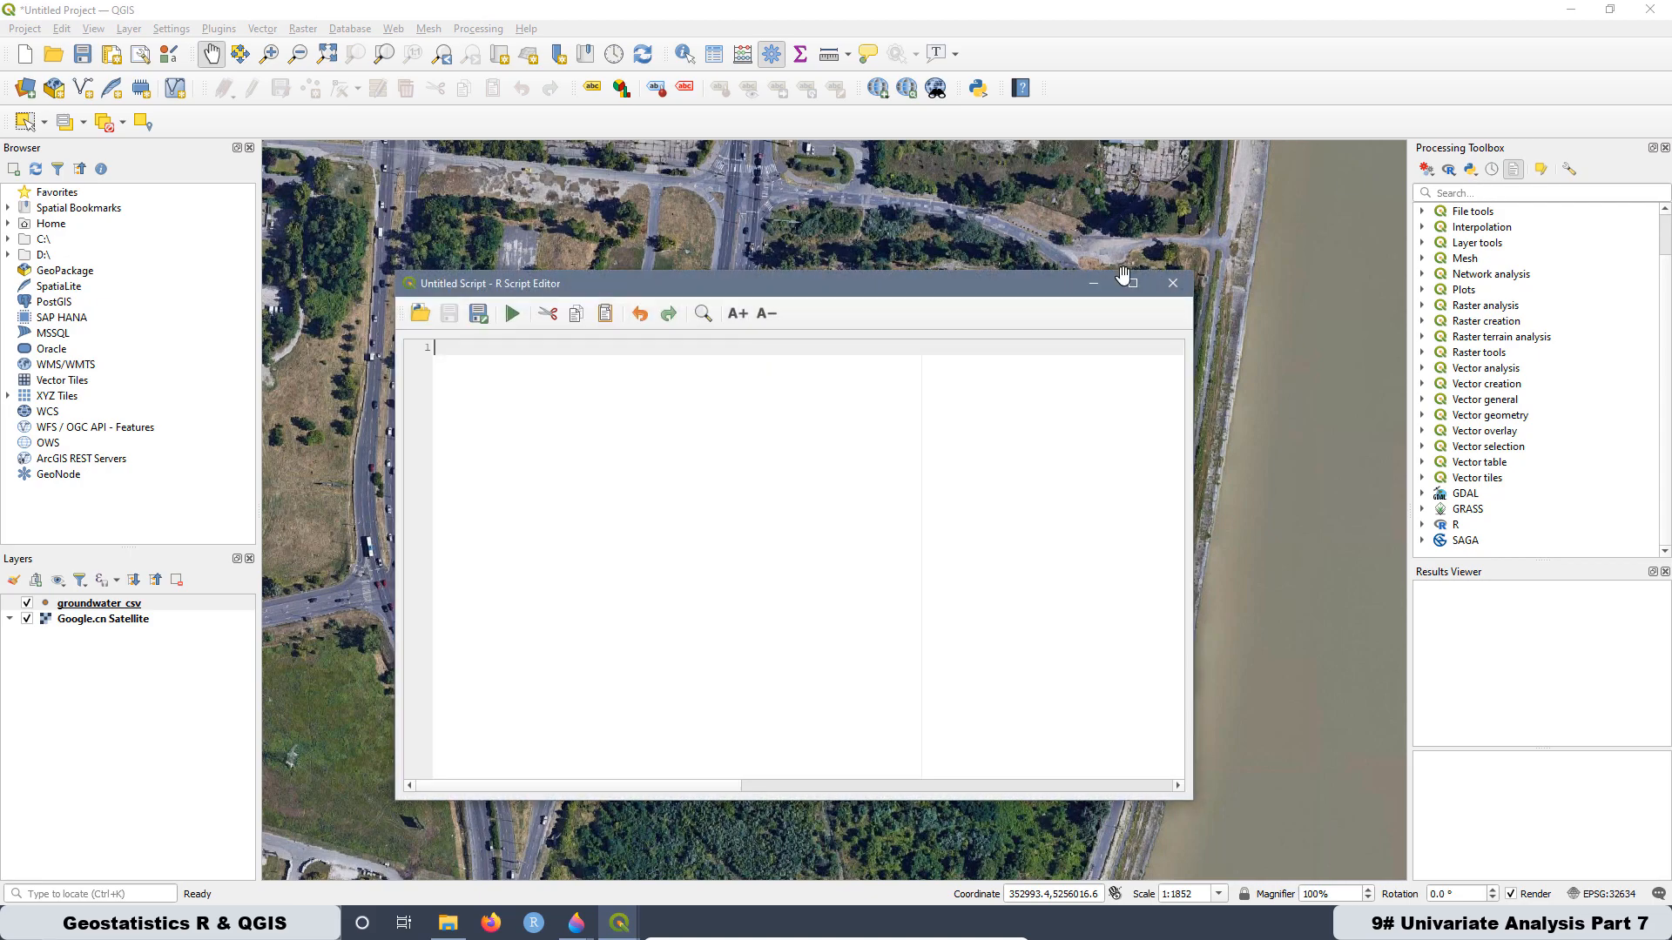
- Paste the copied Shapiro-Wilk test code into the empty R script, maximize the editor and enlarge its text
right_click(450, 349)
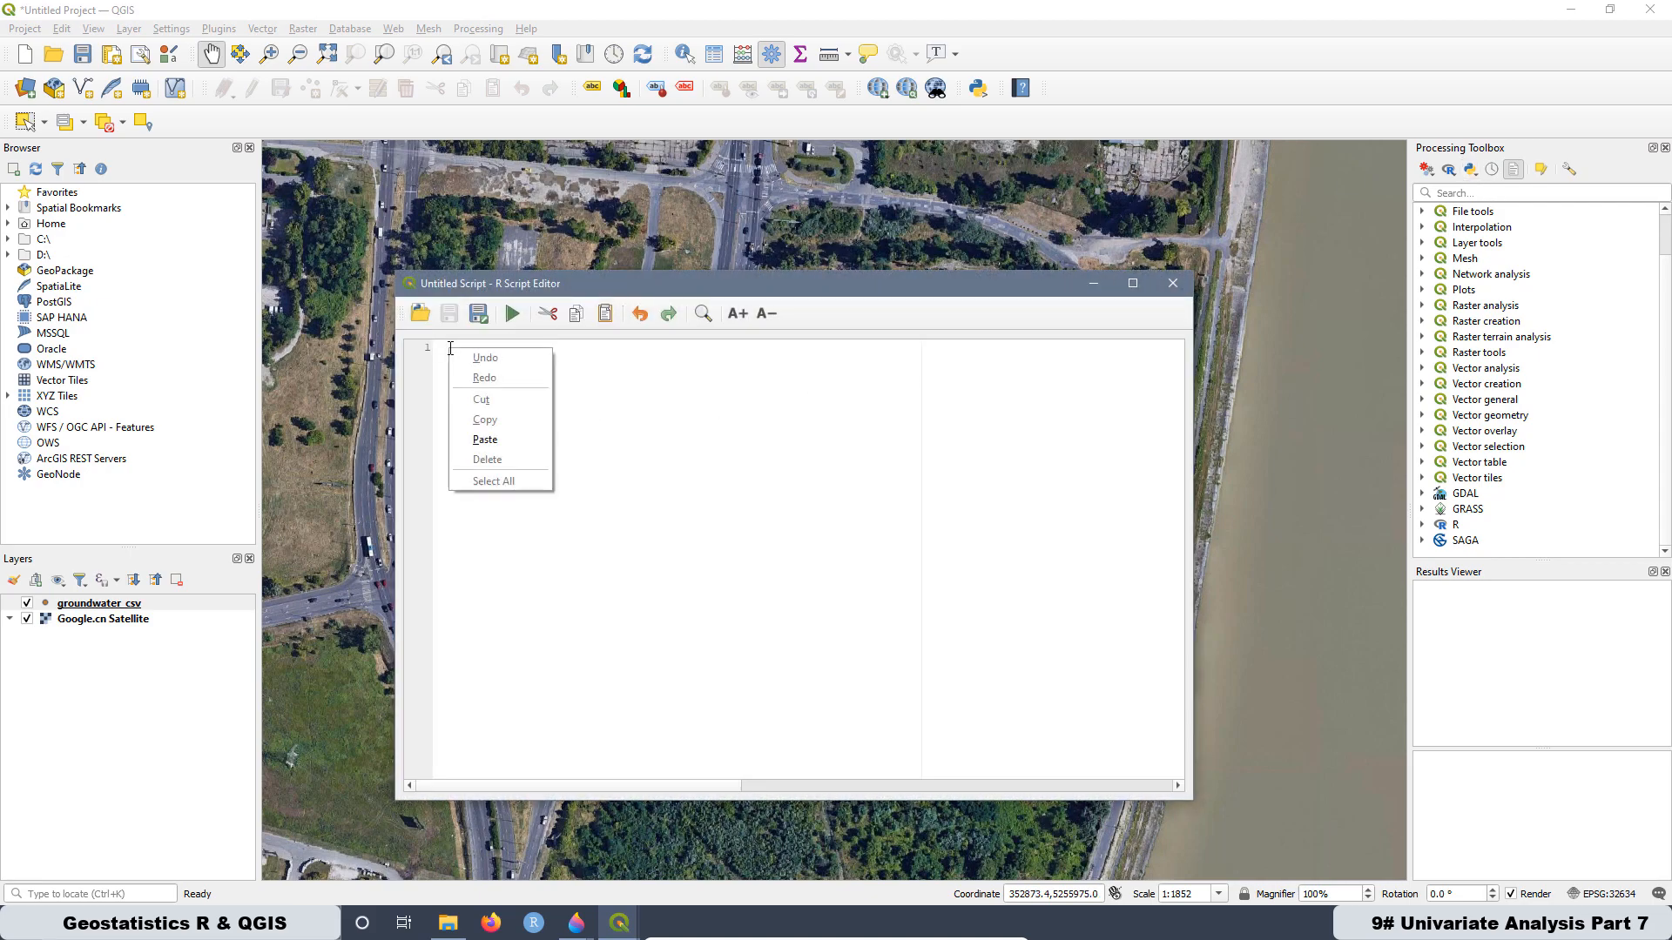
left_click(485, 440)
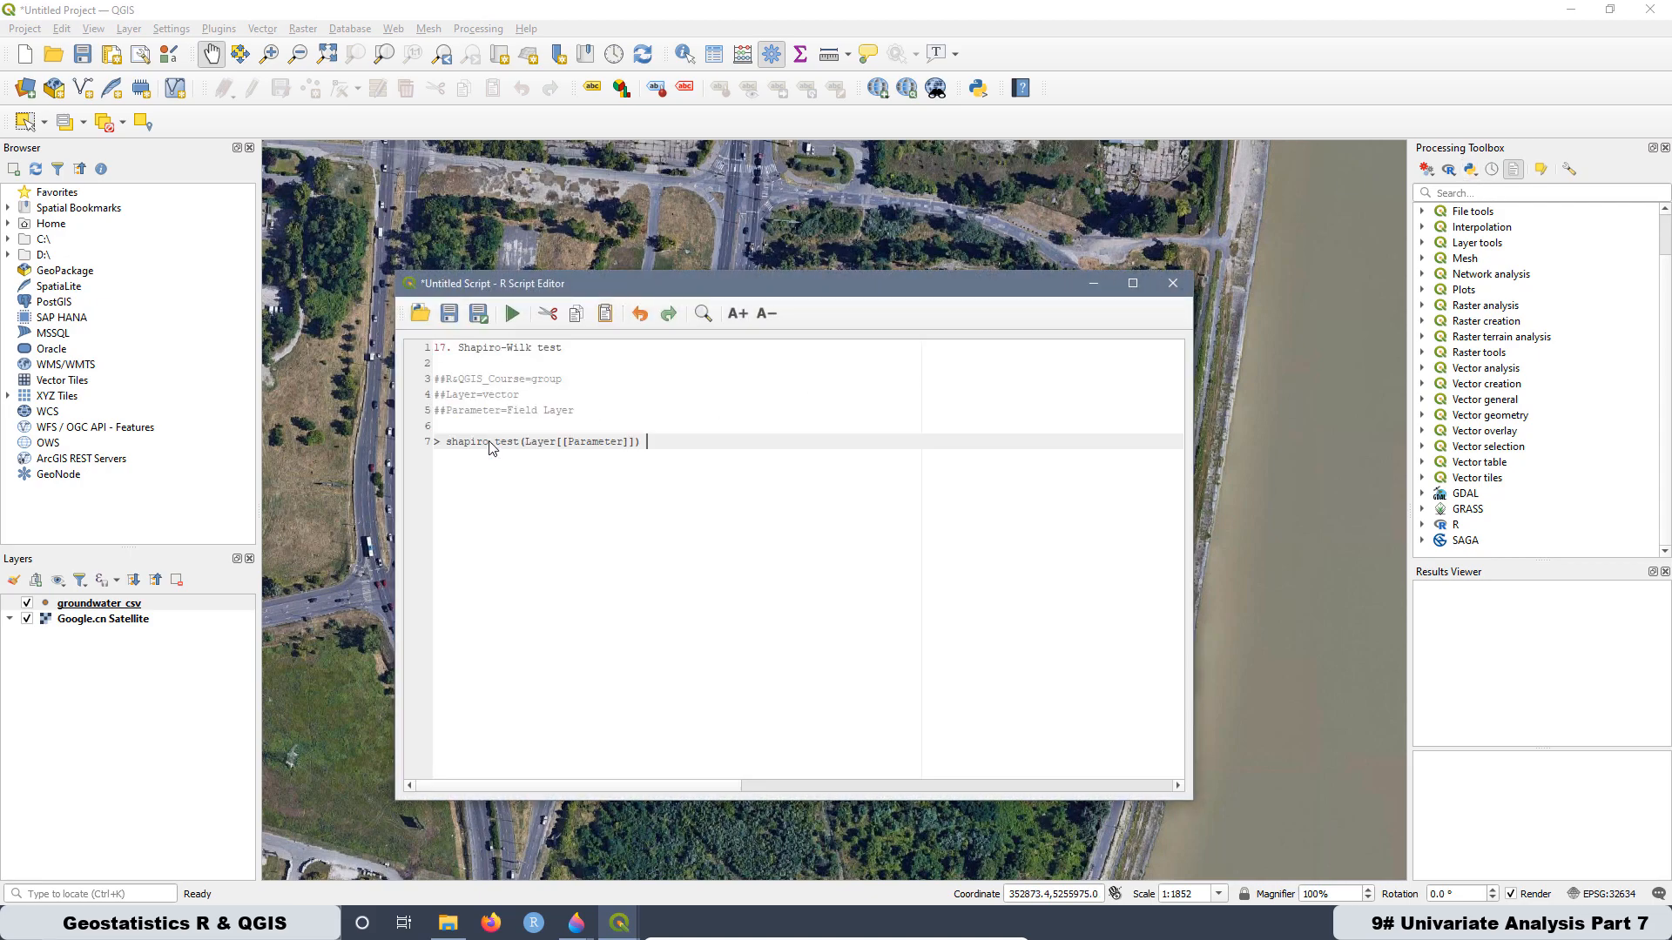
left_click(1132, 283)
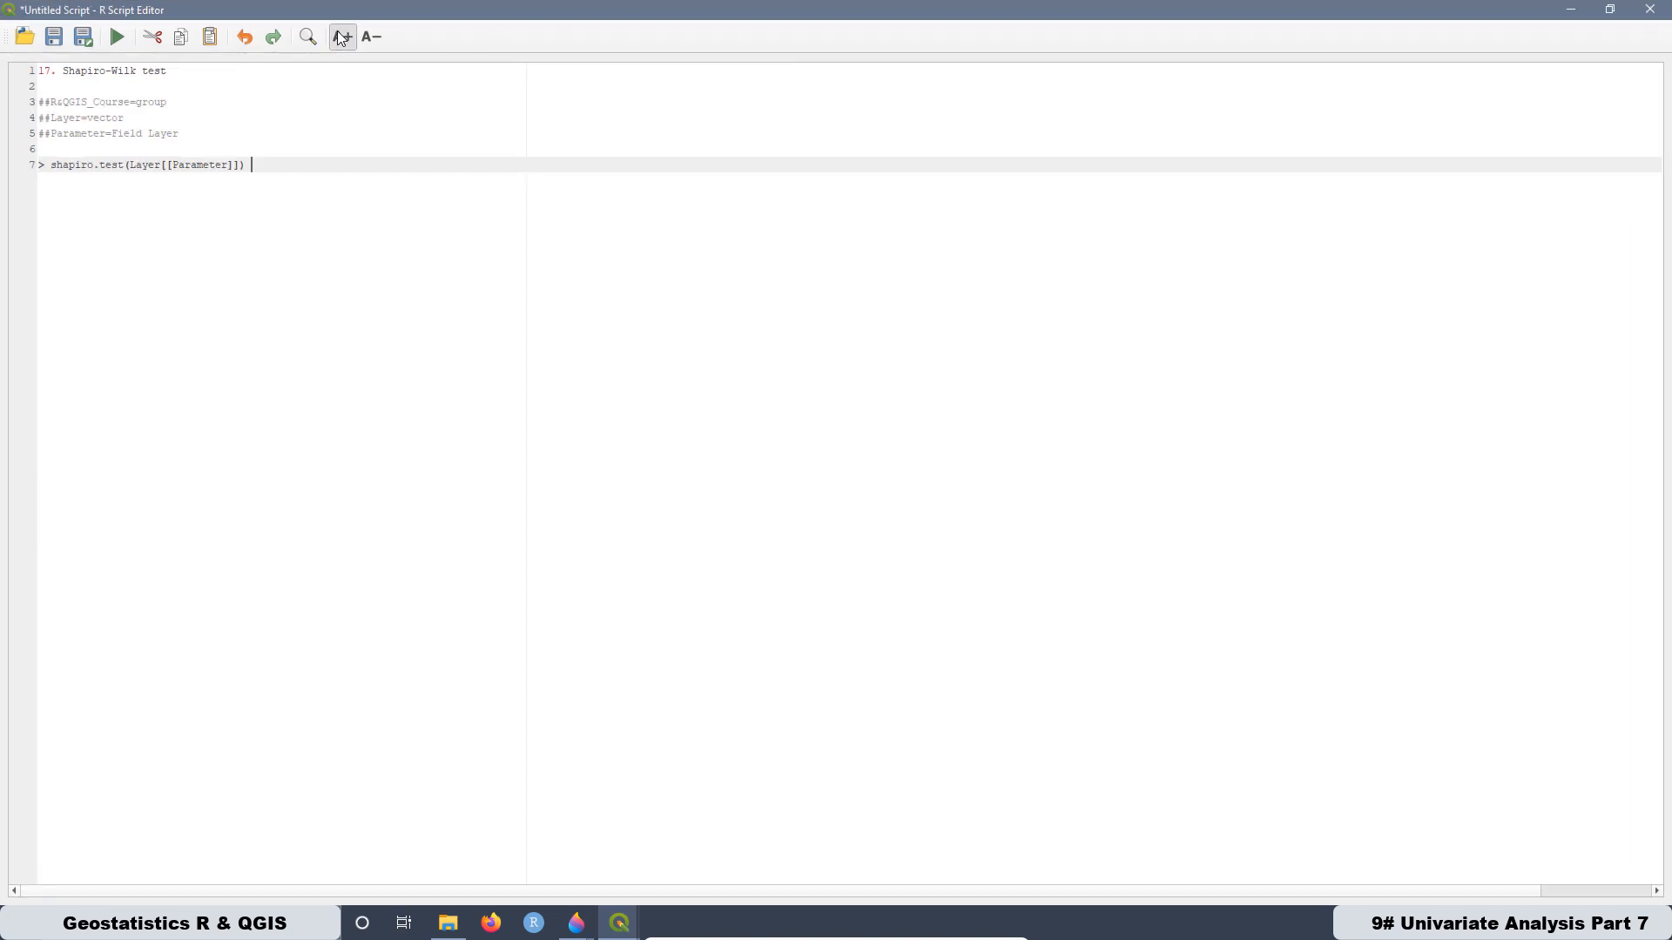
left_click(341, 37)
left_click(341, 37)
left_click(341, 37)
left_click(341, 37)
left_click(341, 36)
left_click(342, 37)
left_click(342, 36)
left_click(341, 37)
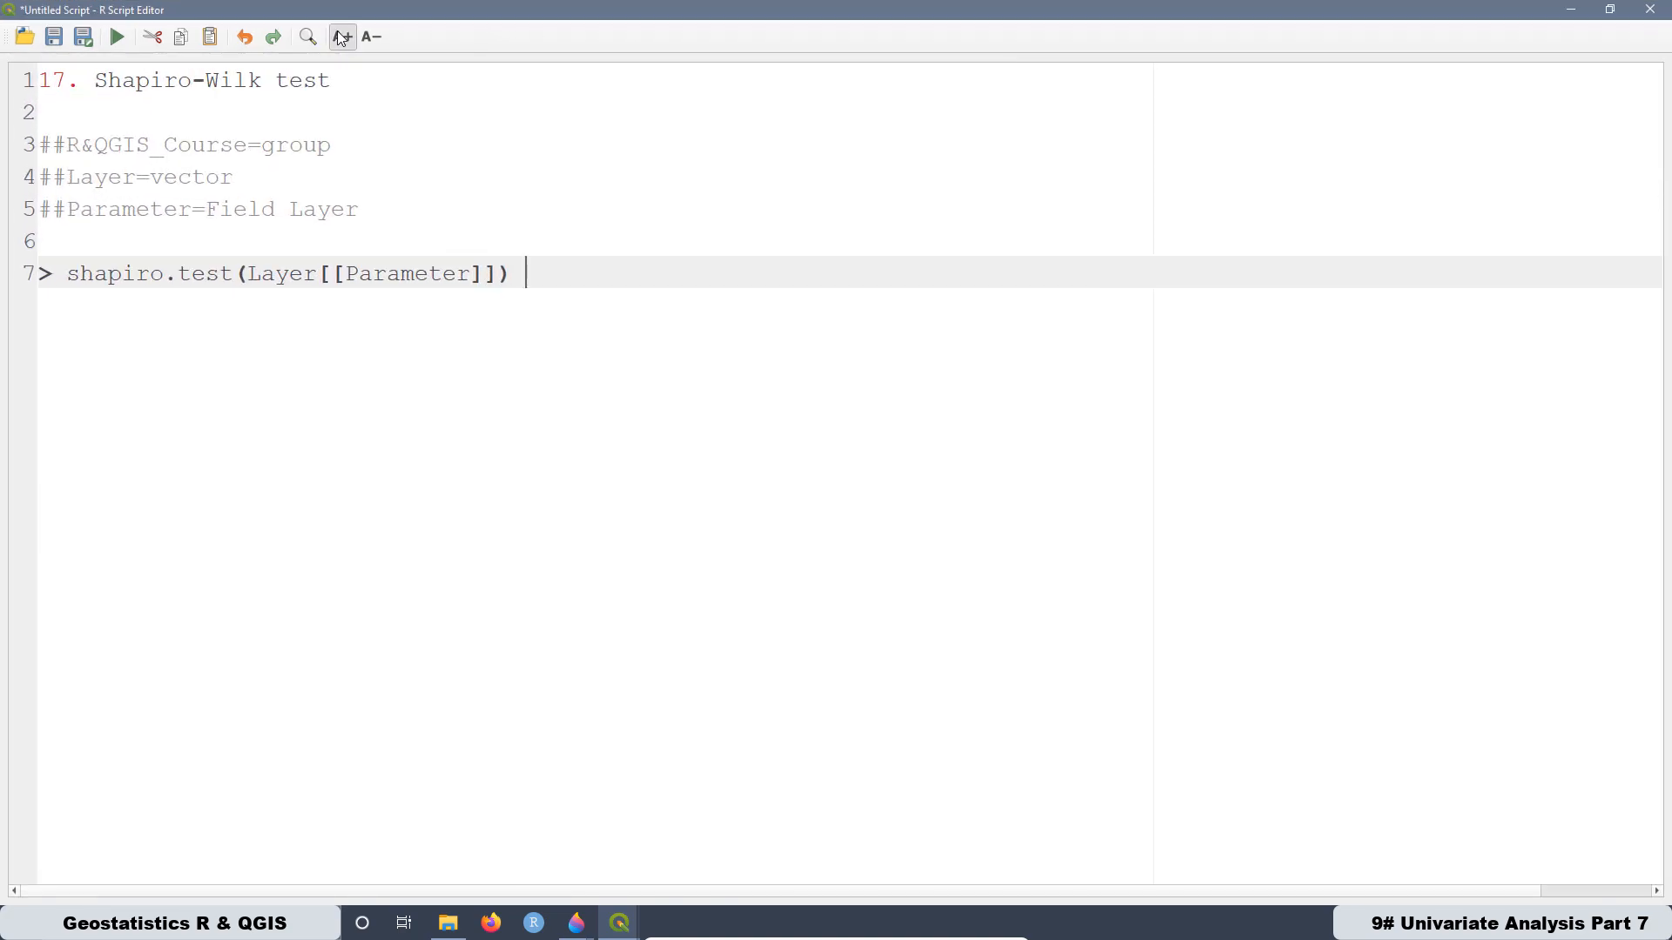
left_click(342, 37)
- Examine the script's group, Layer and Parameter definitions and the shapiro.test(Layer[[Parameter]]) line
left_click_drag(352, 150, 40, 148)
left_click_drag(247, 183, 30, 165)
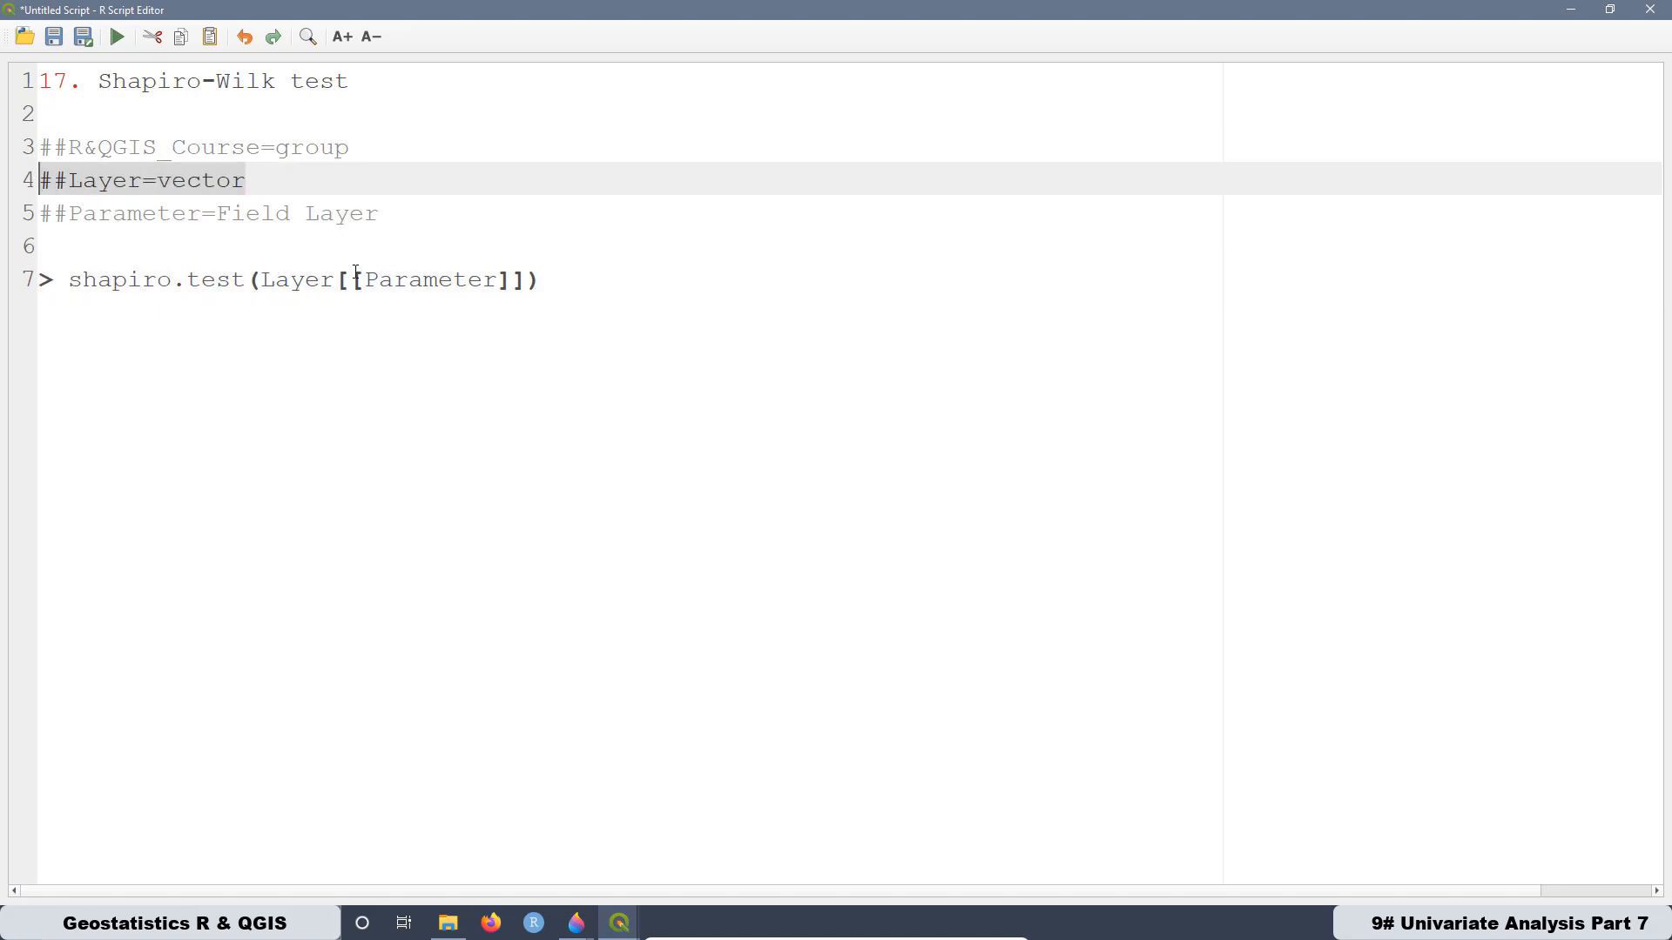
left_click(320, 222)
left_click_drag(383, 213, 41, 213)
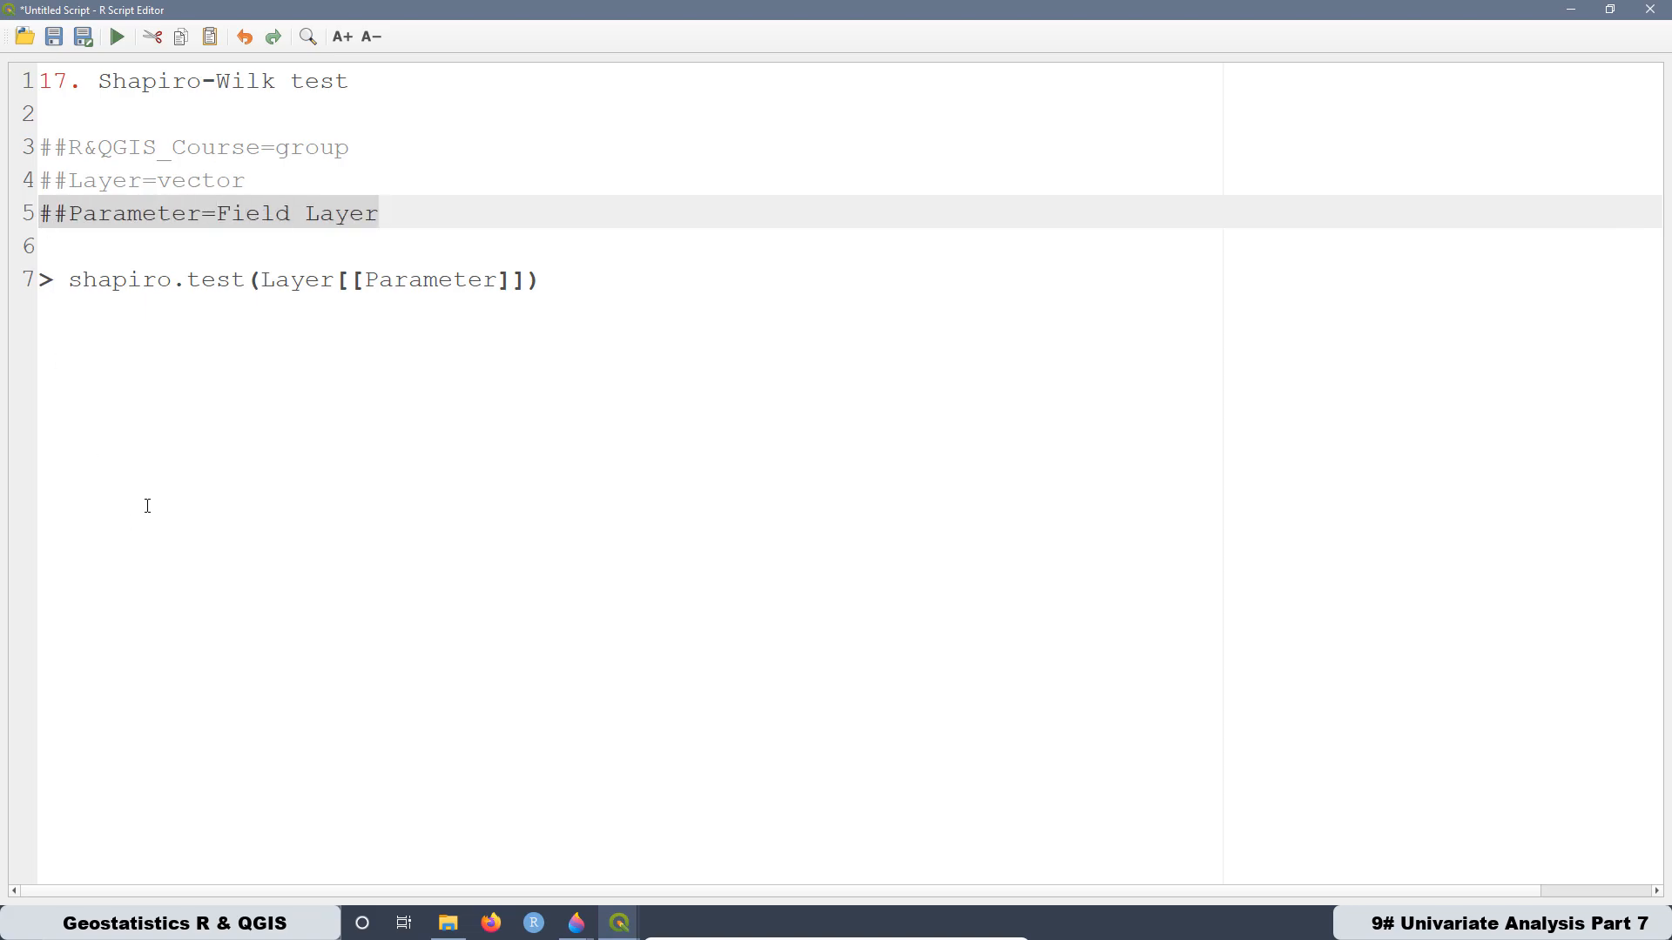
left_click(617, 264)
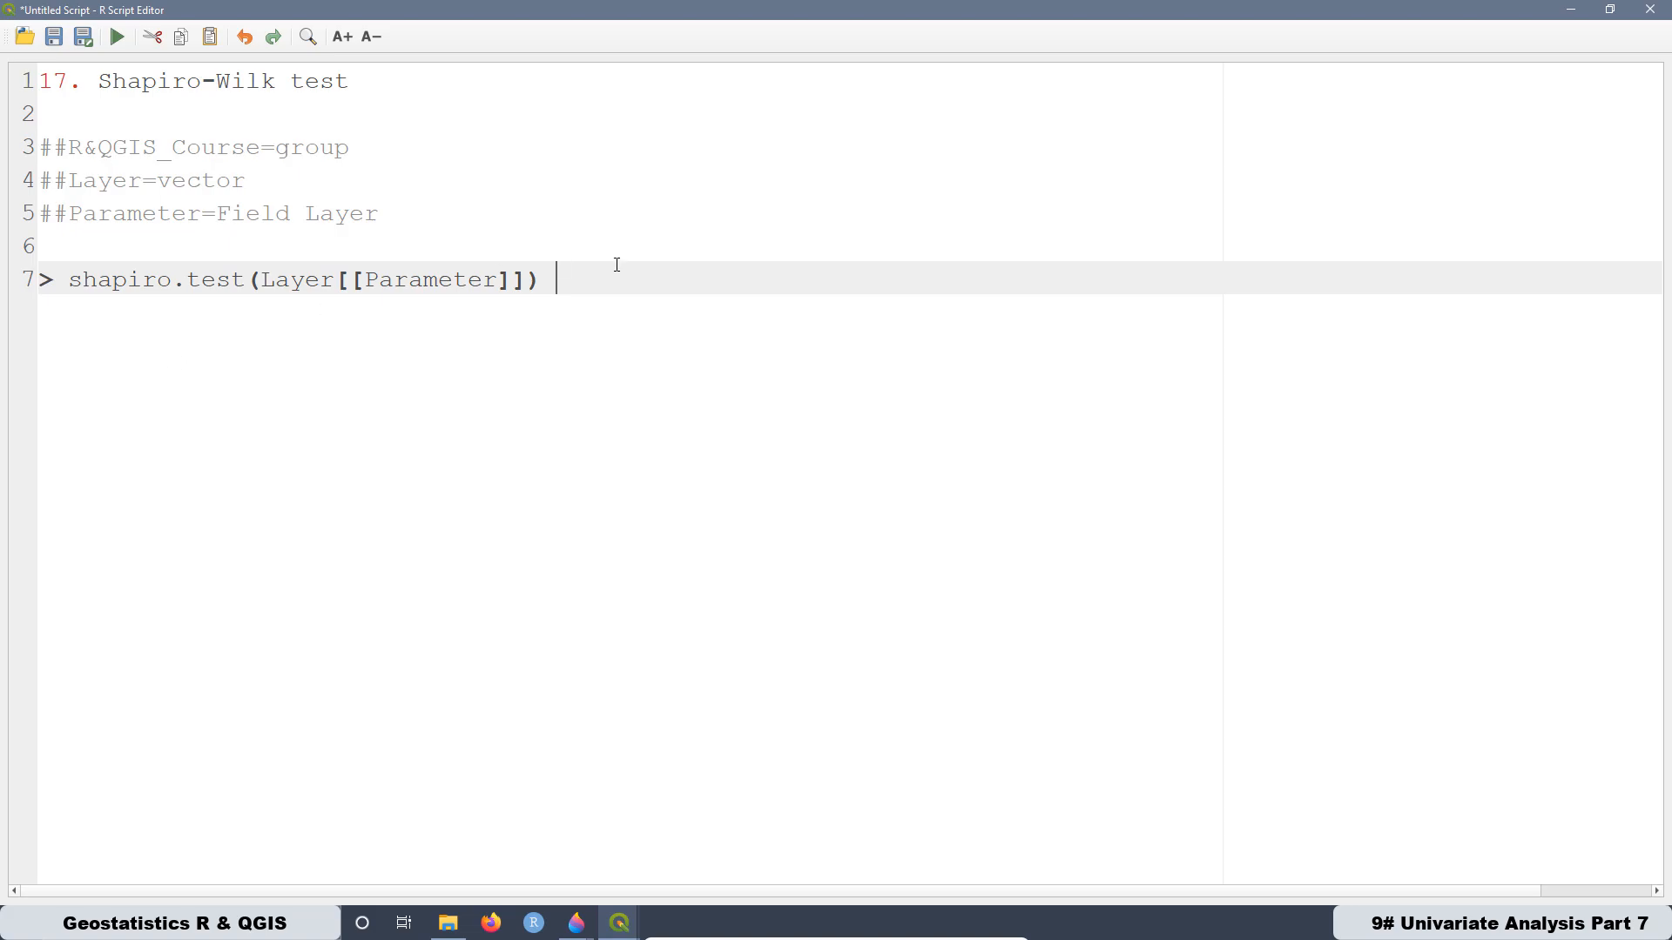
left_click_drag(554, 279, 44, 279)
left_click(121, 424)
- Cut the title "17. Shapiro-Wilk test" out of the script's first line and remove the extra blank line below it
left_click_drag(357, 83, 28, 82)
right_click(143, 87)
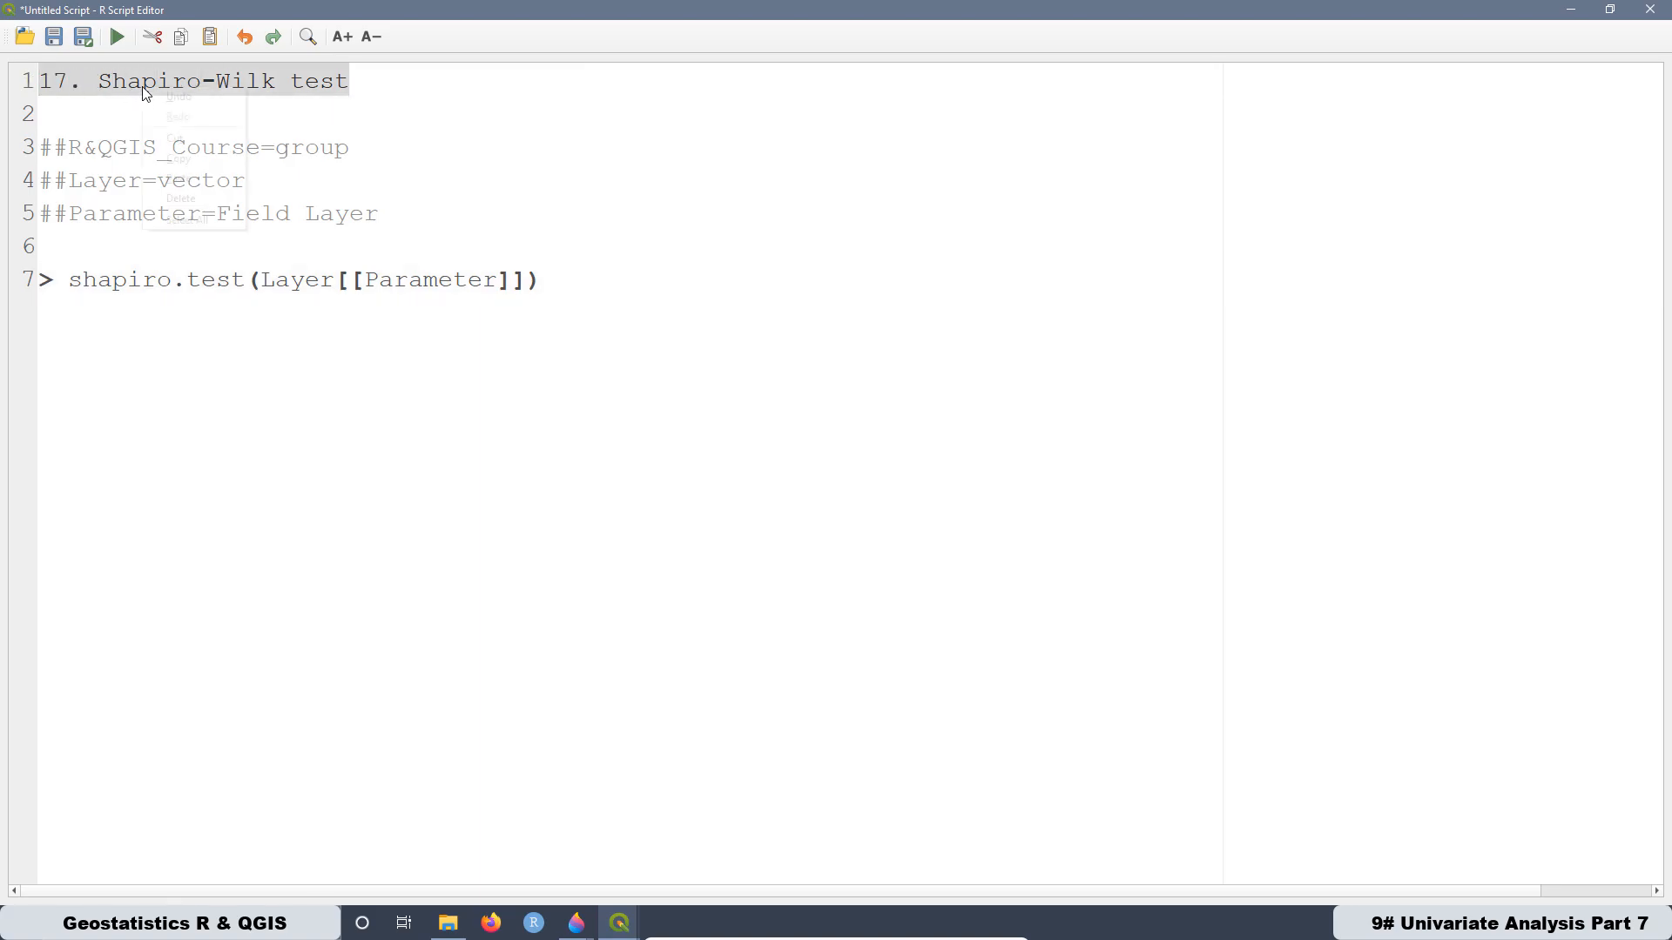
left_click(175, 139)
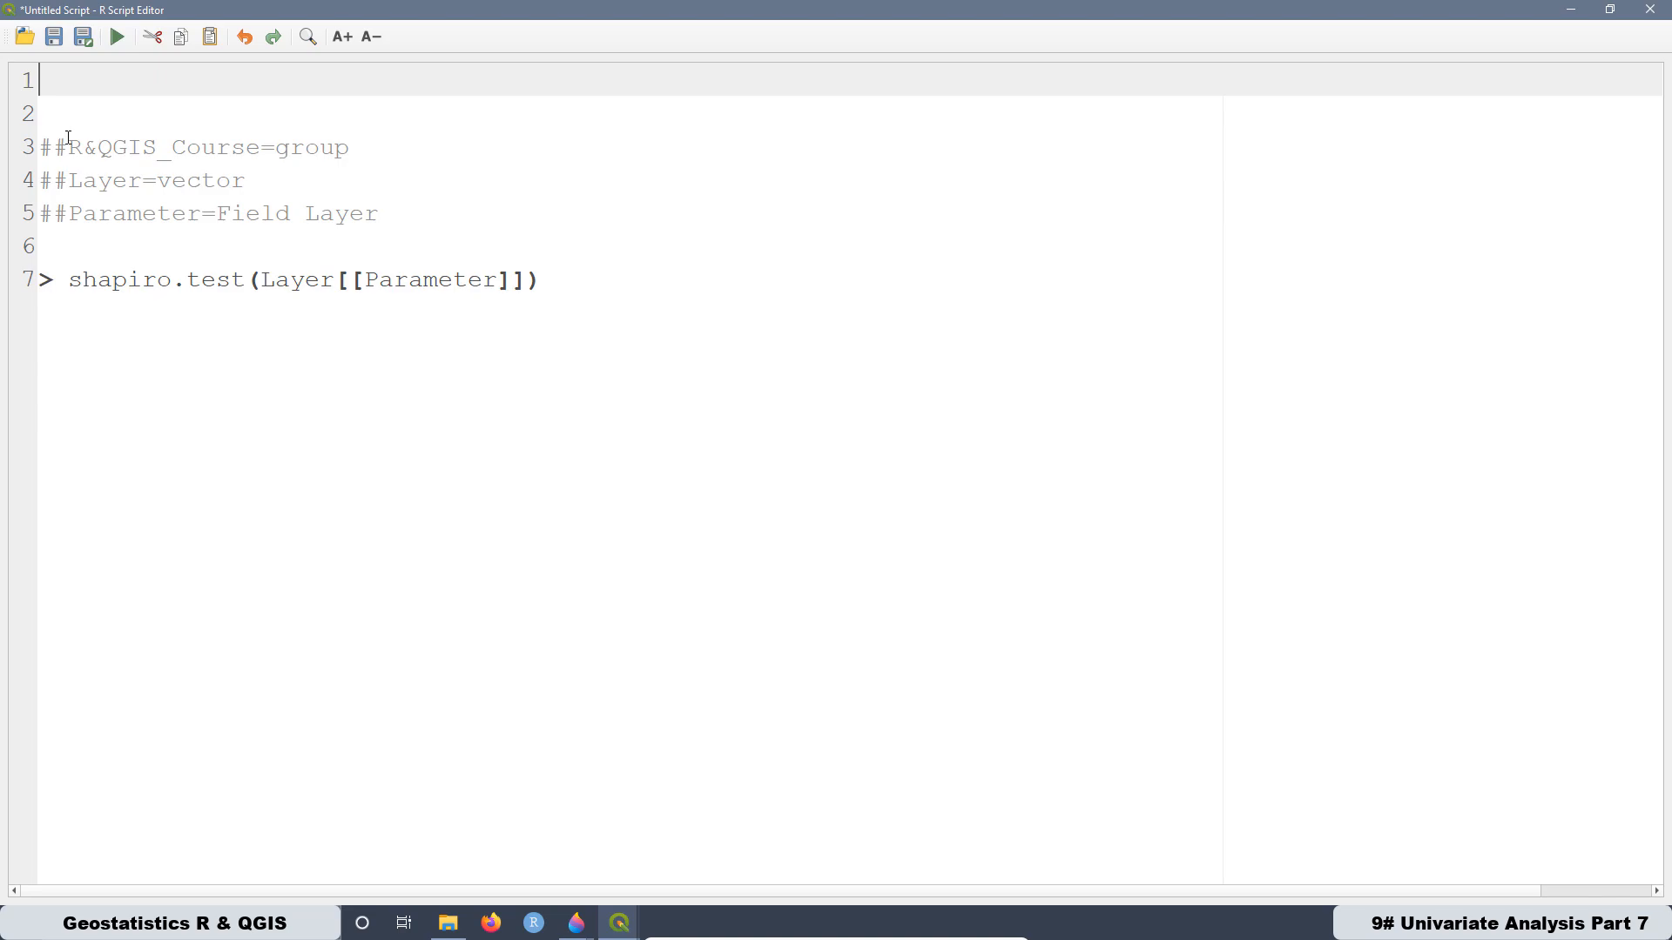
left_click(56, 120)
key("BackSpace")
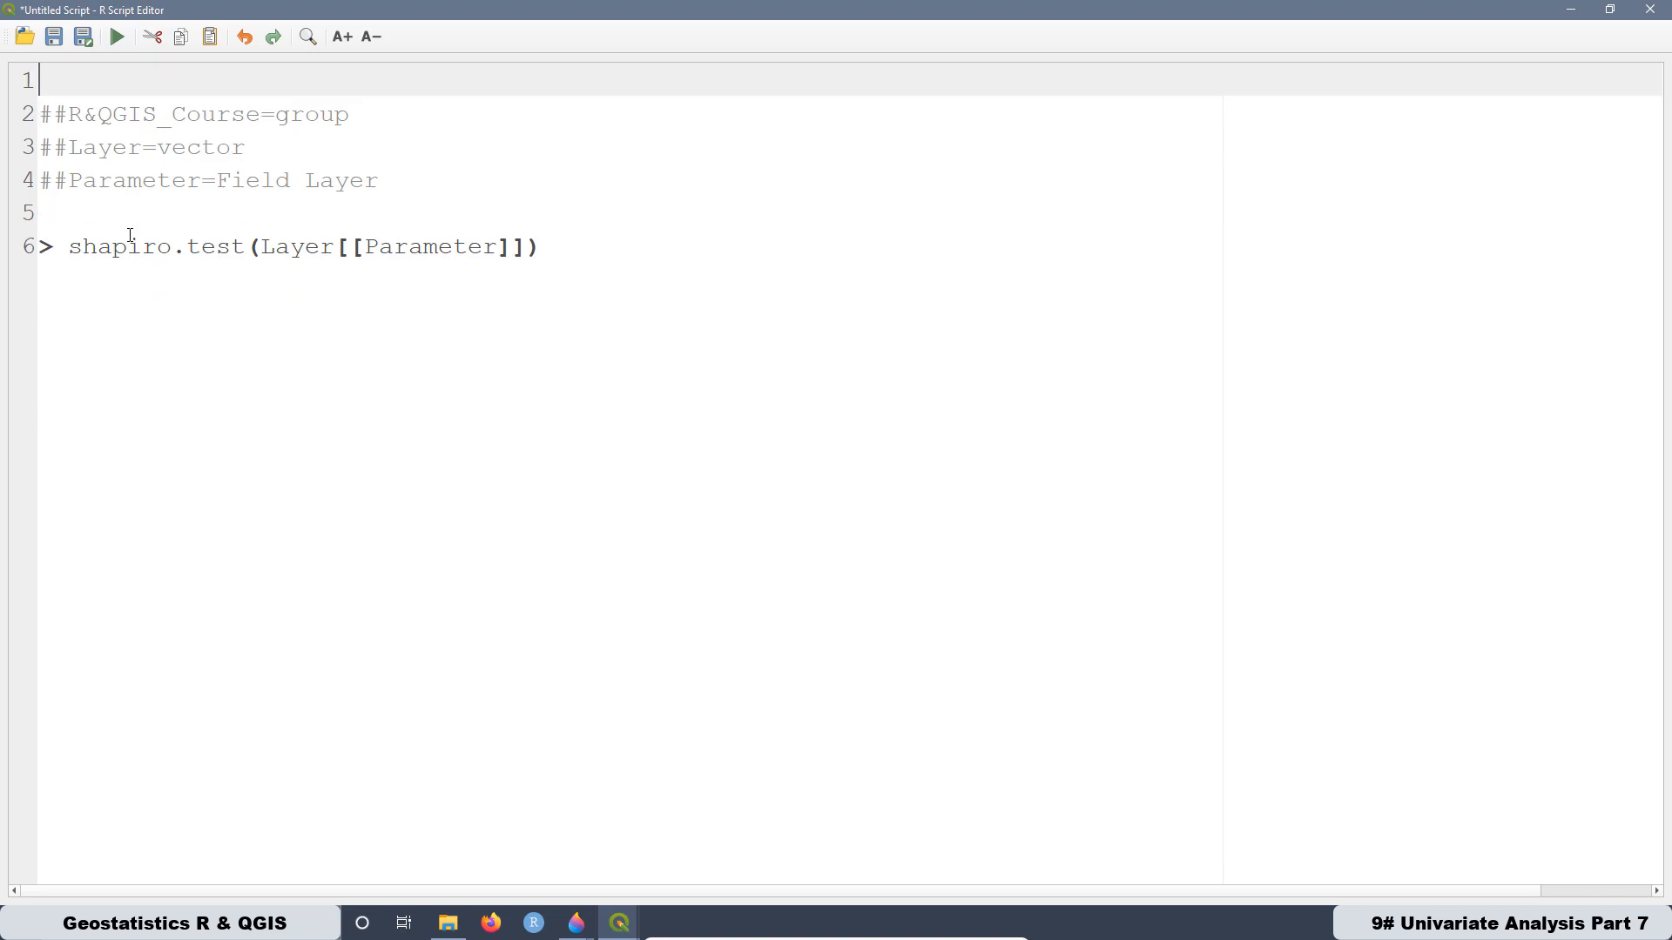
- Save the script in the rscripts folder under the cut title, "17. Shapiro-Wilk test"
left_click(83, 38)
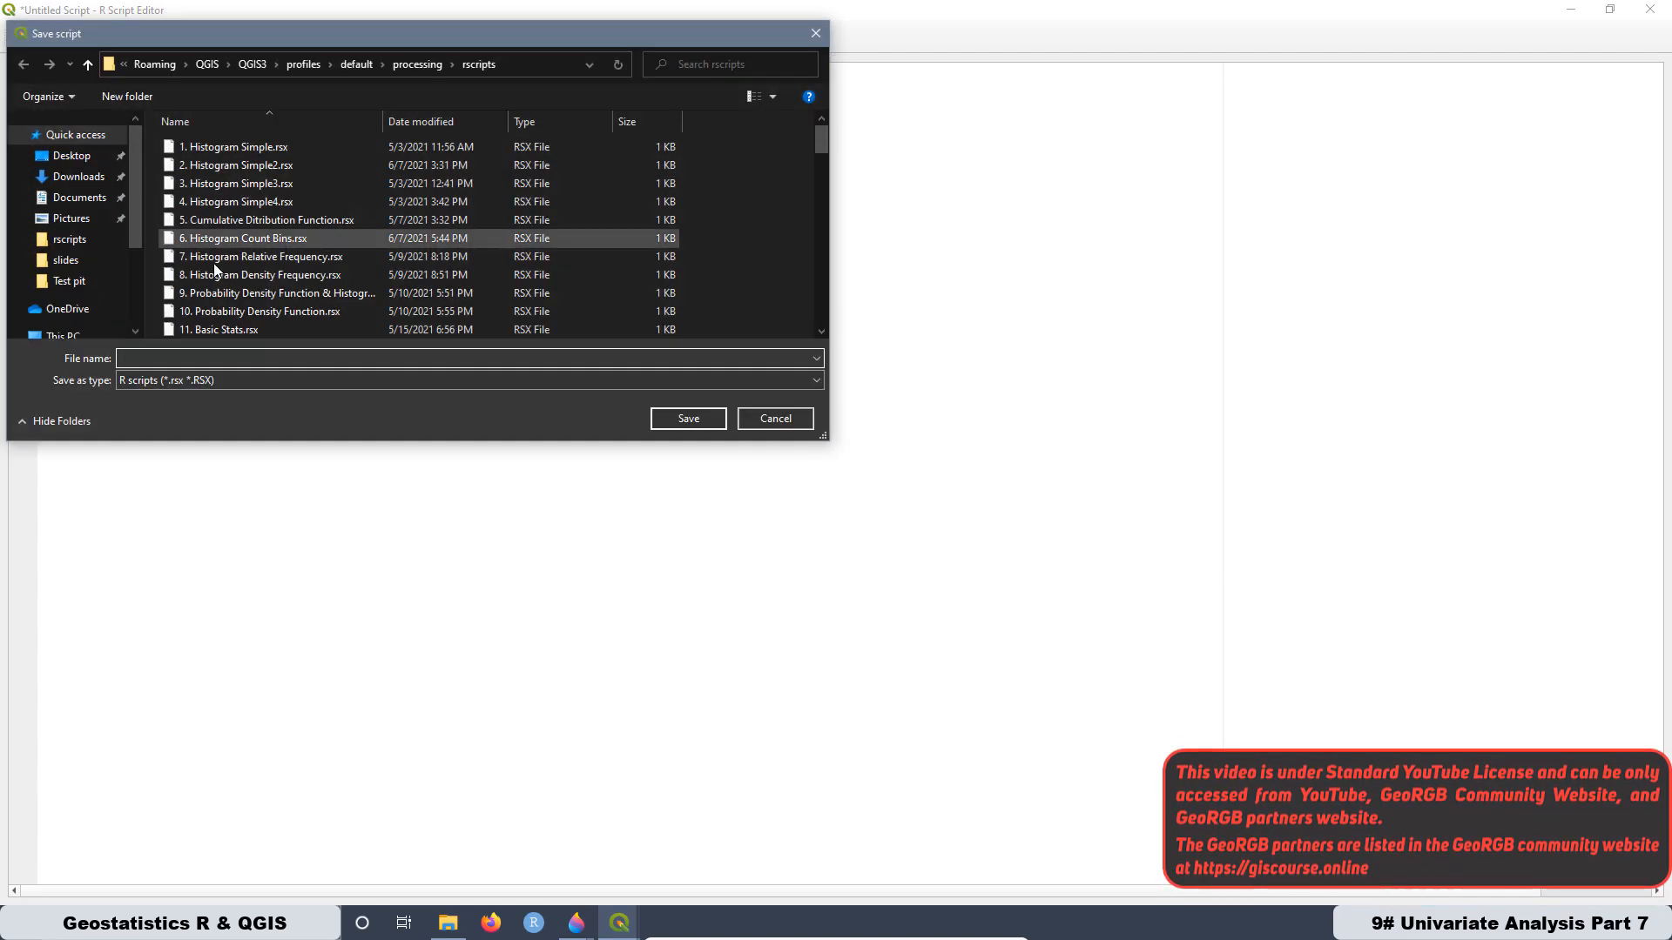
scroll(216, 254, "down", 3)
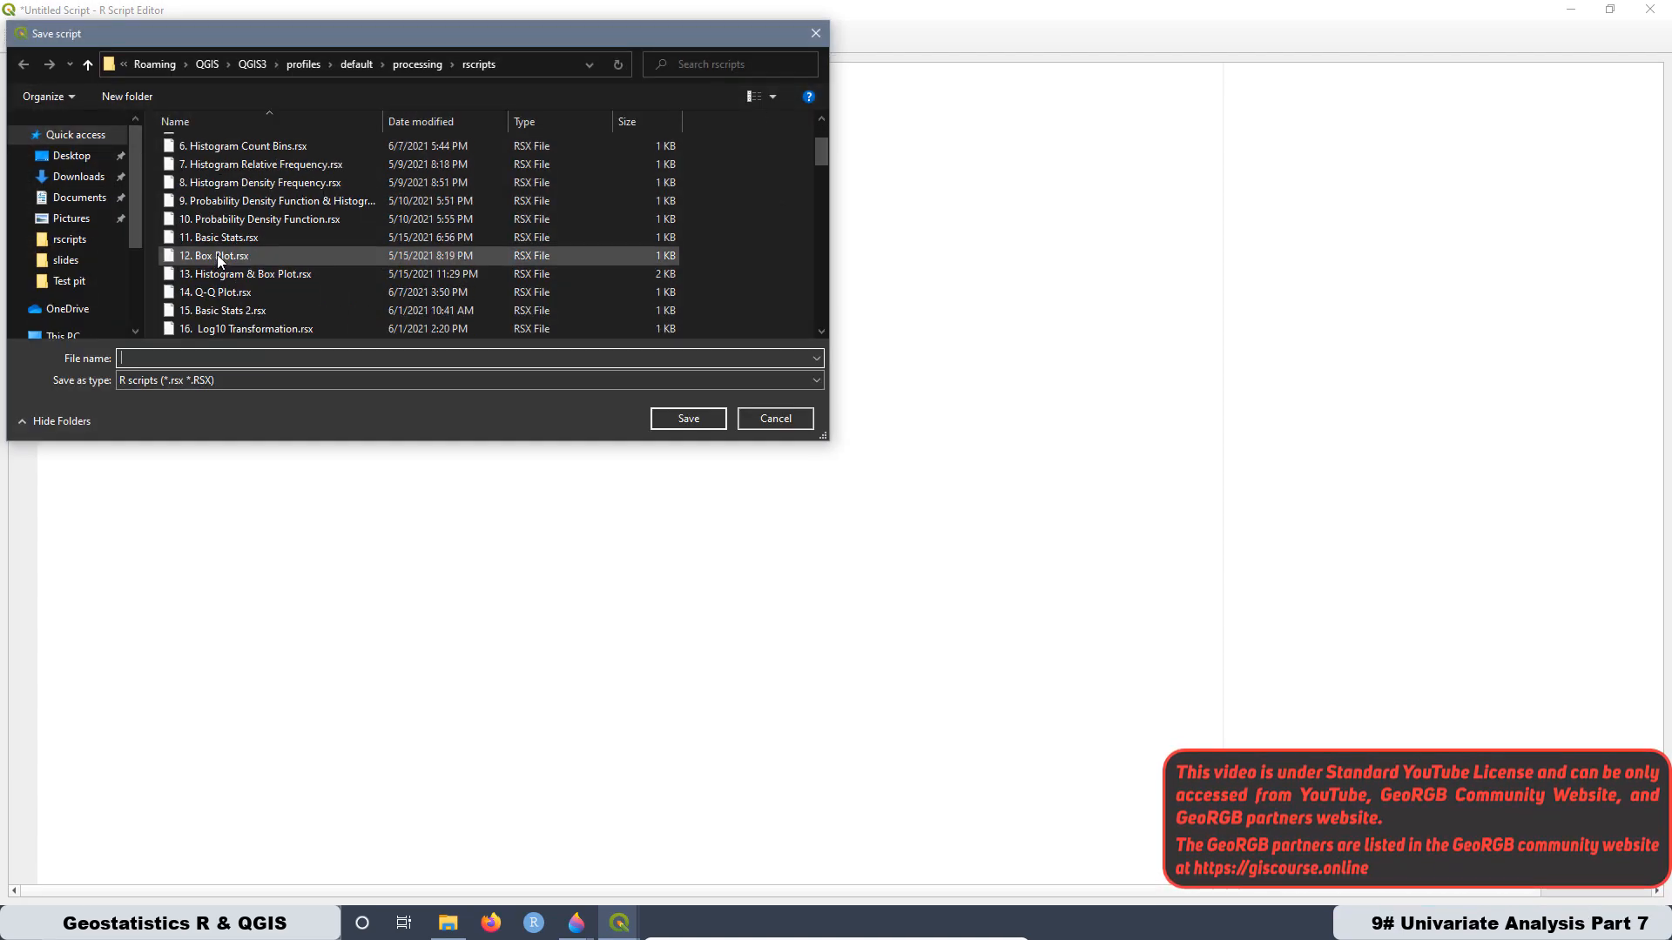
right_click(146, 359)
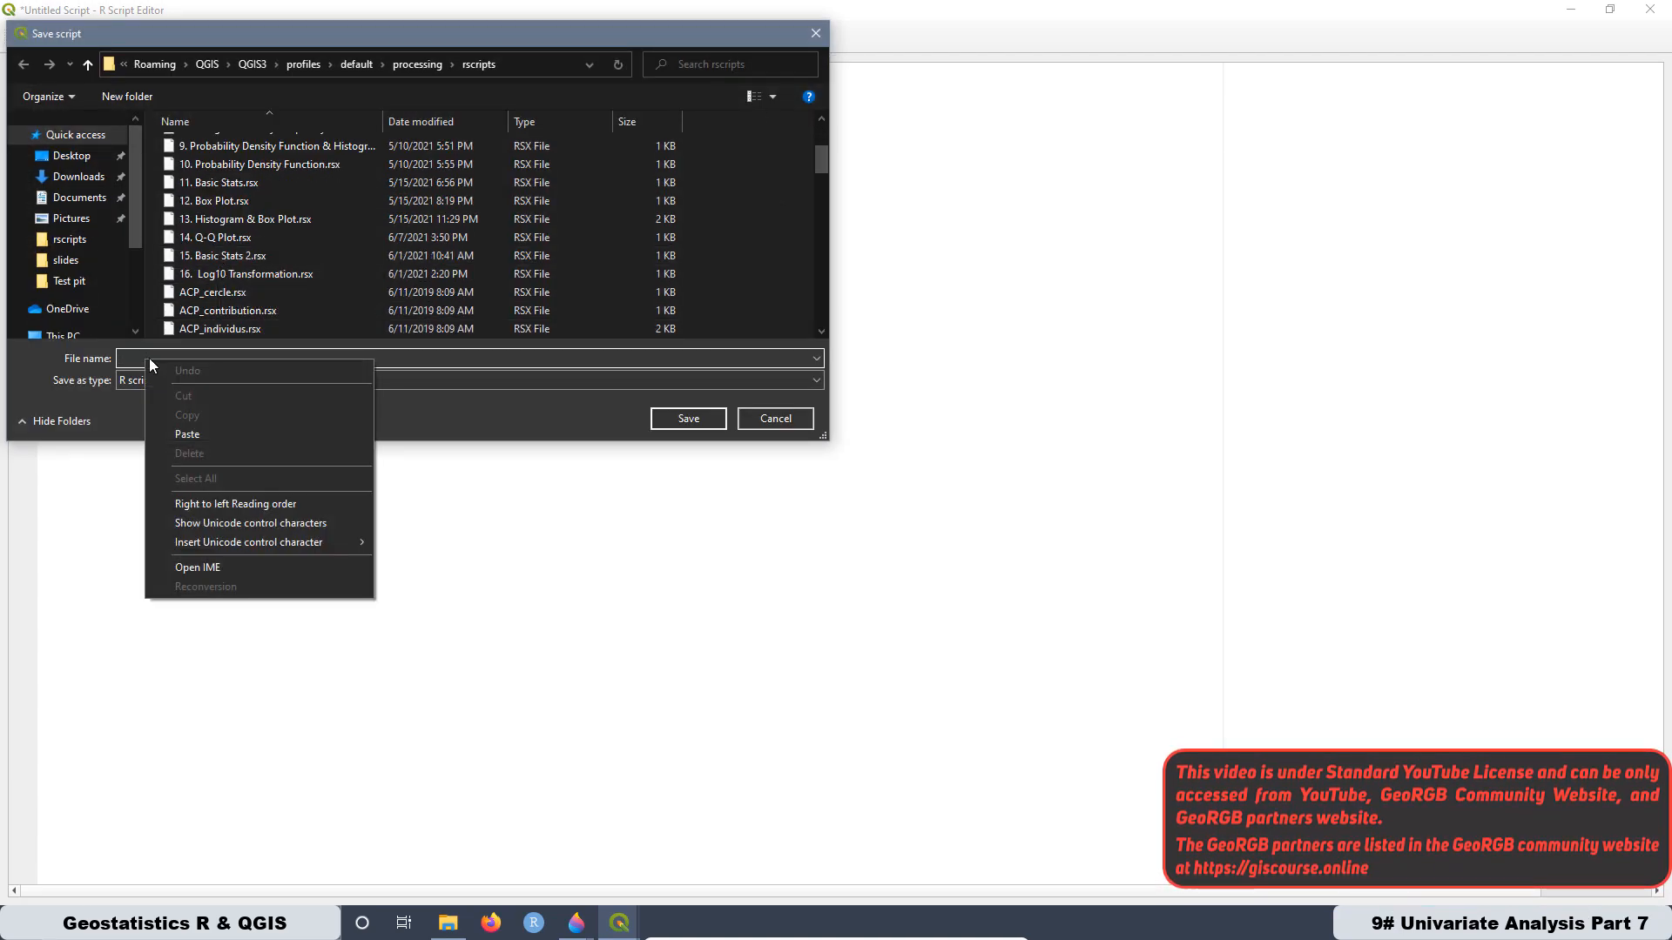
left_click(196, 441)
left_click(686, 421)
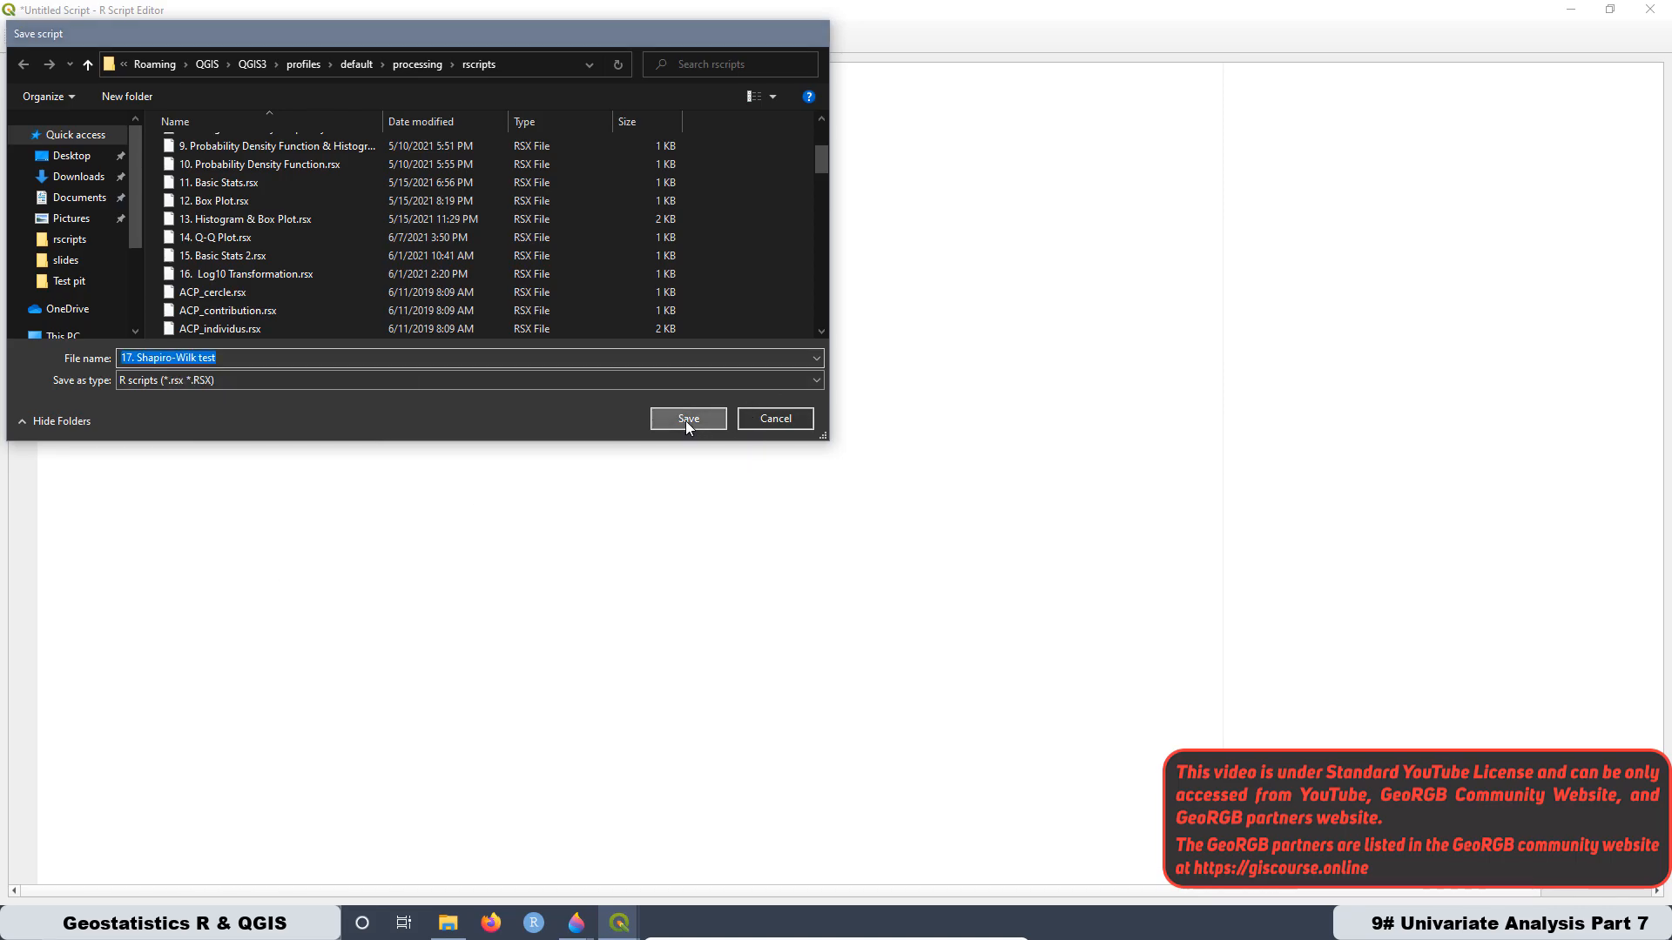
- Minimize the script editor and select 17. Shapiro-Wilk test in the R provider's R&QGIS_Course group of the Processing Toolbox
left_click(1573, 9)
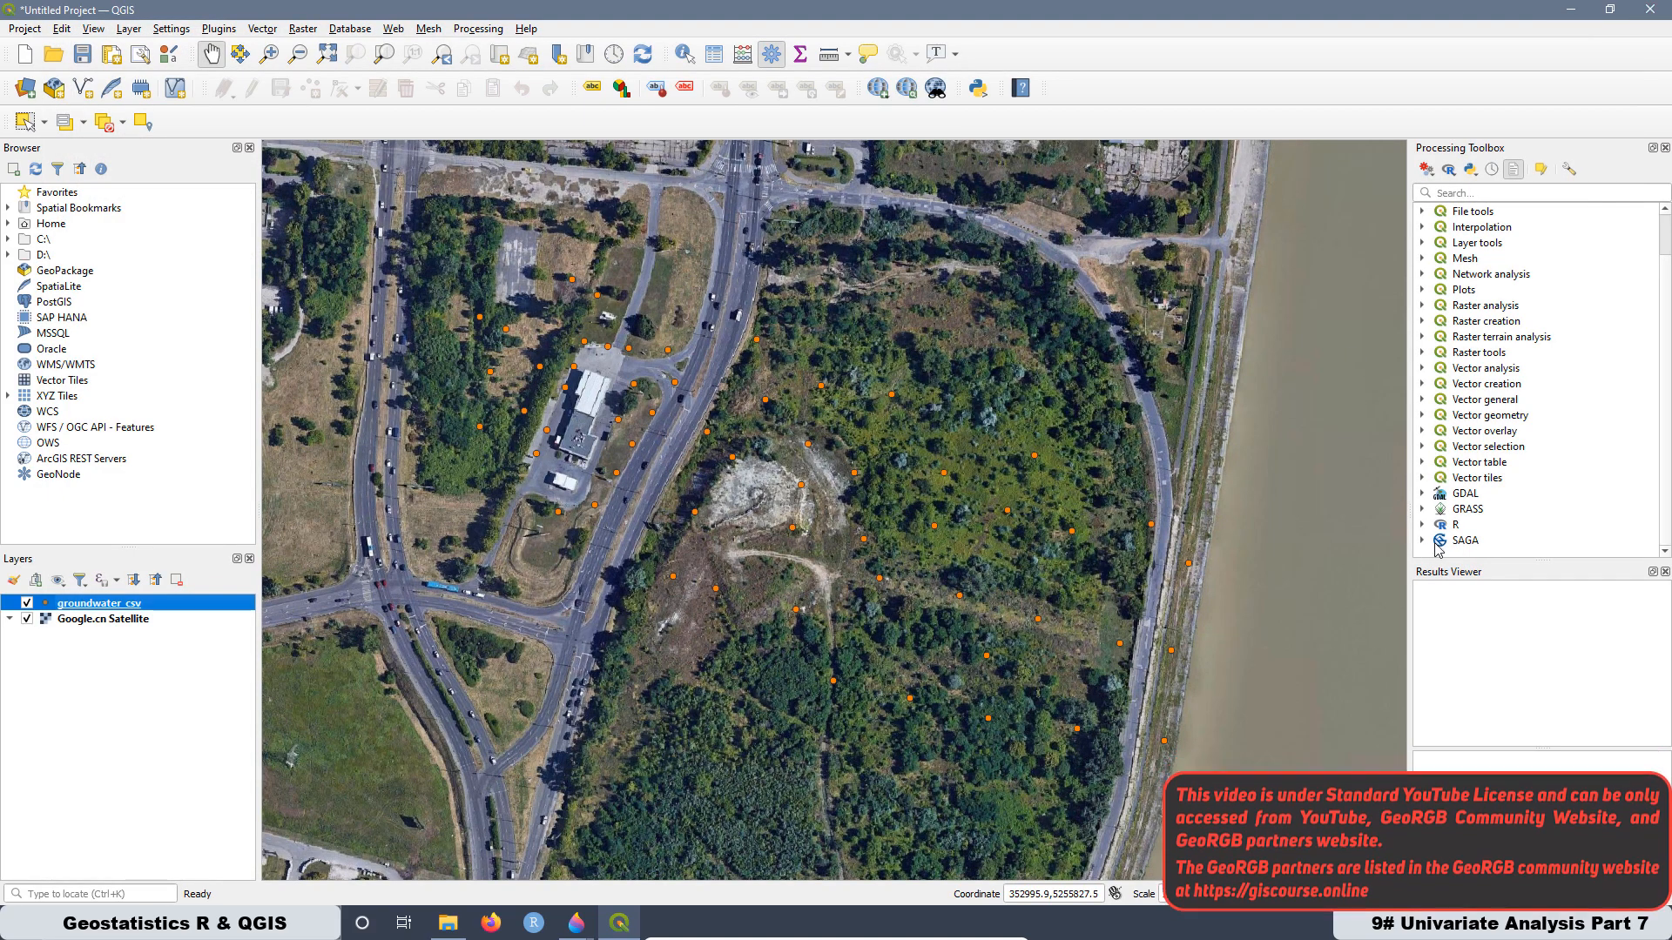
double_click(1438, 525)
scroll(1496, 402, "down", 5)
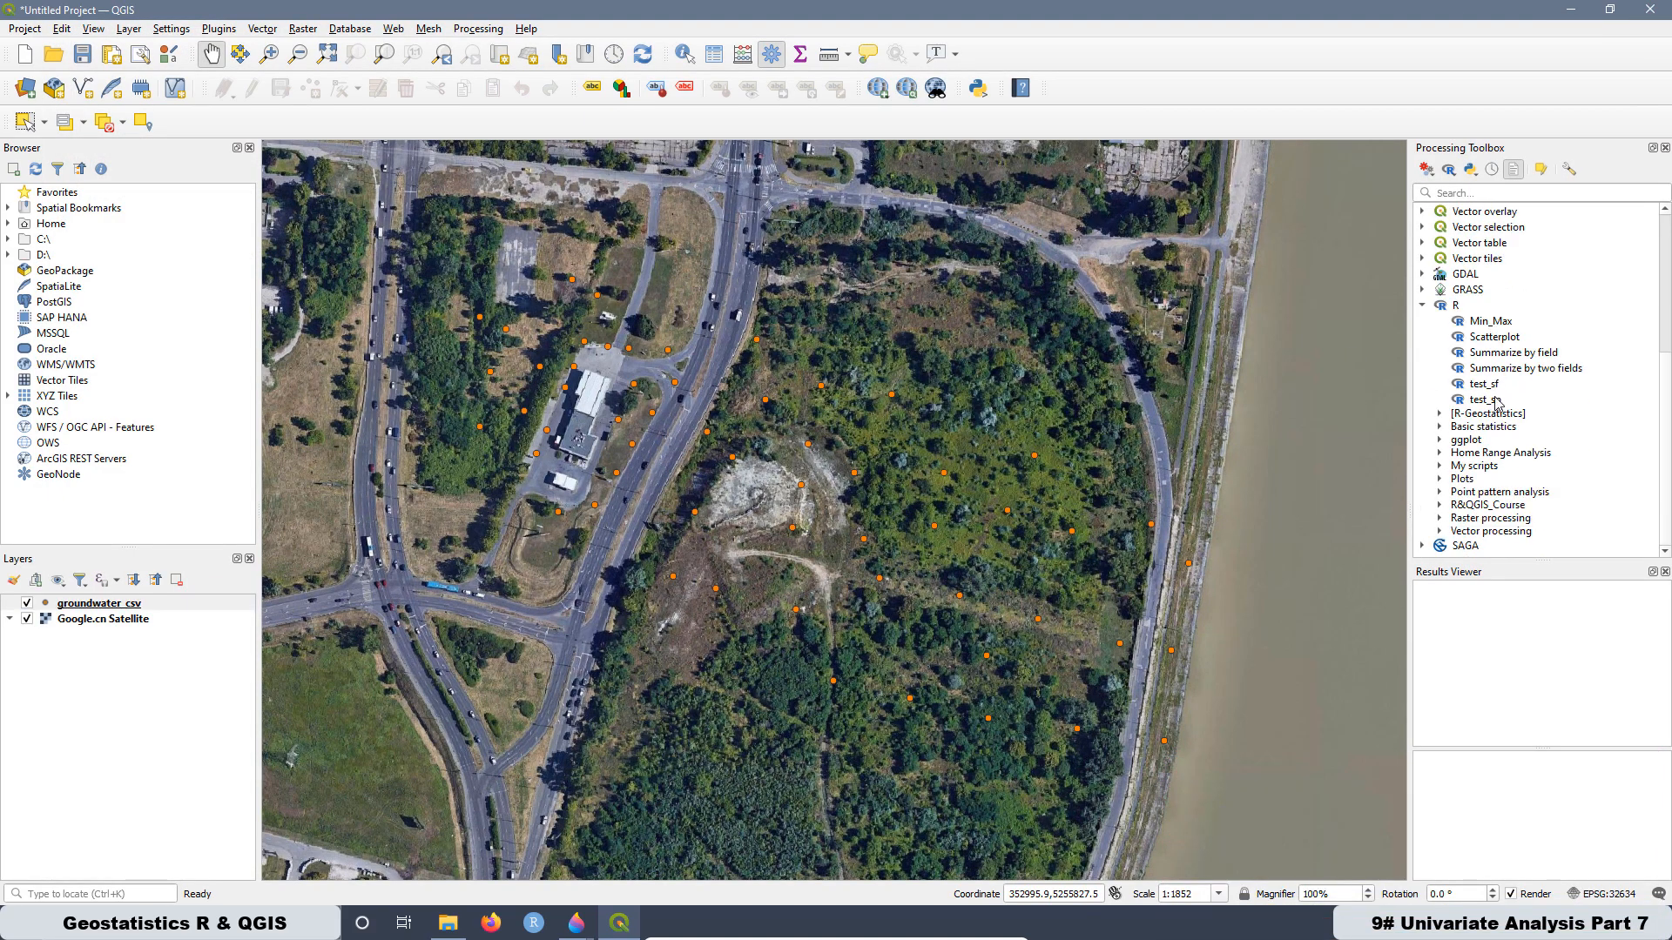
left_click(1440, 506)
scroll(1534, 436, "down", 2)
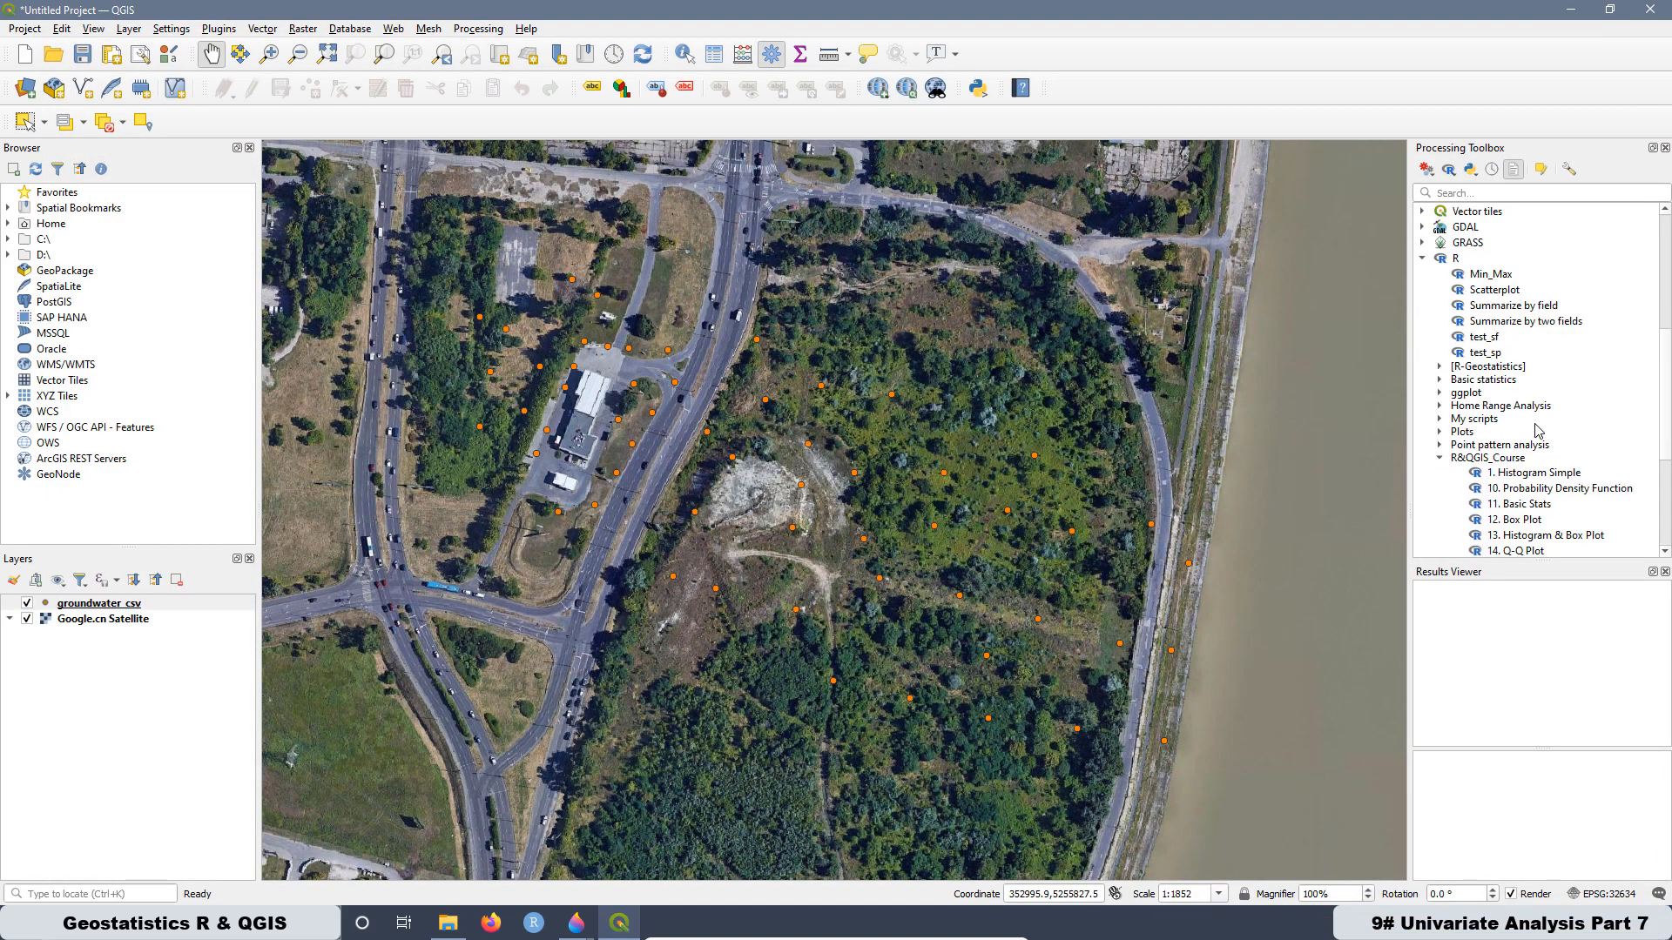
scroll(1524, 370, "down", 1)
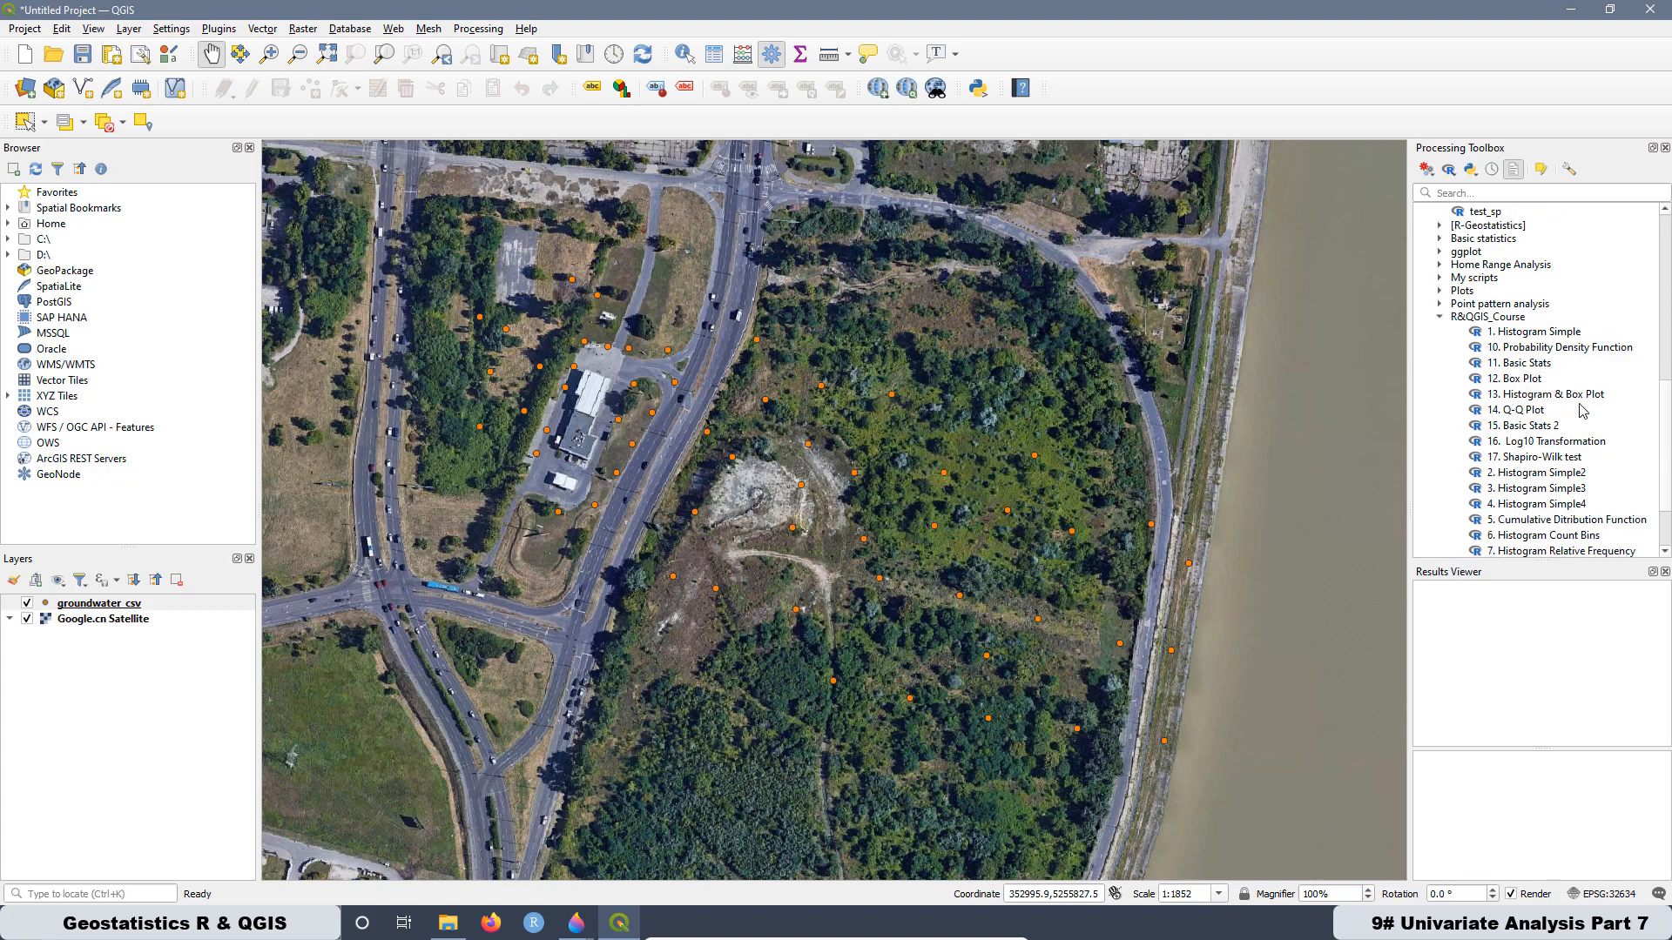
left_click(1539, 464)
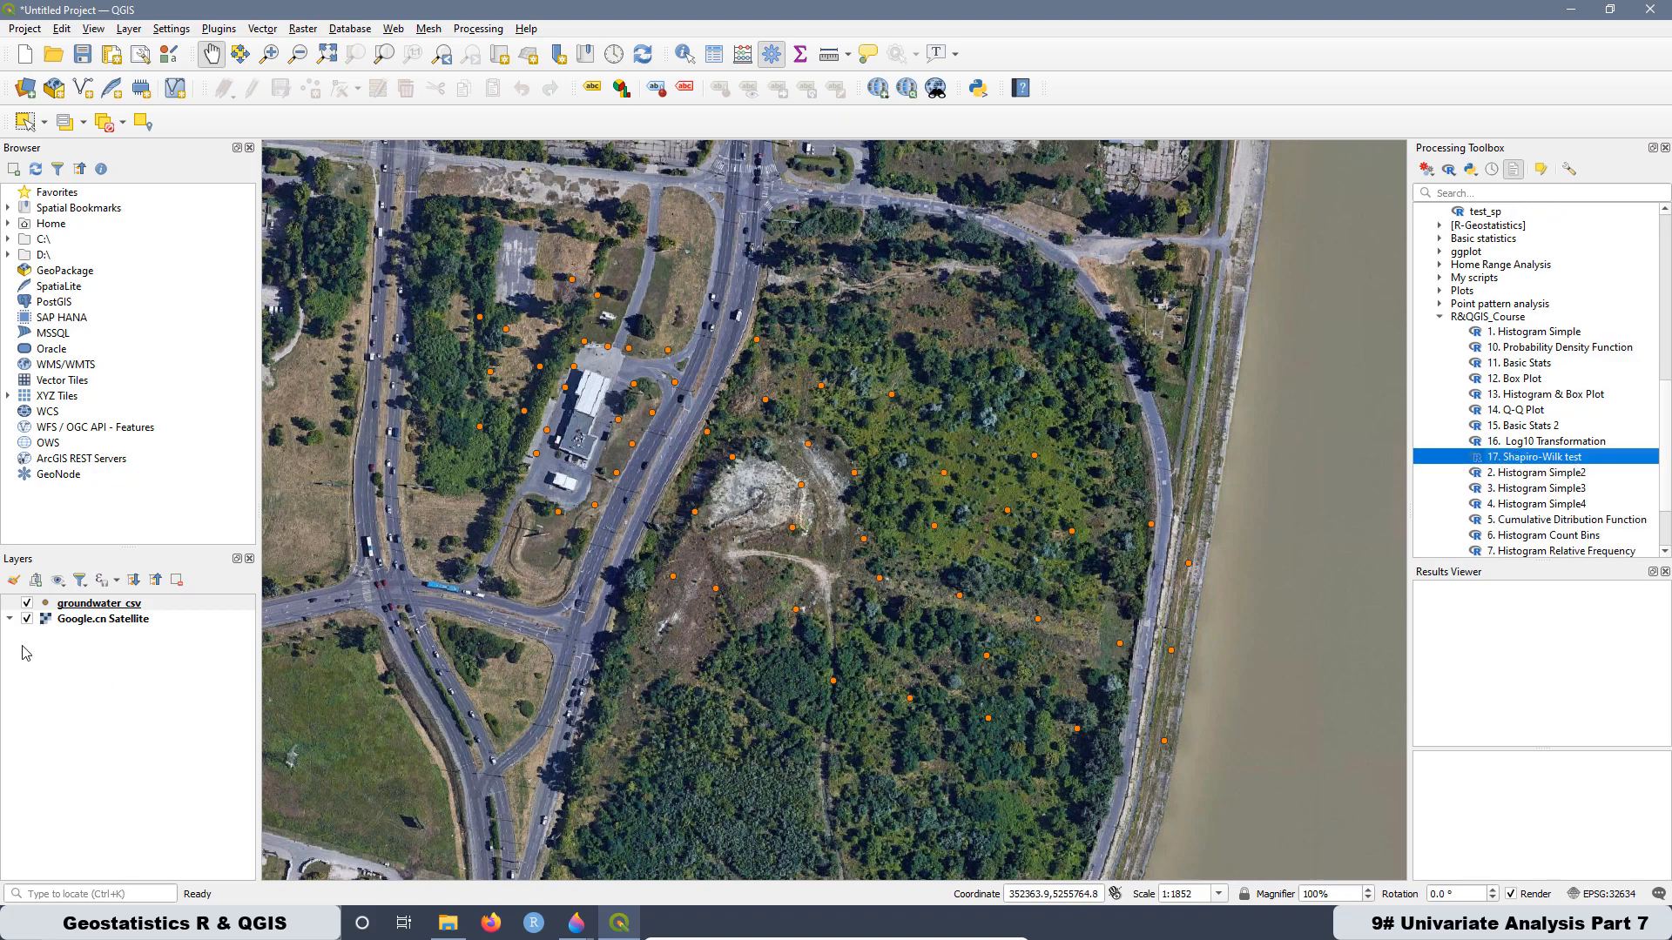
- Open the attribute table of the groundwater_csv layer, look through all its records and close it
right_click(91, 605)
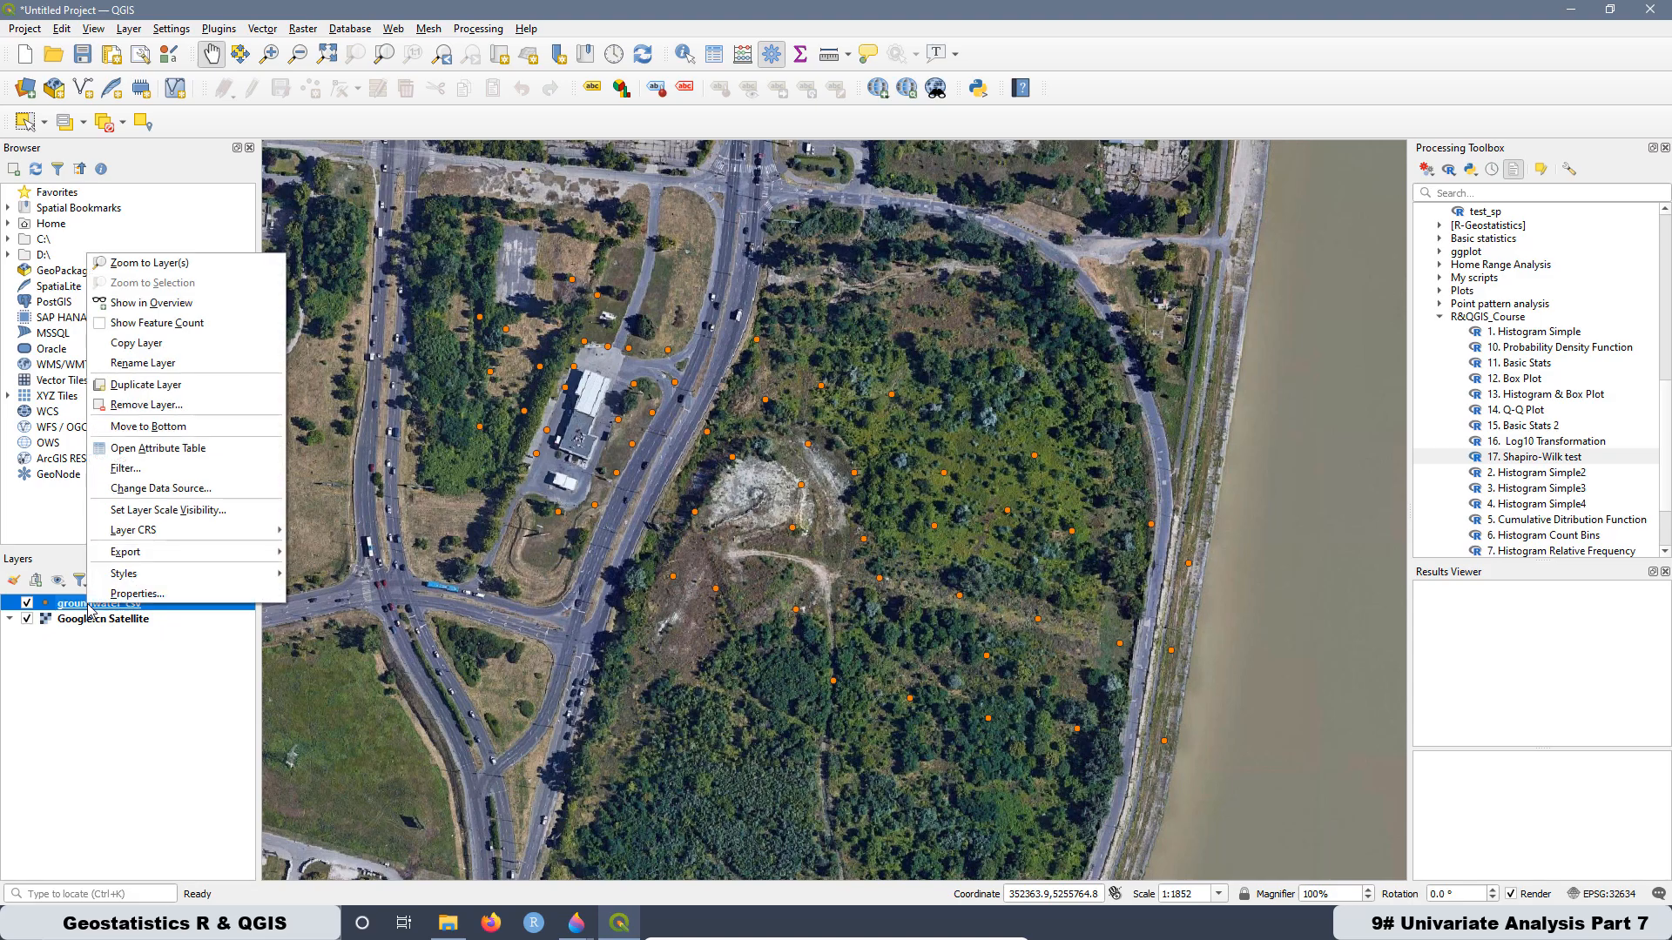
left_click(138, 449)
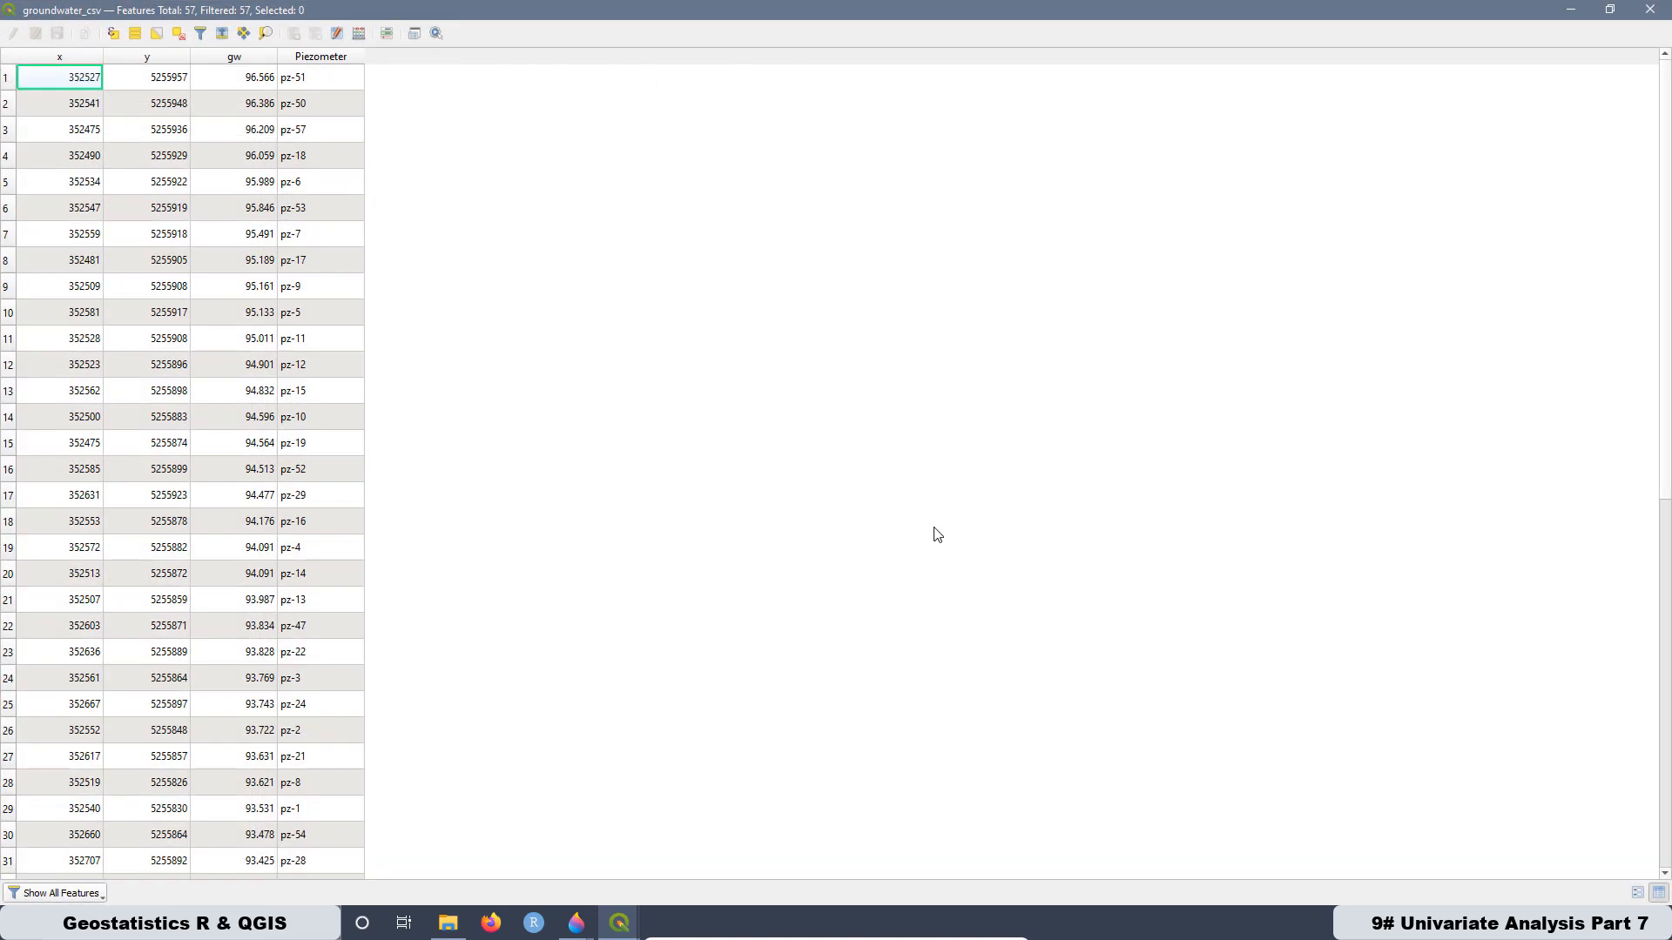
scroll(212, 492, "down", 9)
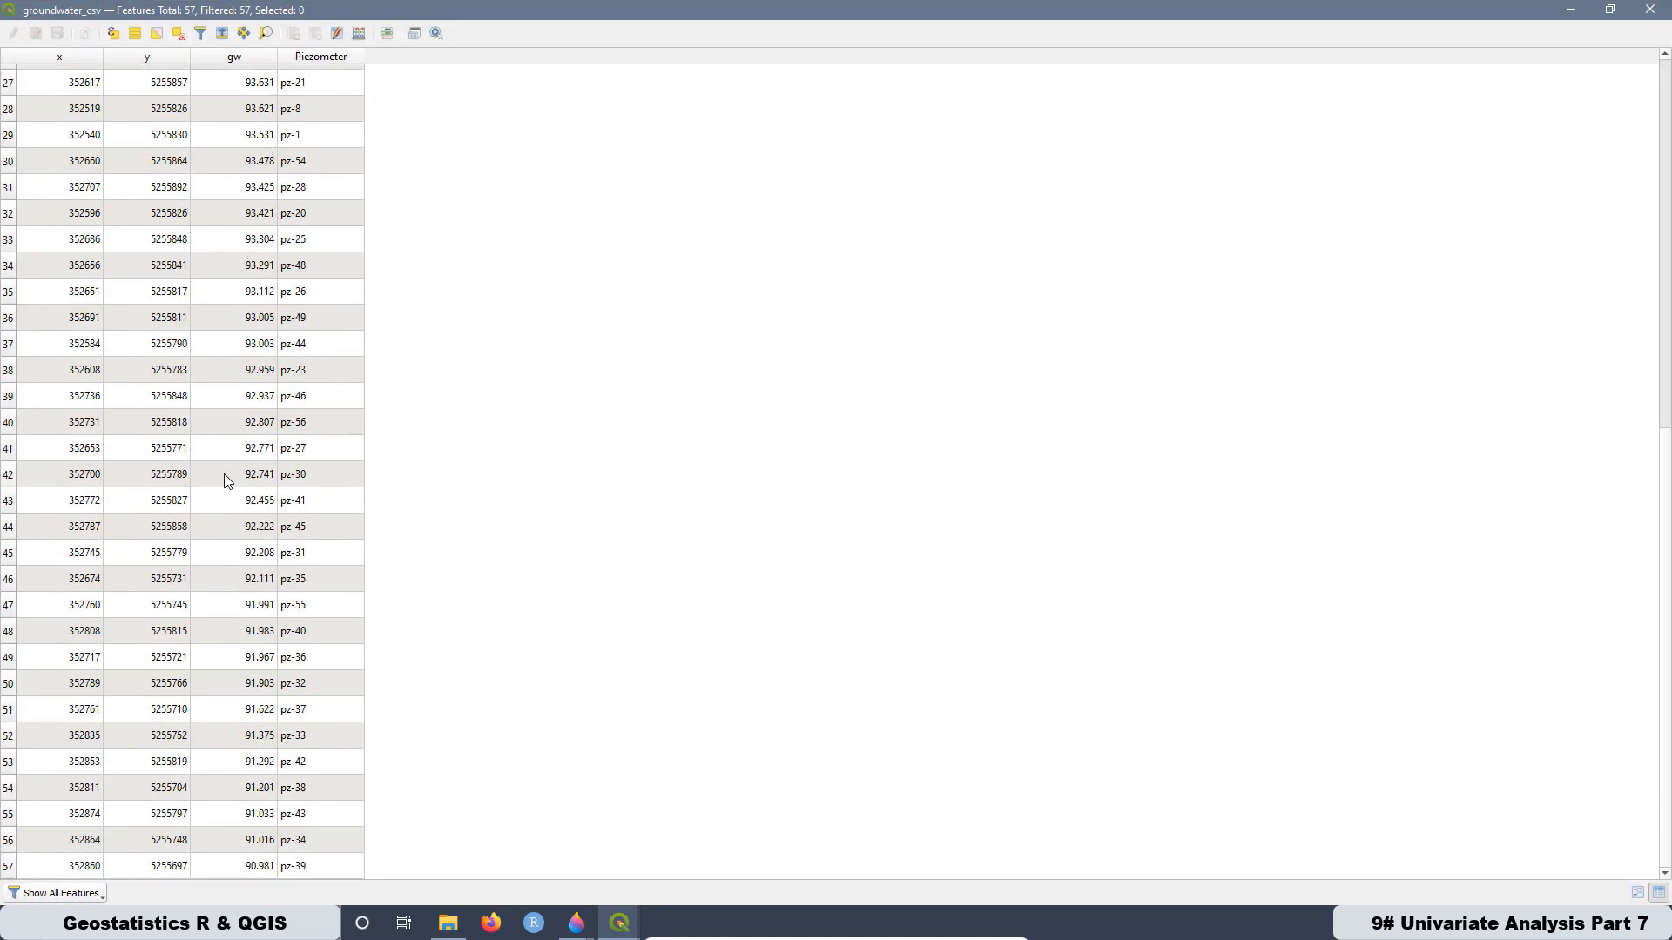
scroll(95, 433, "up", 9)
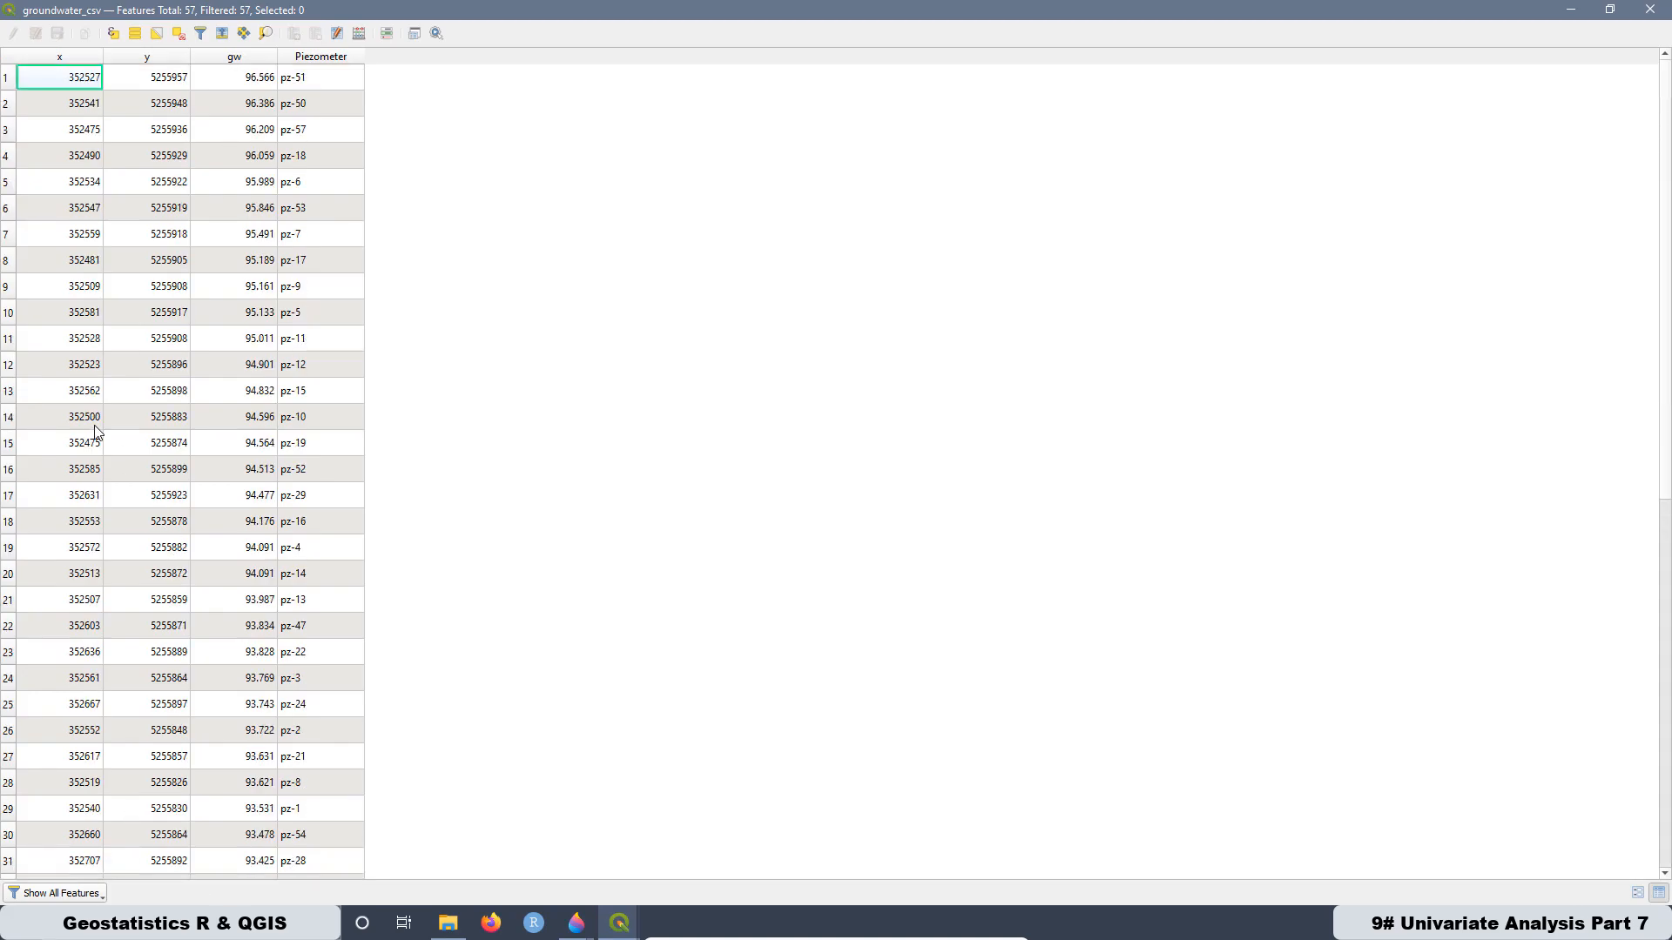
scroll(117, 239, "down", 9)
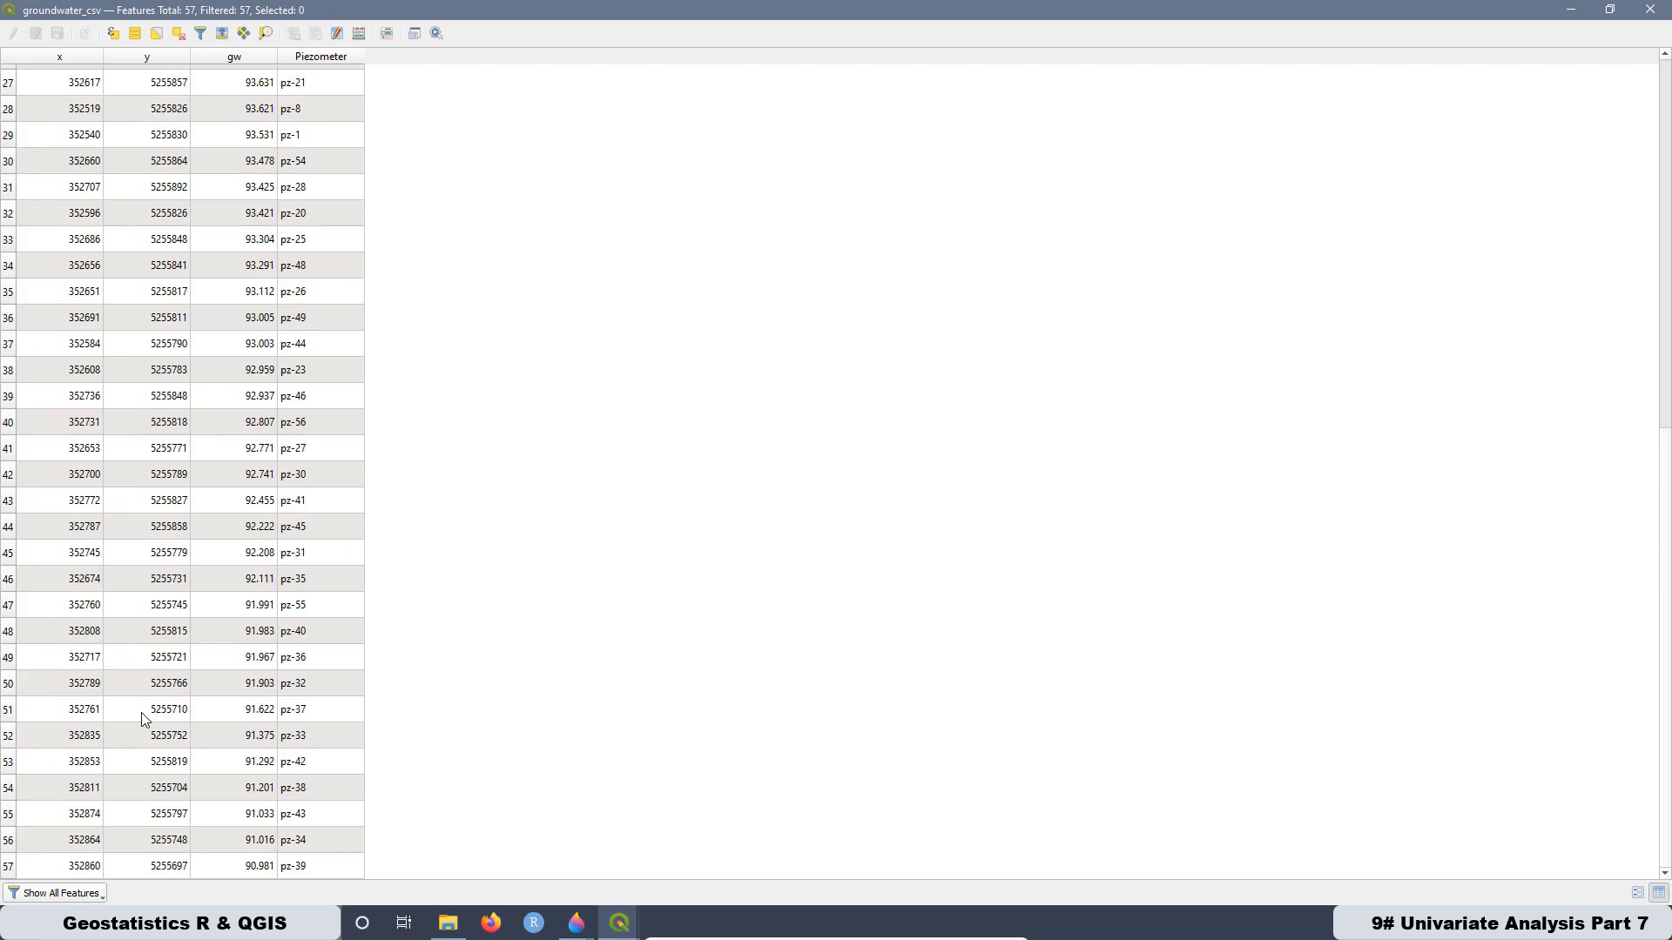
left_click(1659, 11)
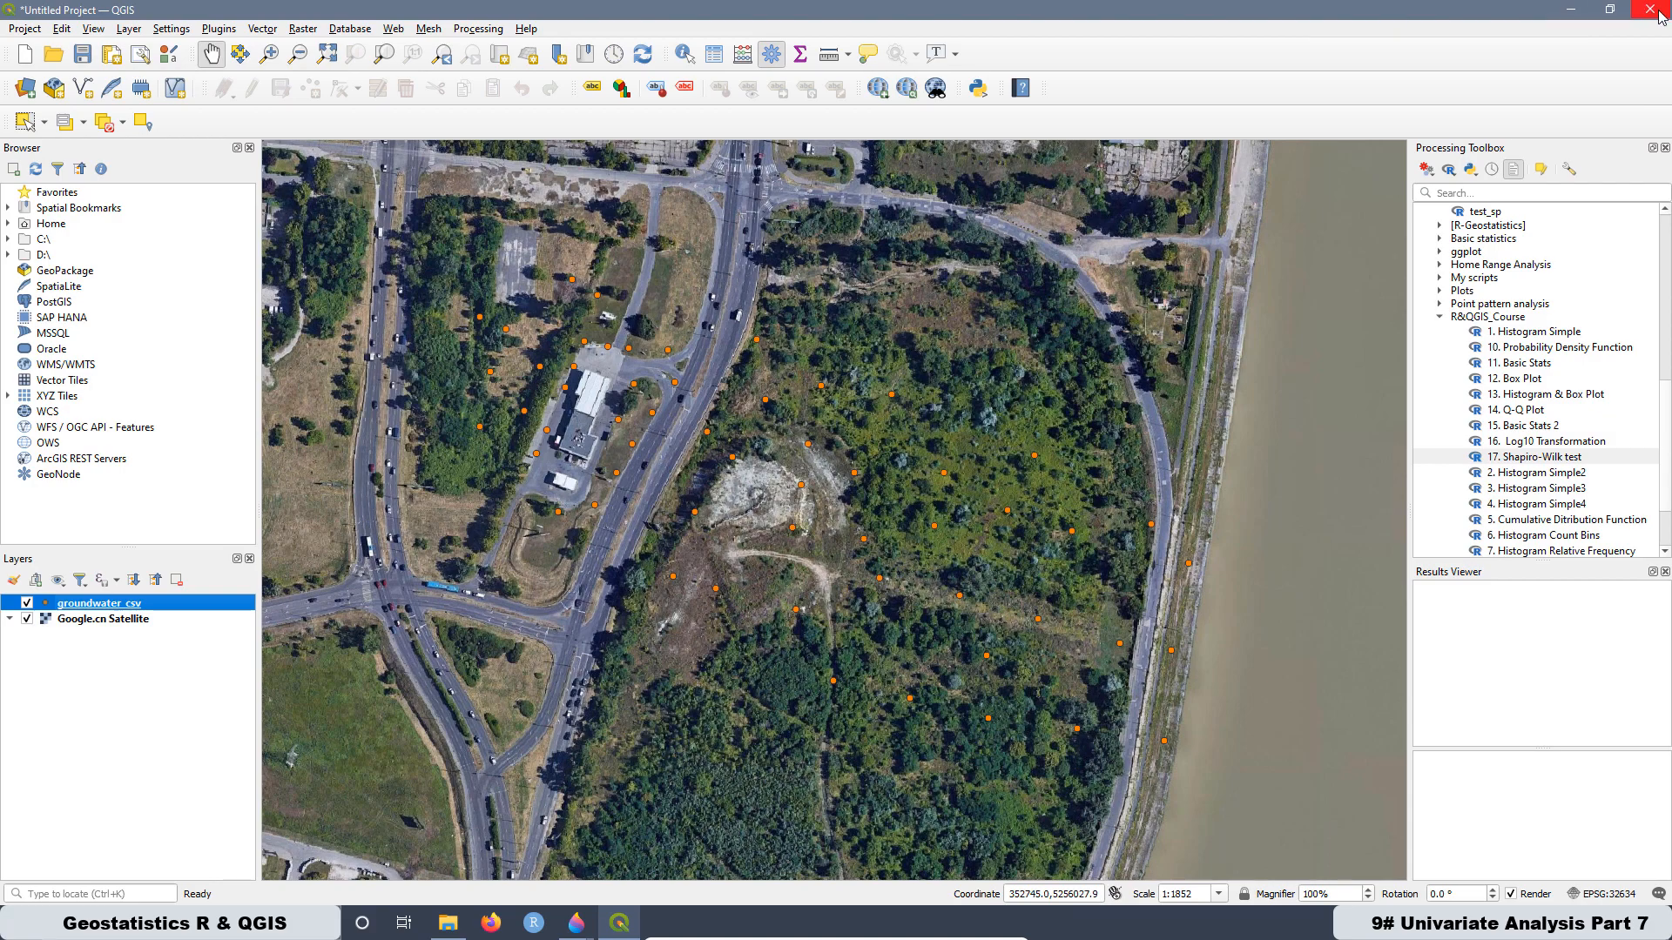
- Close QGIS discarding the project, and open groundwater_csv.csv from the R&QGIS folder in OpenOffice Calc, separated by comma
left_click(1658, 10)
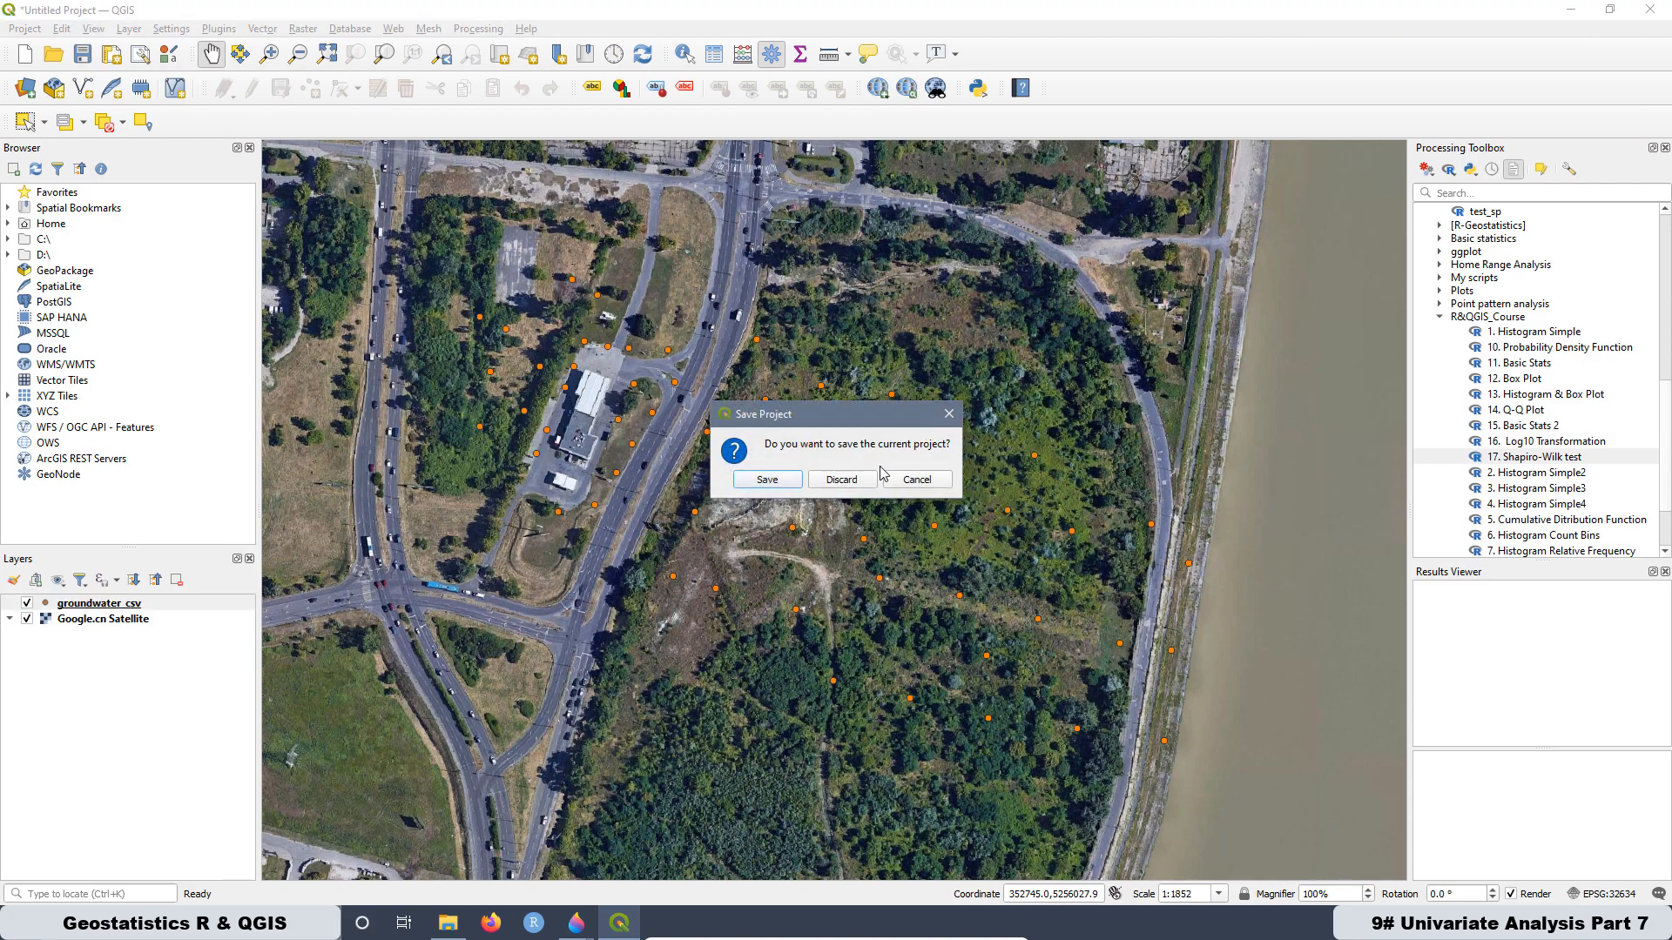
left_click(862, 484)
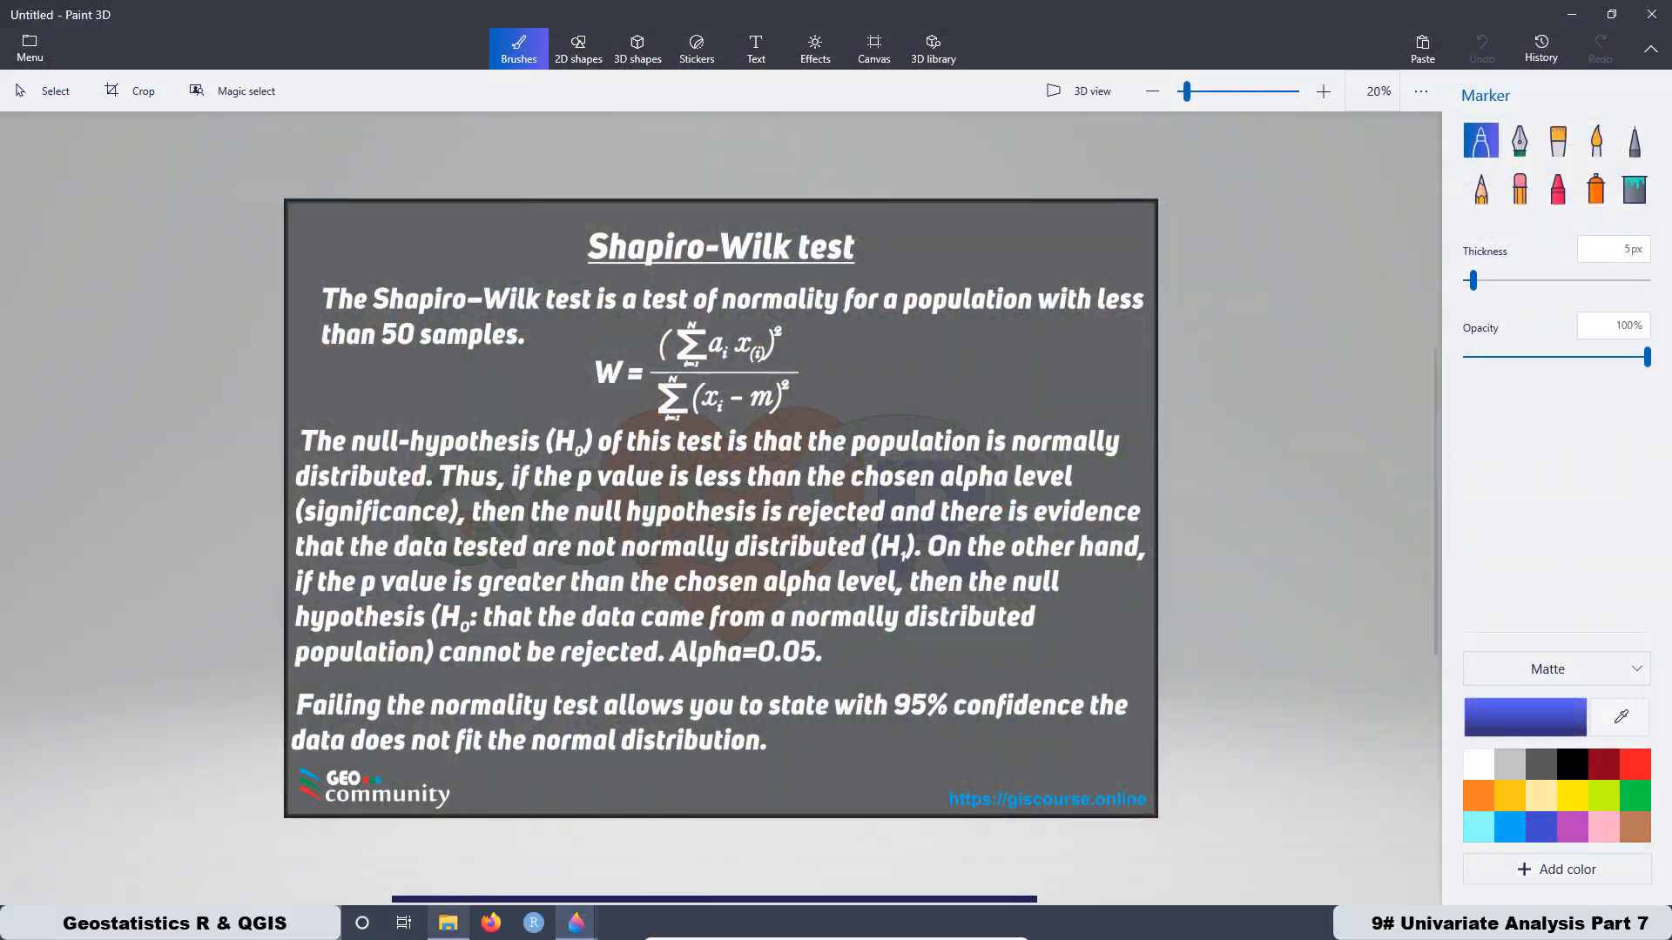
left_click(446, 923)
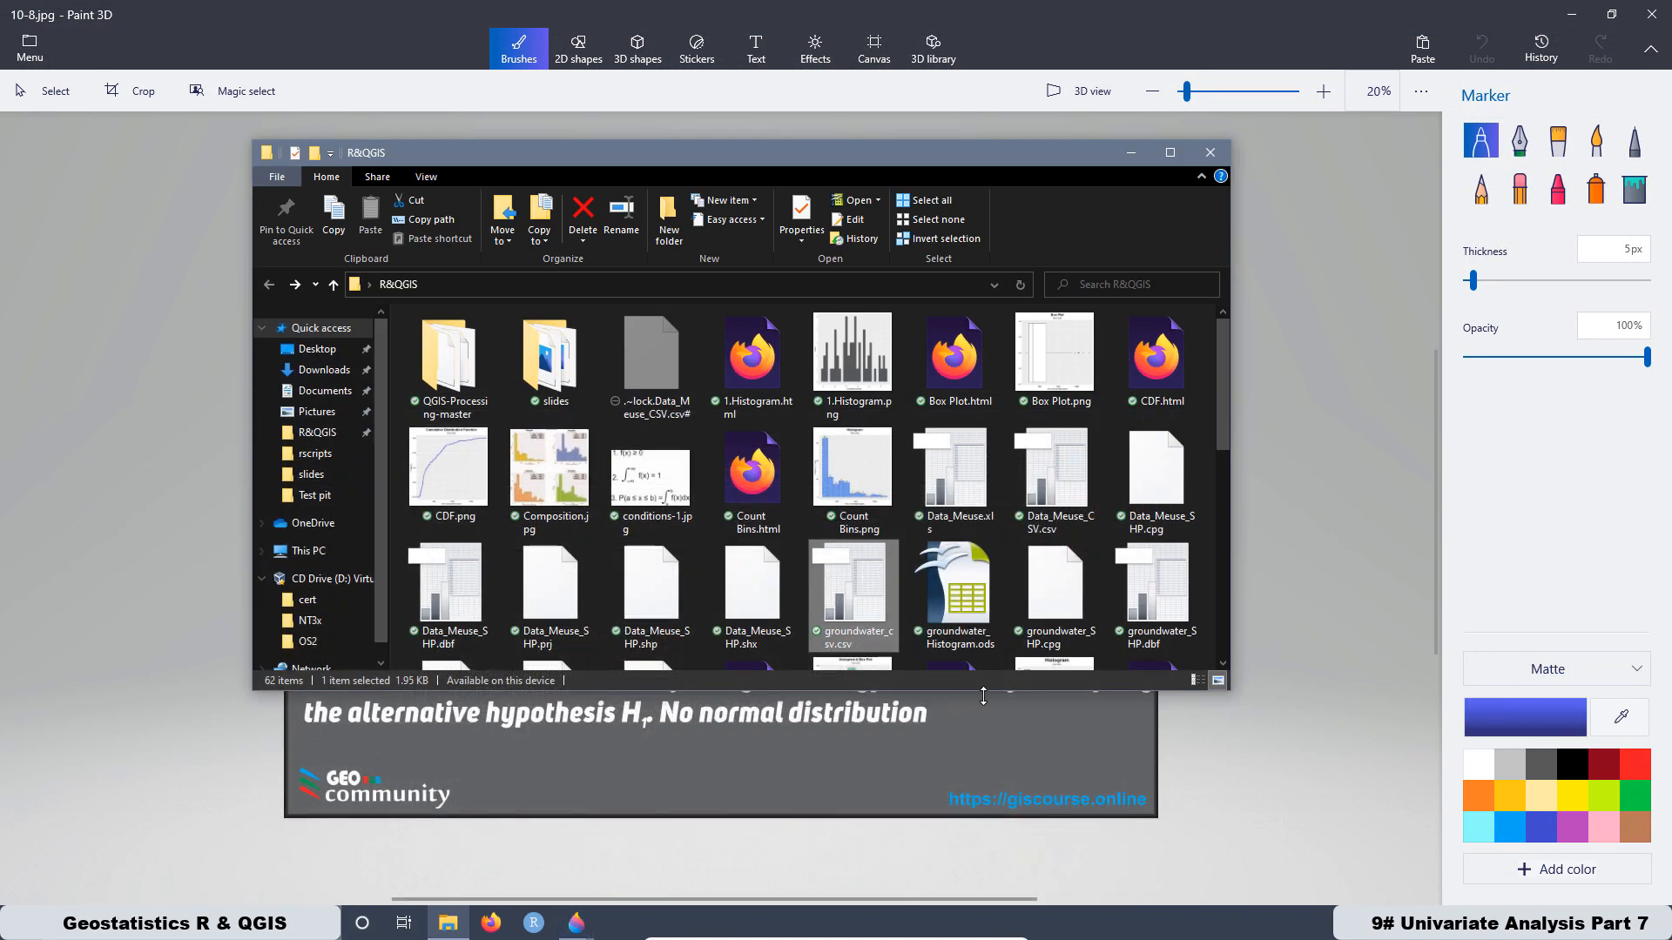
left_click(1170, 152)
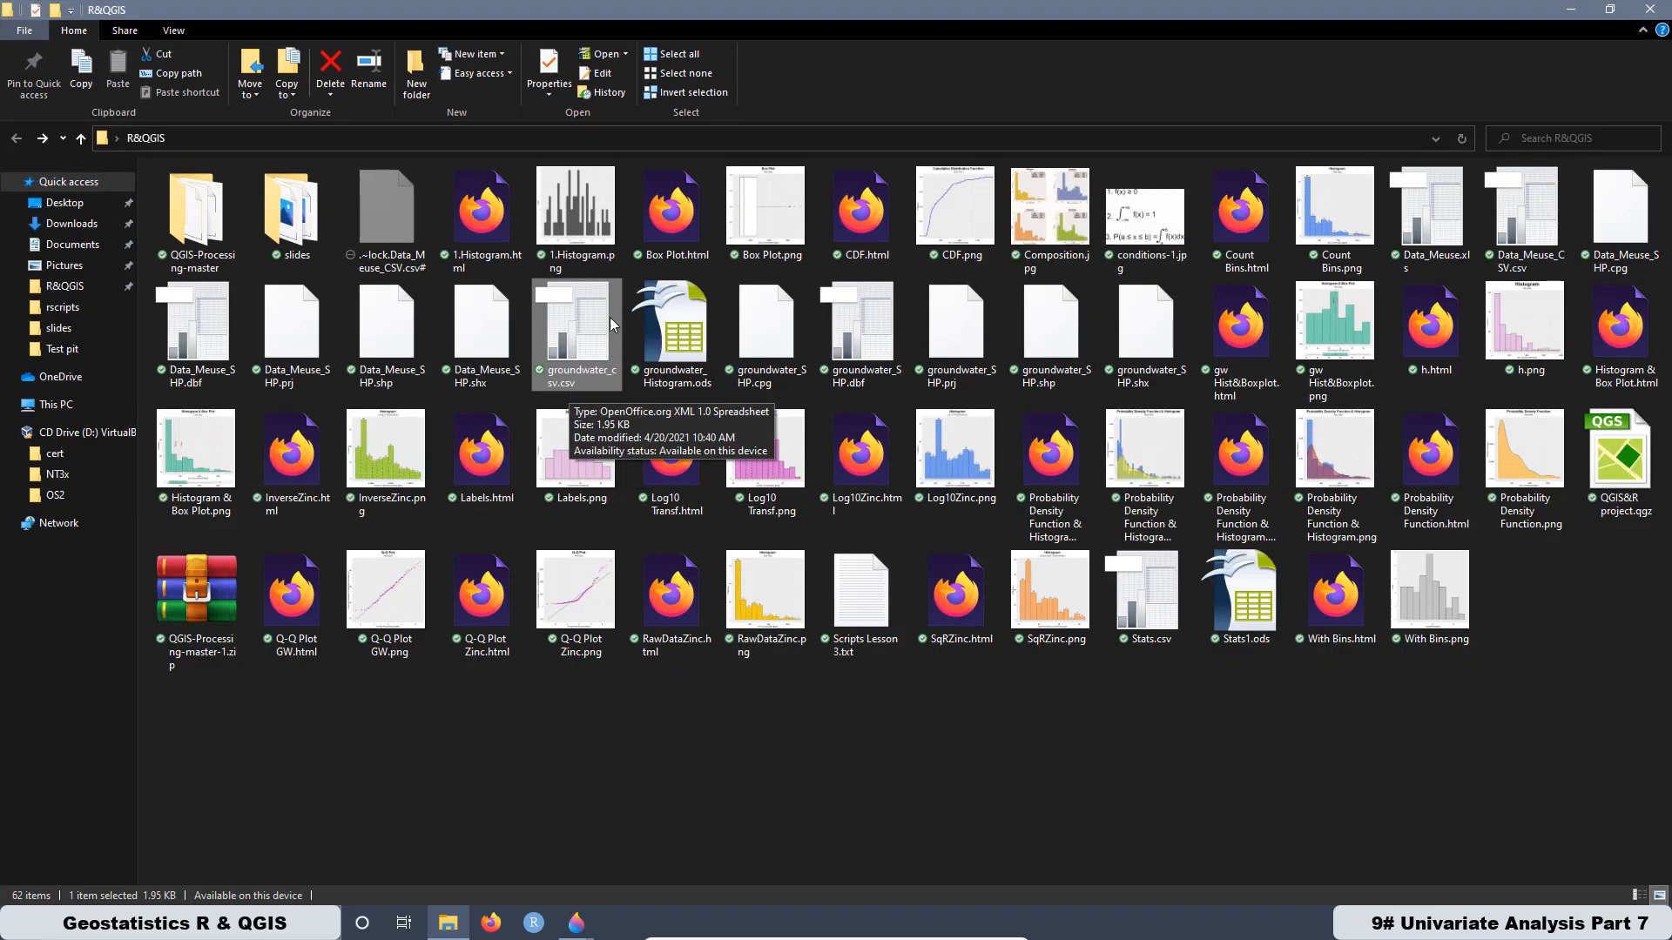
double_click(583, 337)
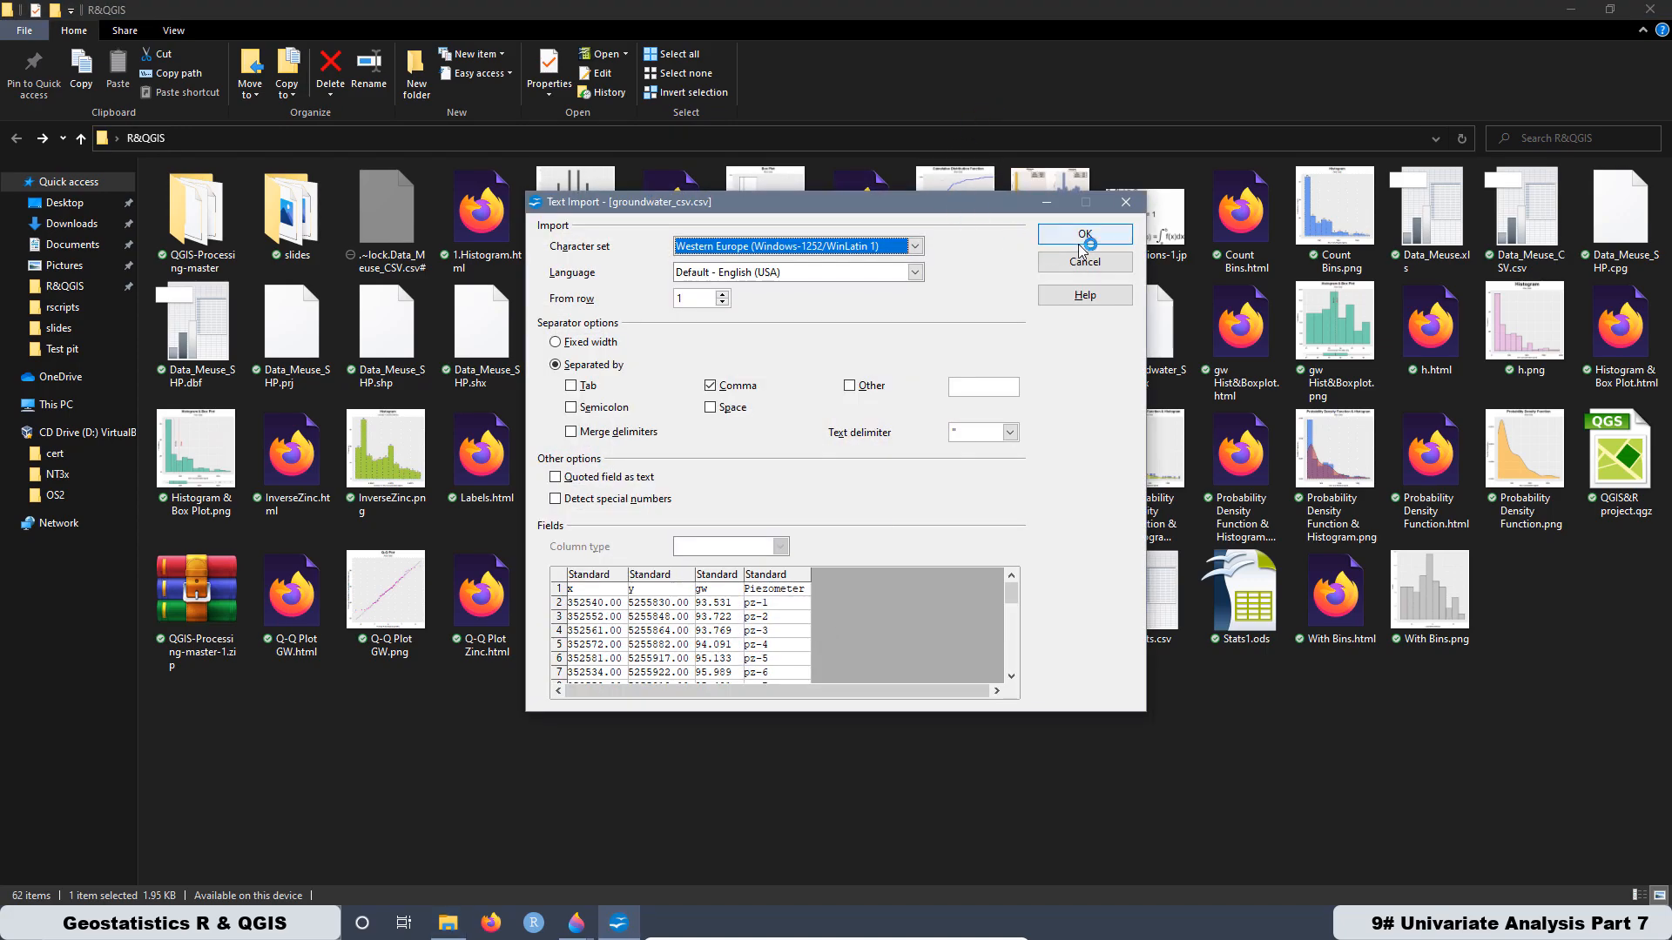
left_click(1084, 236)
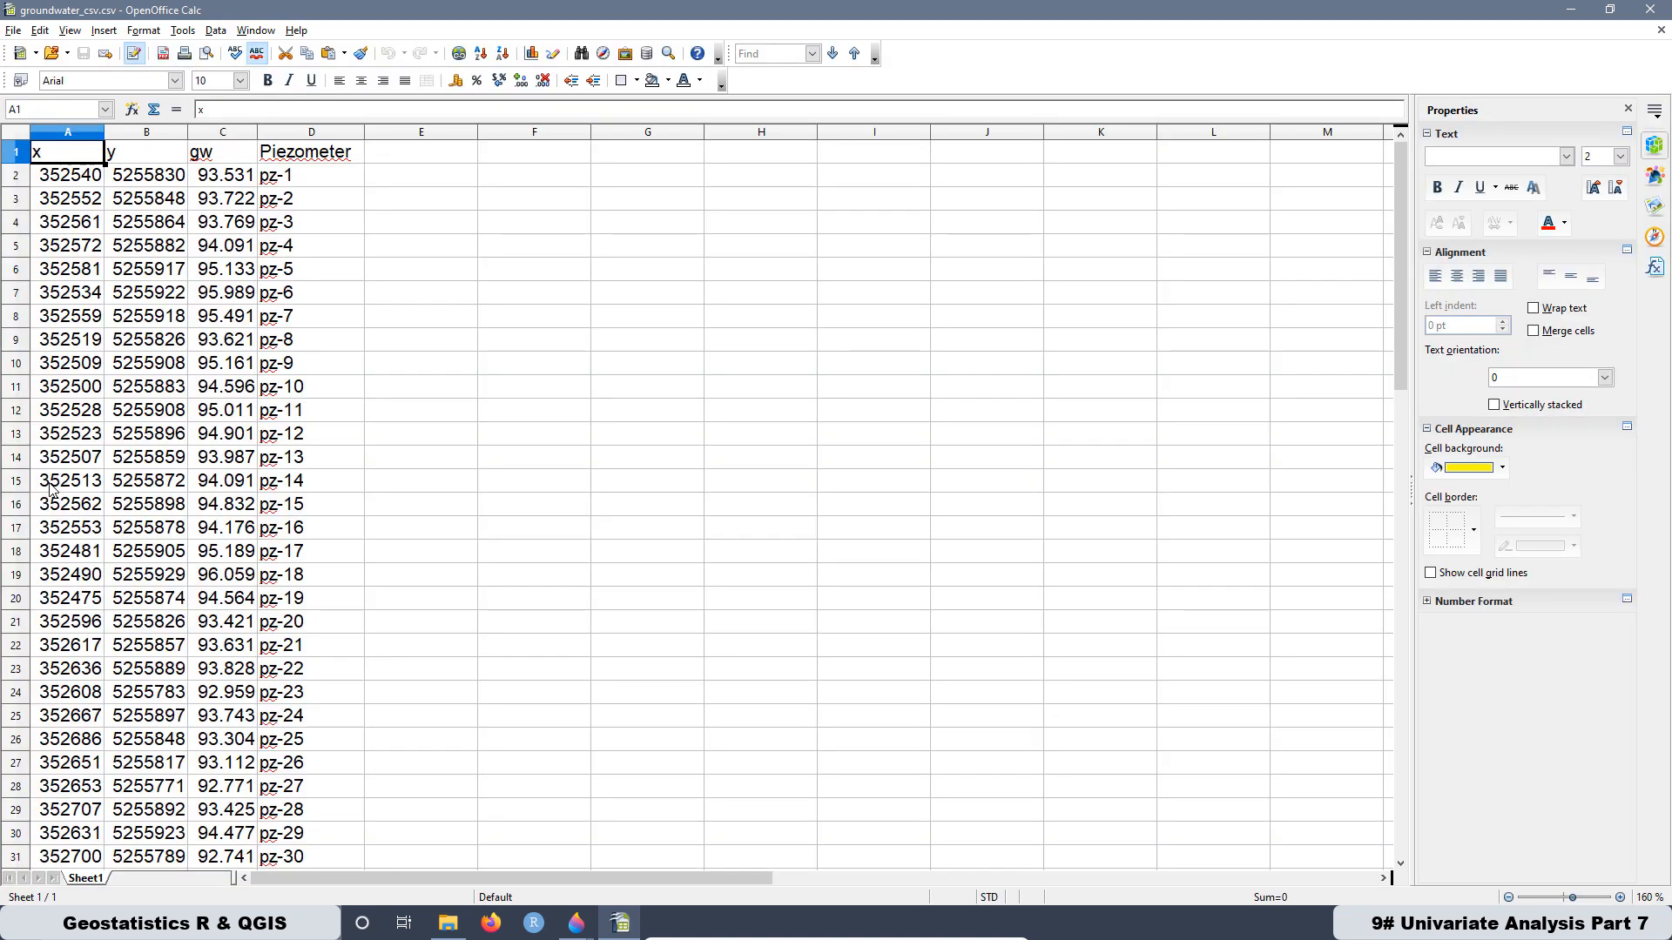
- Look through the groundwater records, delete the records of piezometers pz-1 to pz-8 (A2:D9), and shift the cells up
scroll(149, 486, "down", 5)
scroll(148, 490, "down", 6)
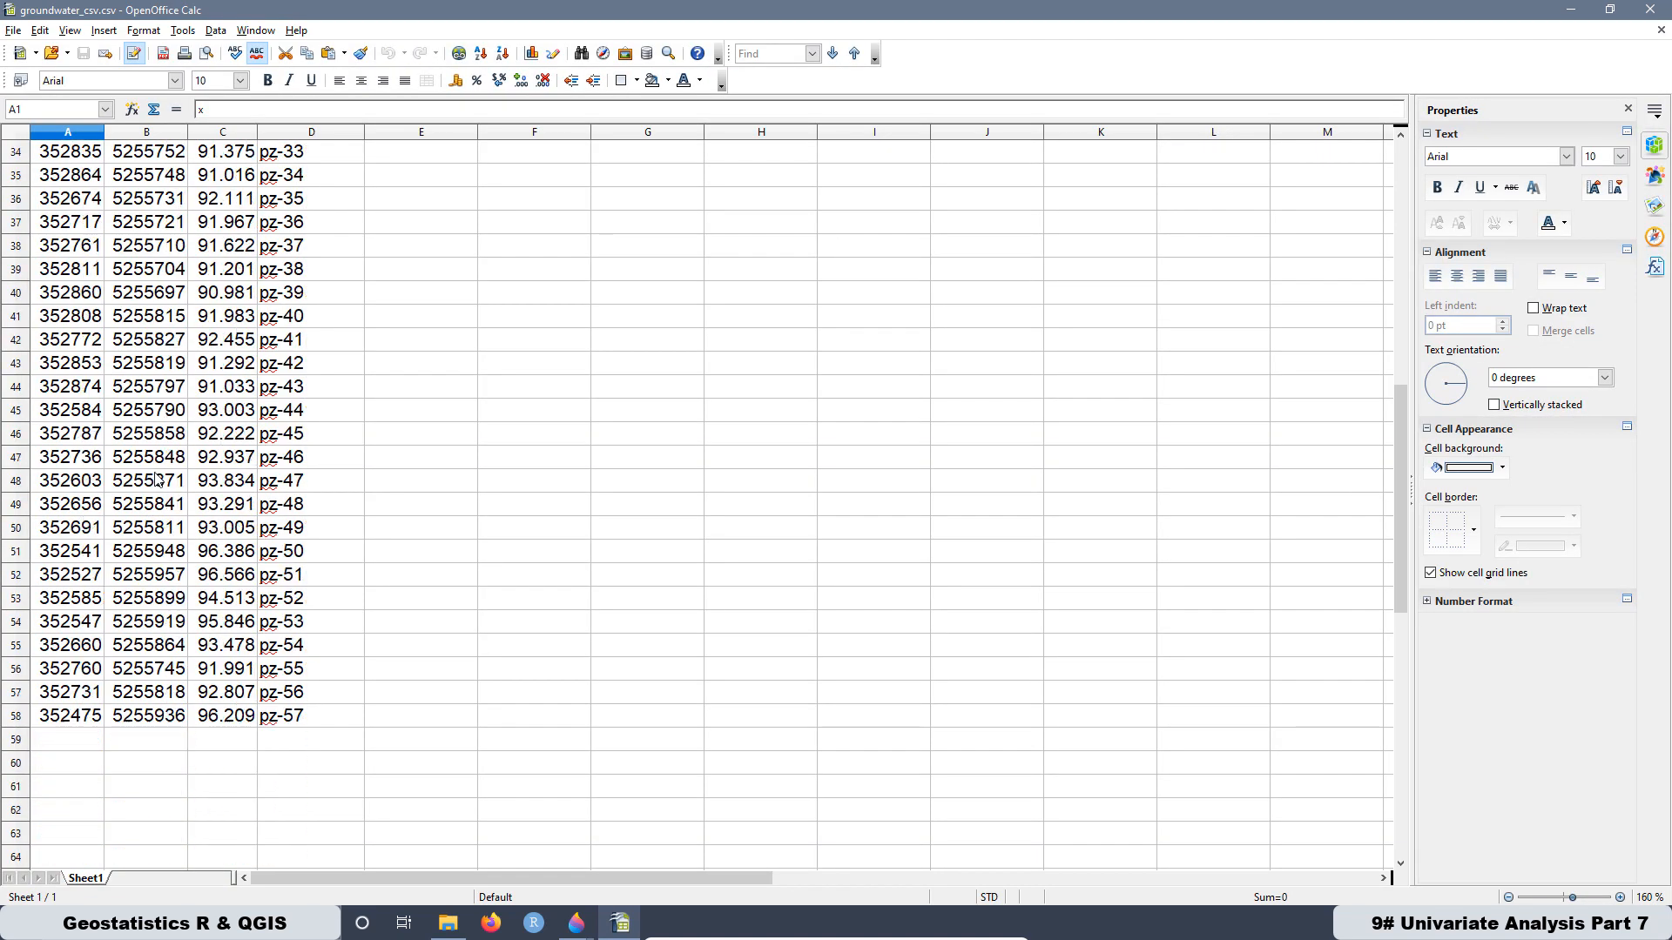
left_click(114, 795)
scroll(473, 501, "up", 10)
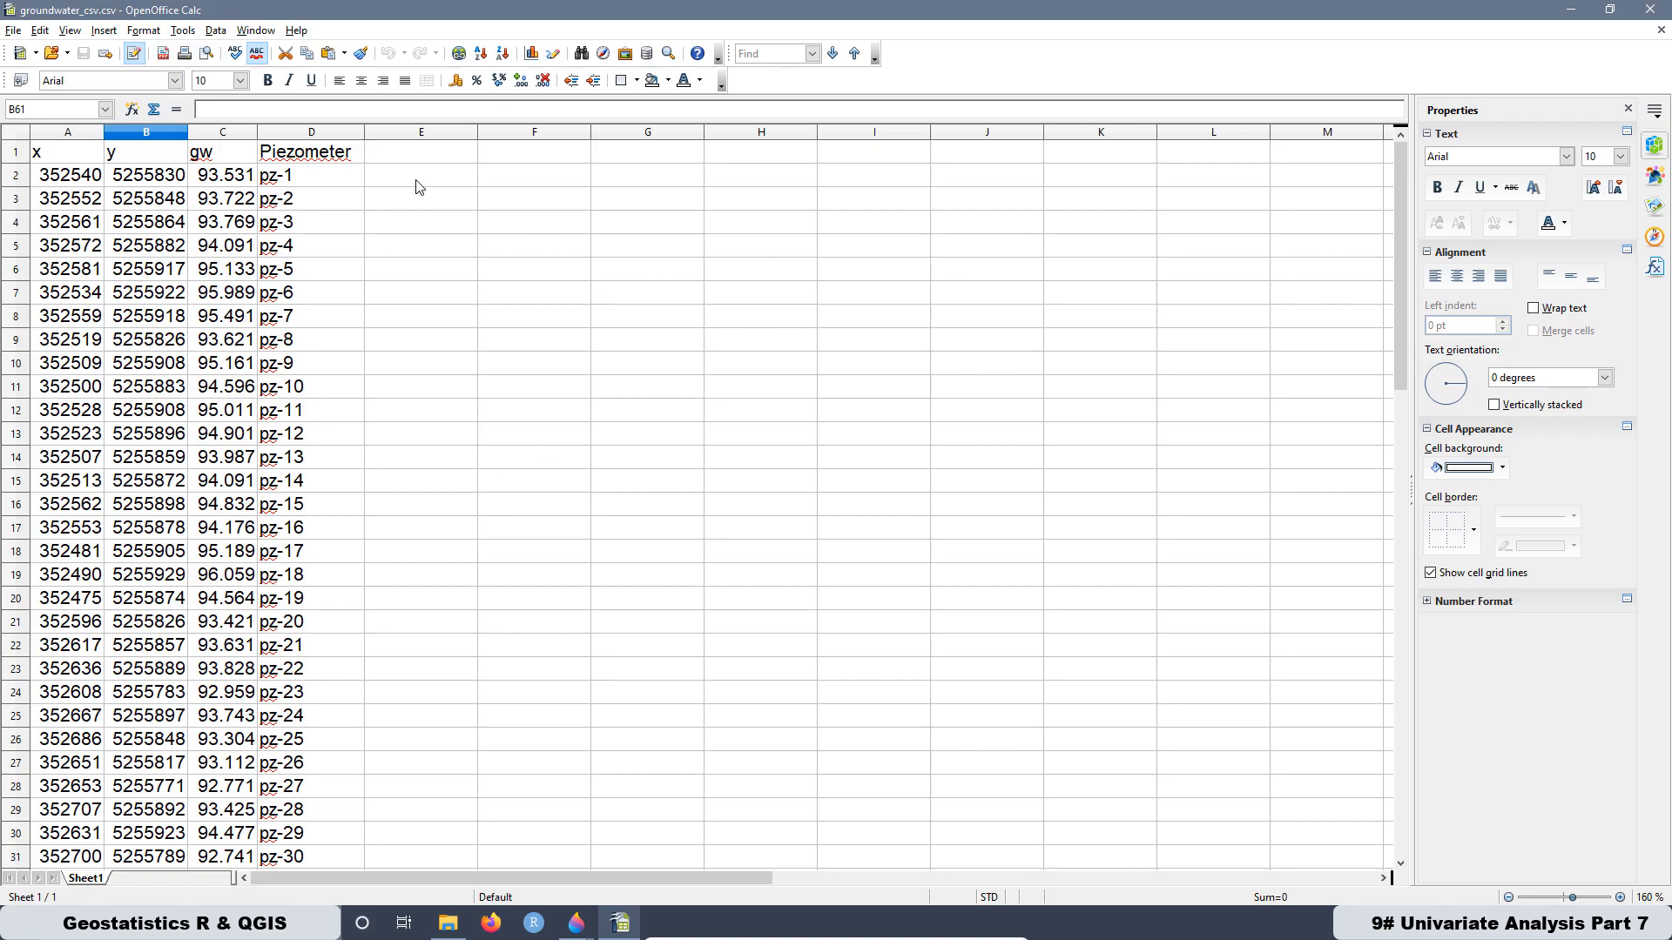
left_click_drag(41, 182, 281, 345)
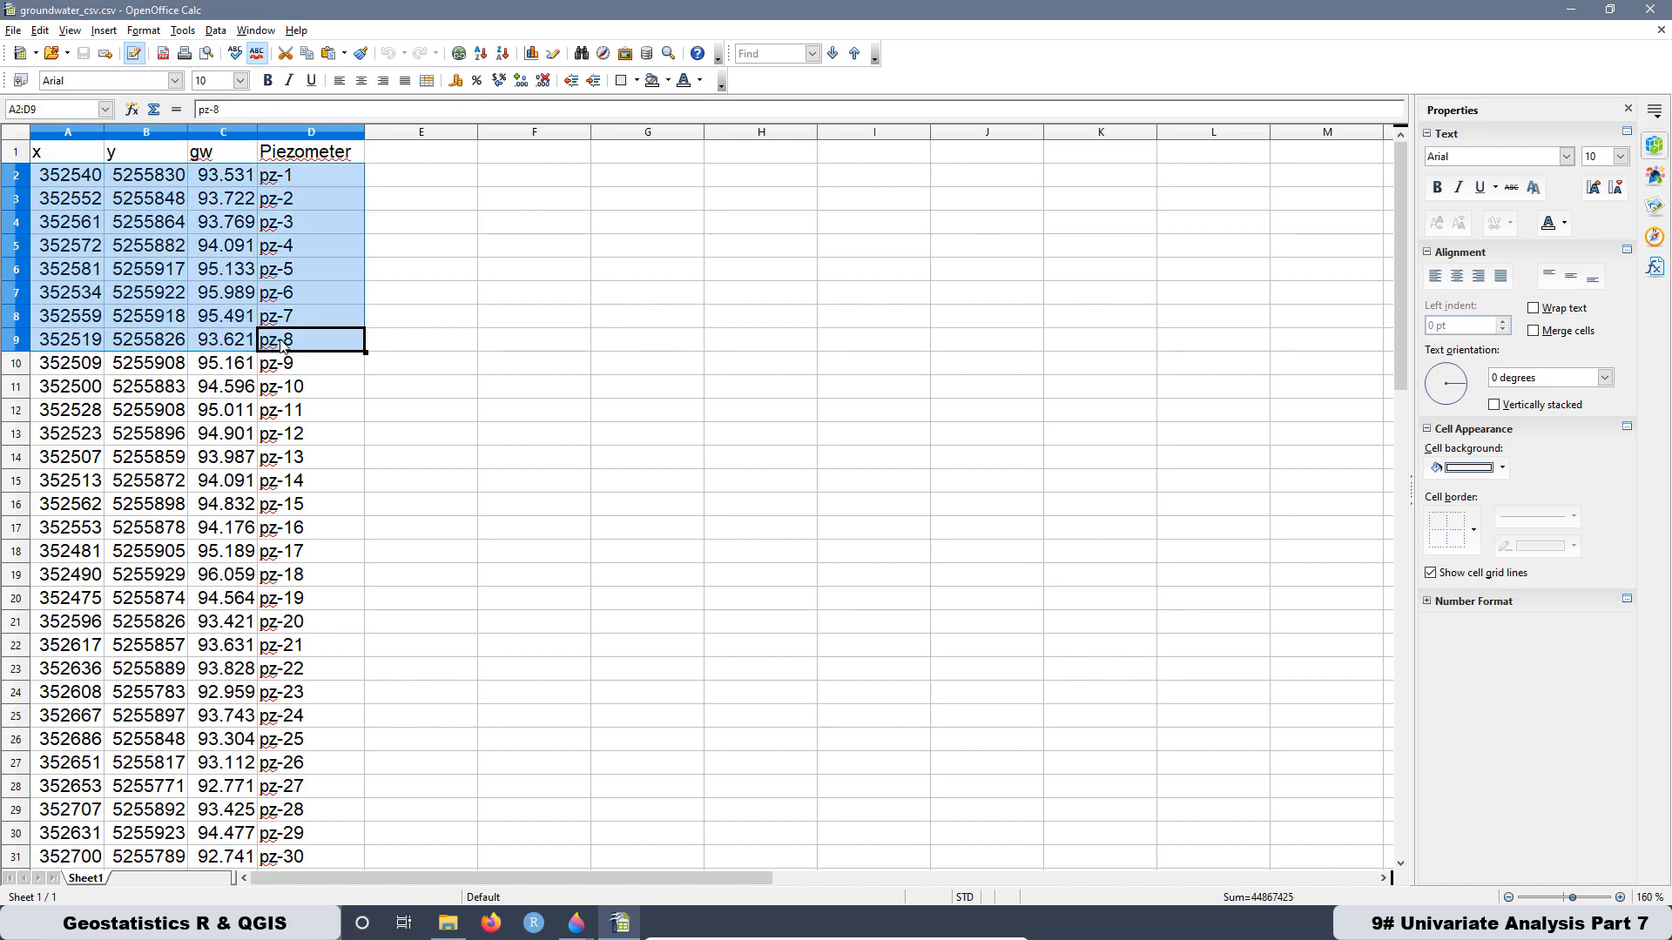
right_click(218, 253)
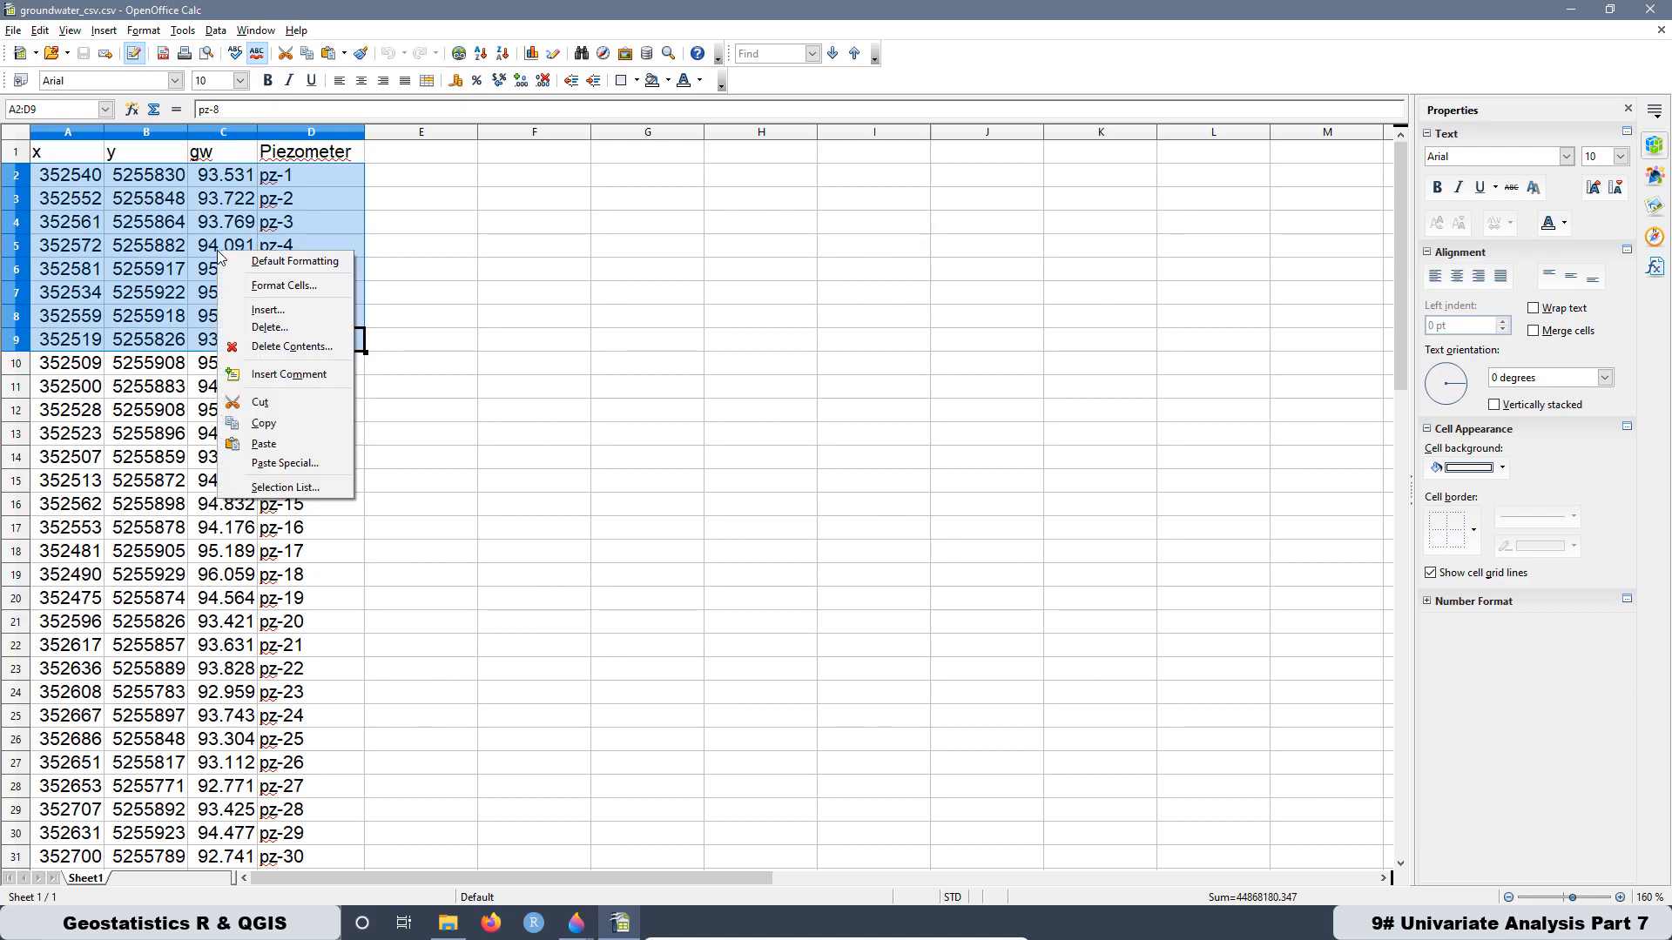
left_click(277, 328)
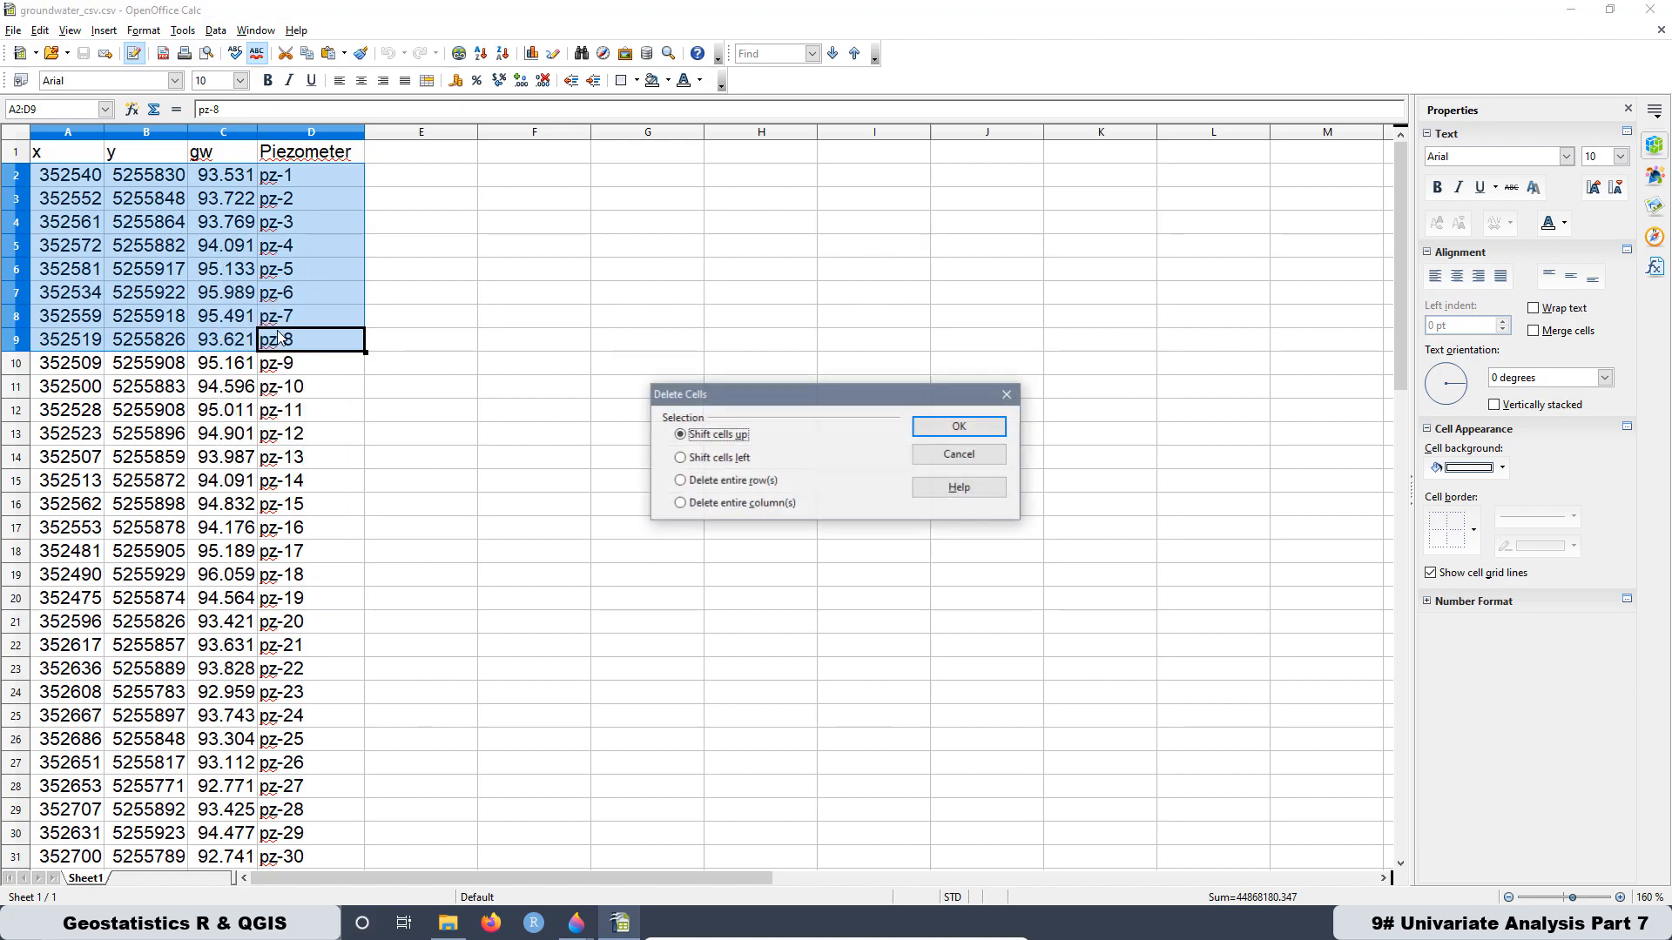
left_click(957, 429)
left_click(645, 370)
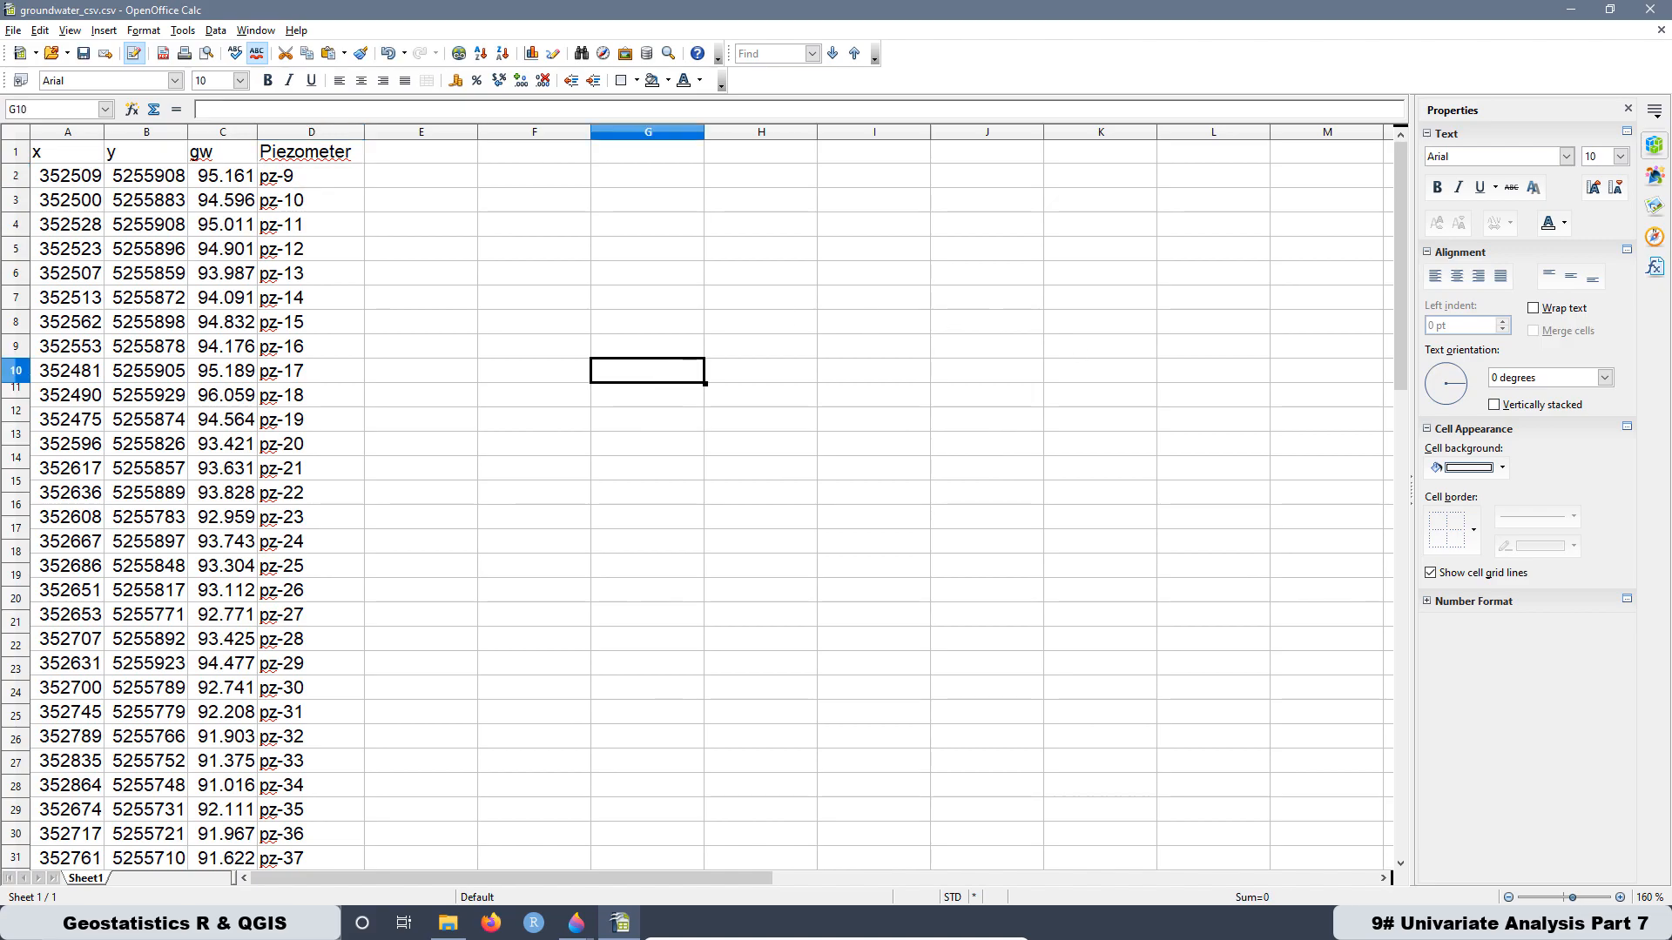
- Save the trimmed sheet in the R&QGIS folder as groundwater_csv49.csv, keeping the CSV format, and close OpenOffice Calc
left_click(14, 30)
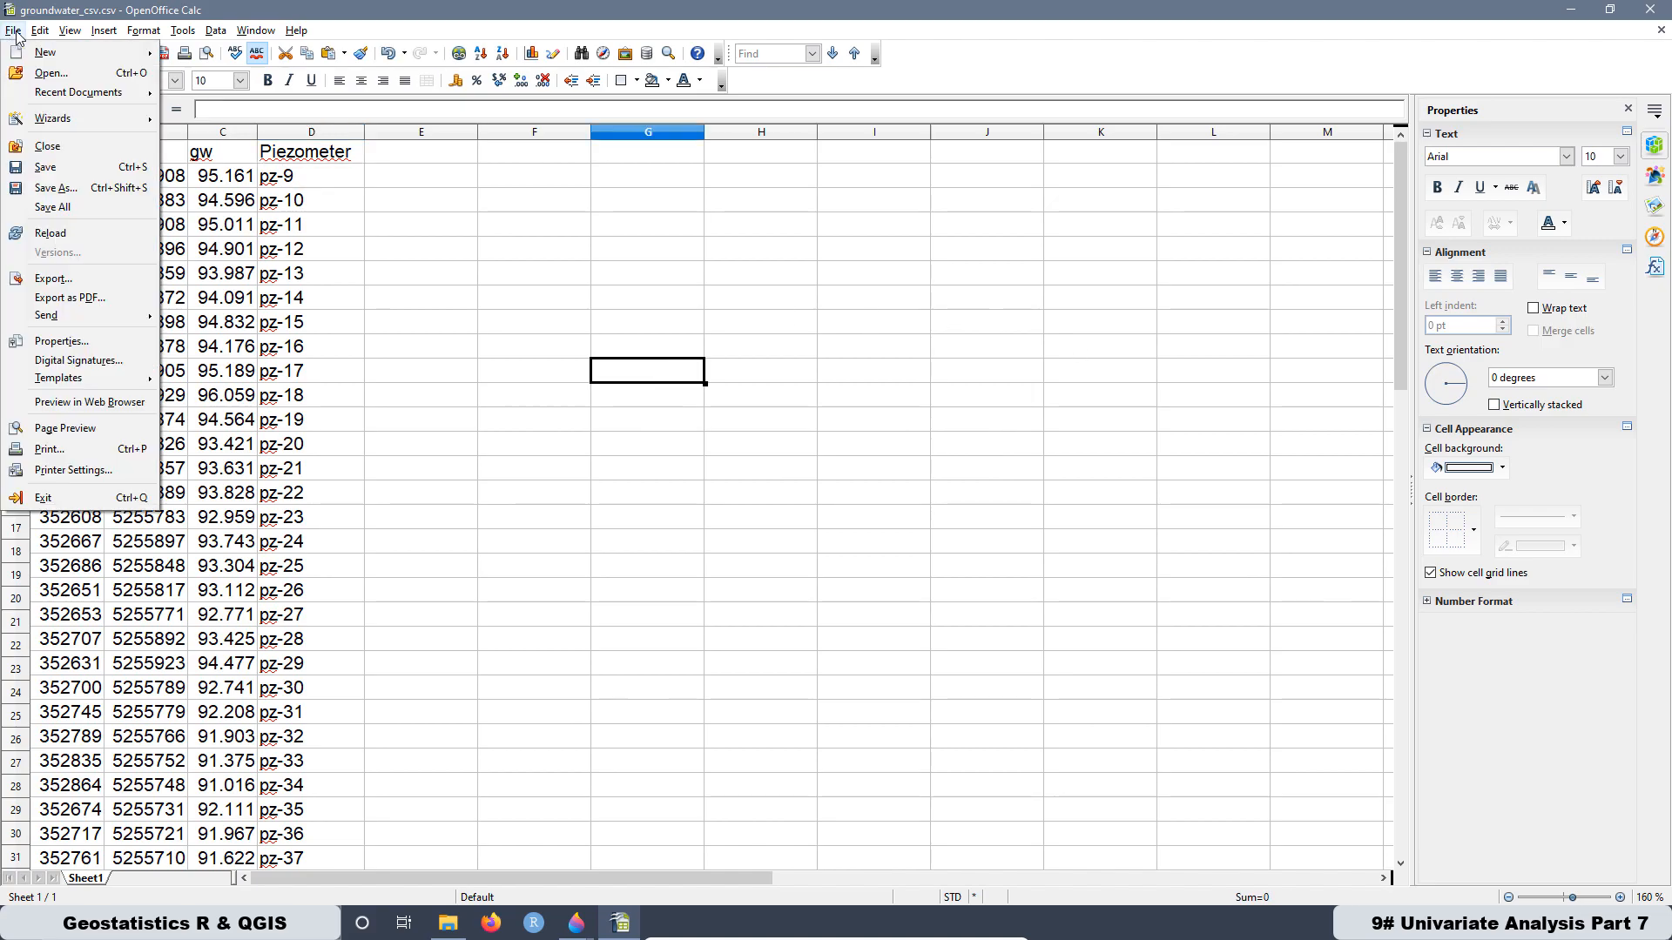
left_click(74, 190)
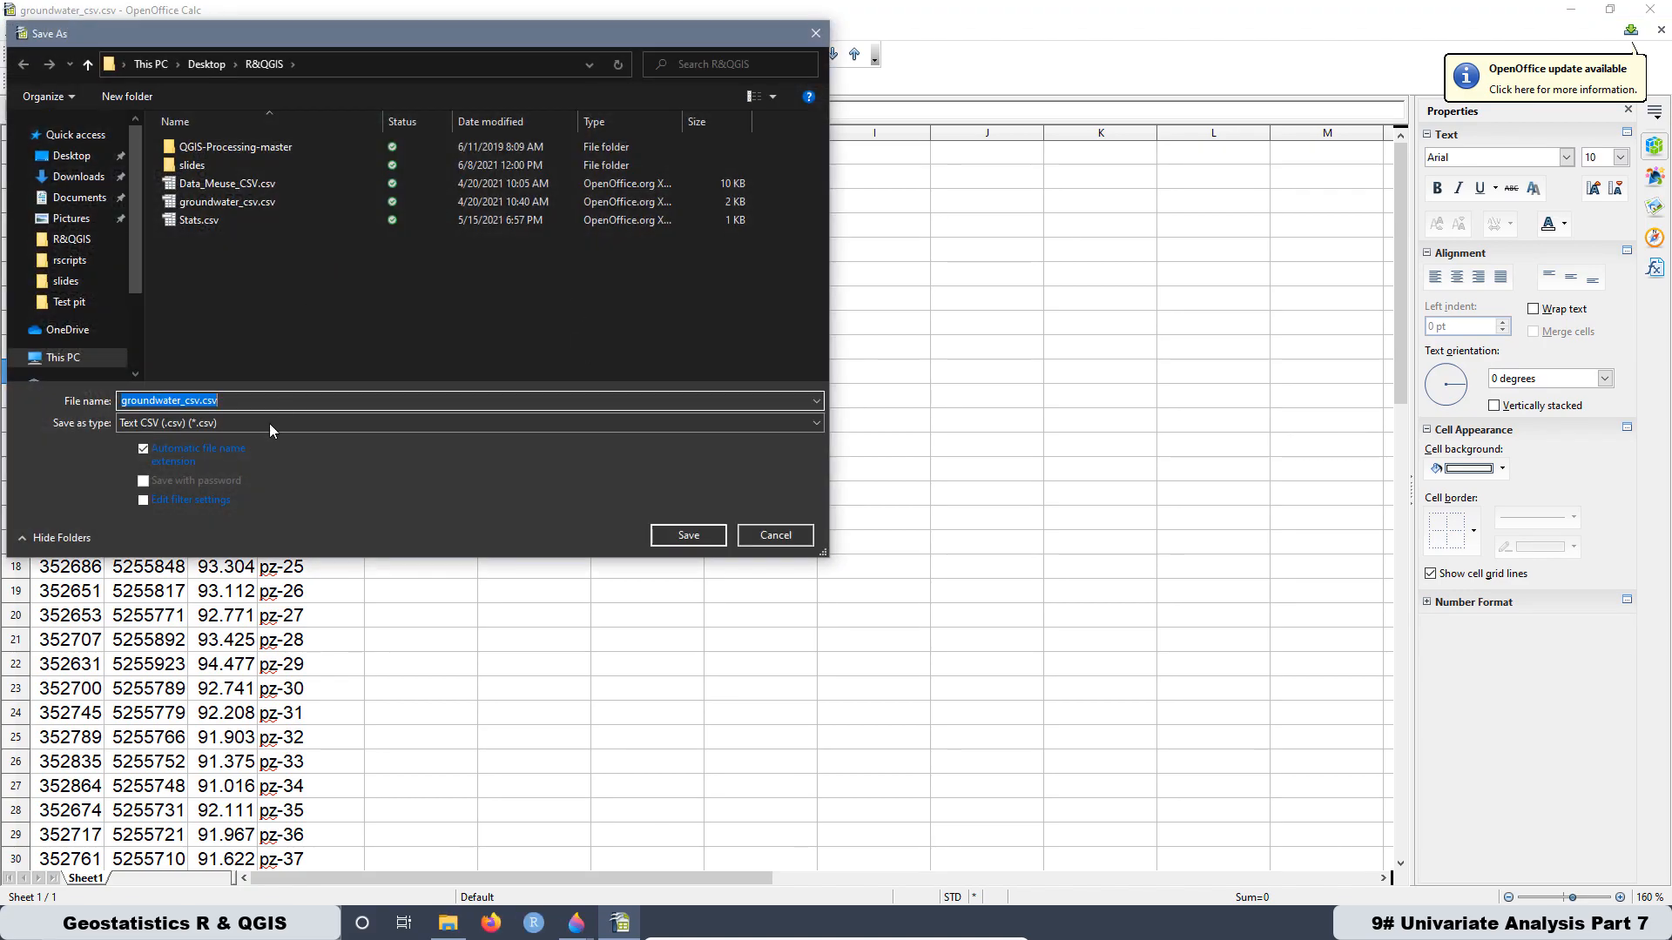
left_click(199, 400)
type("49")
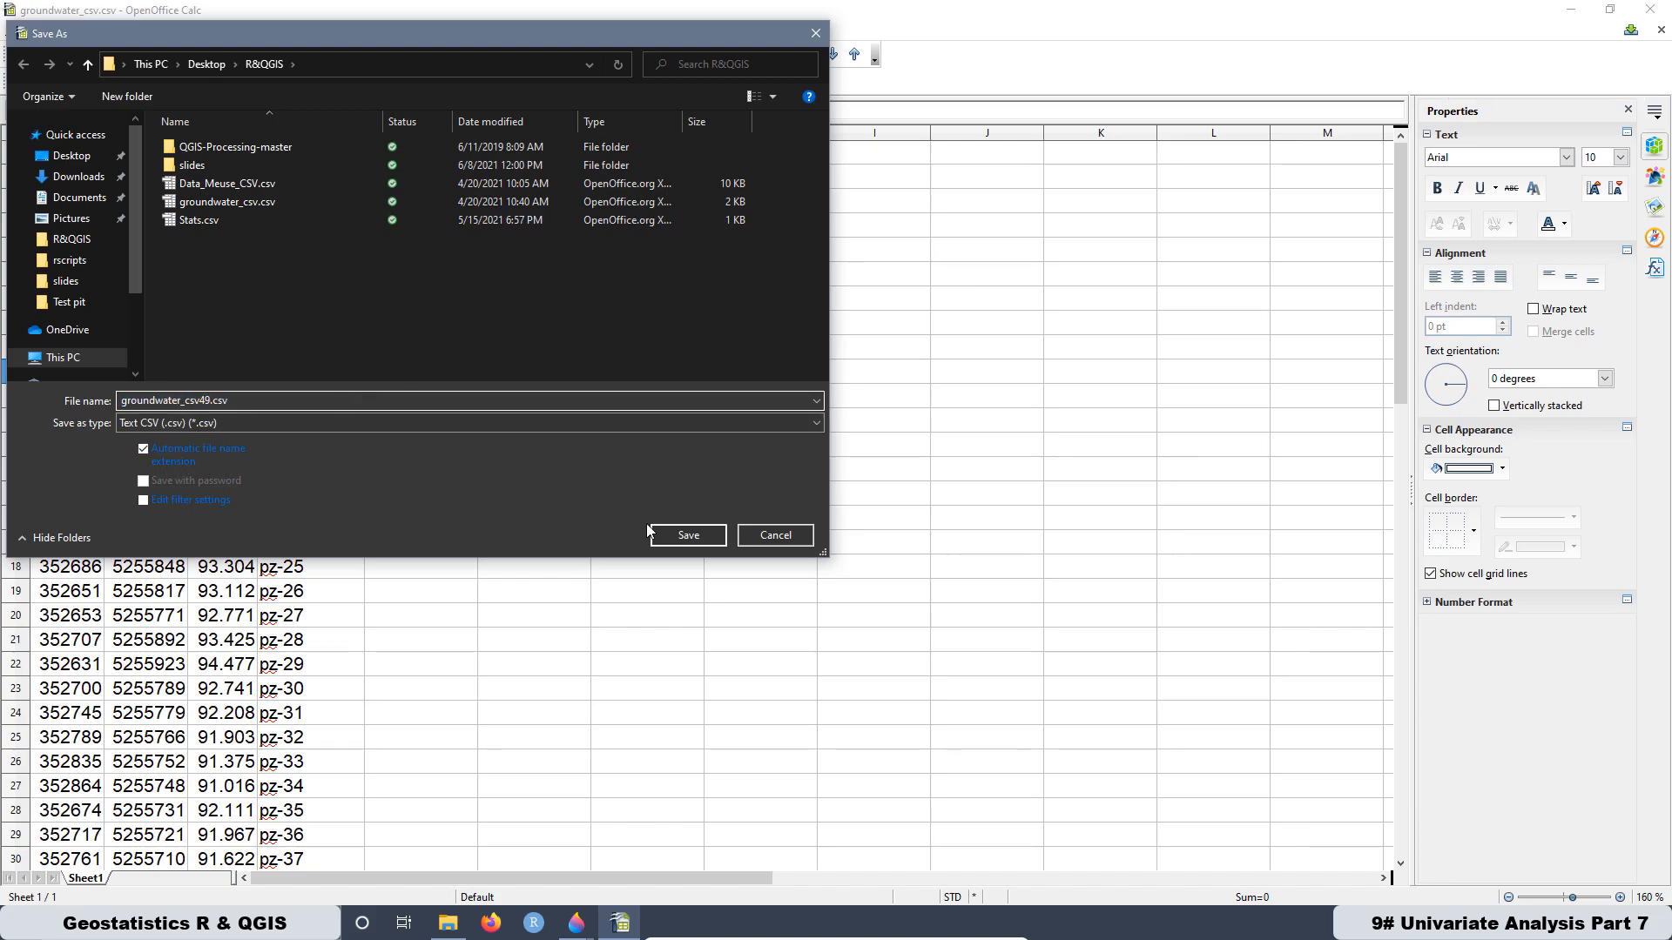
left_click(722, 536)
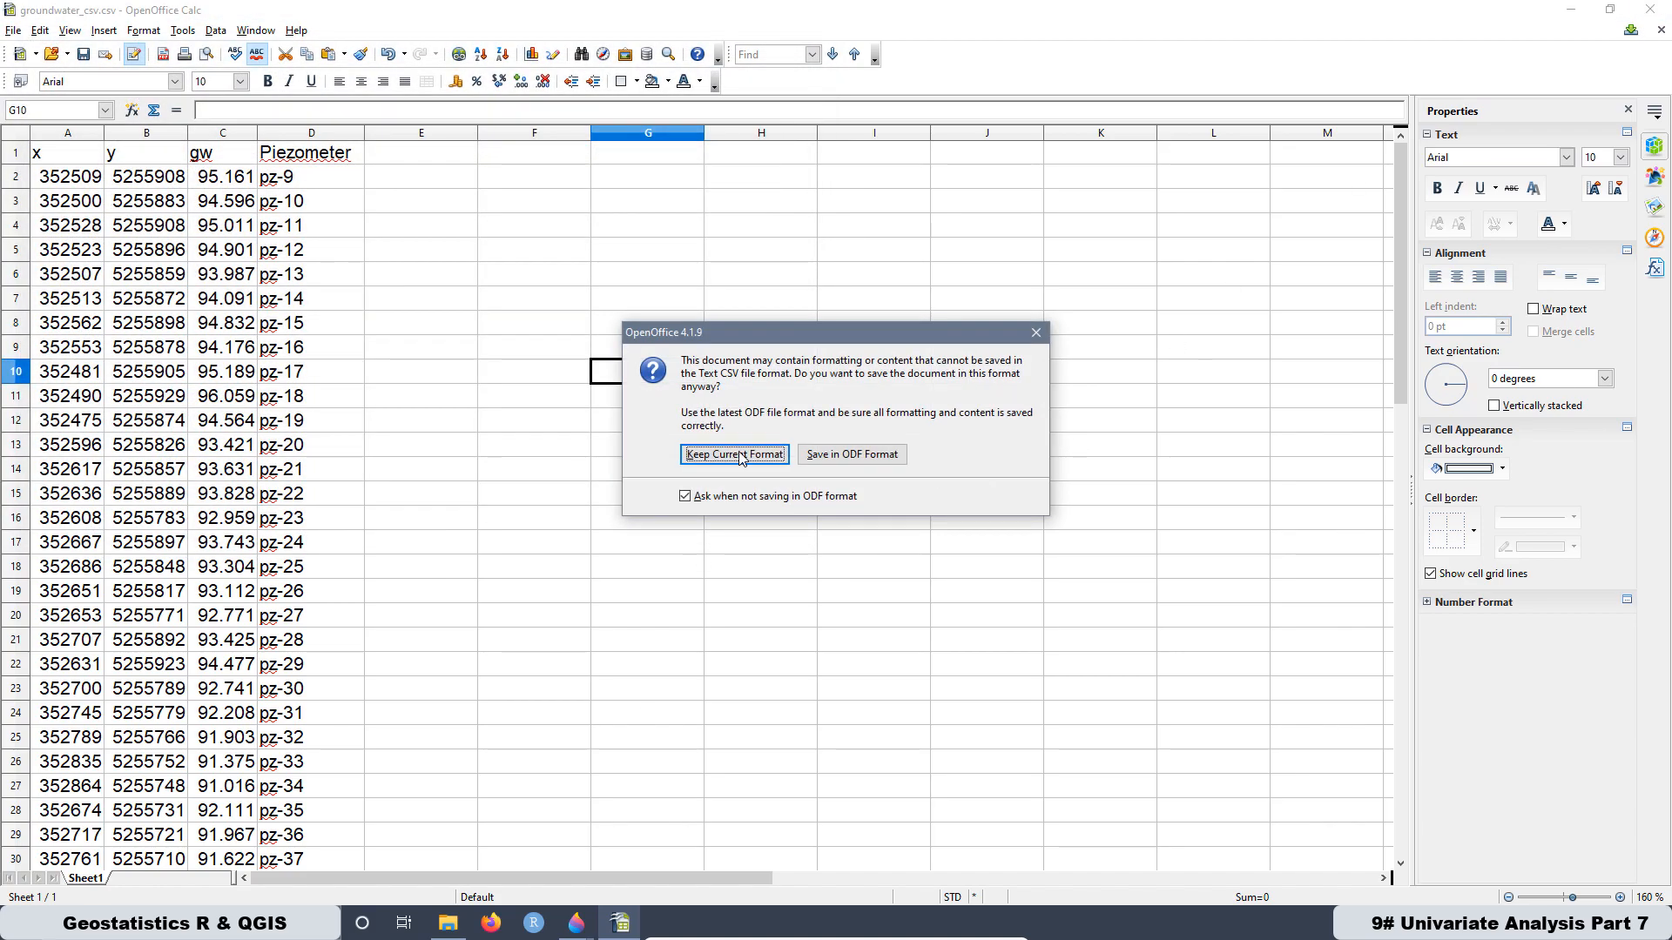
key("Return")
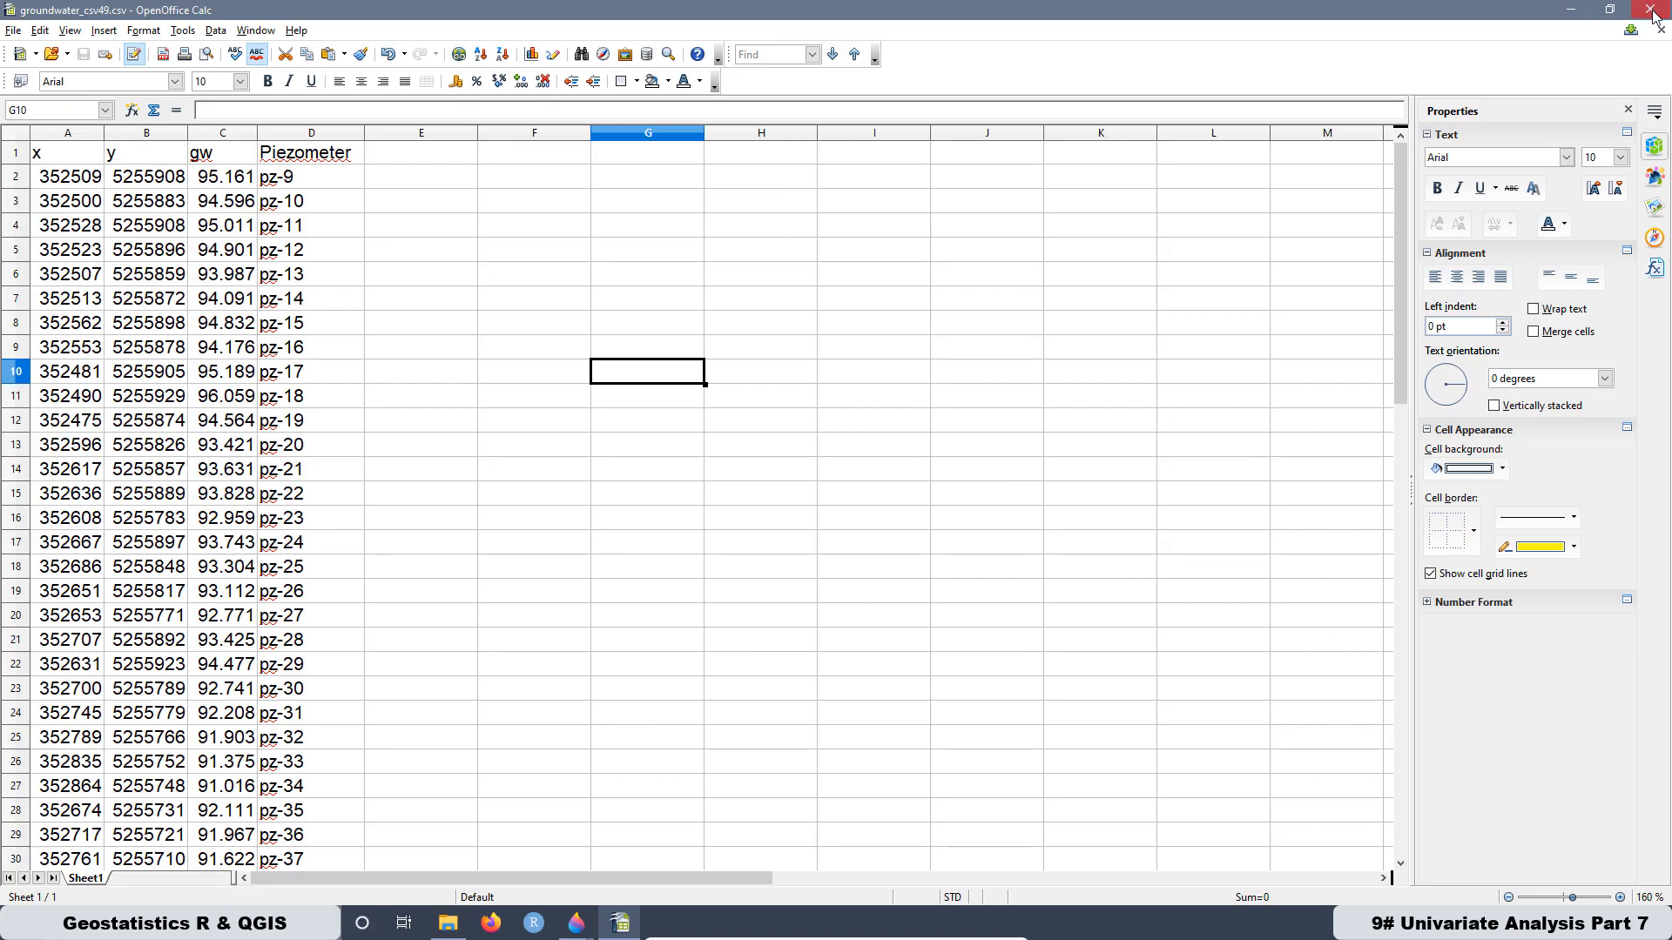
left_click(1650, 9)
- Open QGIS and add groundwater_csv49.csv from the R&QGIS folder as a delimited text point layer with x and y coordinates in EPSG:32634
left_click(376, 927)
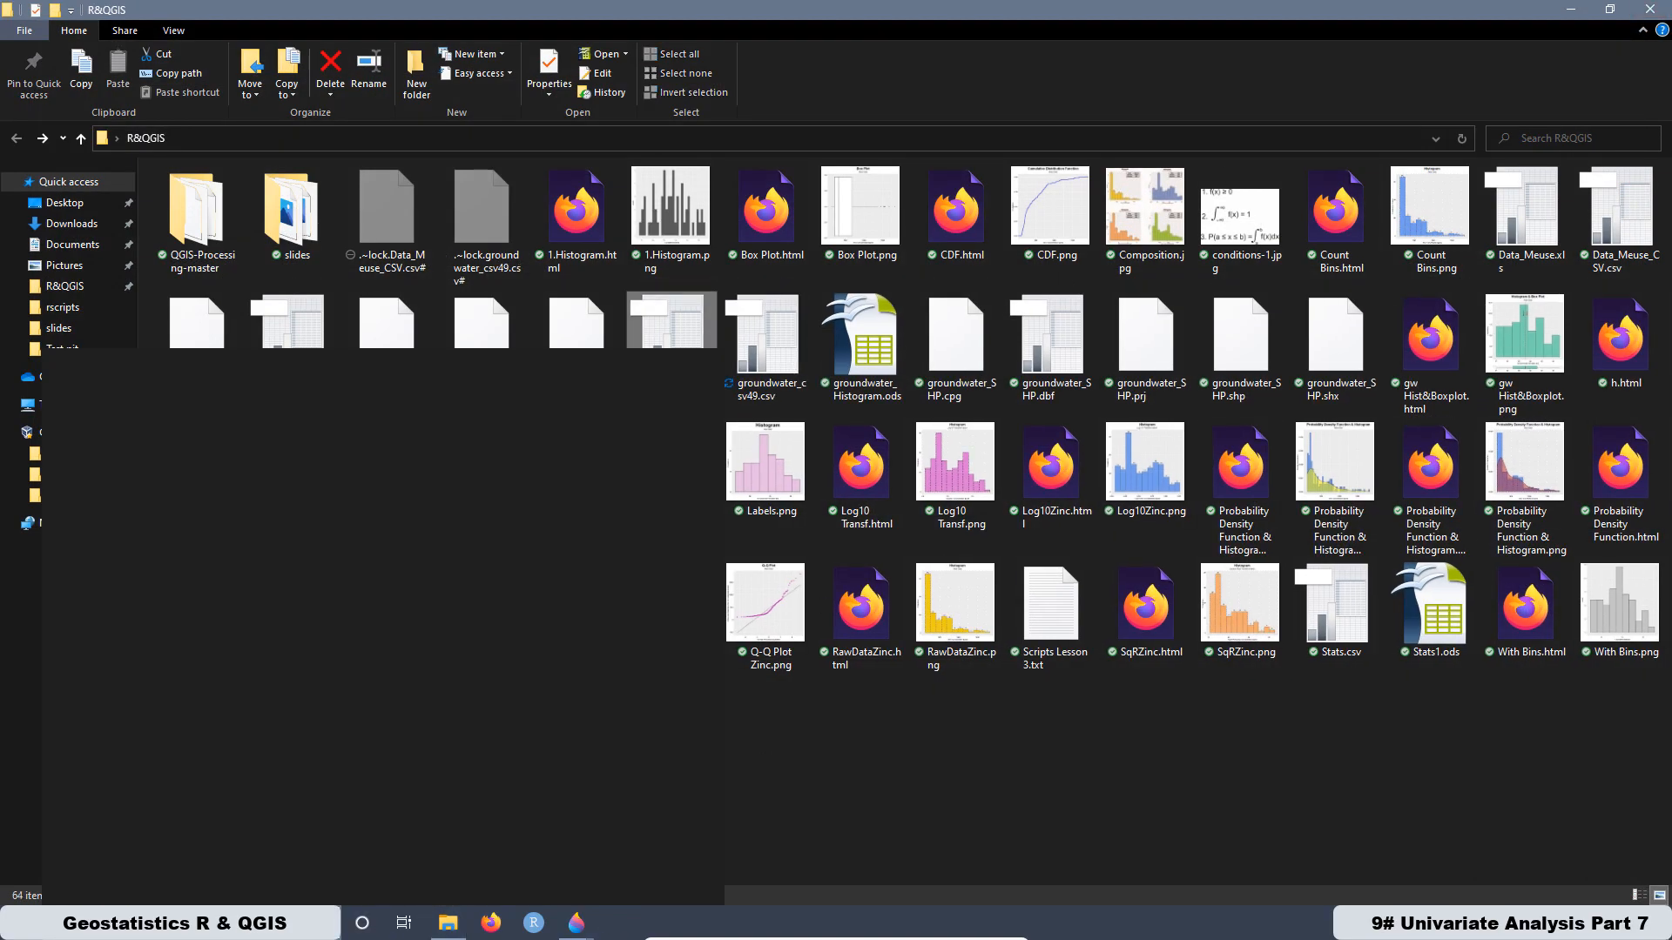
left_click(376, 490)
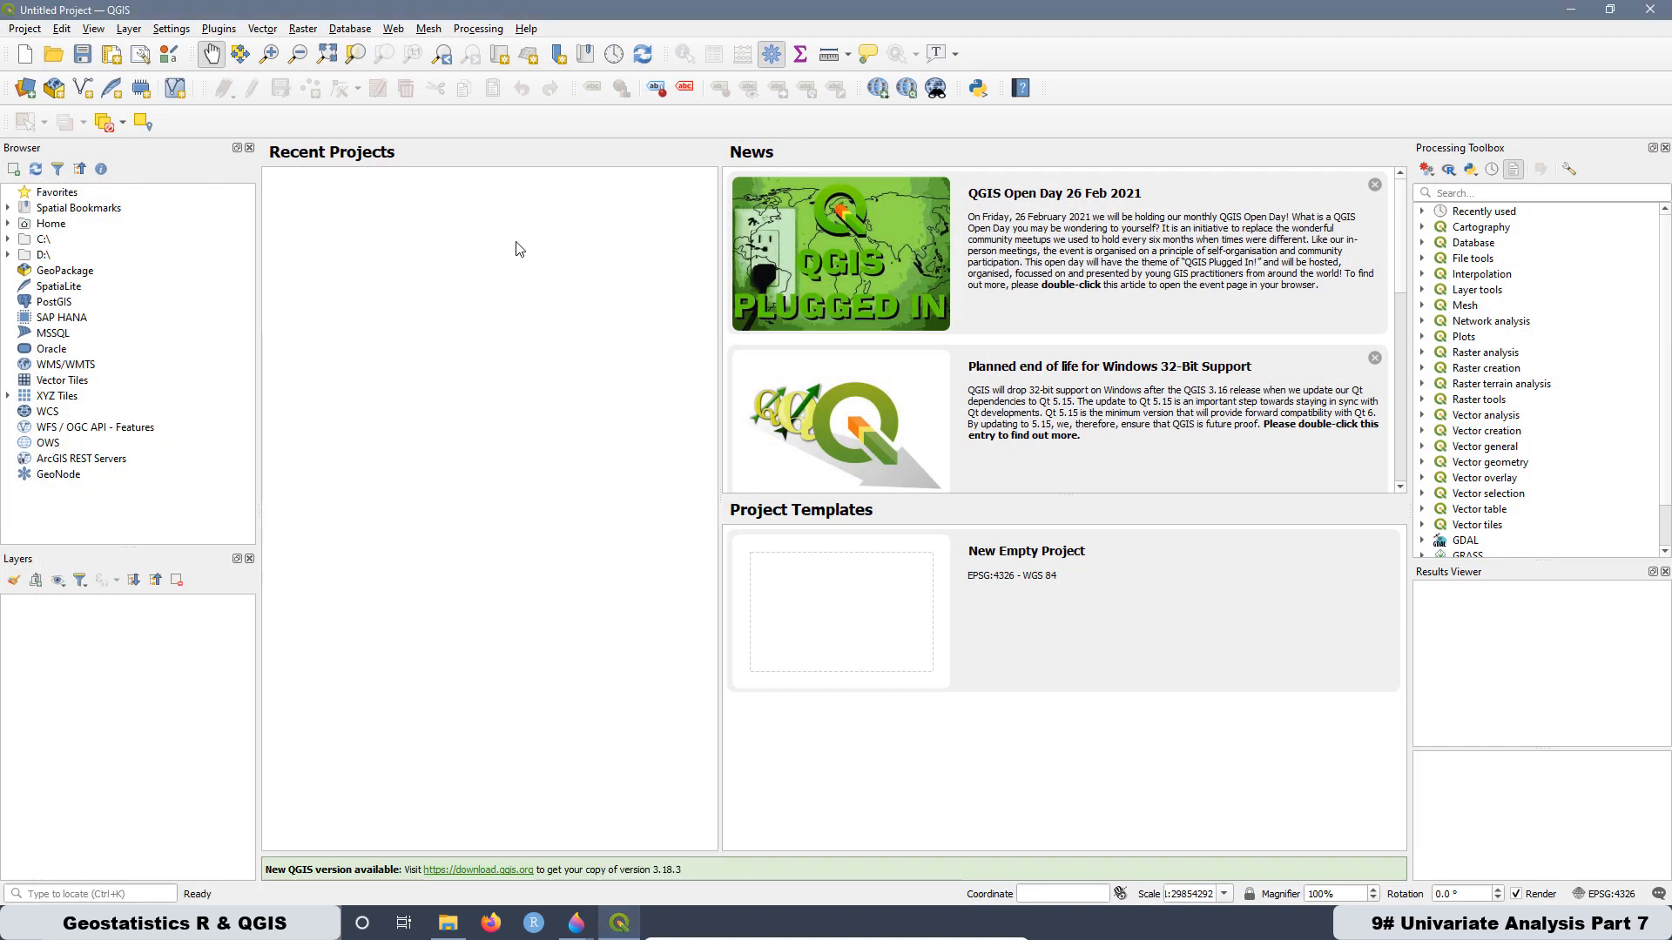
left_click(25, 87)
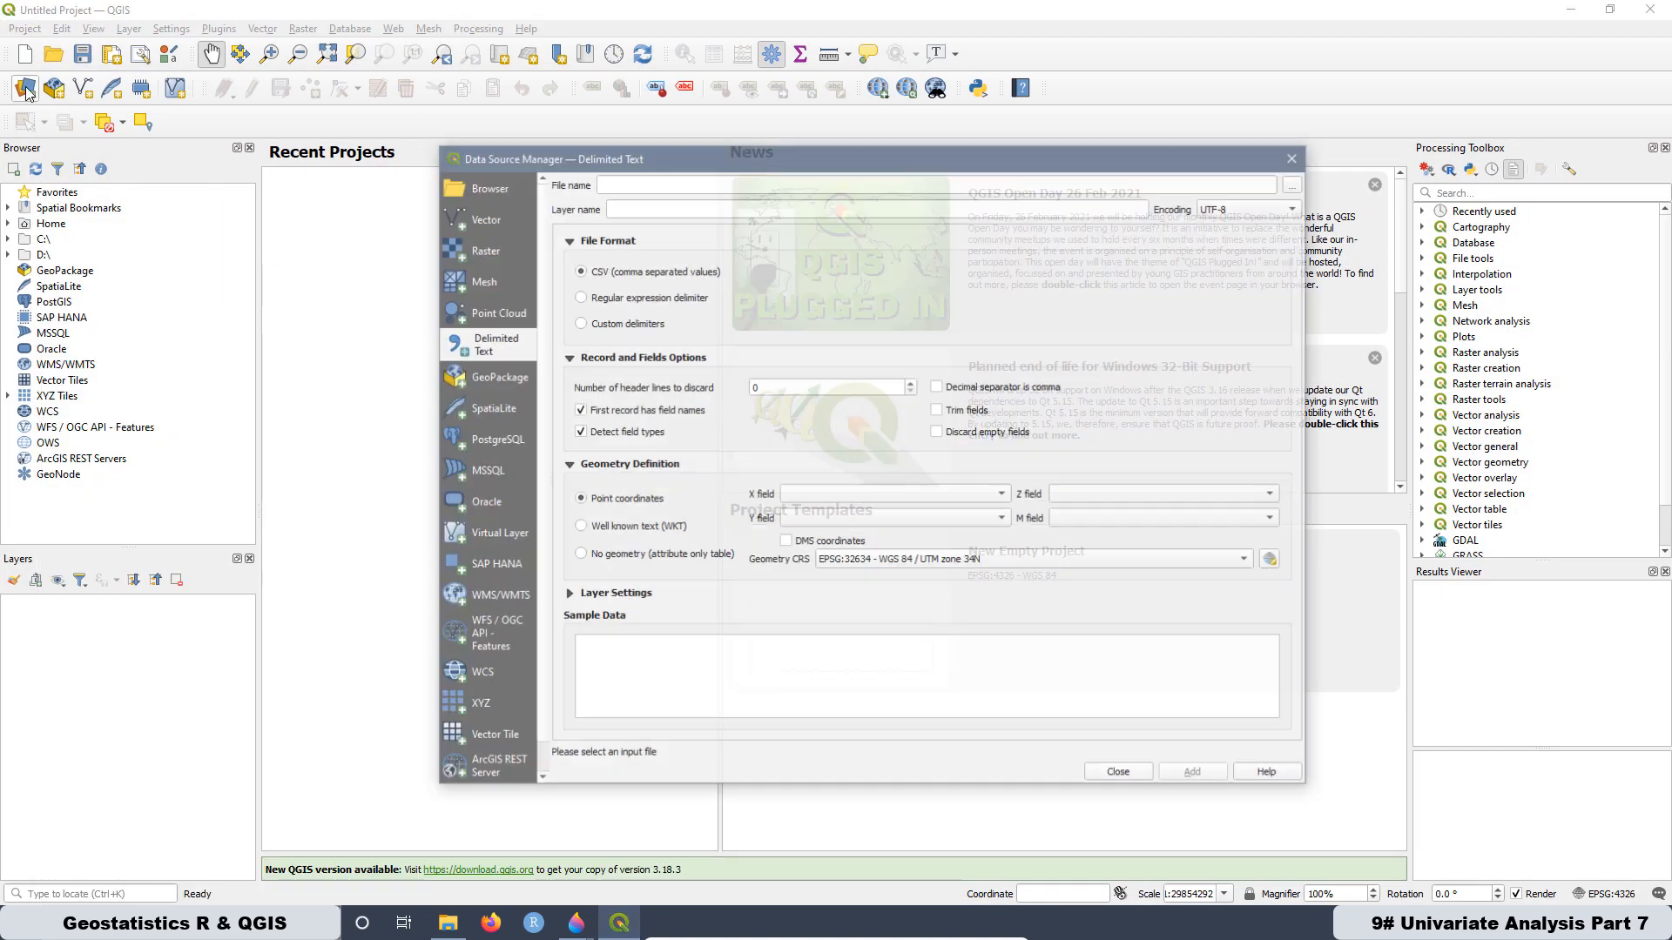
left_click(1296, 184)
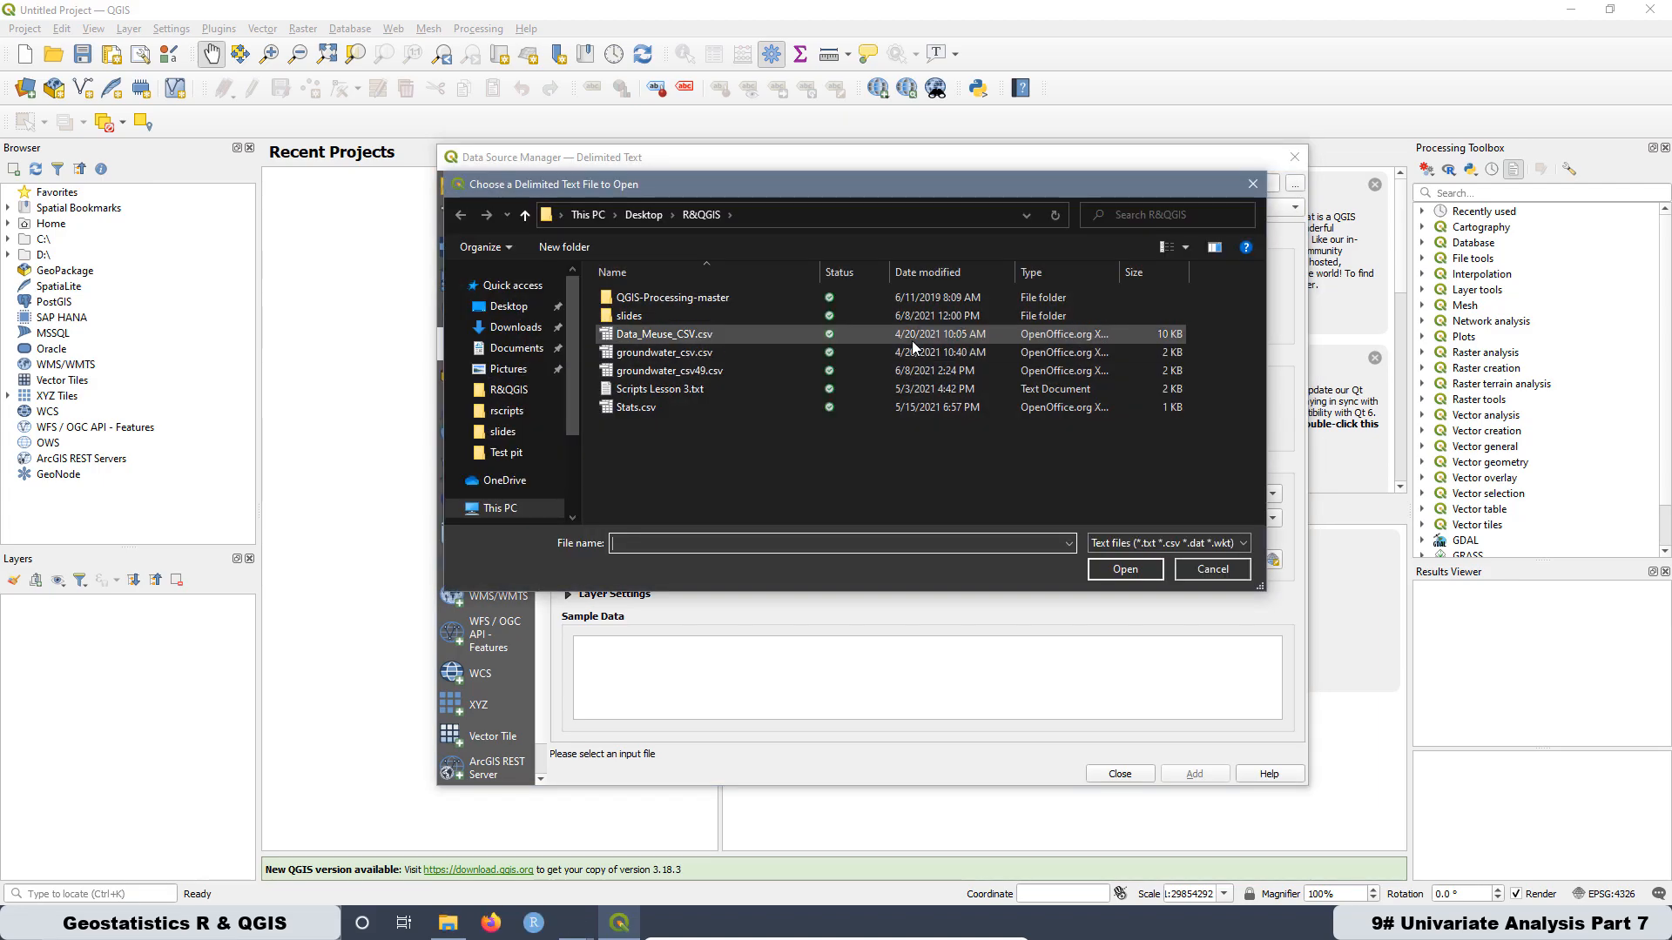
left_click(694, 371)
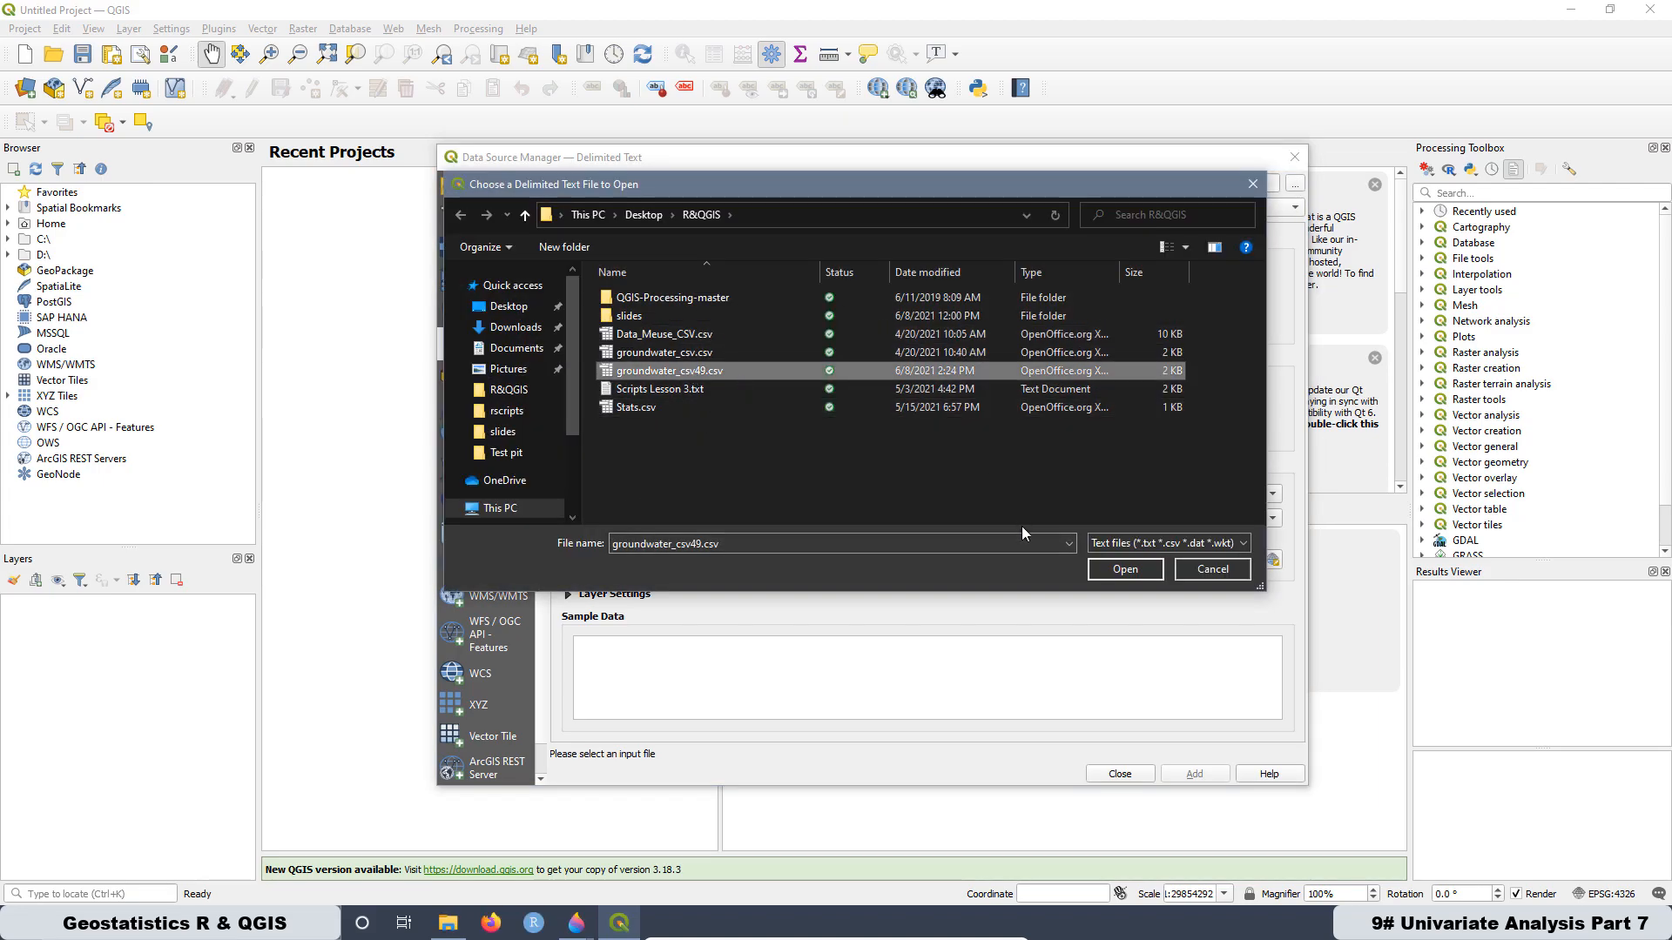
left_click(1112, 569)
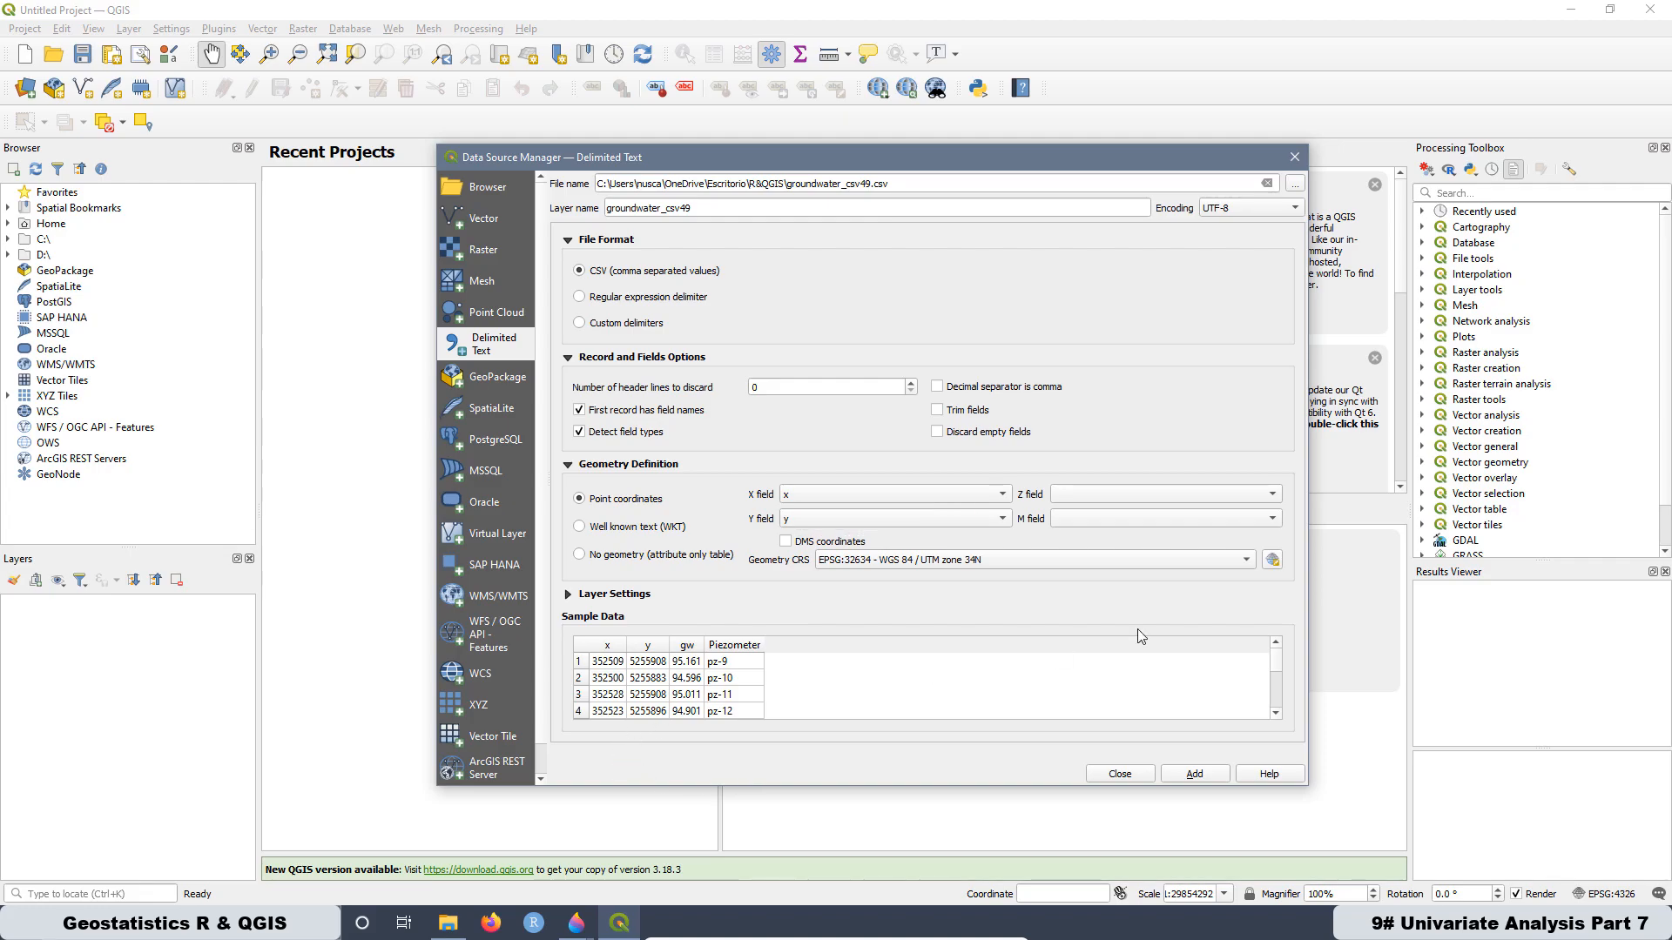
scroll(1281, 672, "down", 5)
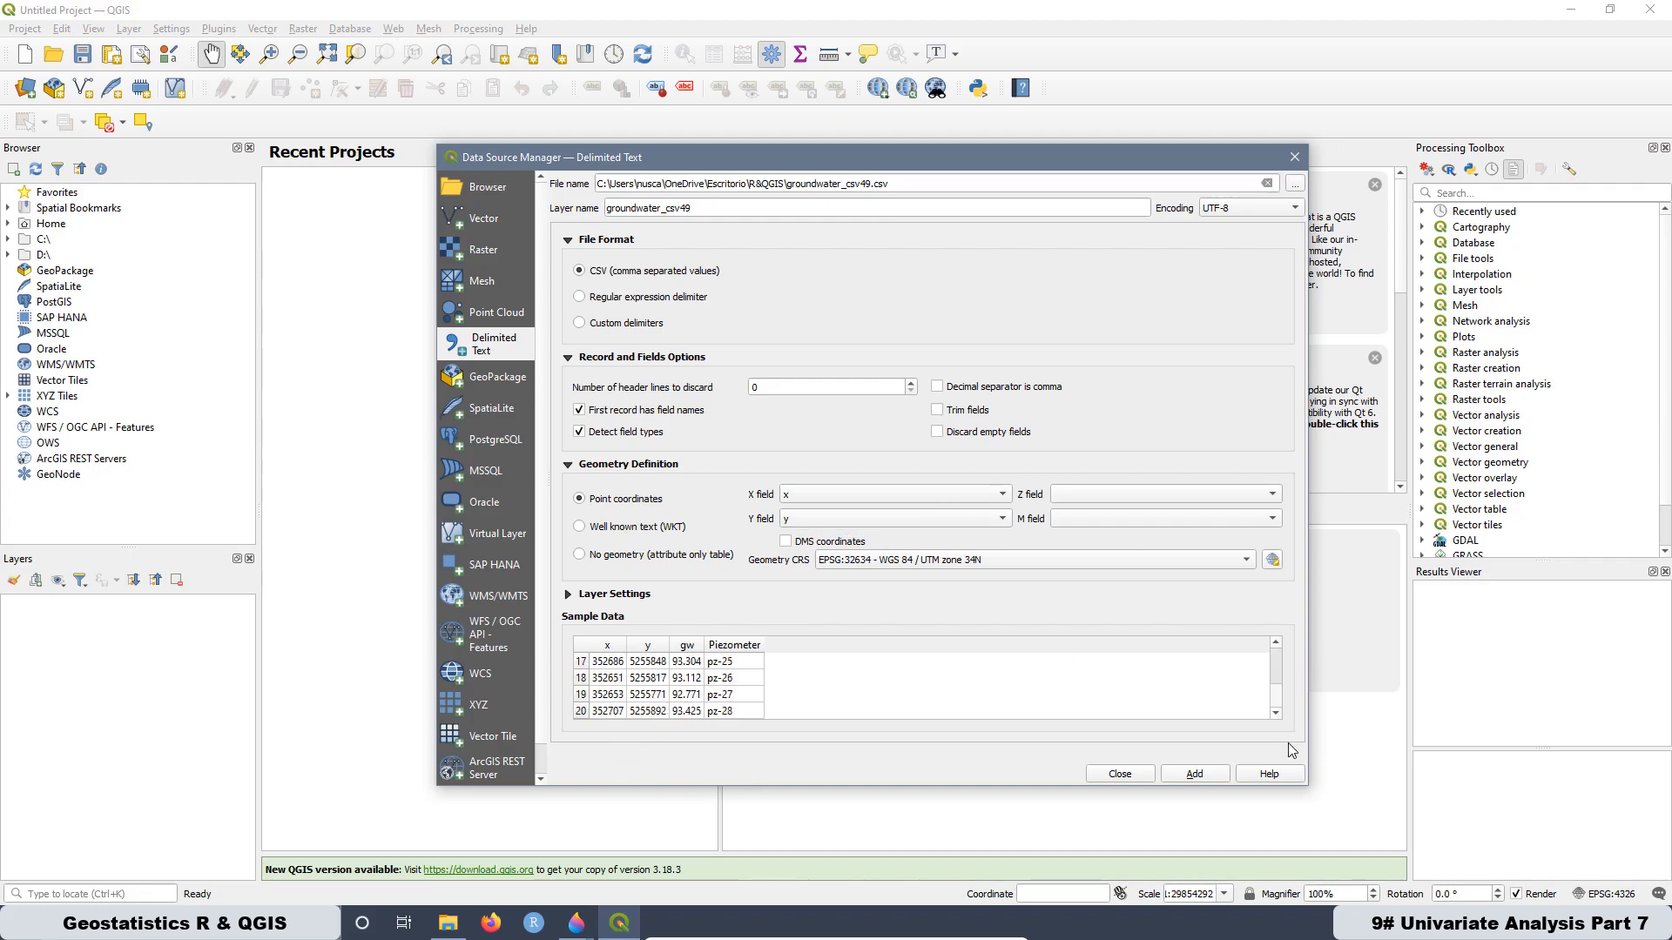
left_click(1189, 771)
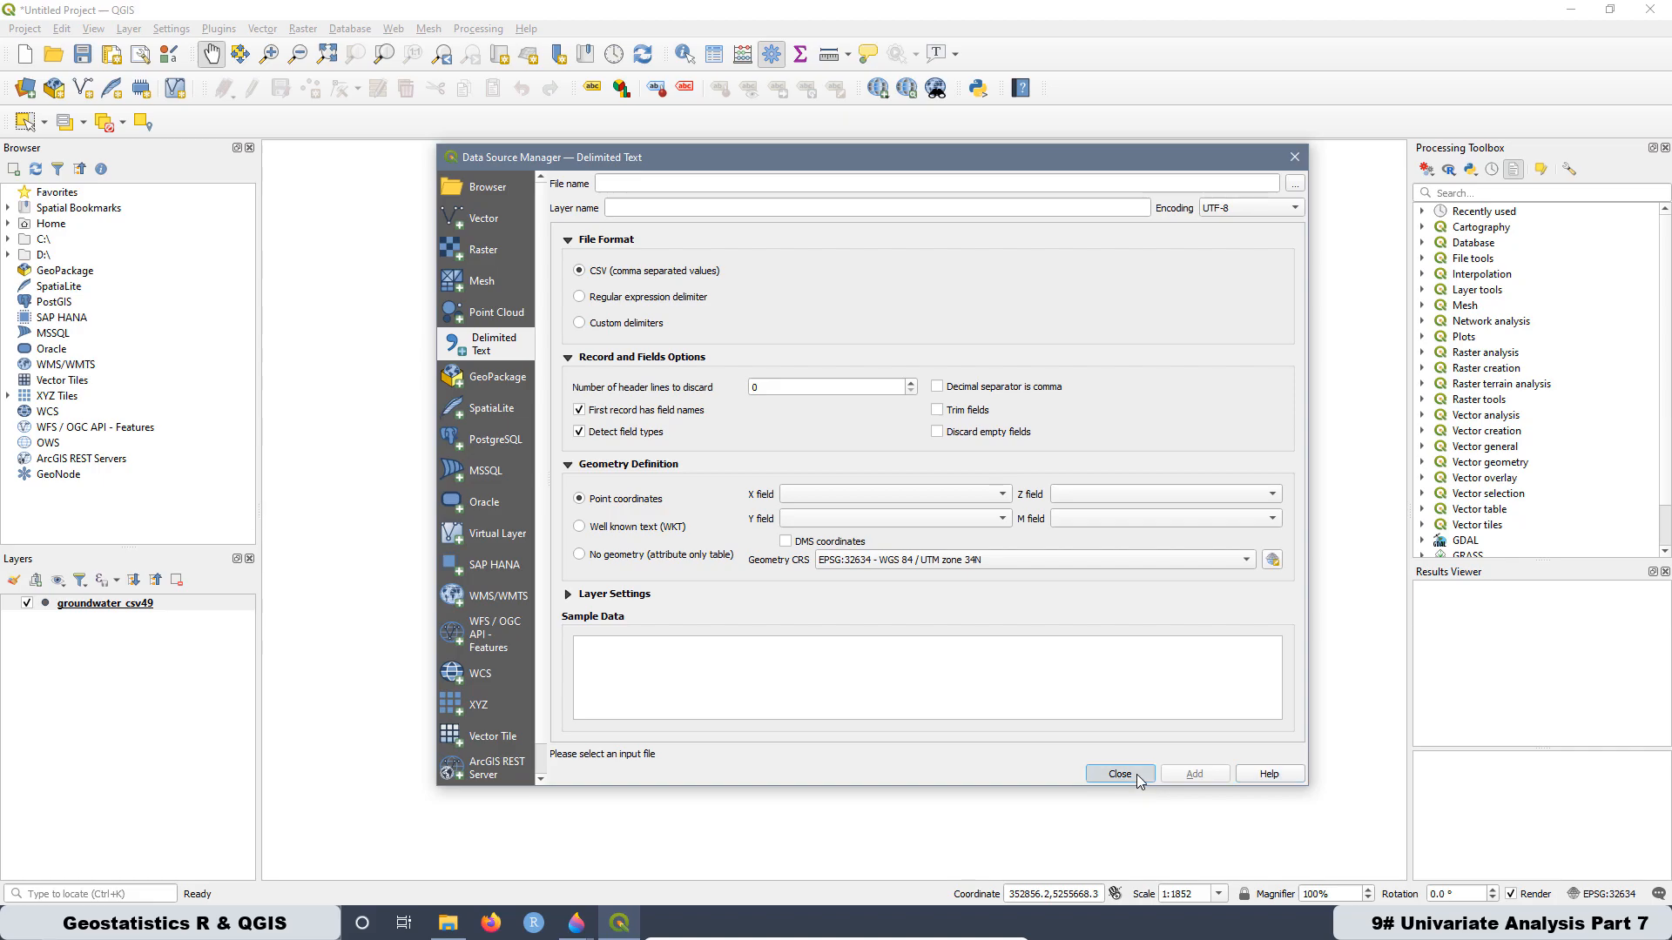
left_click(1137, 779)
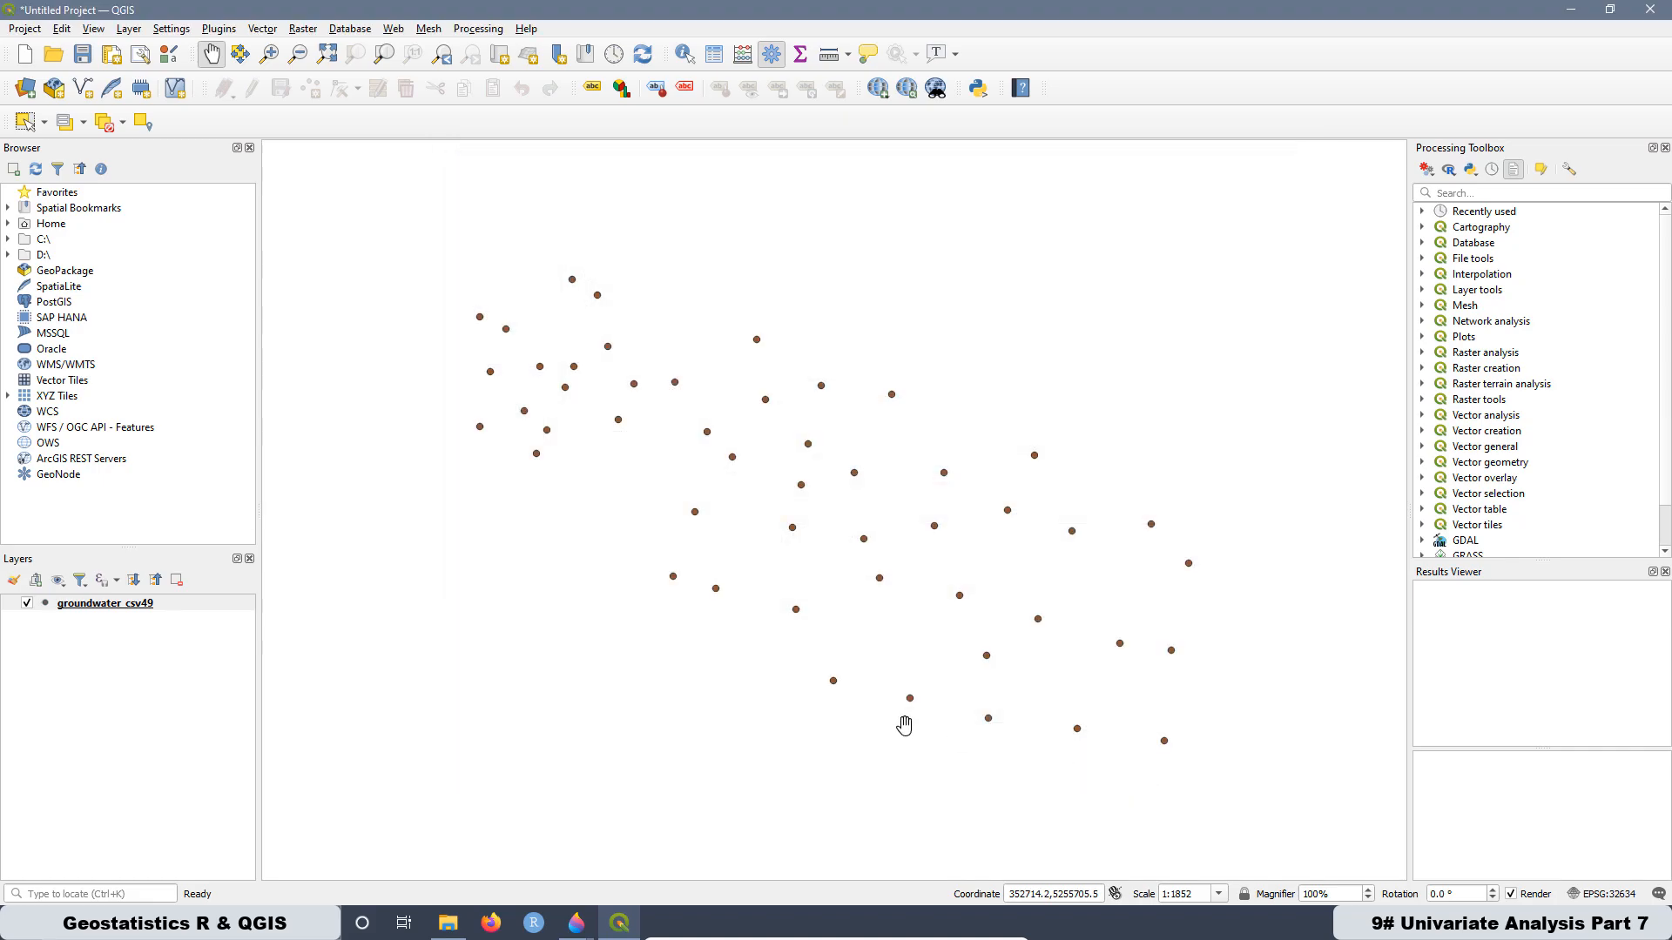
- Review all records in the attribute table of groundwater_csv49, check the sample limit on the Shapiro-Wilk slide in Paint 3D, and close the table
right_click(129, 609)
left_click(172, 778)
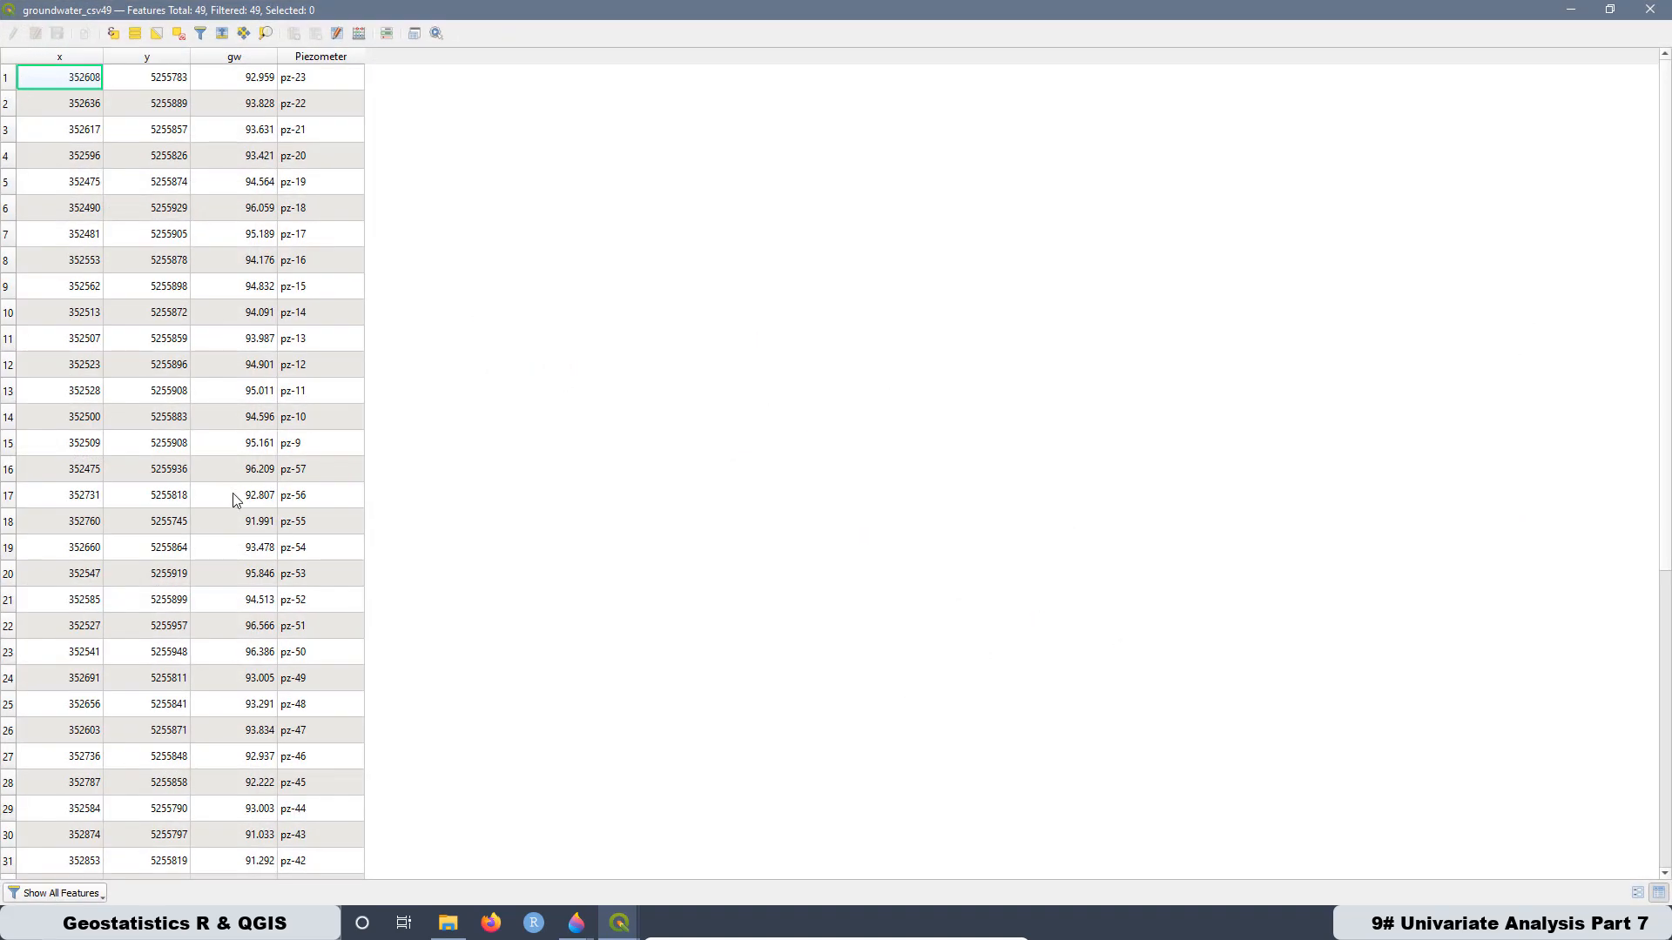
scroll(233, 499, "down", 6)
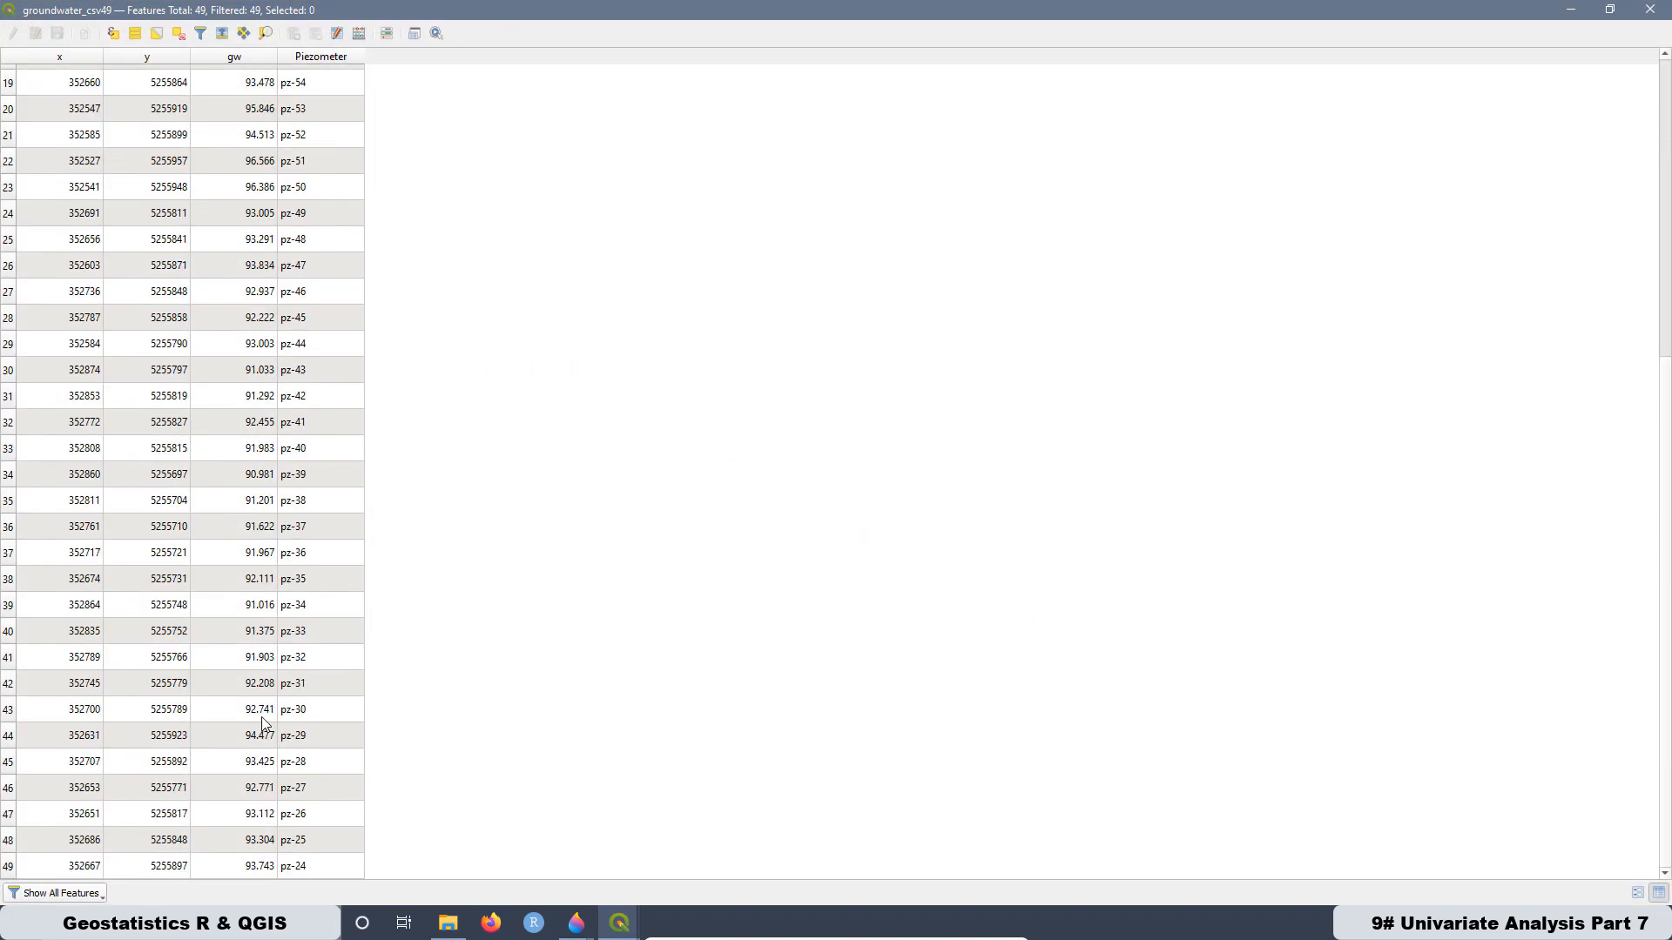
scroll(263, 719, "up", 6)
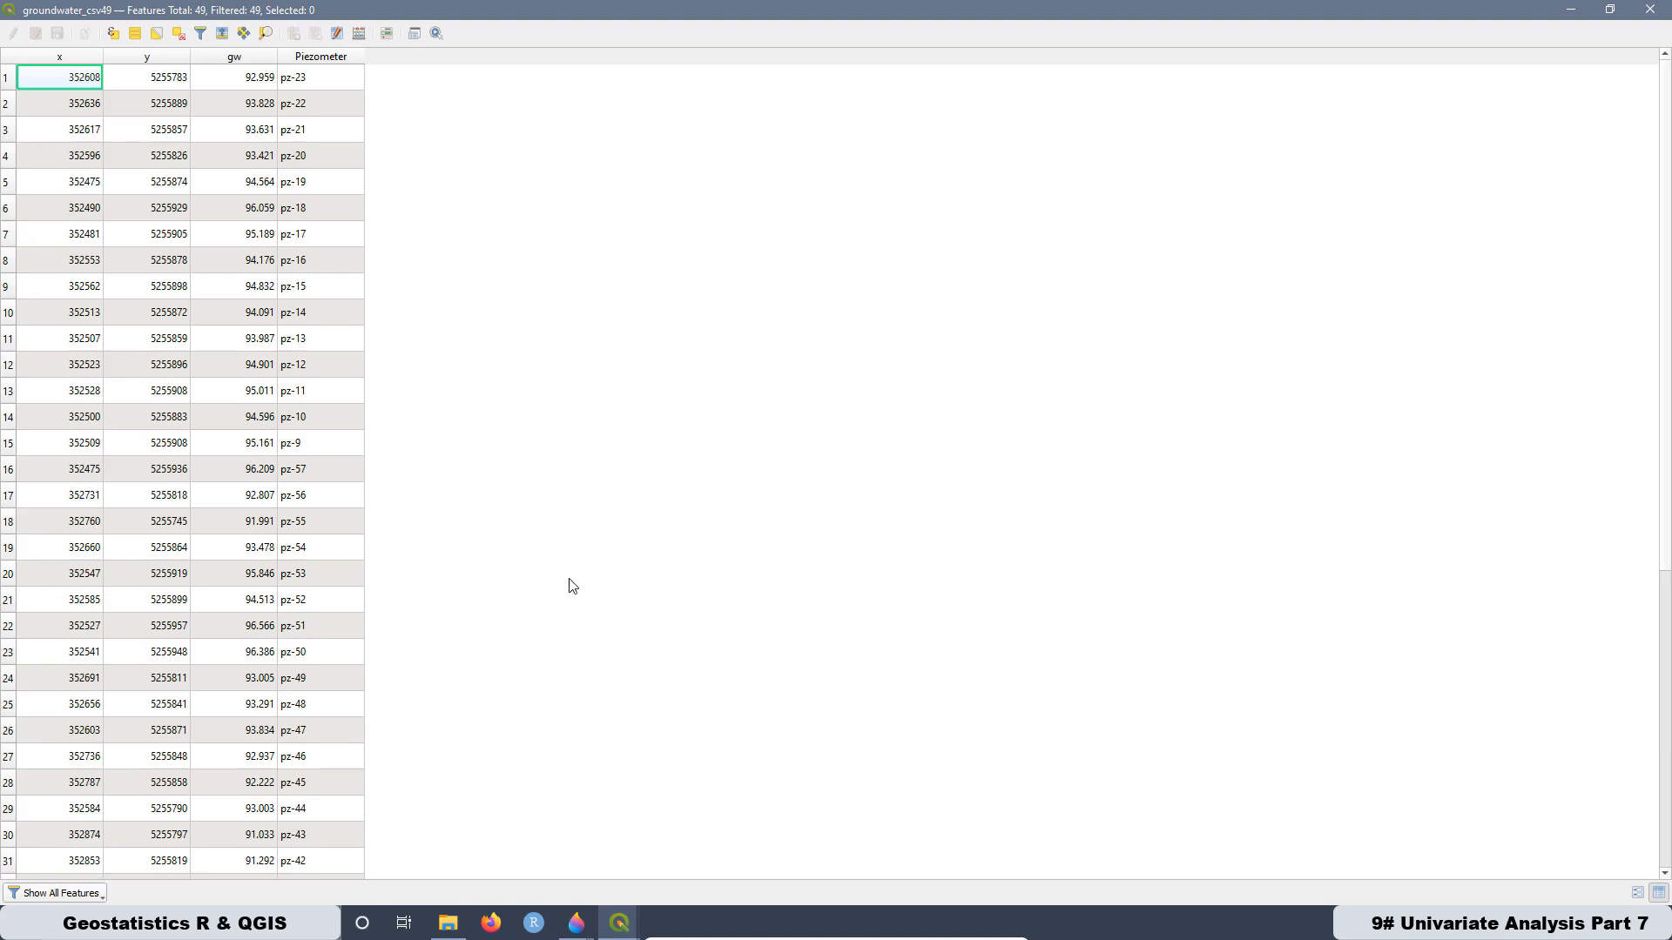
left_click(576, 923)
left_click(504, 801)
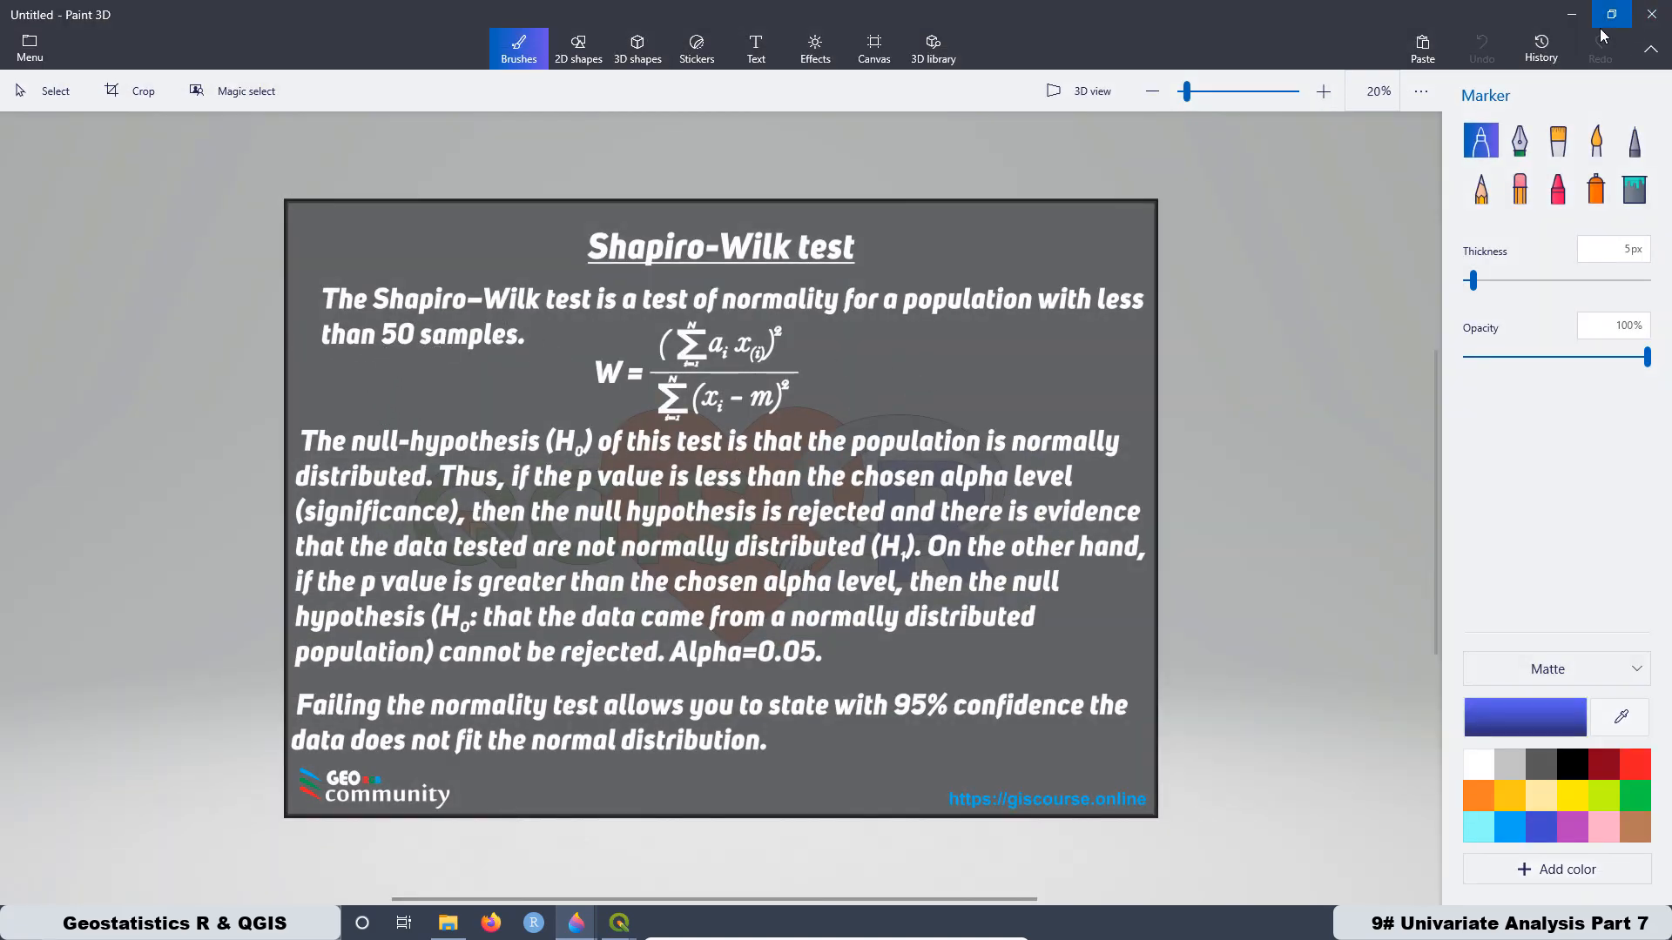
left_click(1572, 14)
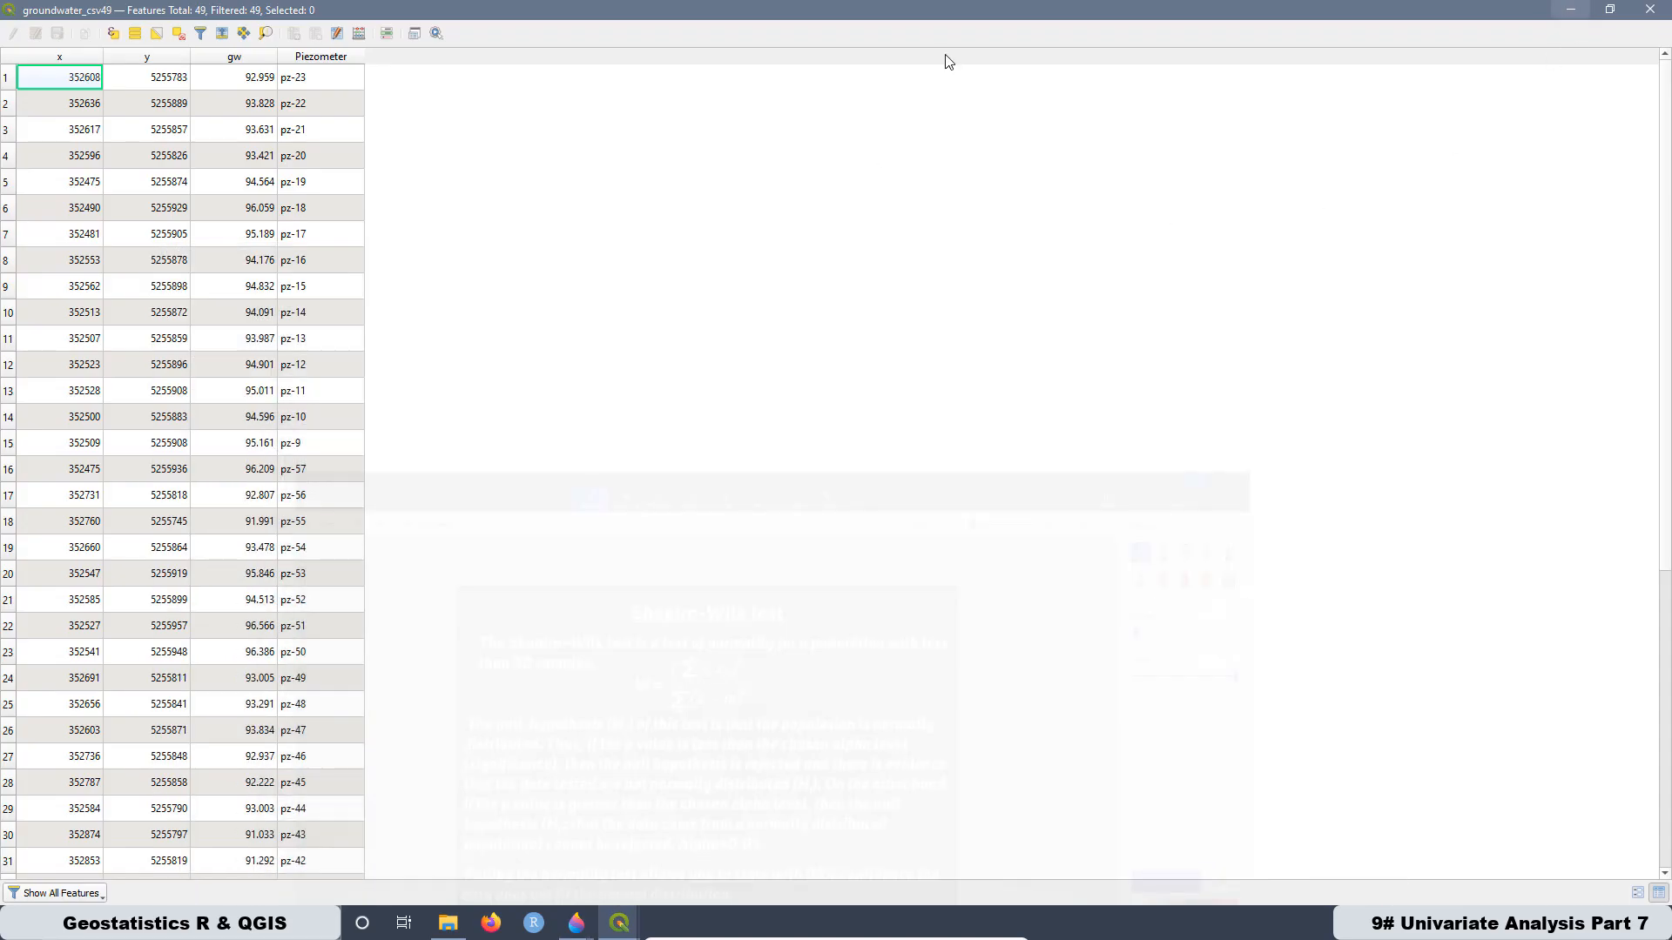
left_click(1656, 11)
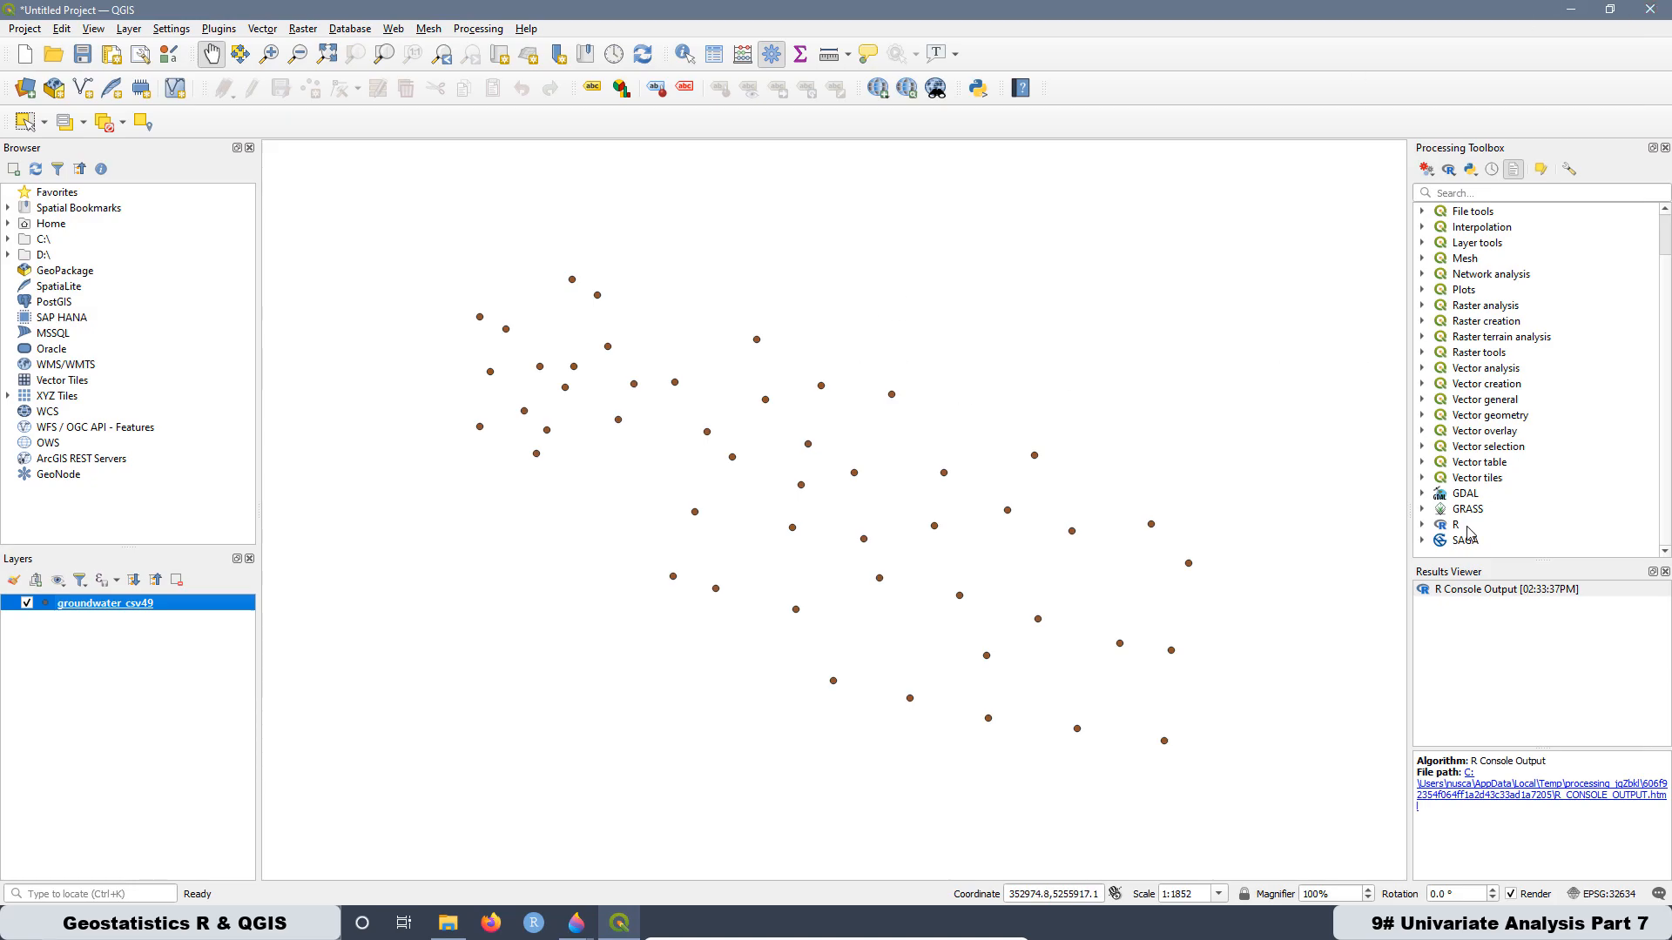
- Select 17. Shapiro-Wilk test in the R provider's R&QGIS_Course group of the Processing Toolbox
left_click(1423, 526)
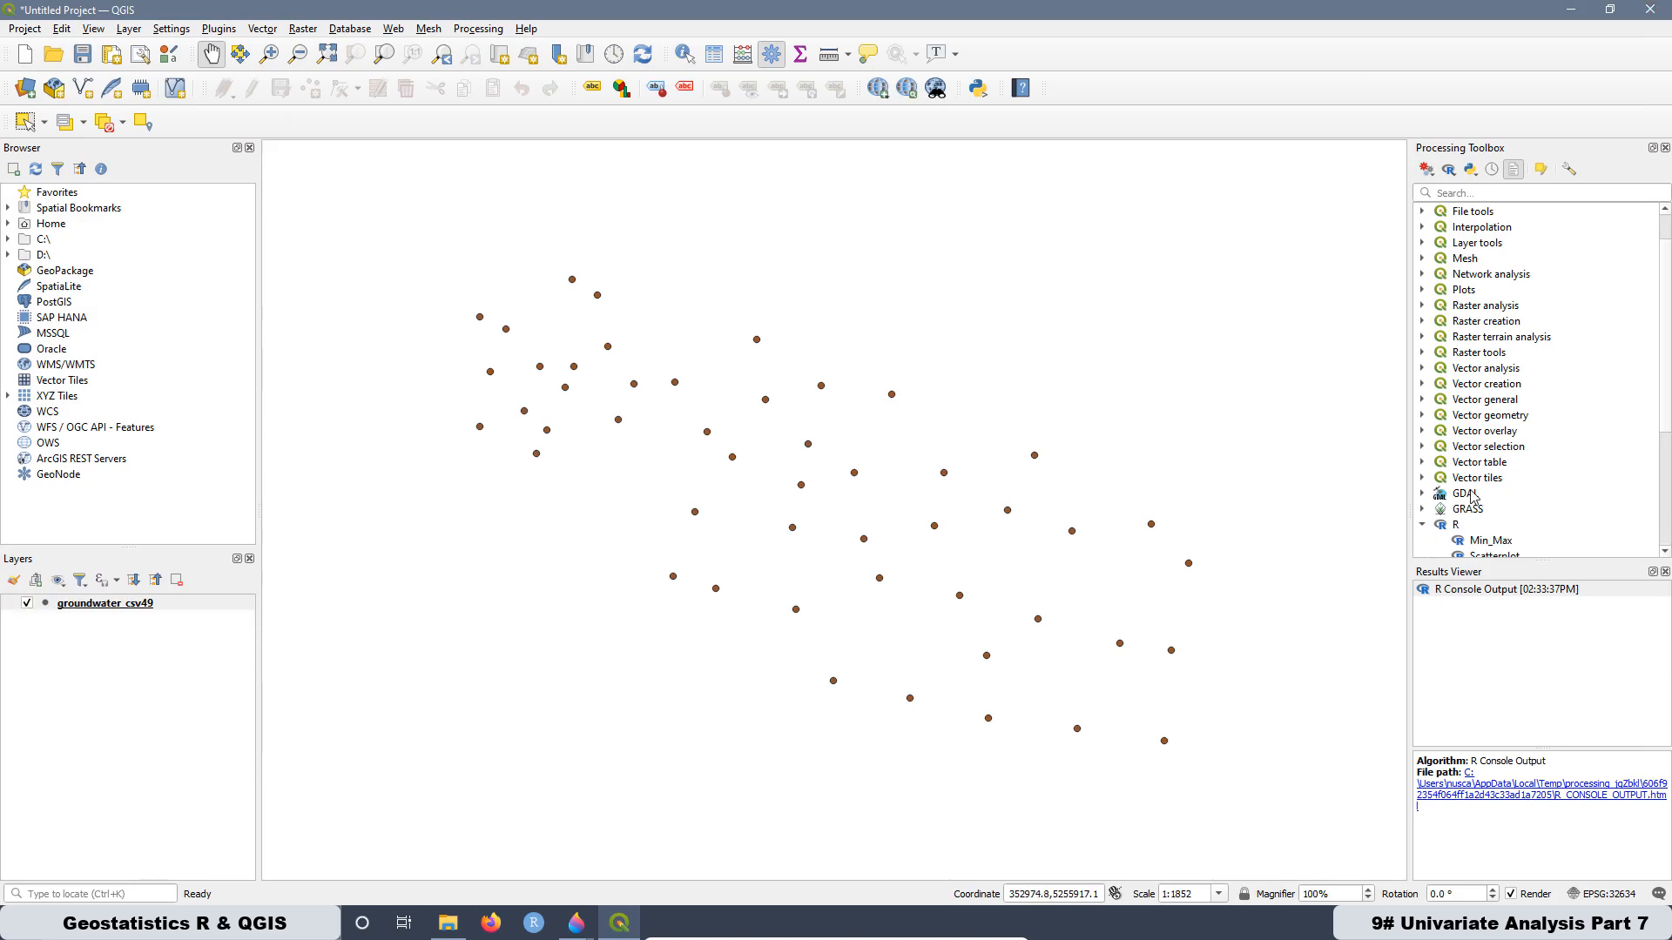
scroll(1455, 518, "down", 4)
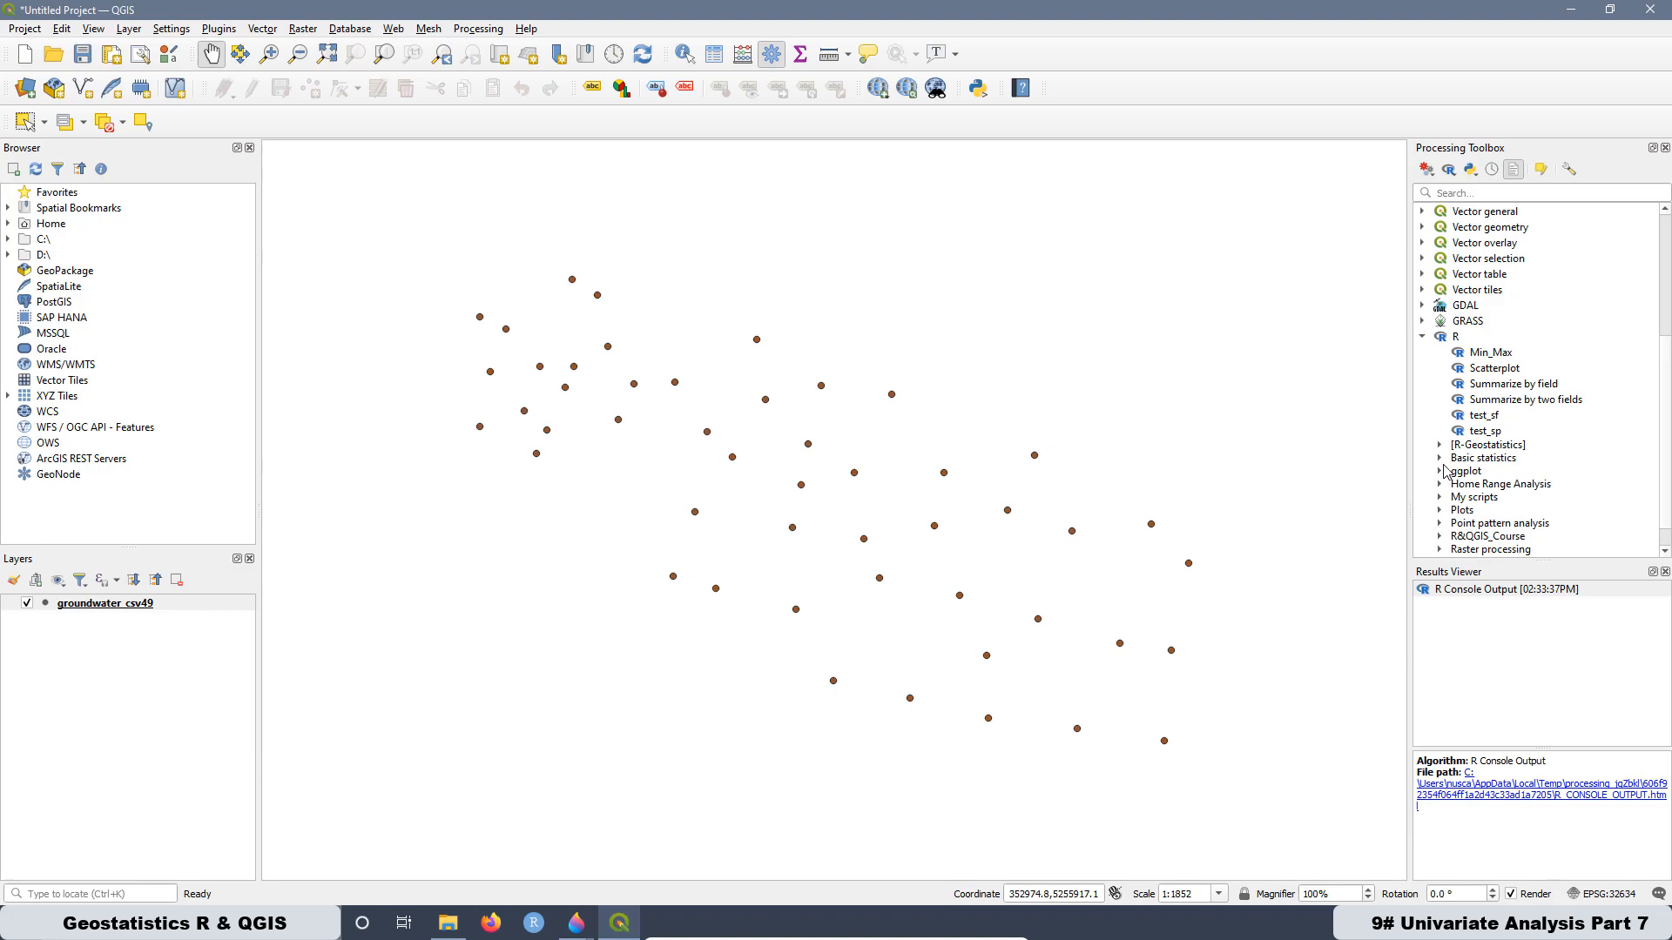
scroll(1451, 466, "down", 1)
left_click(1440, 506)
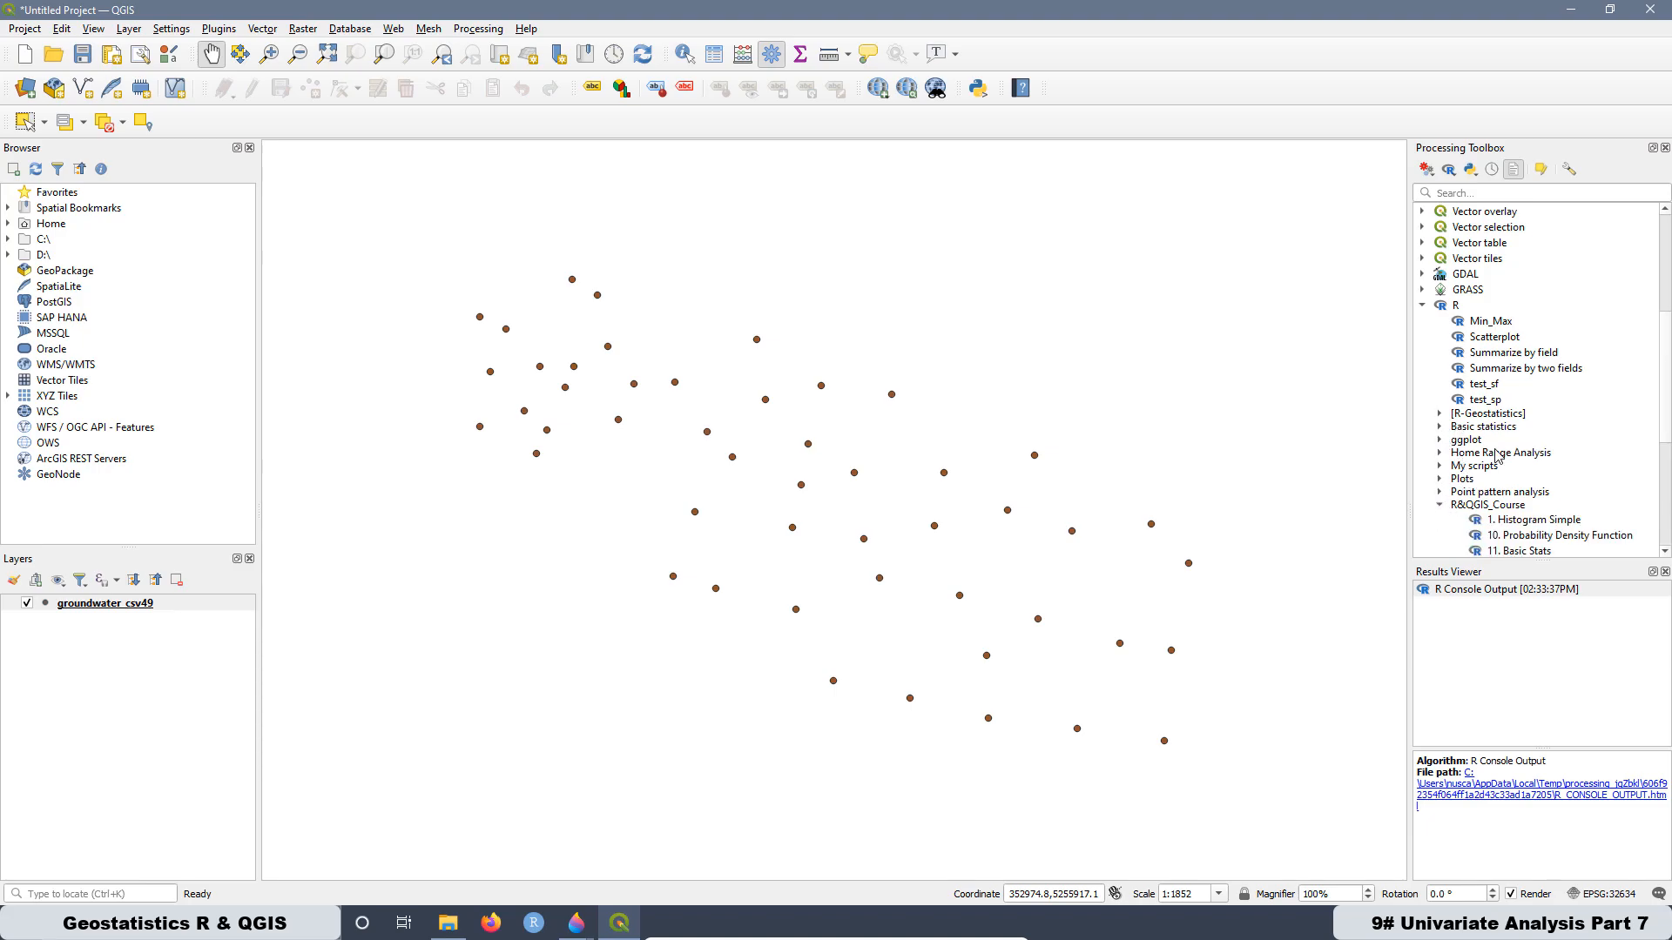
scroll(1499, 455, "down", 3)
scroll(1537, 479, "down", 1)
scroll(1542, 488, "down", 1)
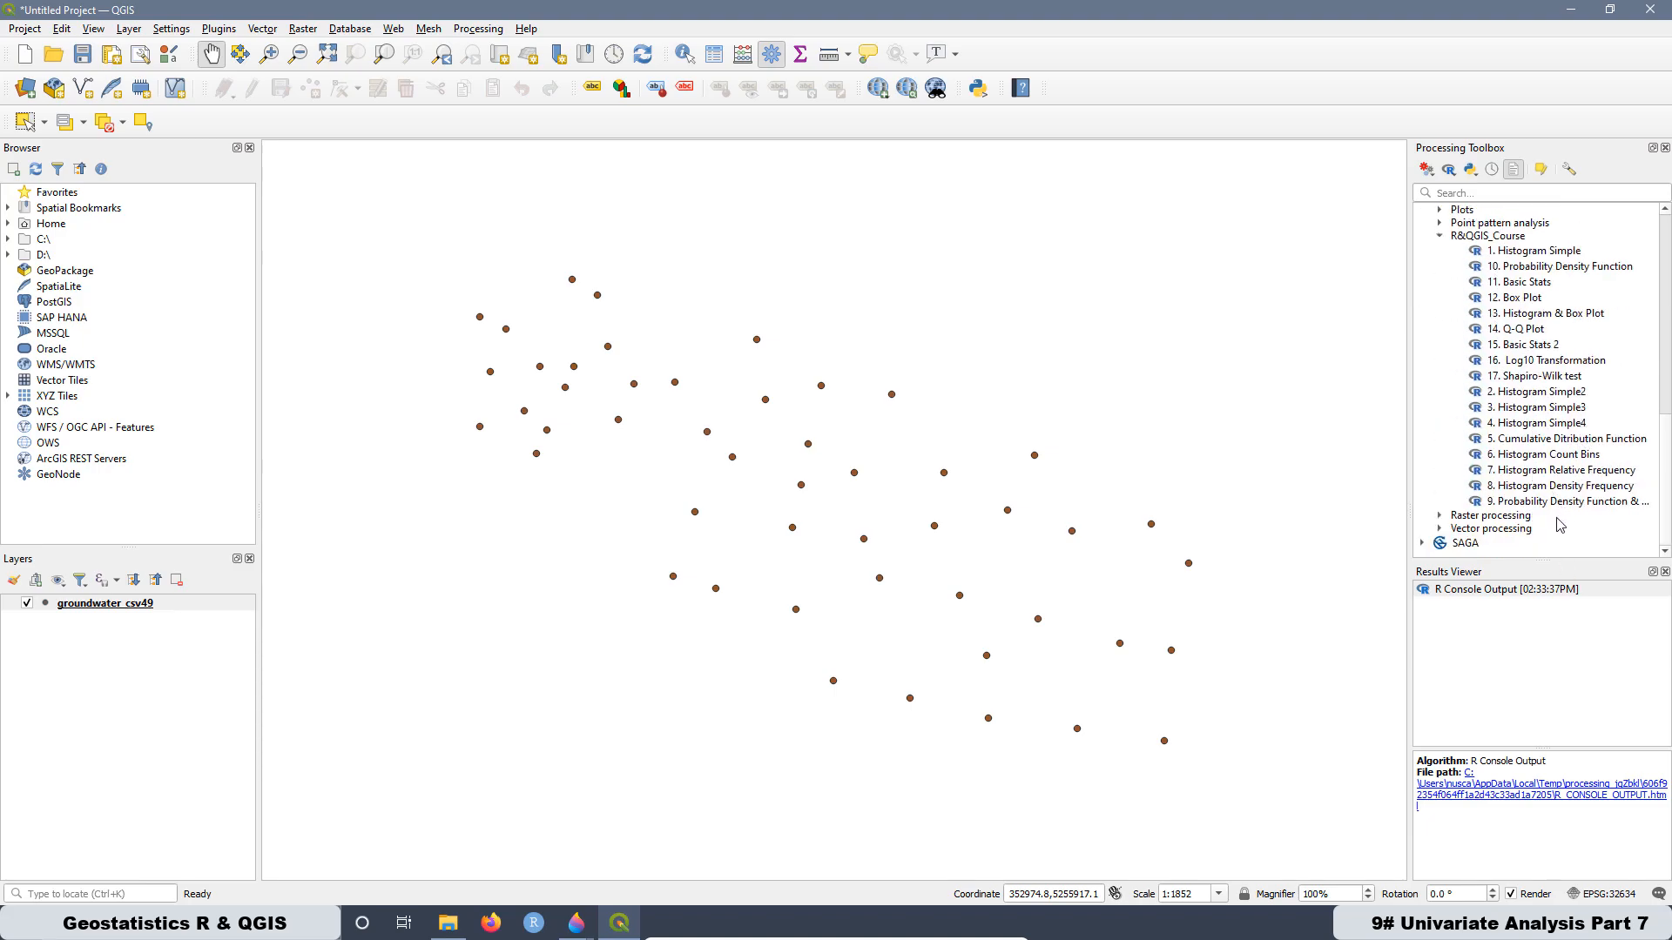
left_click(1520, 379)
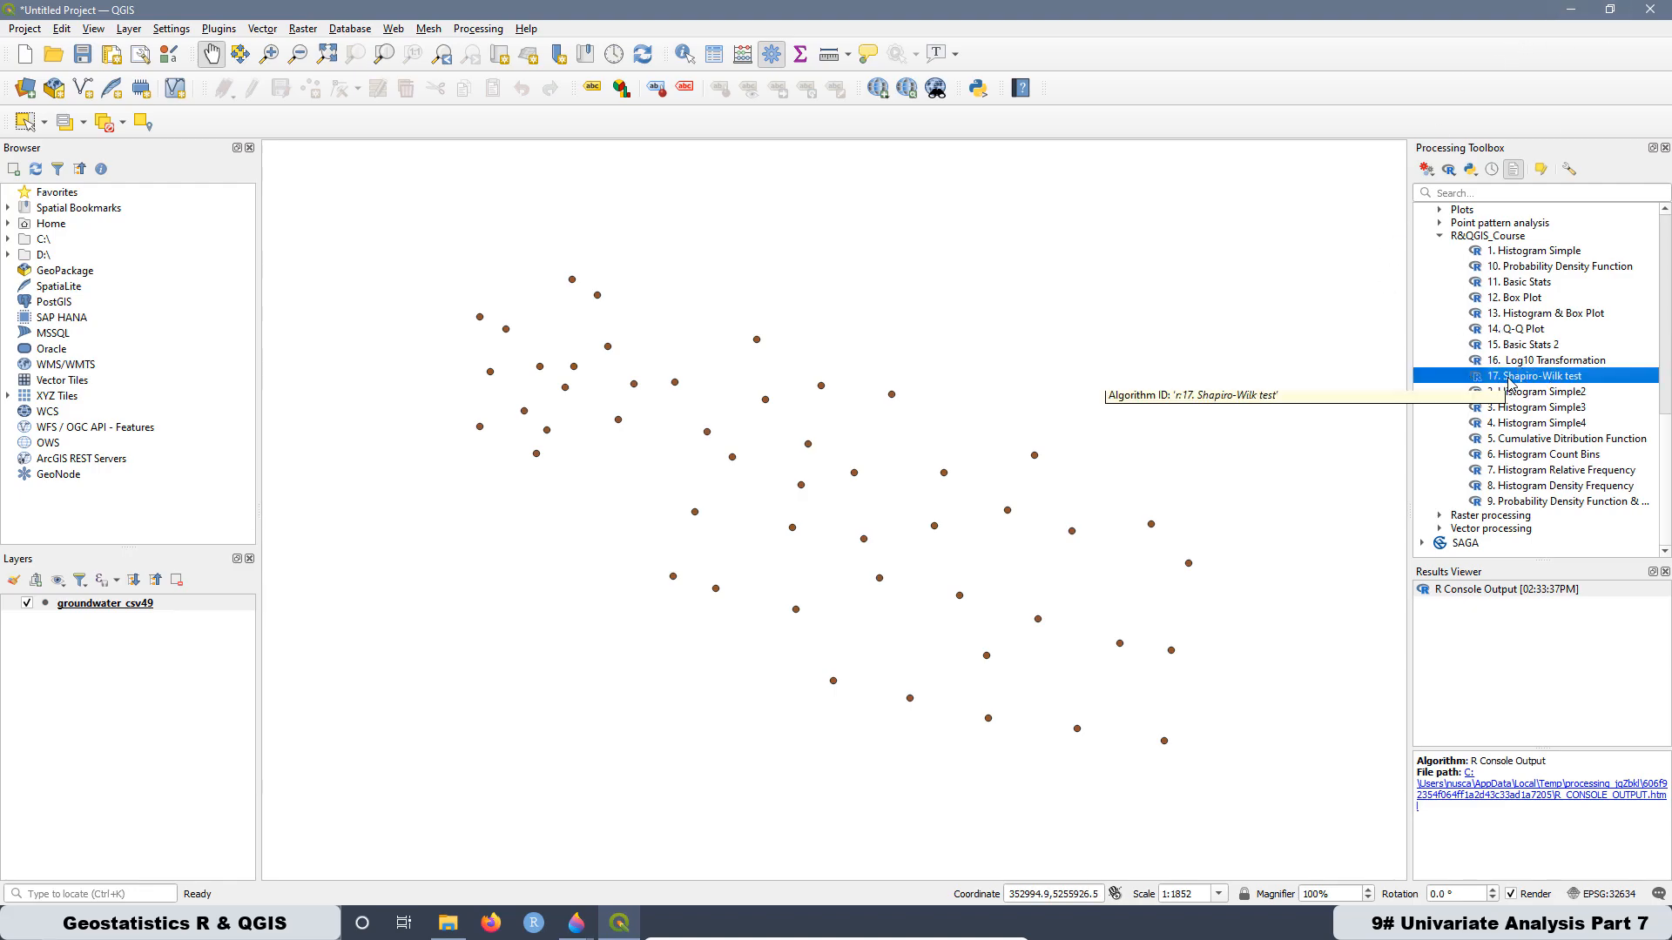
- Minimize QGIS, read the desktop help file 17. Shapiro-Wilk test.rsx.help in Notepad, and close it
left_click(1568, 12)
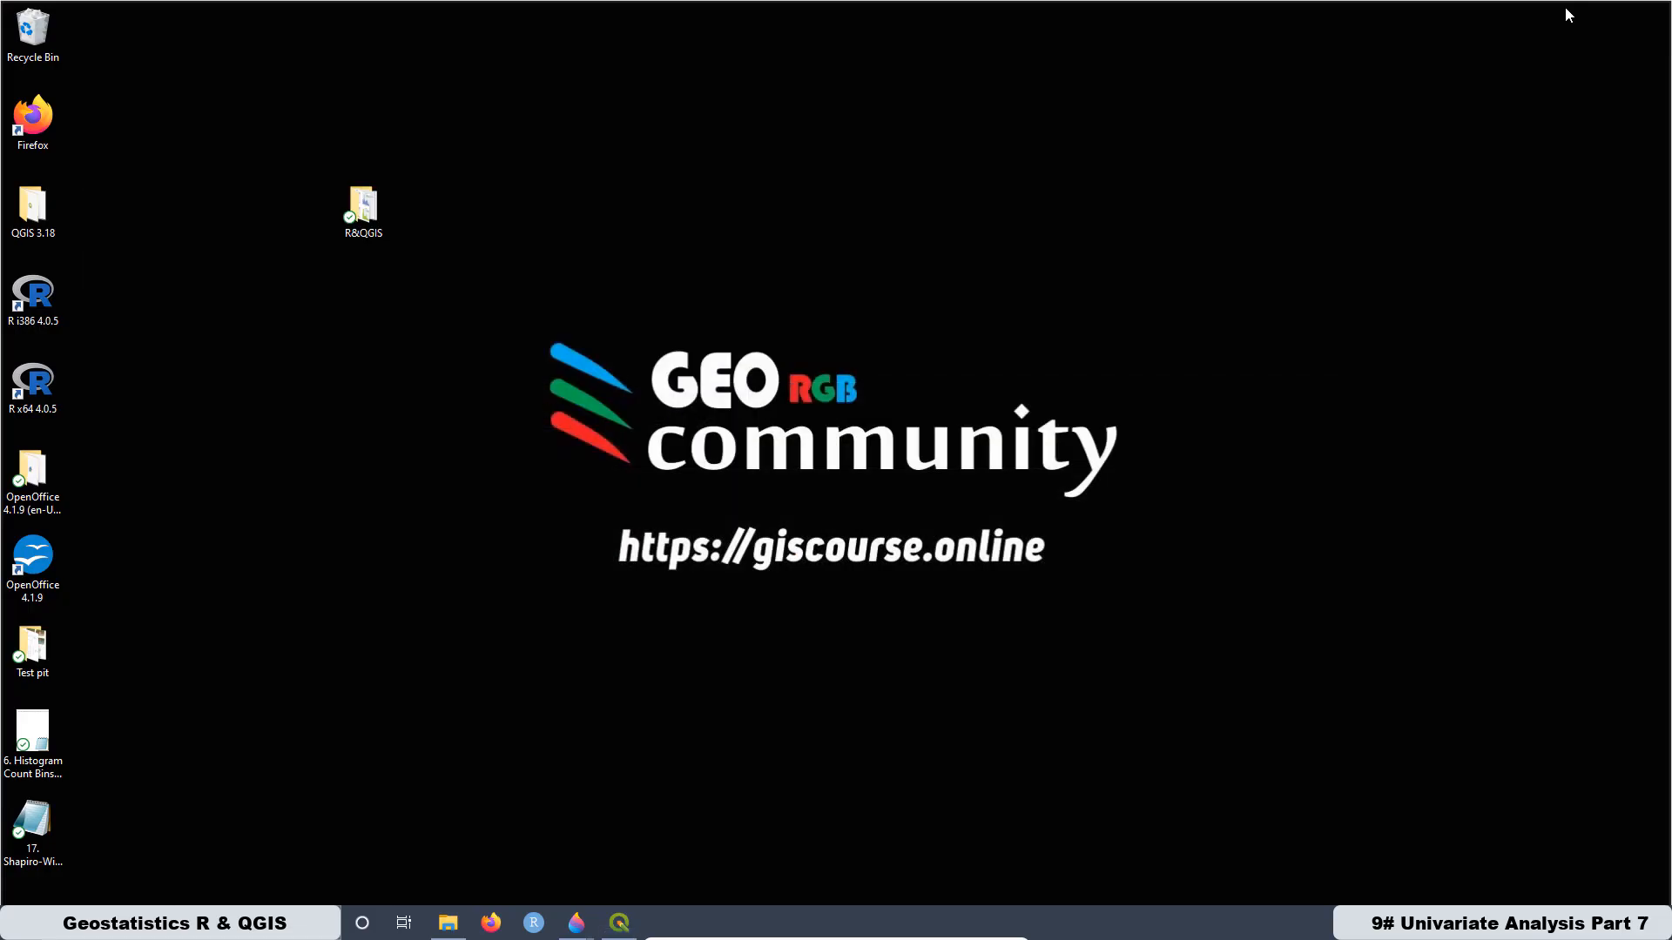
double_click(29, 827)
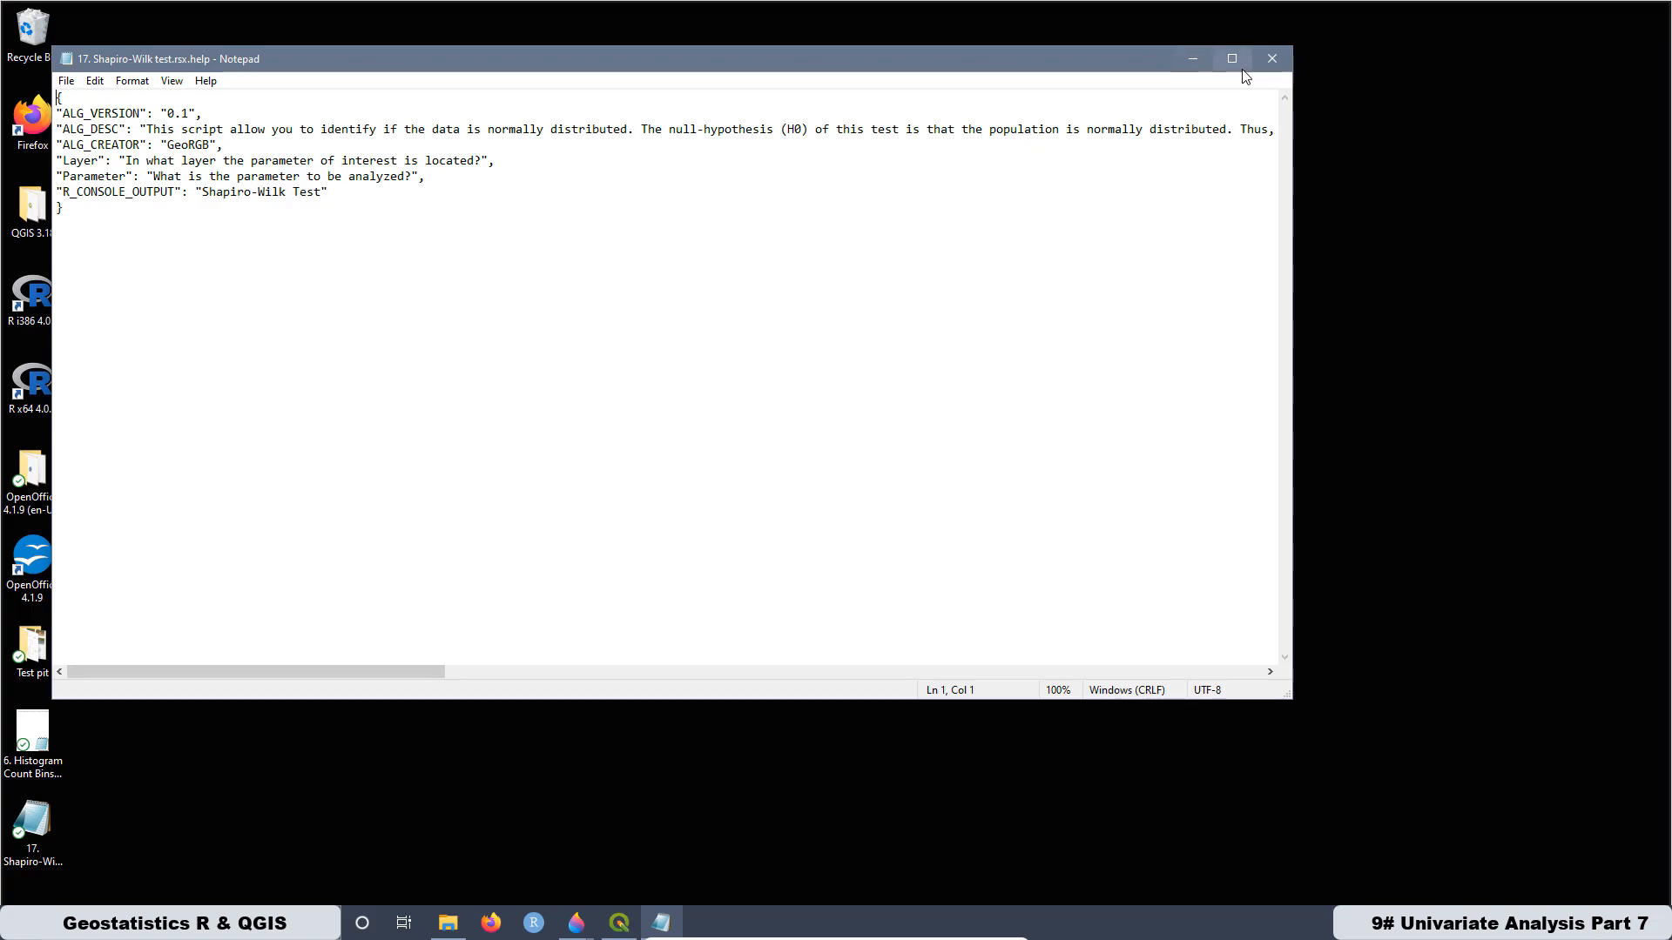
left_click(1269, 61)
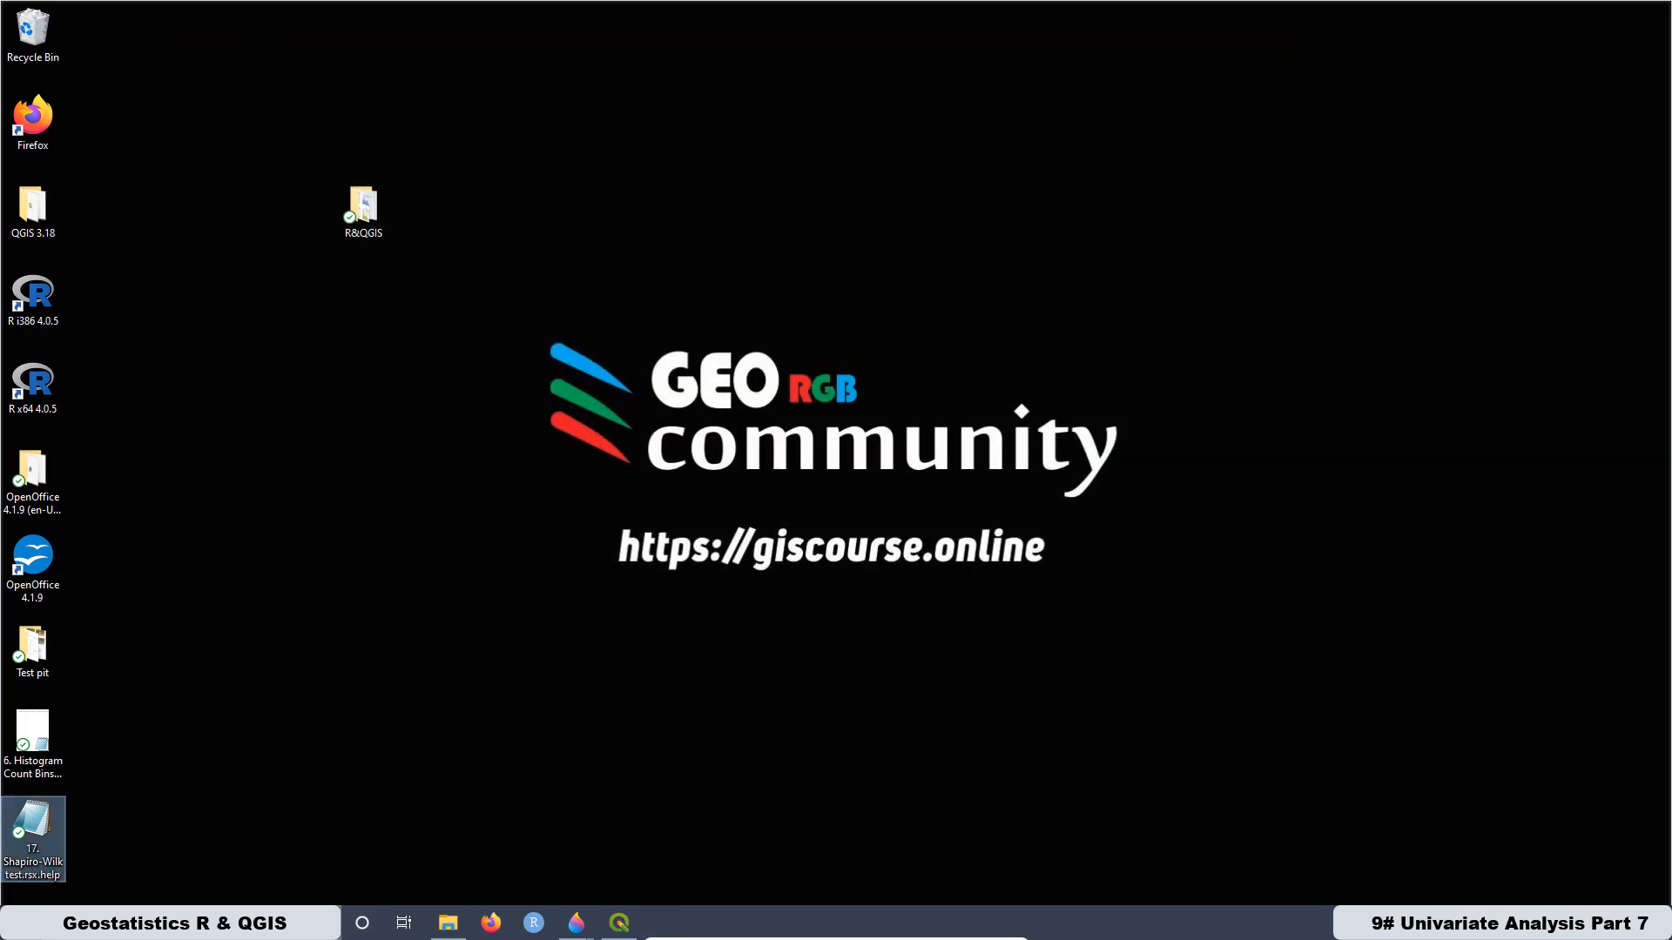
- Copy the desktop file 17. Shapiro-Wilk test.rsx.help into the QGIS rscripts folder through the R script editor's save dialog, and close the editor without saving
right_click(53, 879)
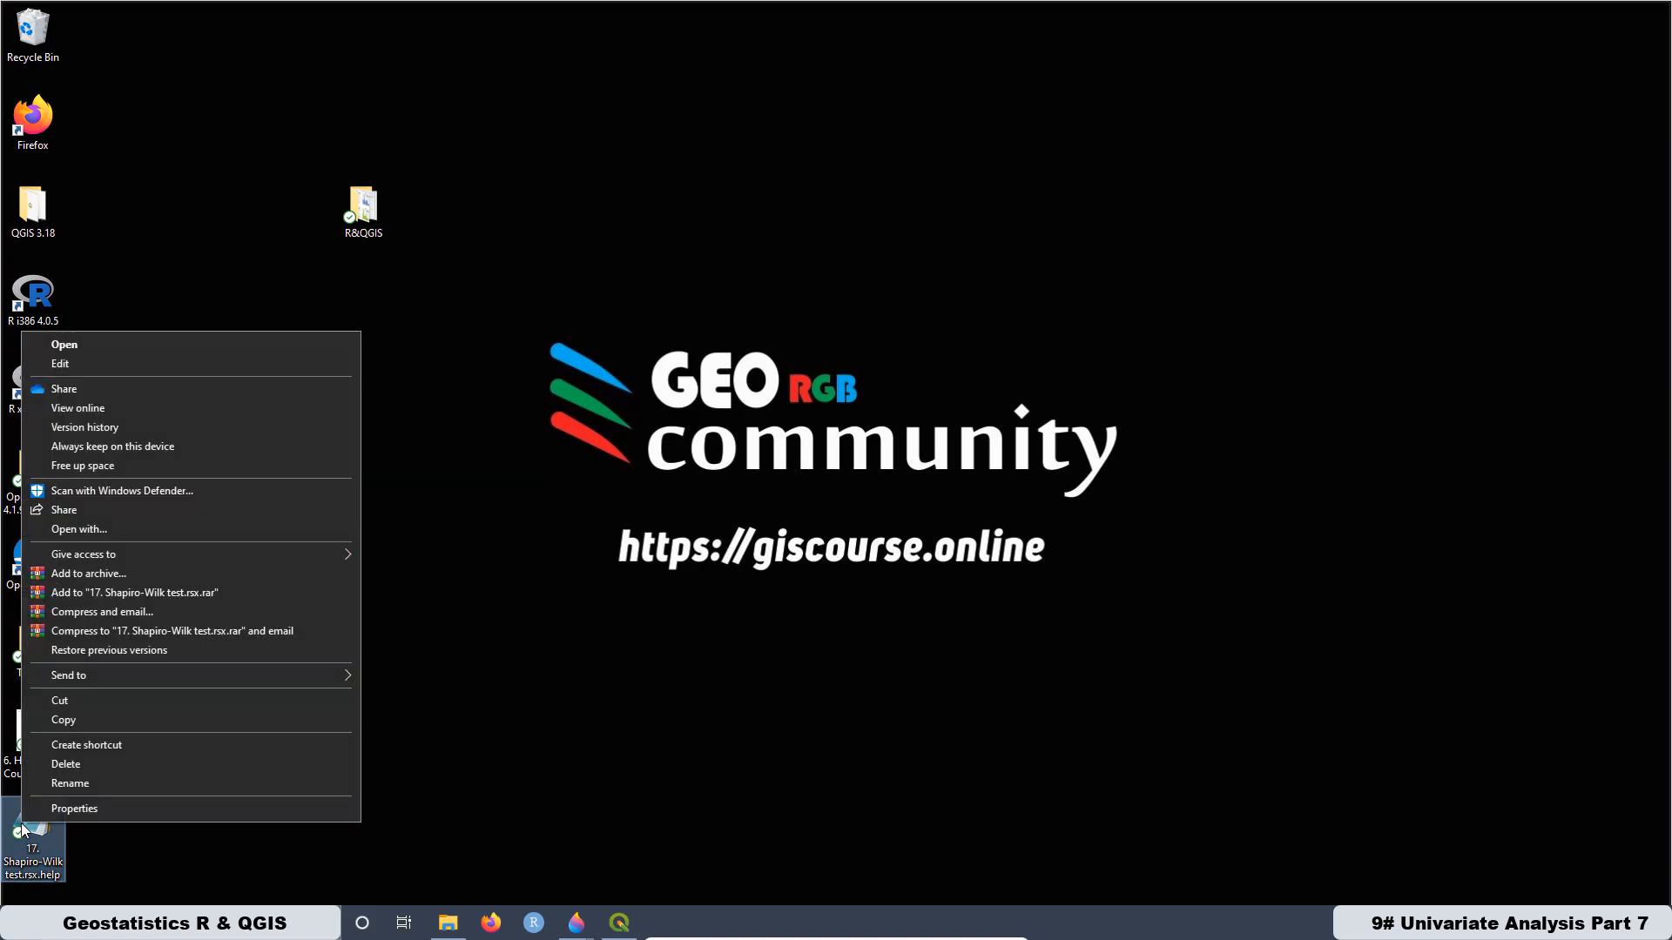
left_click(65, 724)
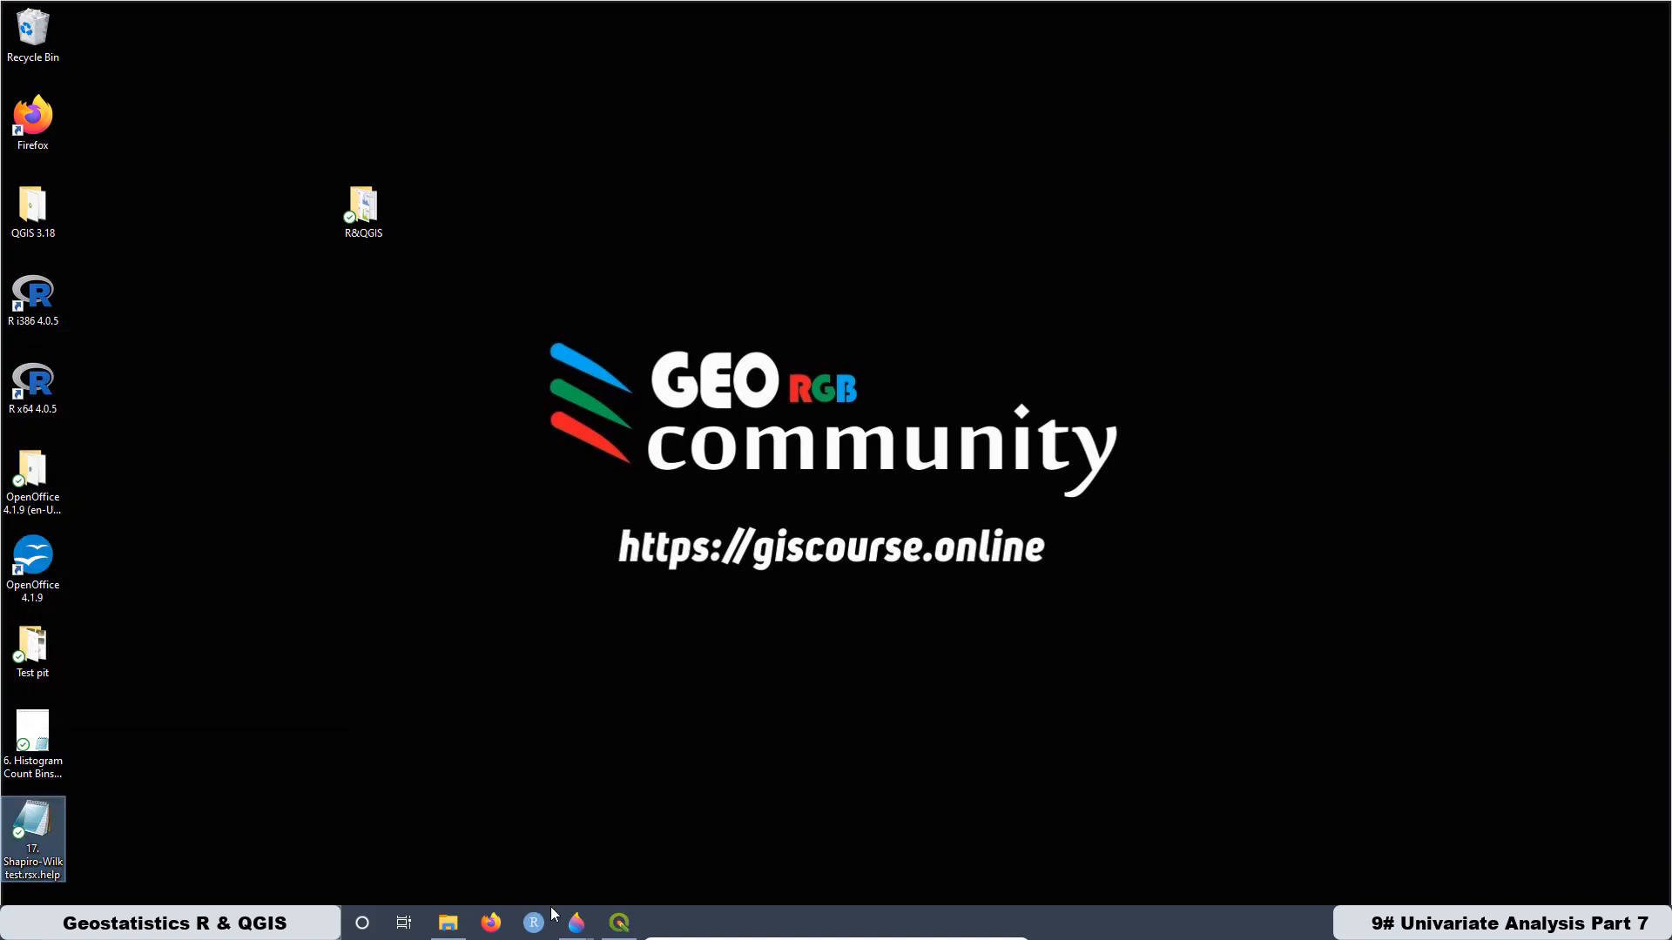
left_click(614, 932)
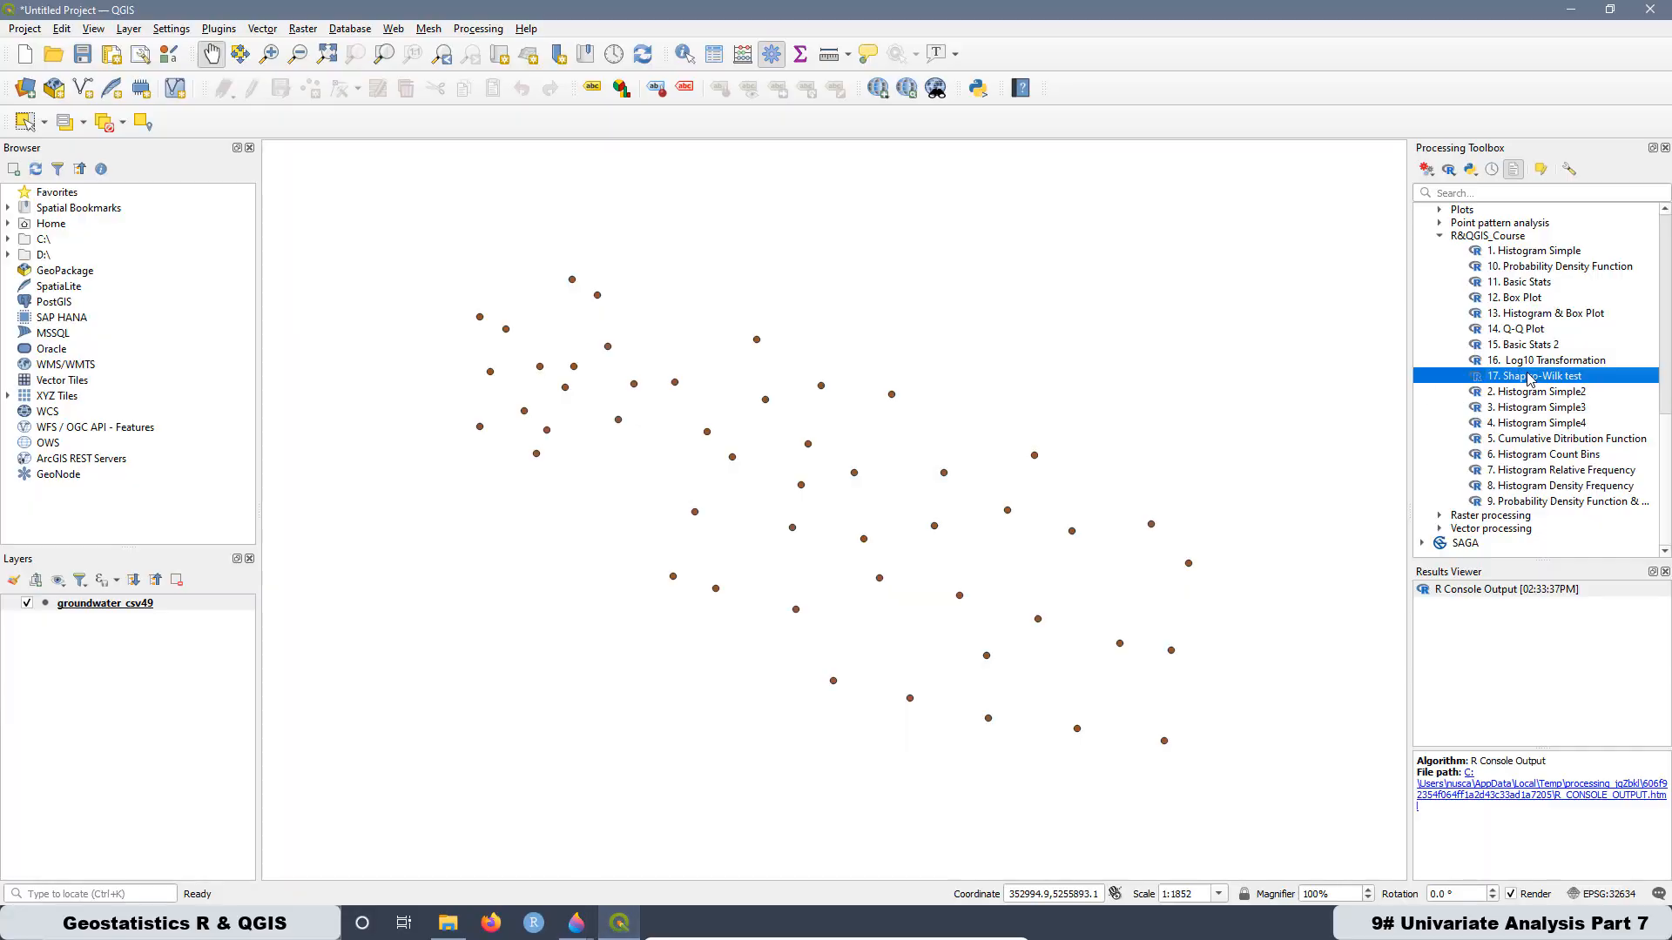
right_click(1530, 379)
left_click(1519, 445)
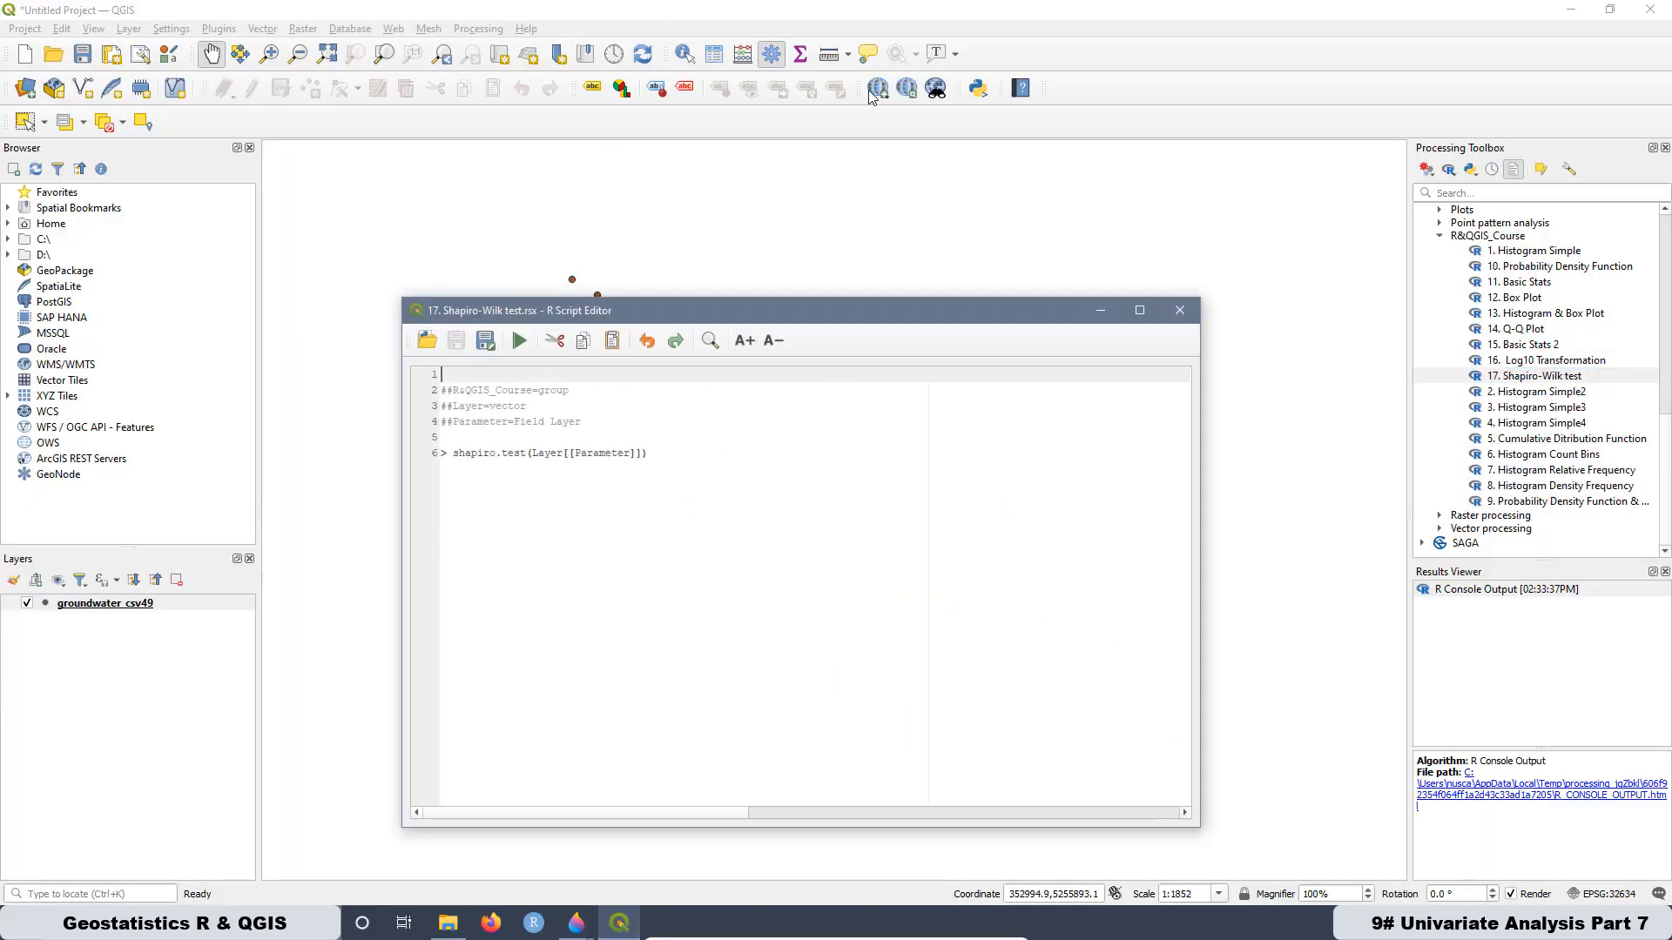
left_click(487, 343)
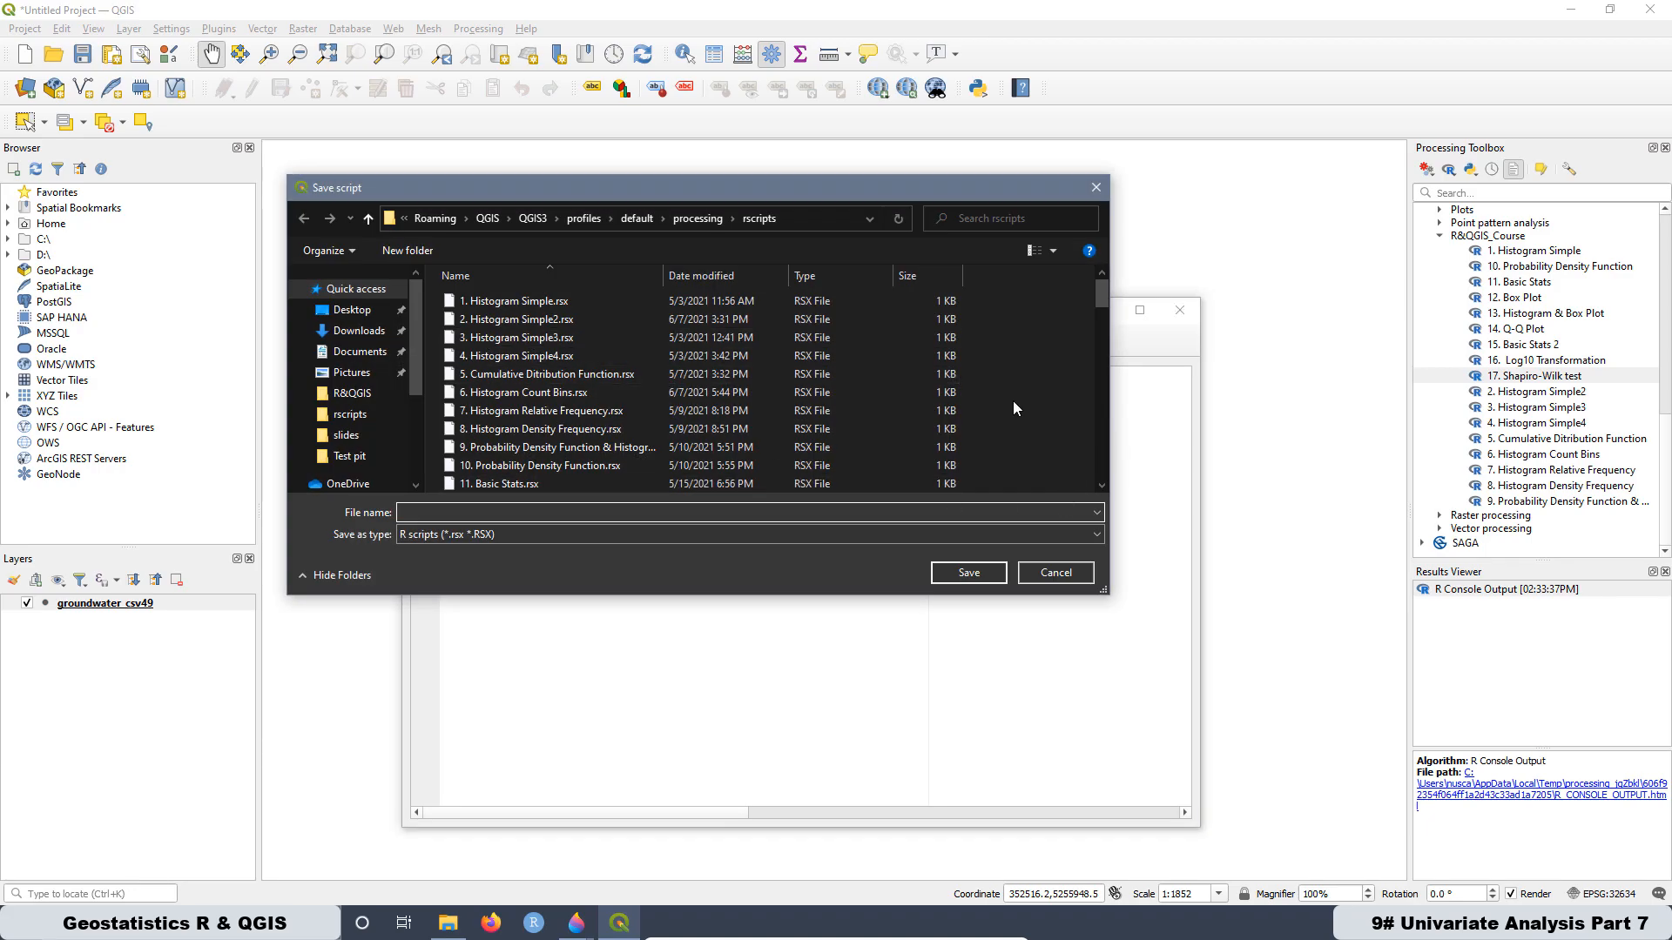
right_click(1042, 369)
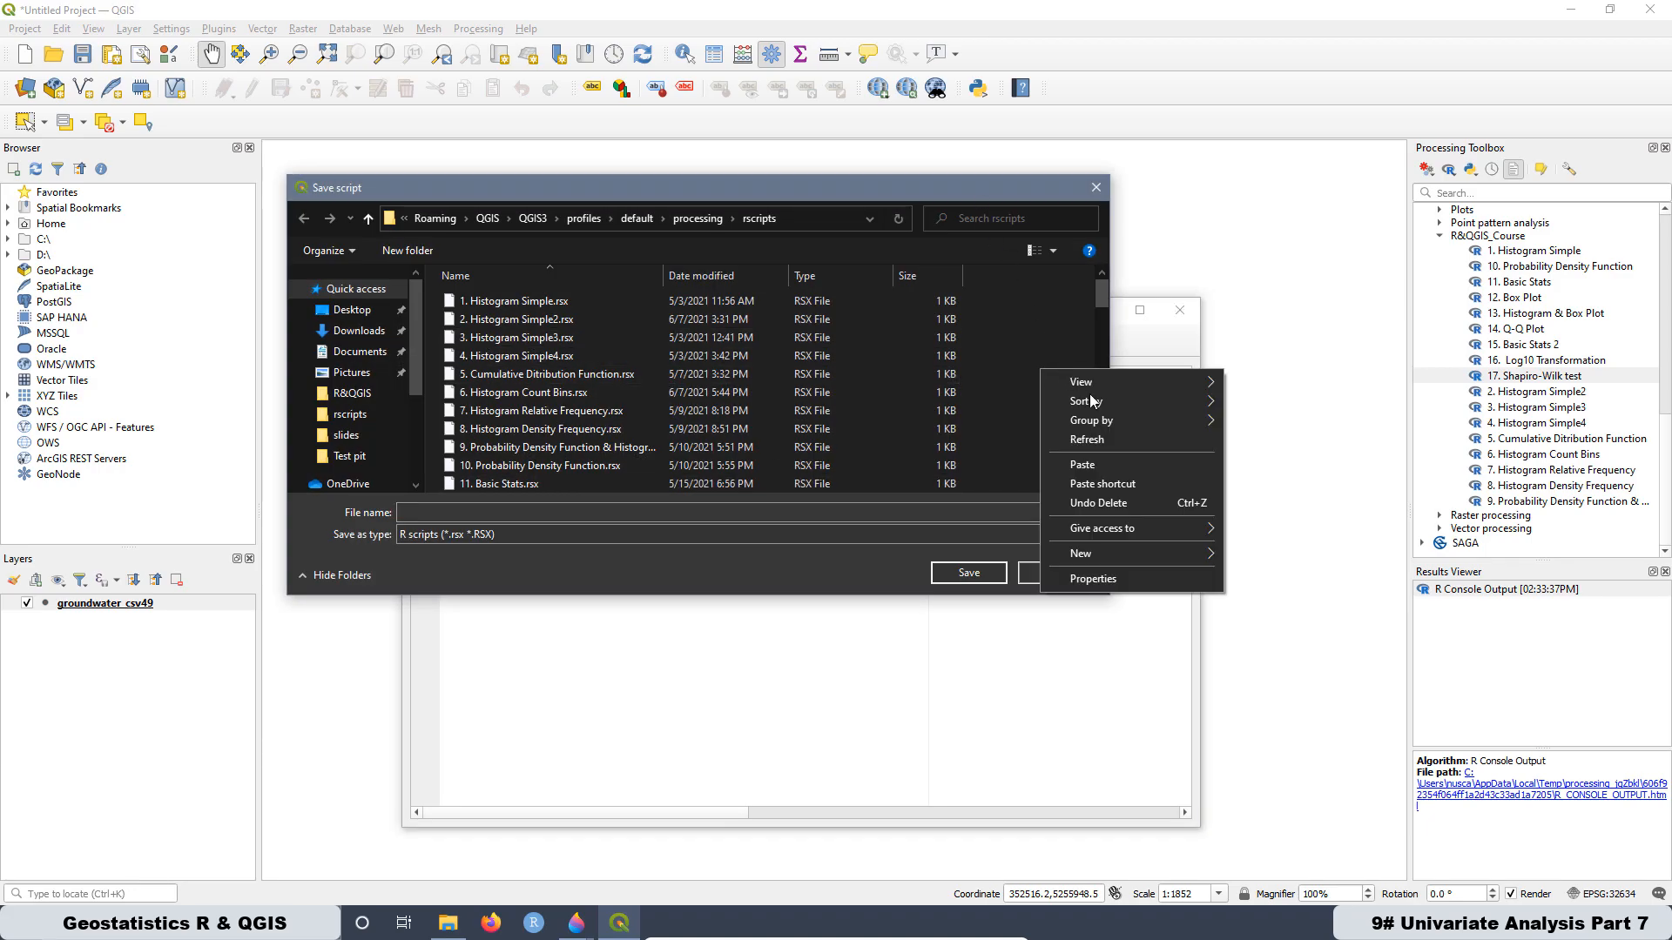
left_click(1099, 467)
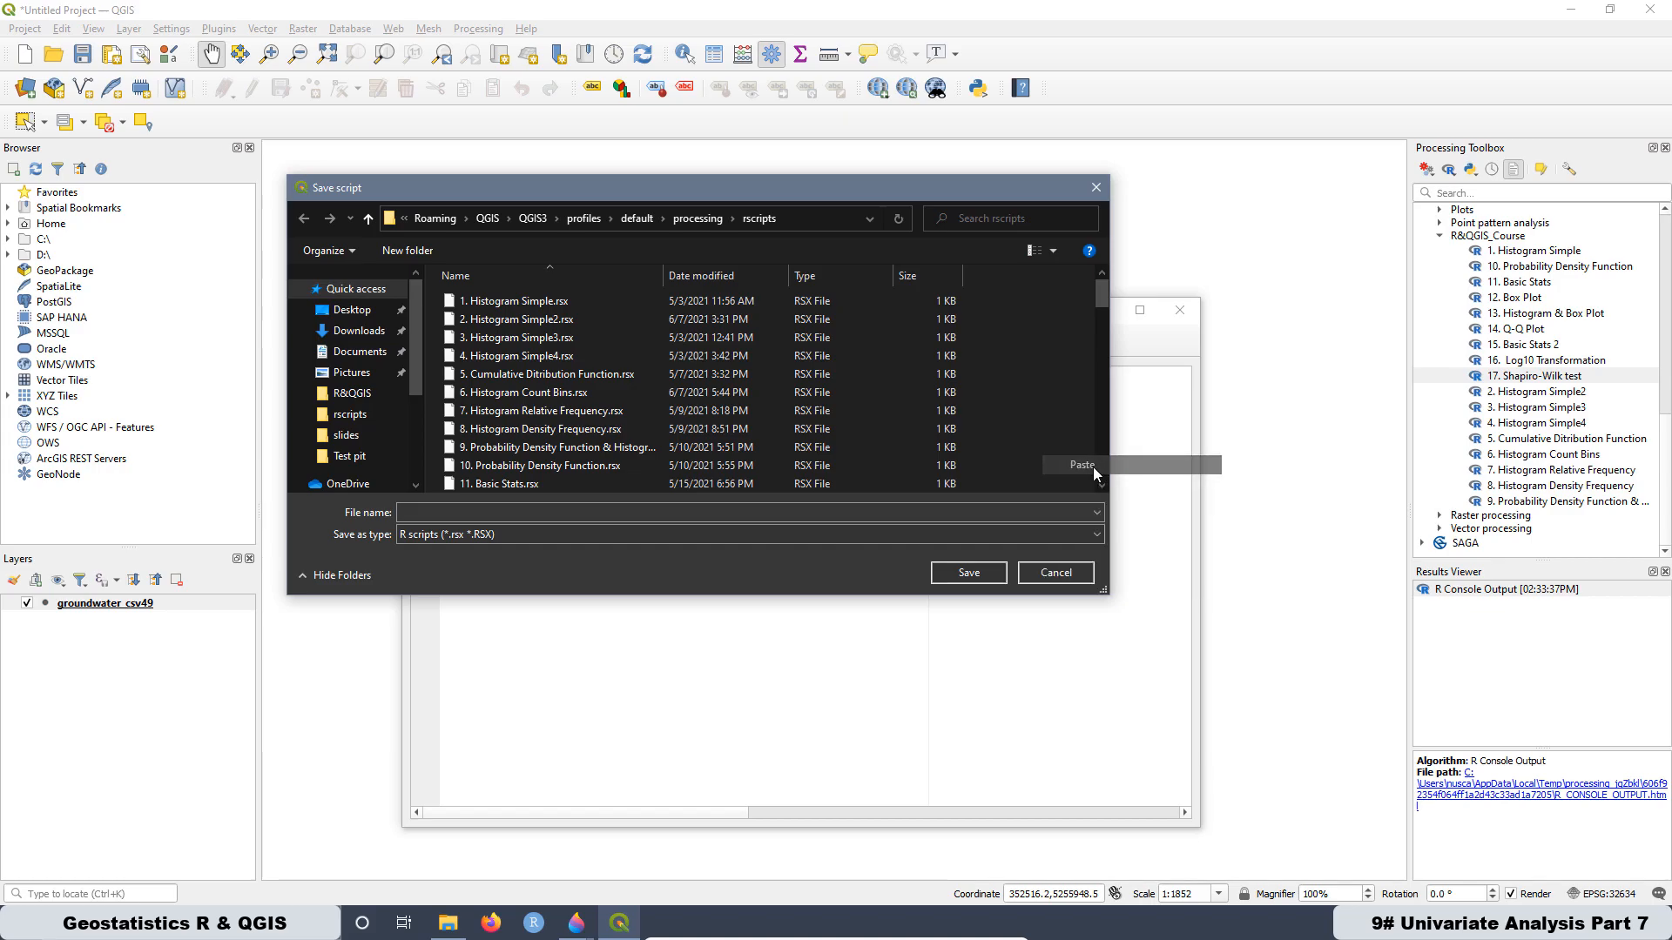
left_click(1094, 190)
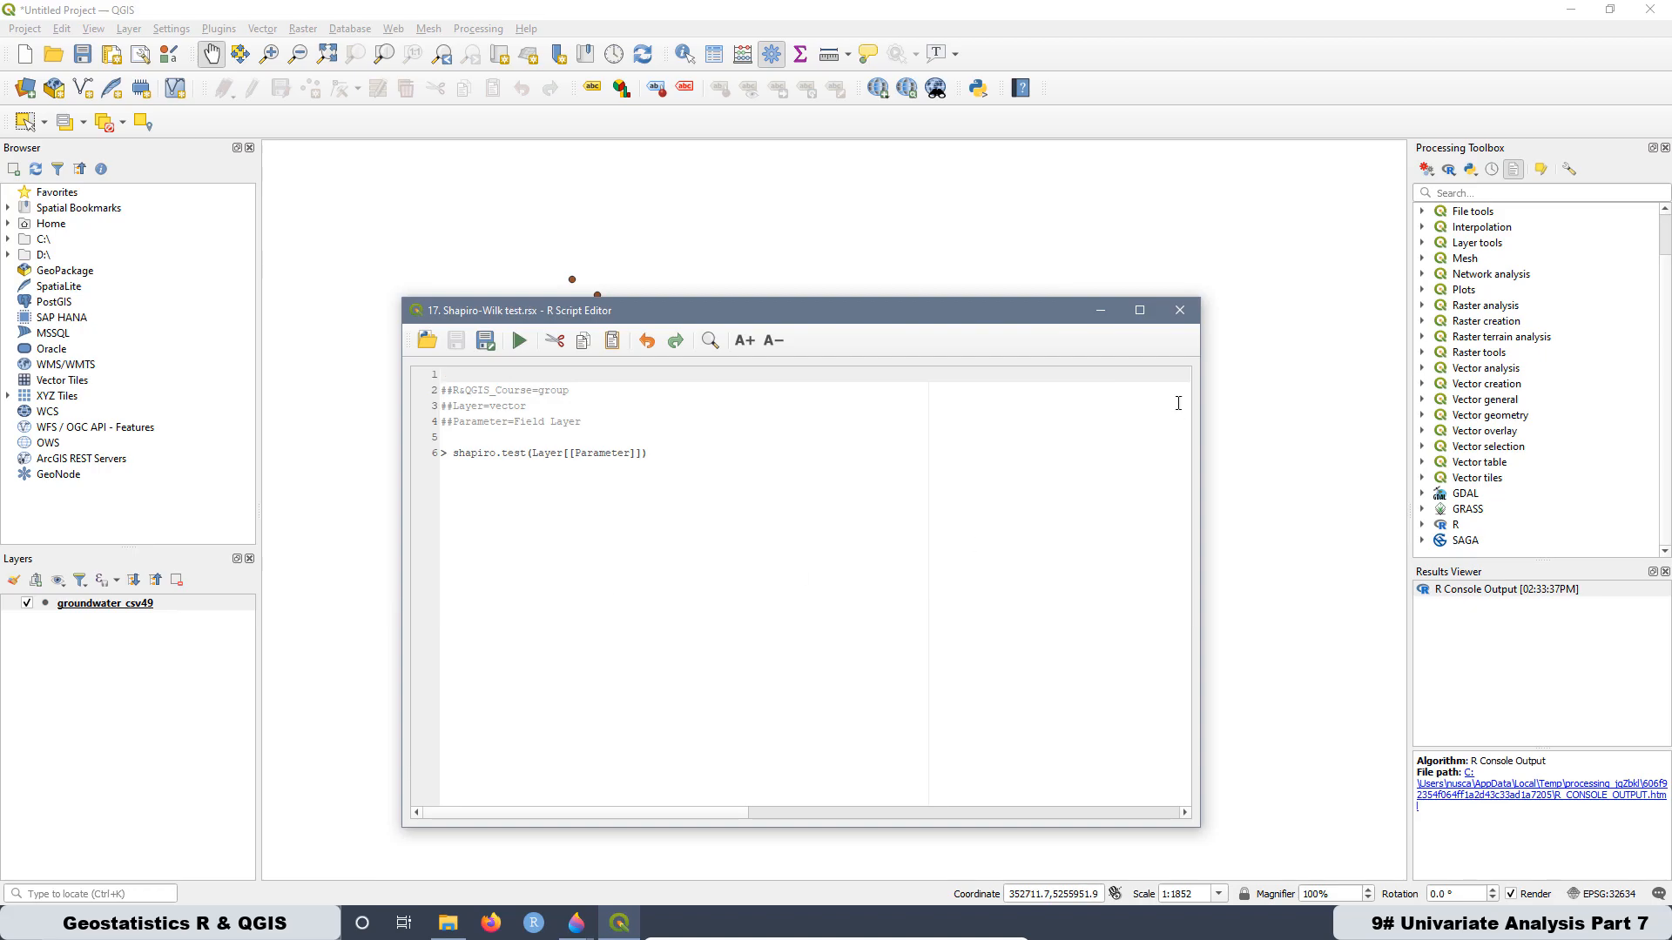
left_click(1179, 312)
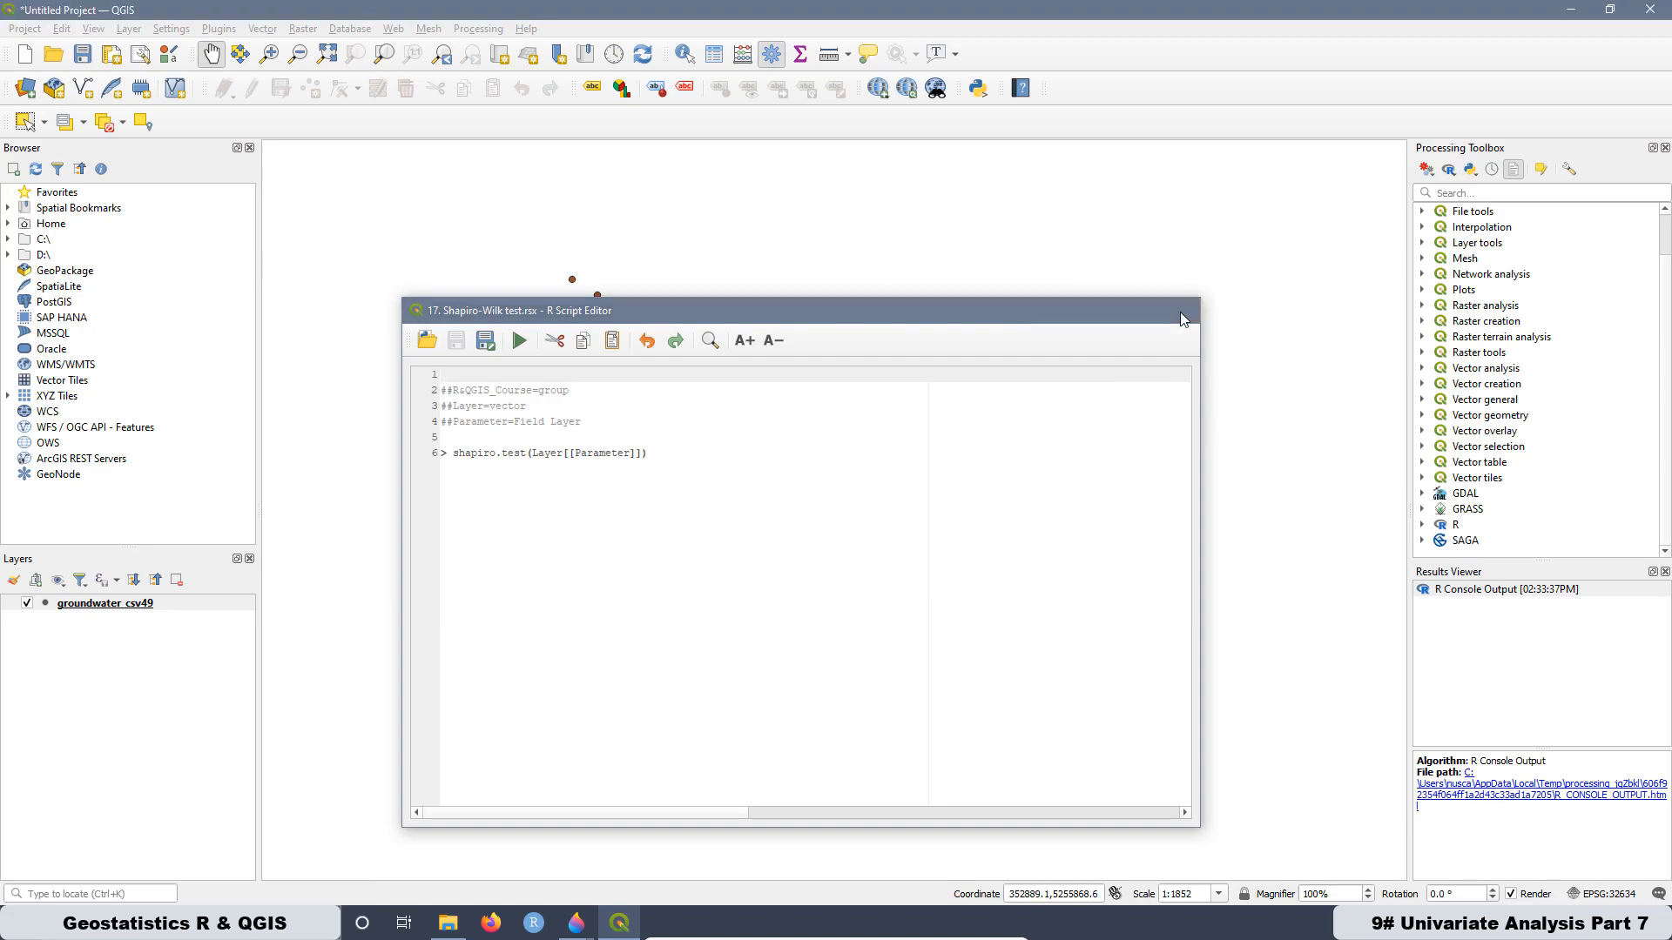
- Open 17. Shapiro-Wilk test from the R provider's R&QGIS_Course group and read through its help description
left_click(1422, 524)
scroll(1461, 484, "down", 5)
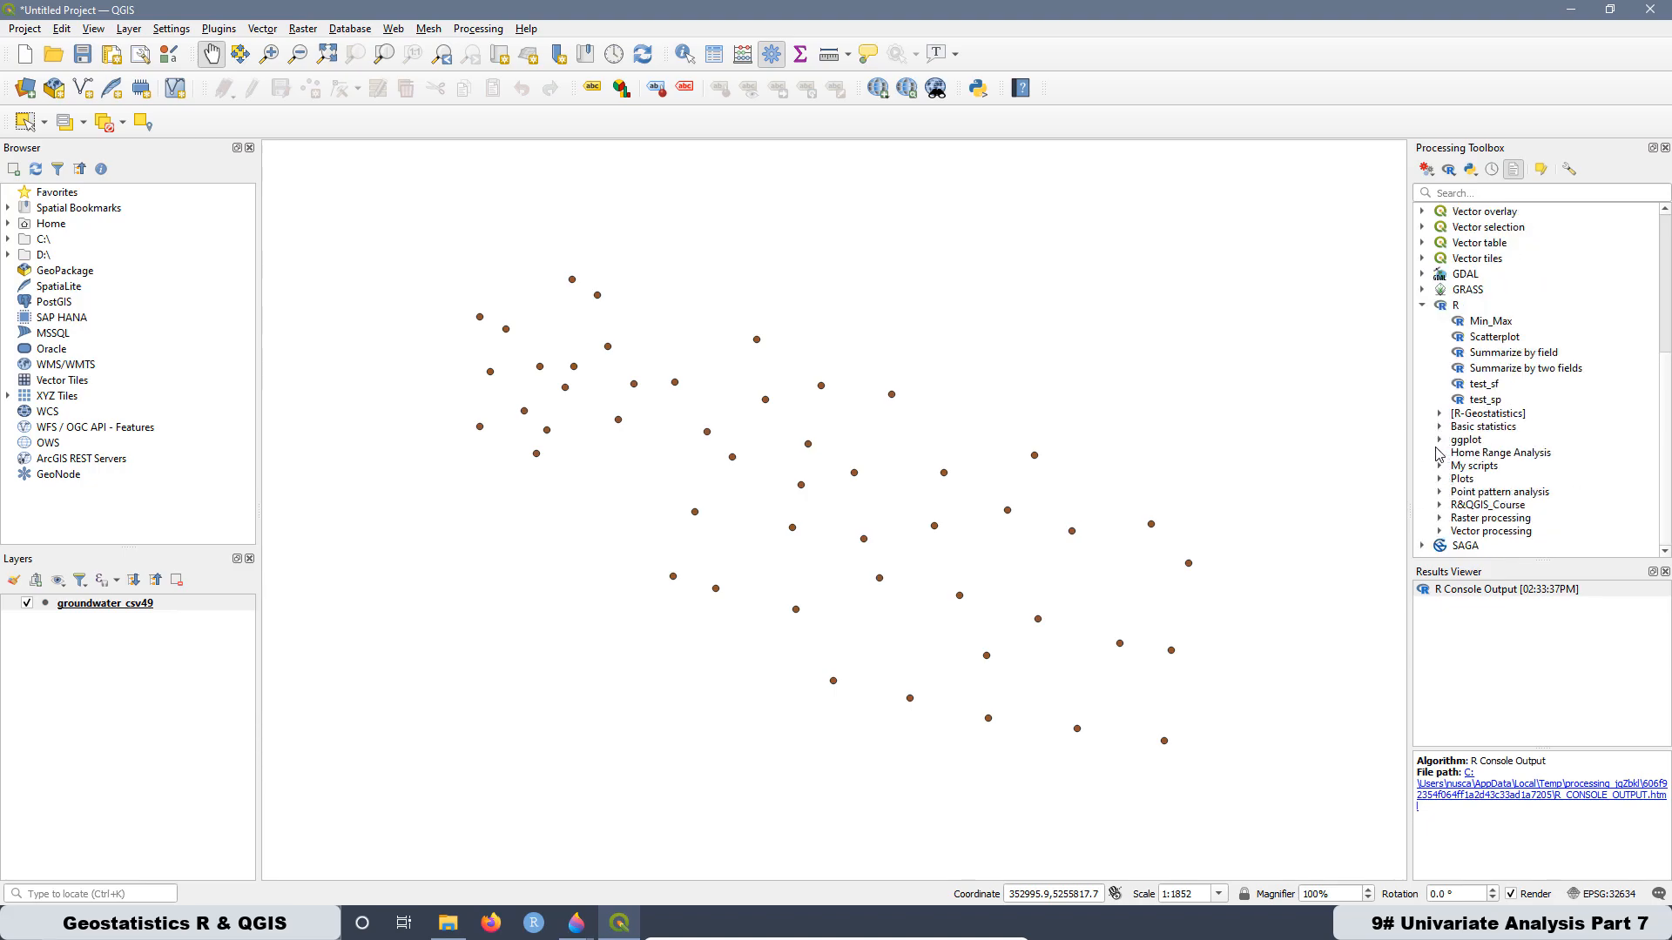
left_click(1440, 505)
scroll(1497, 488, "down", 4)
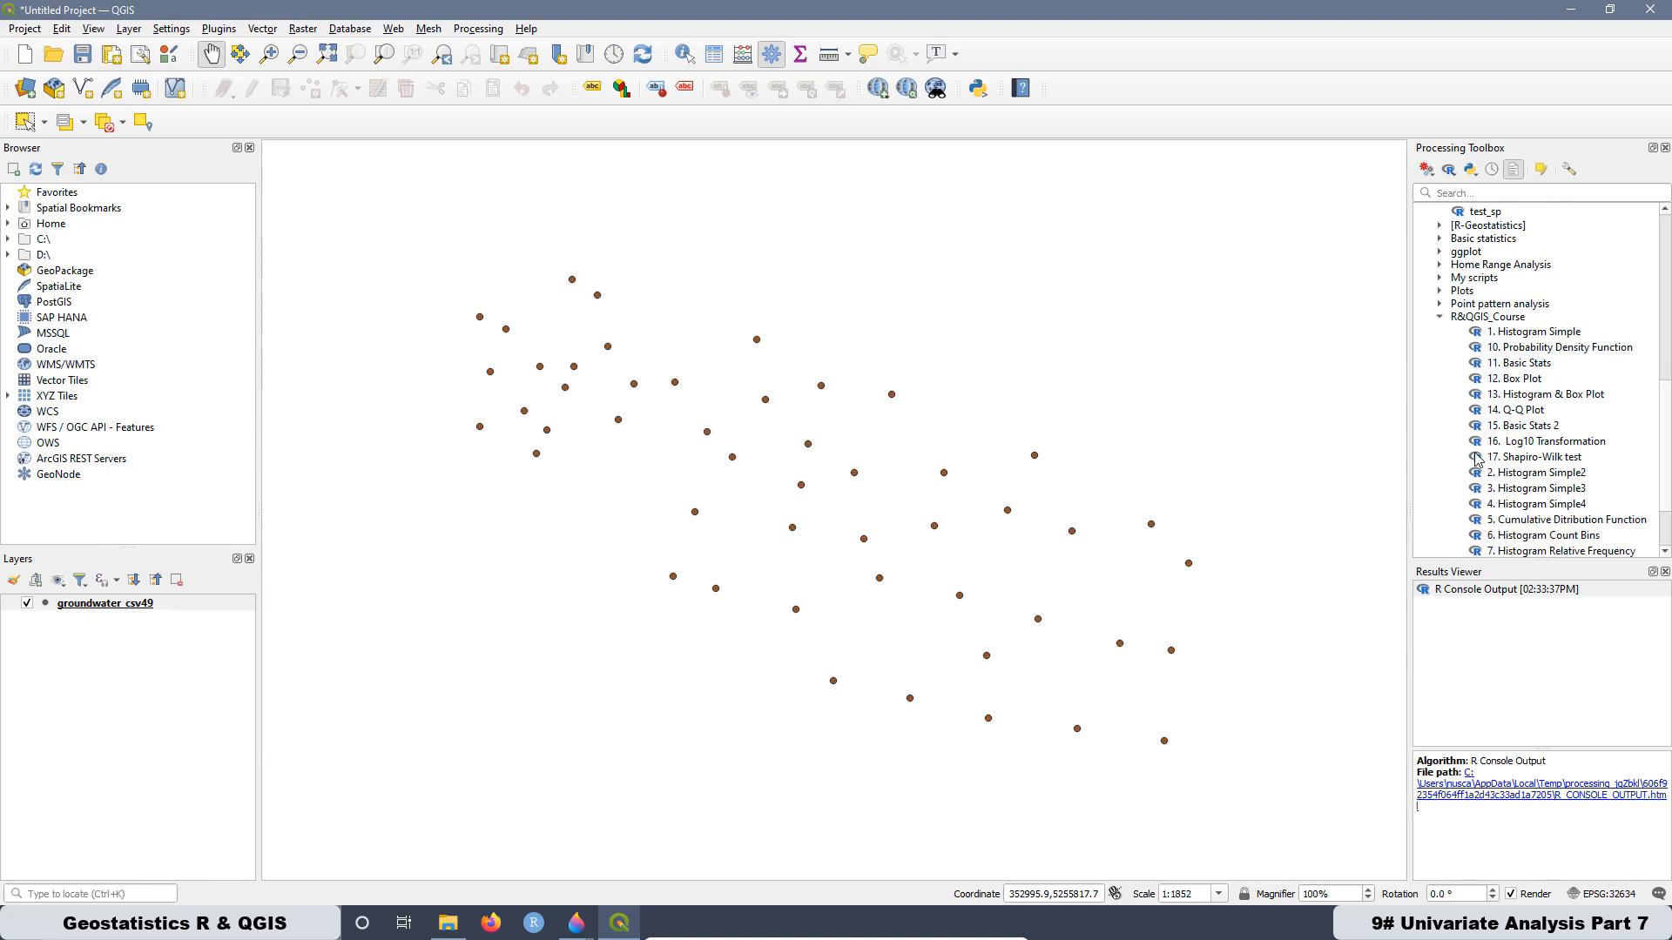
double_click(1523, 458)
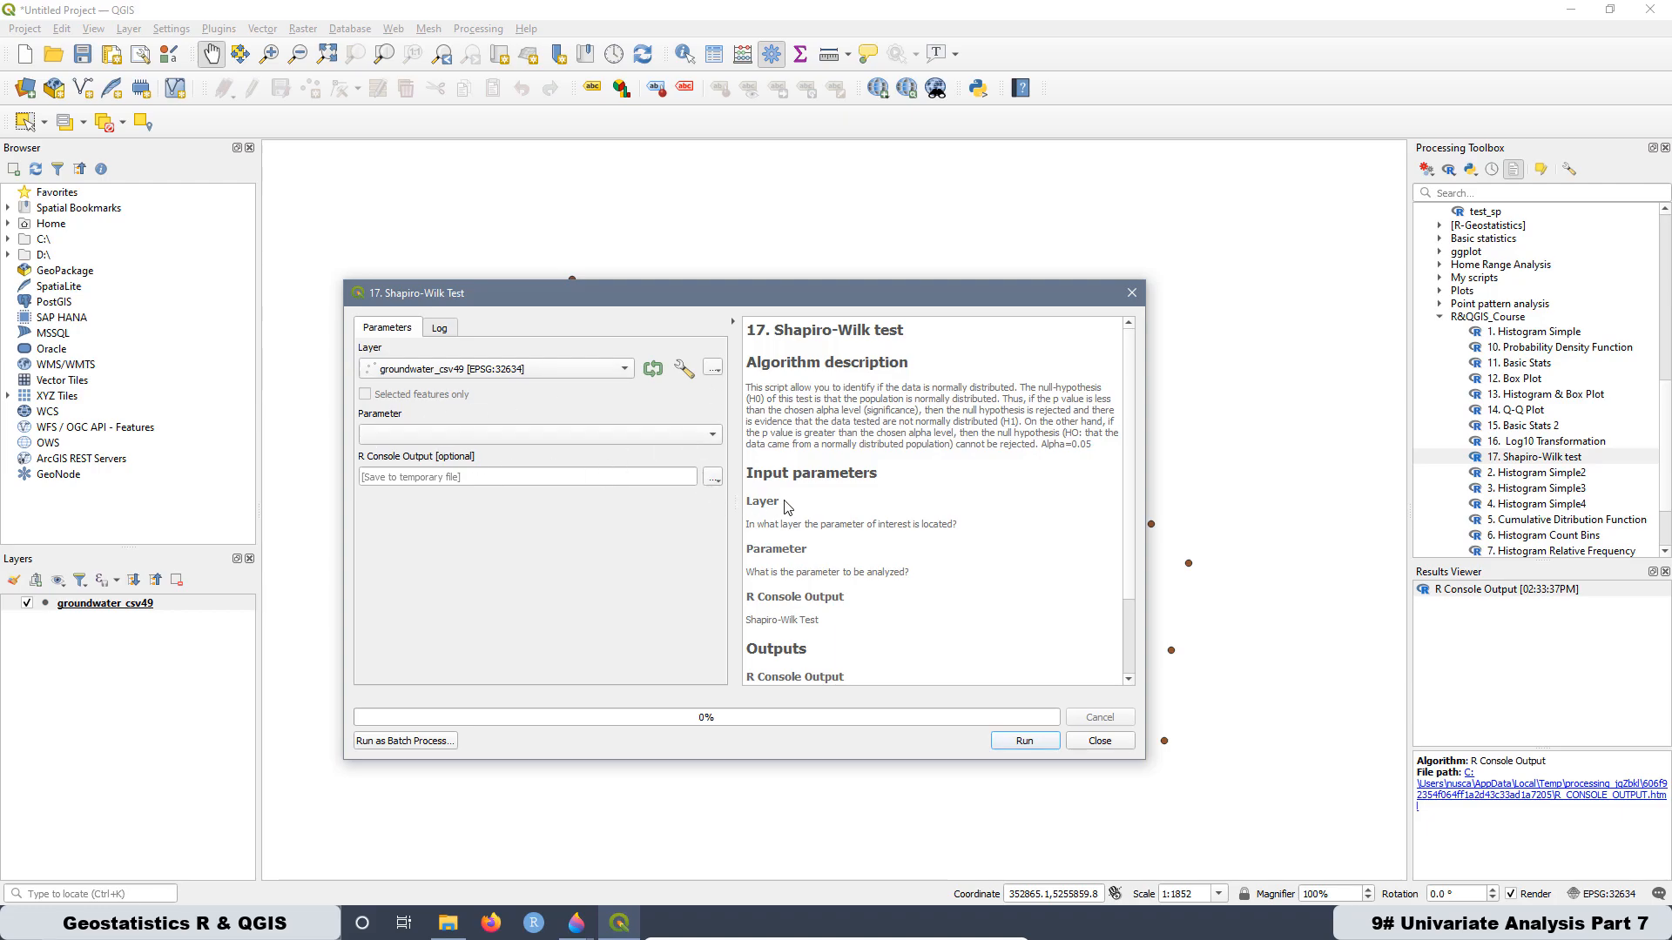
scroll(794, 517, "down", 2)
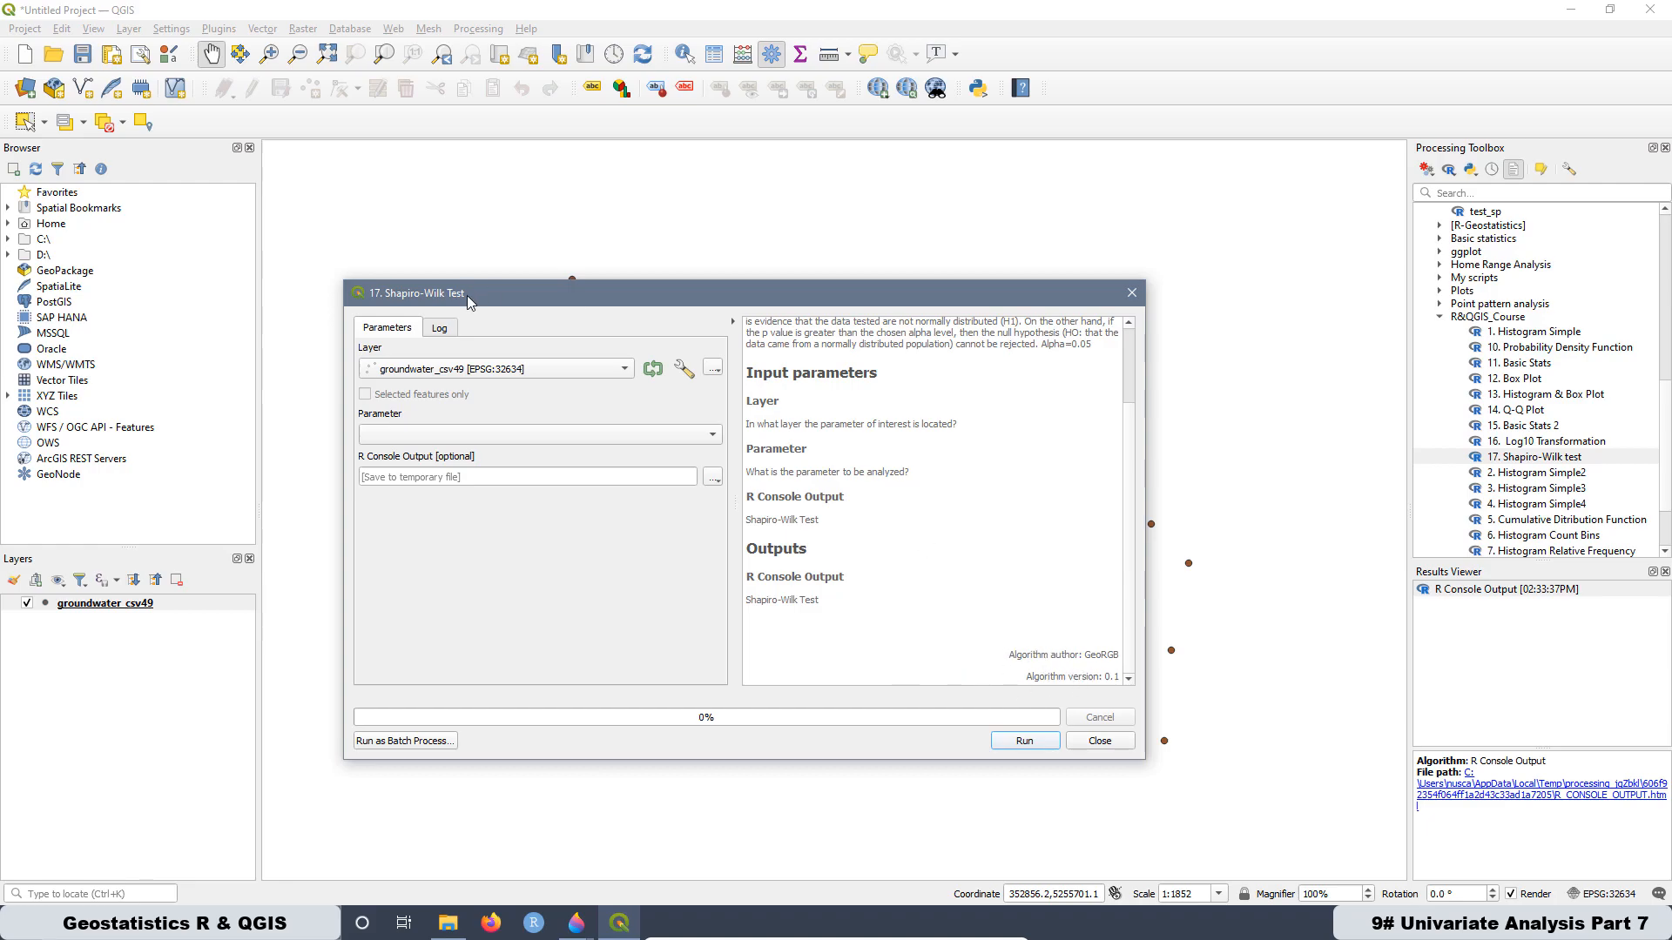
- Run the Shapiro-Wilk test on the groundwater_csv49 layer with gw as the parameter
left_click(428, 374)
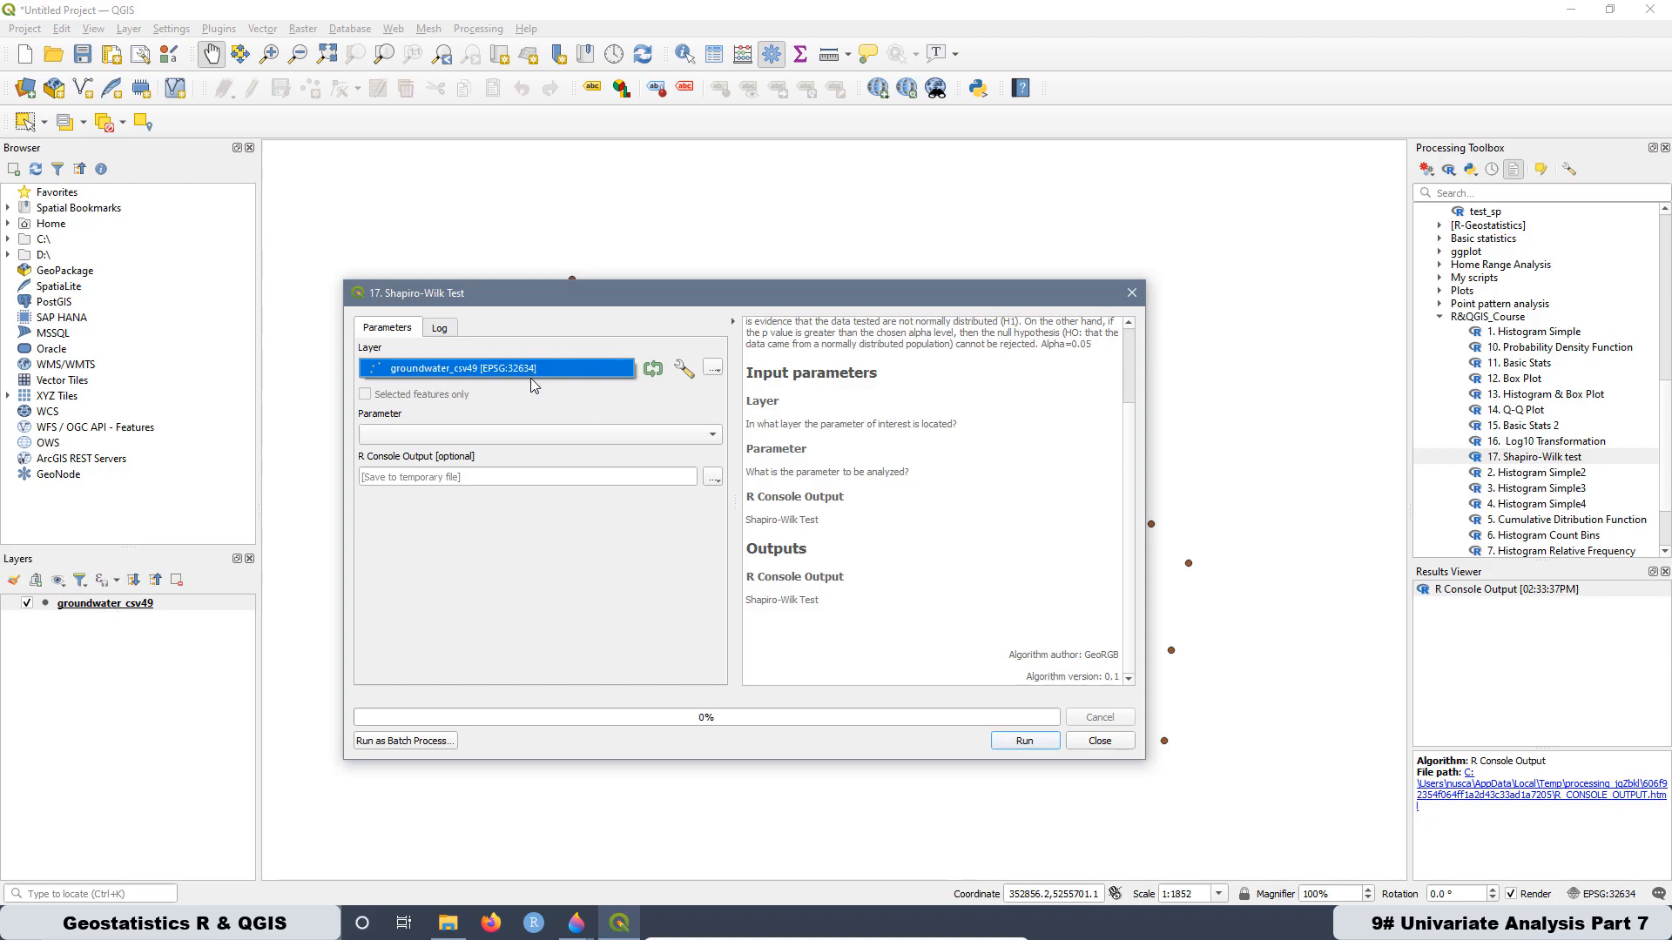
left_click(459, 440)
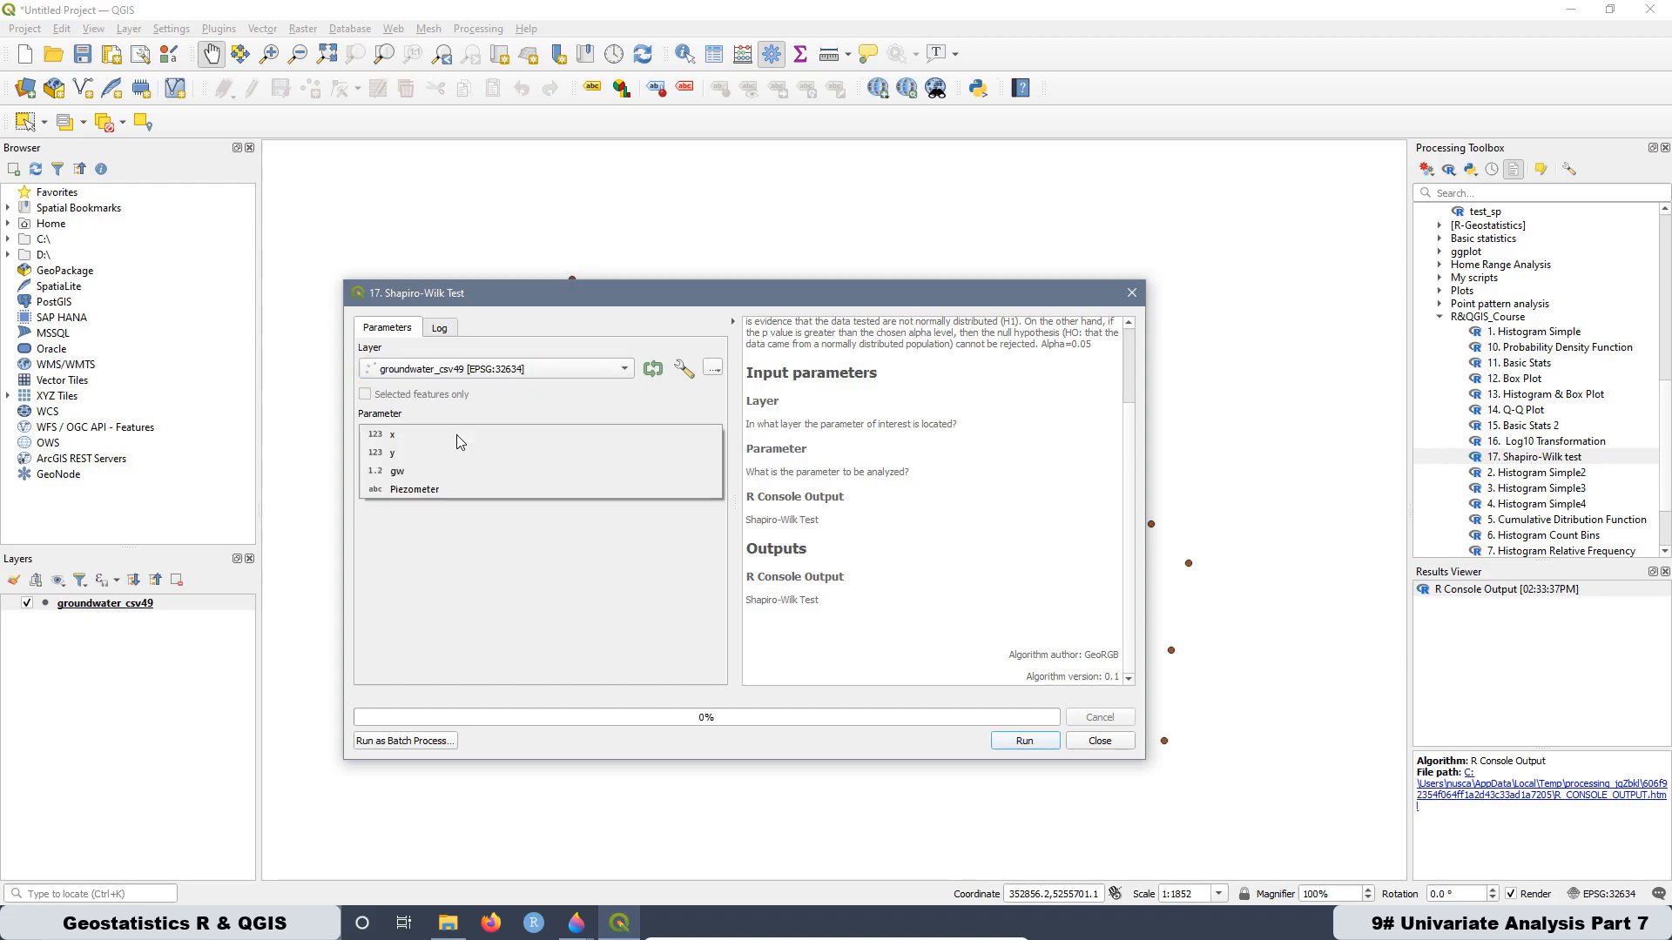
left_click(398, 474)
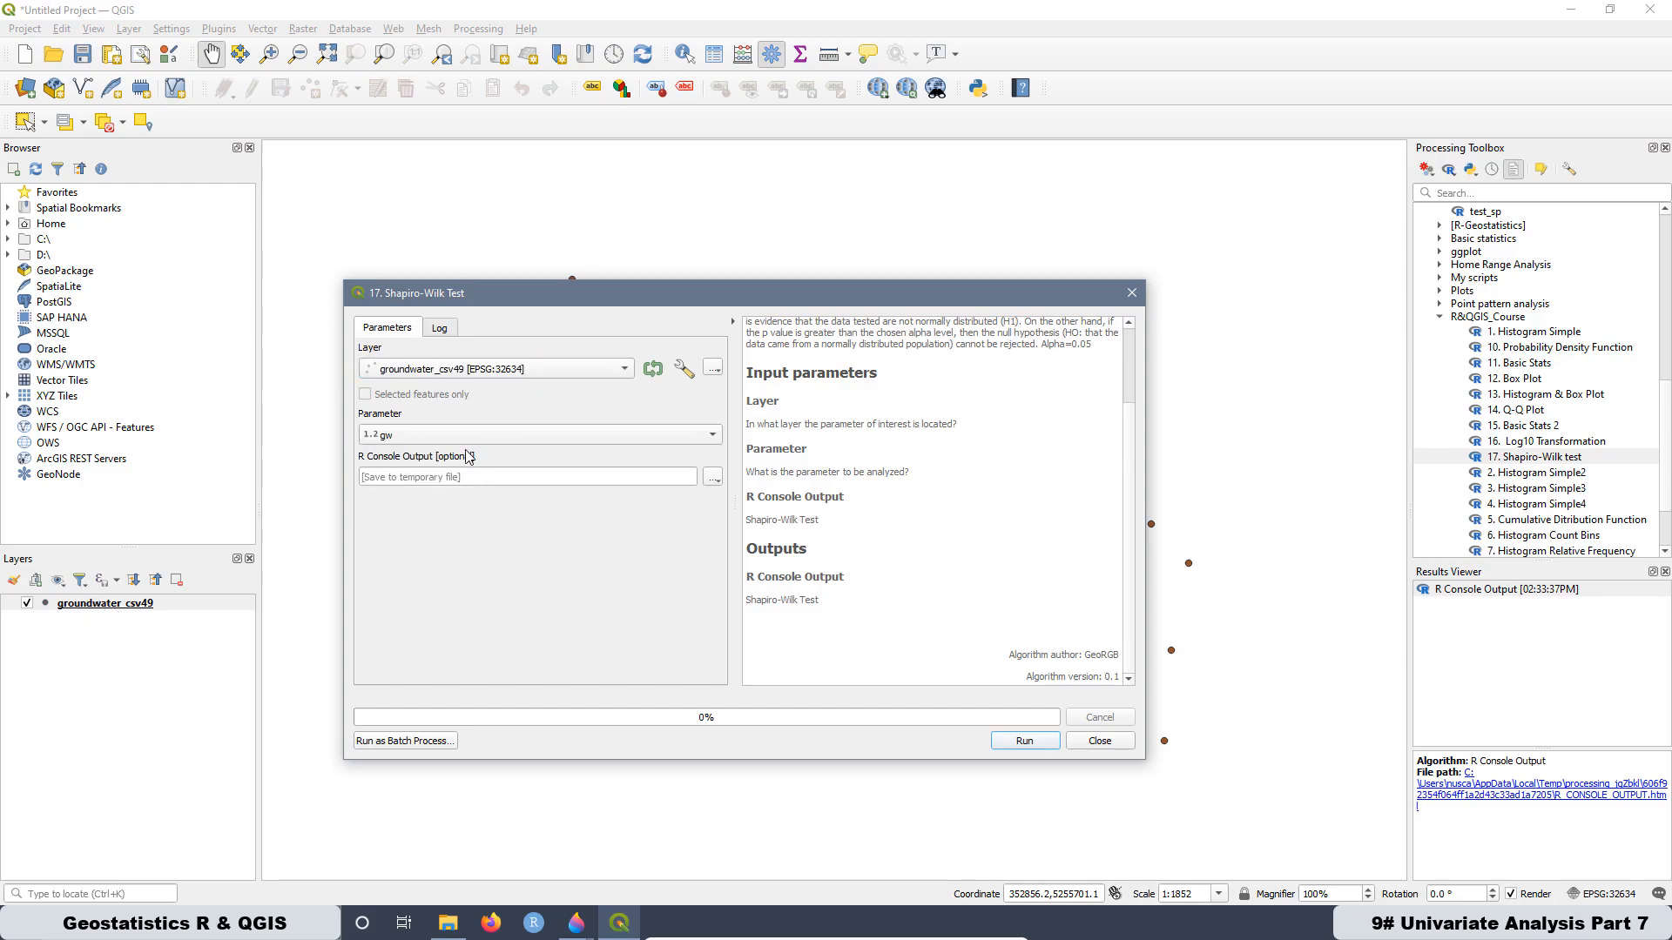
left_click(1017, 741)
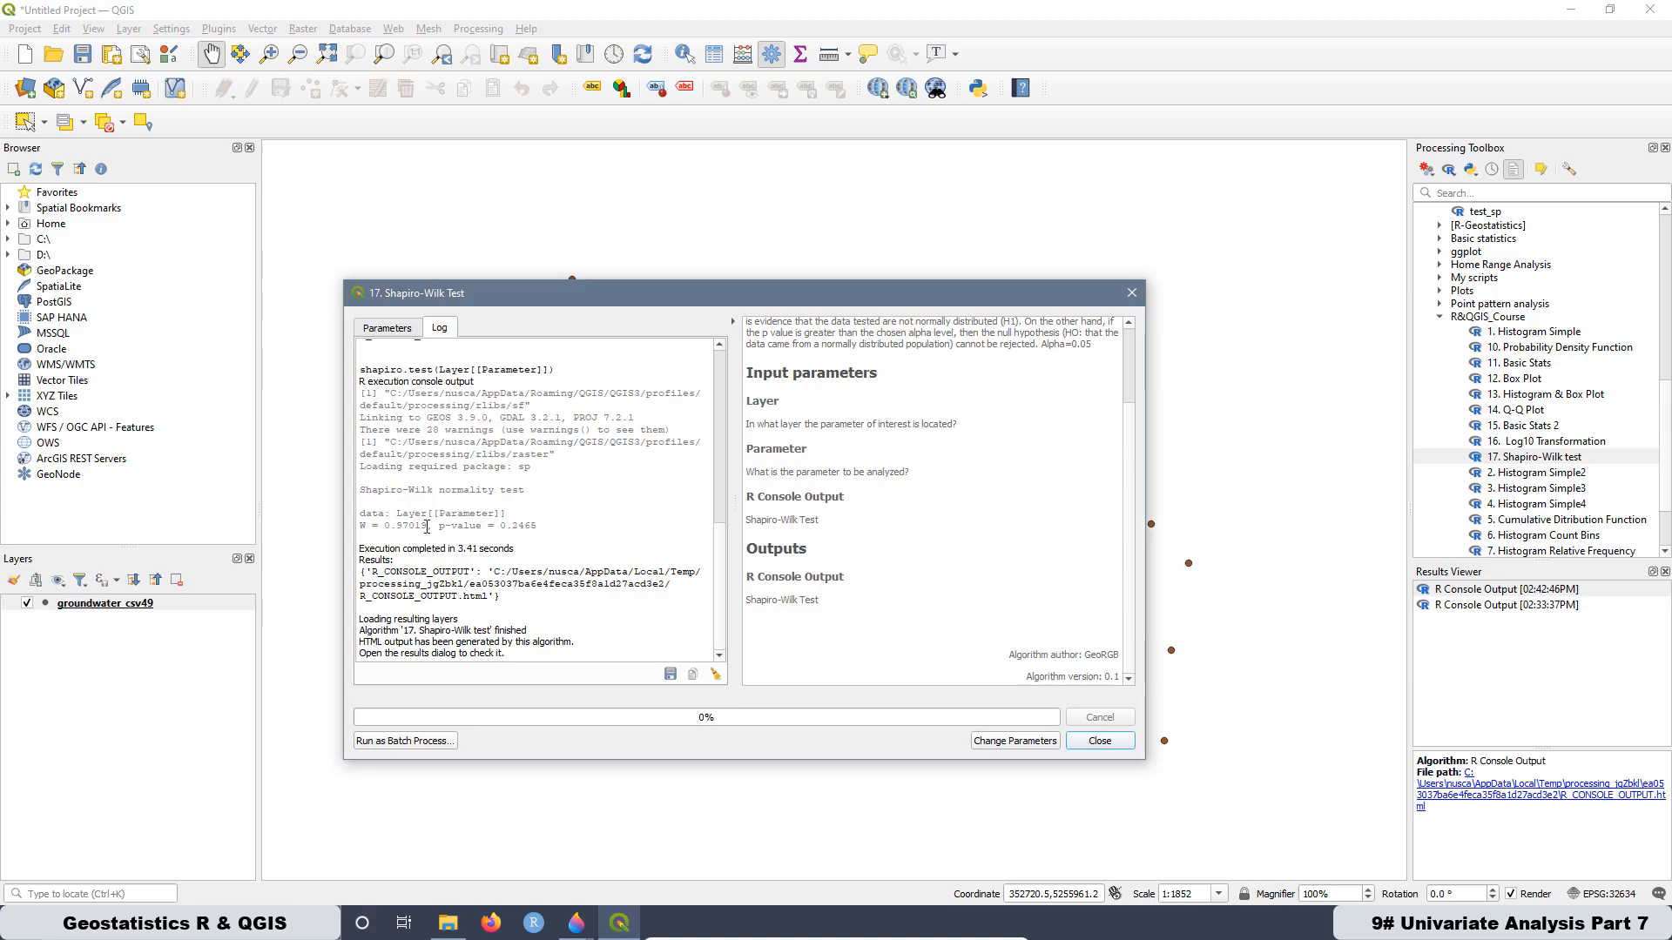
- Examine the W statistic and p-value of the Shapiro-Wilk normality test in the execution log
left_click_drag(427, 527, 359, 526)
left_click(523, 531)
left_click_drag(546, 525, 439, 527)
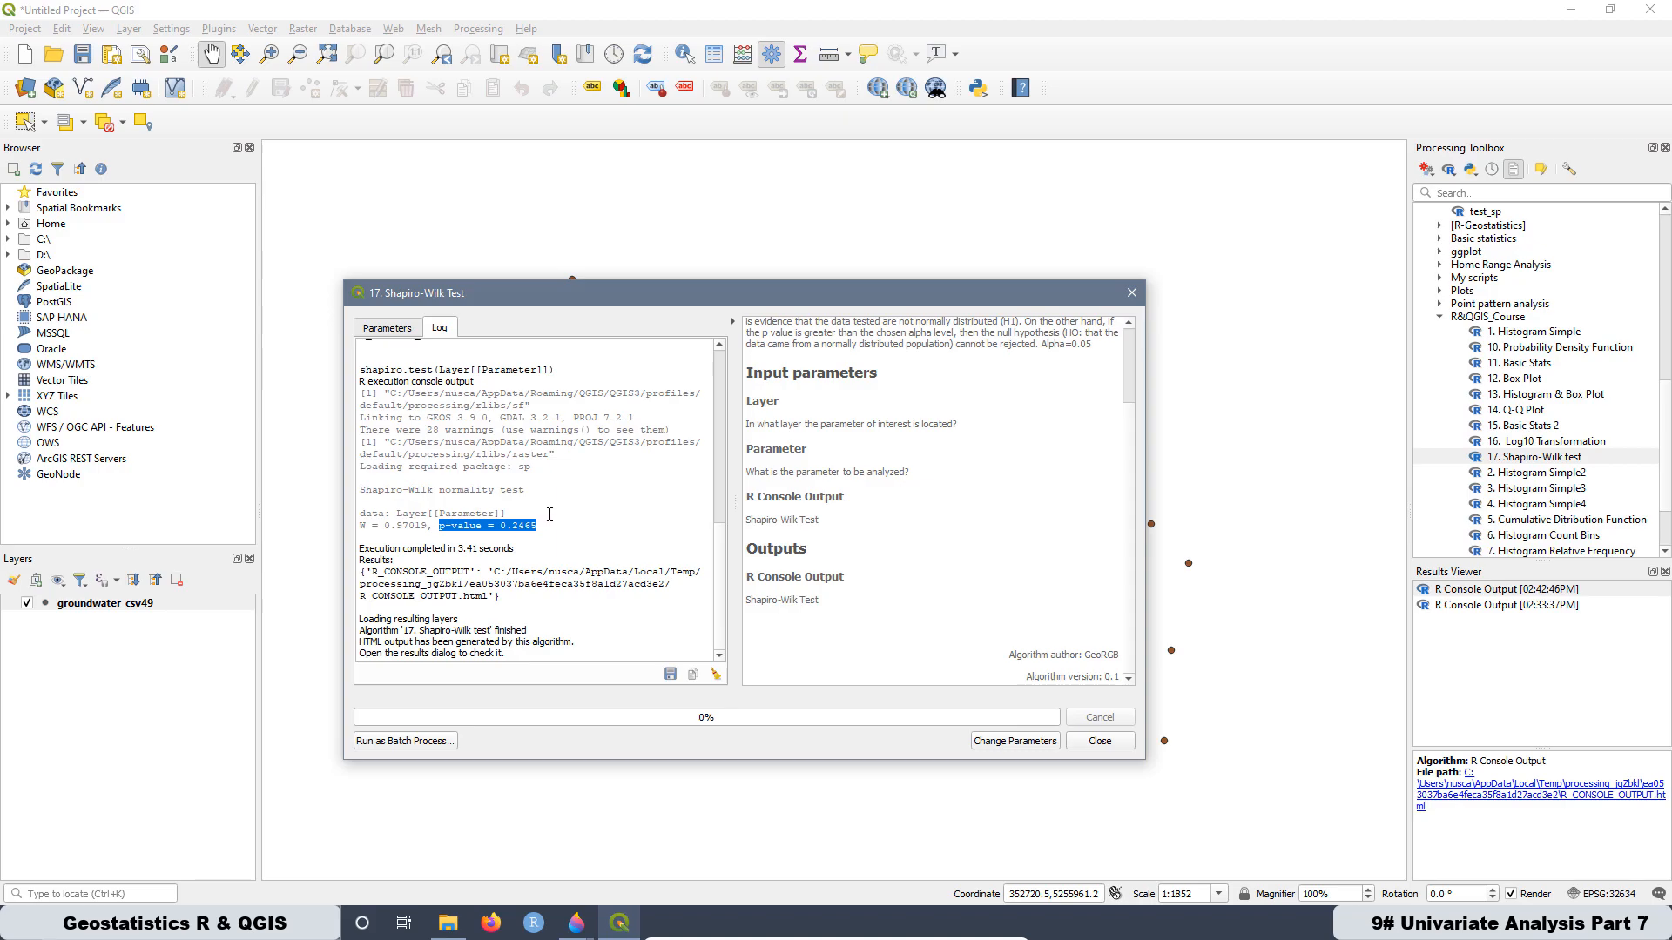
left_click(495, 516)
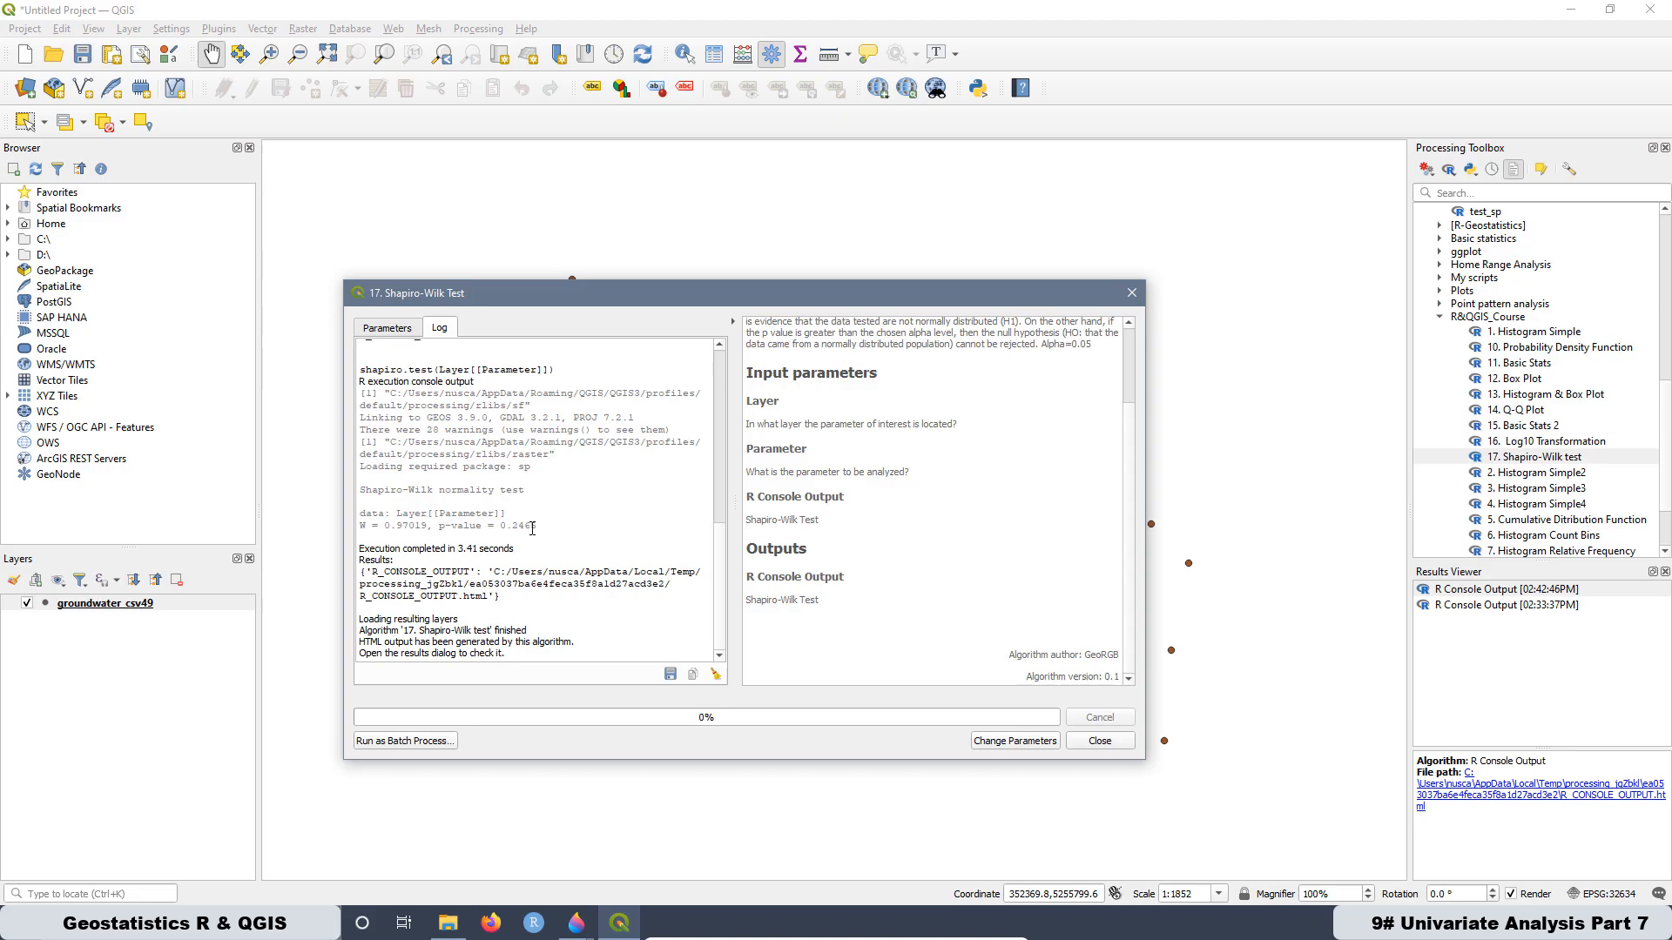
left_click_drag(540, 527, 442, 529)
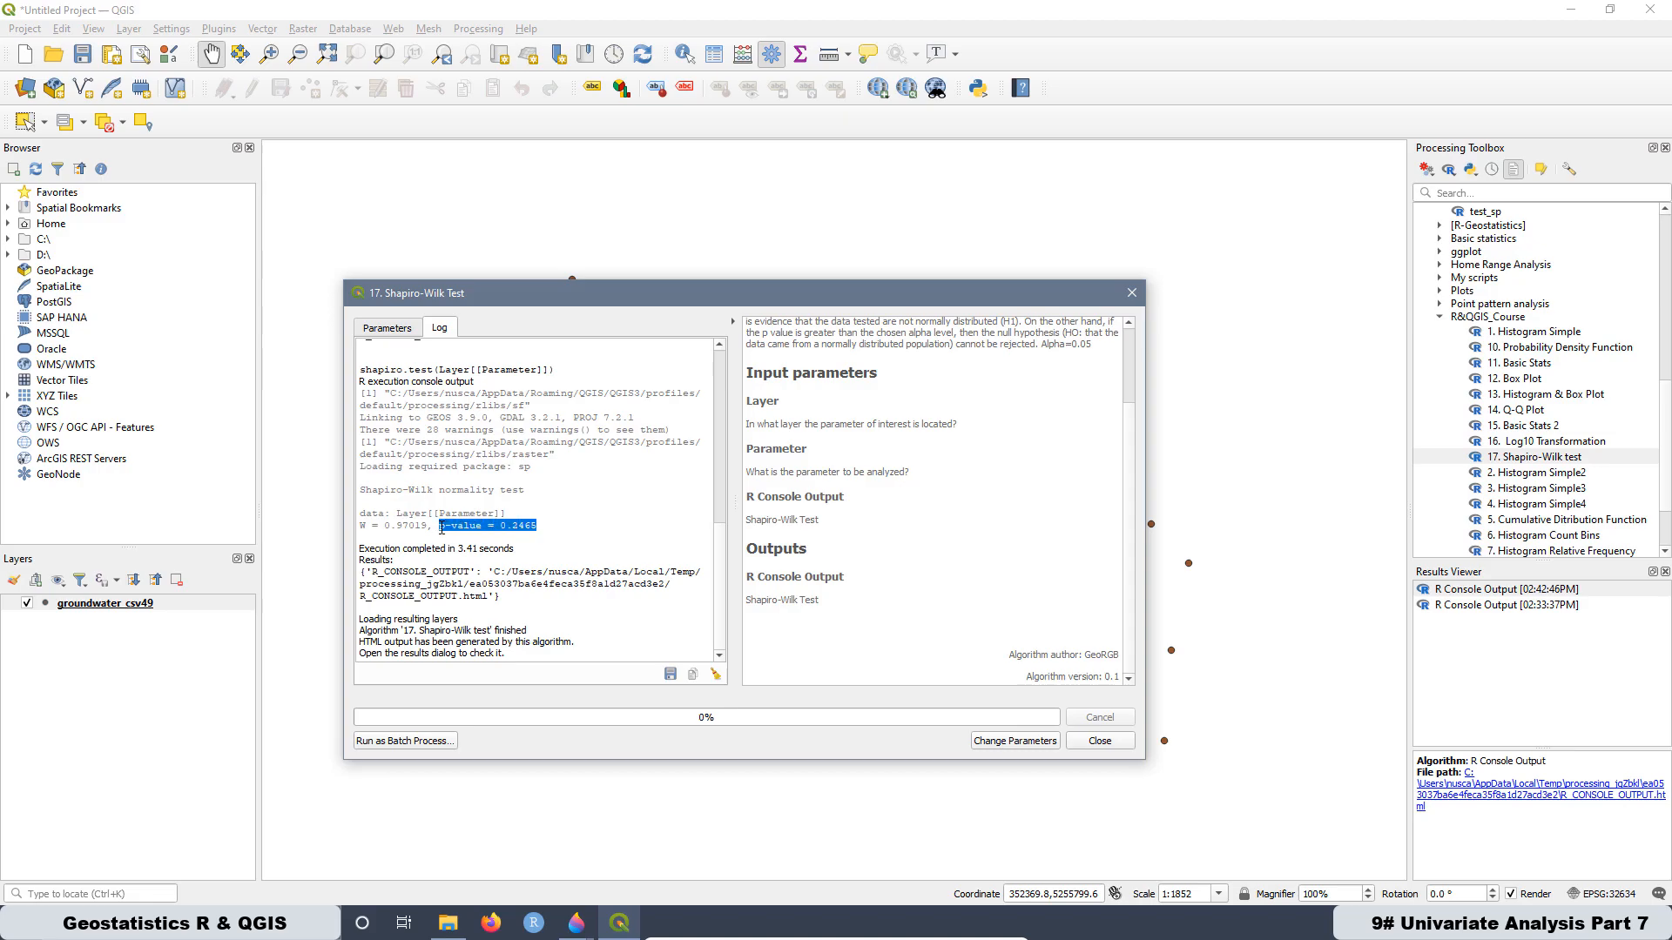
left_click(547, 530)
left_click_drag(439, 529, 541, 527)
- Run 14. Q-Q Plot on gw with labels Normal Theoretical Quantiles and Observed Quantiles Groundwater Elevation [m], title Q-Q Plot, subtitle Raw Data, and view the plot
double_click(1516, 412)
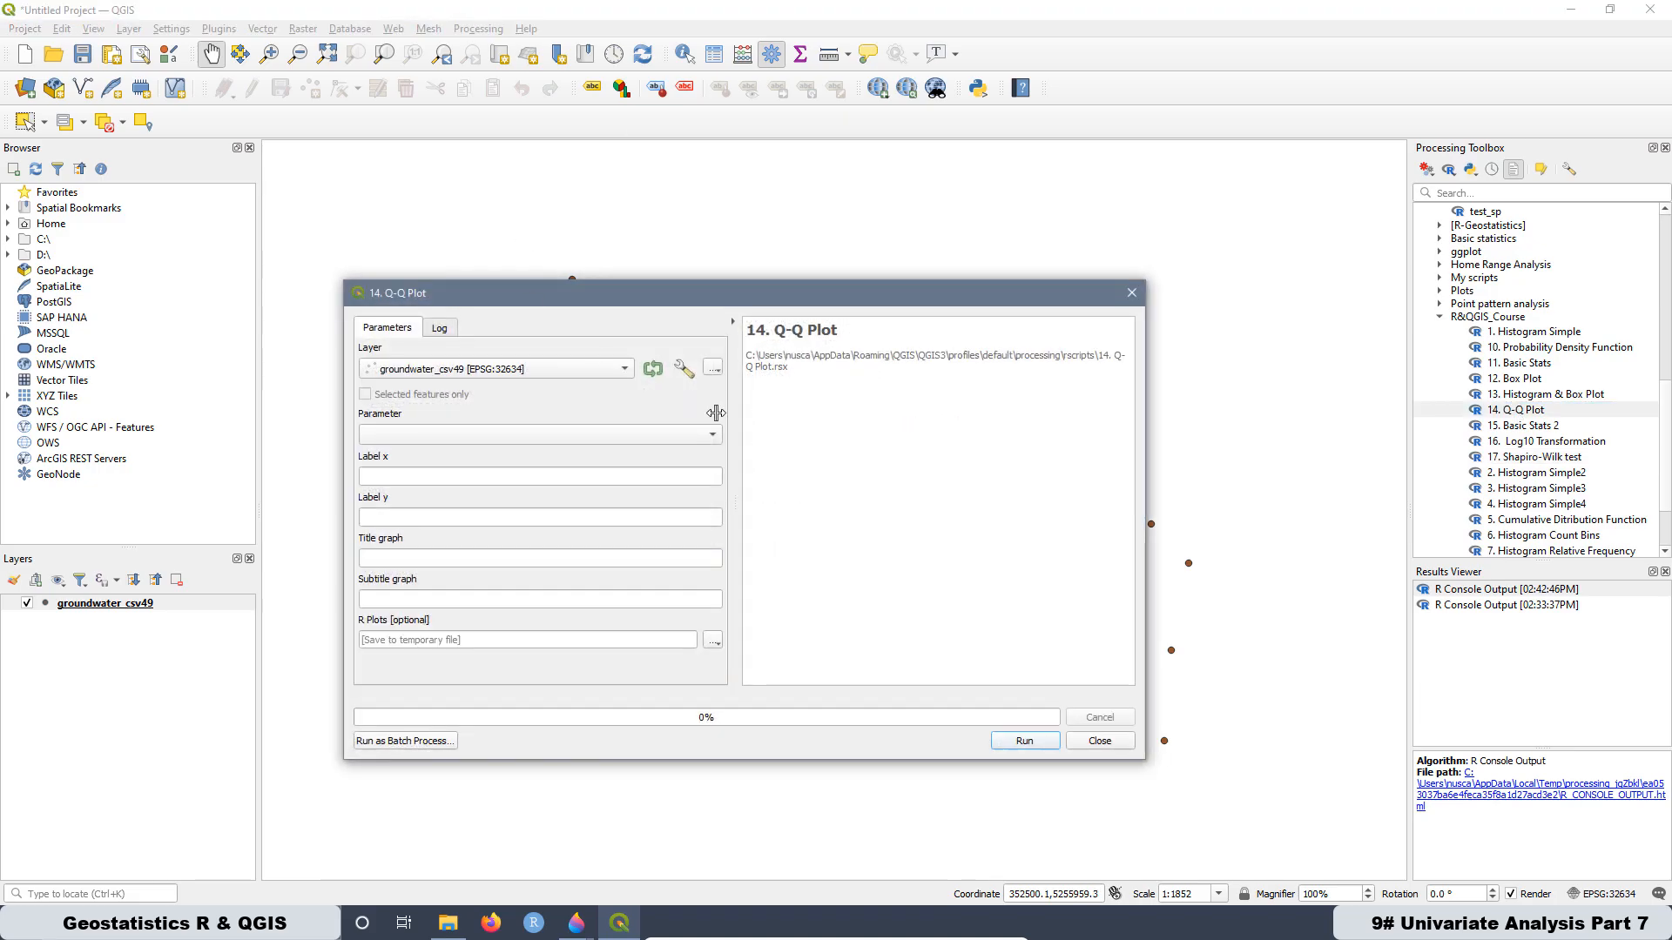
left_click(513, 435)
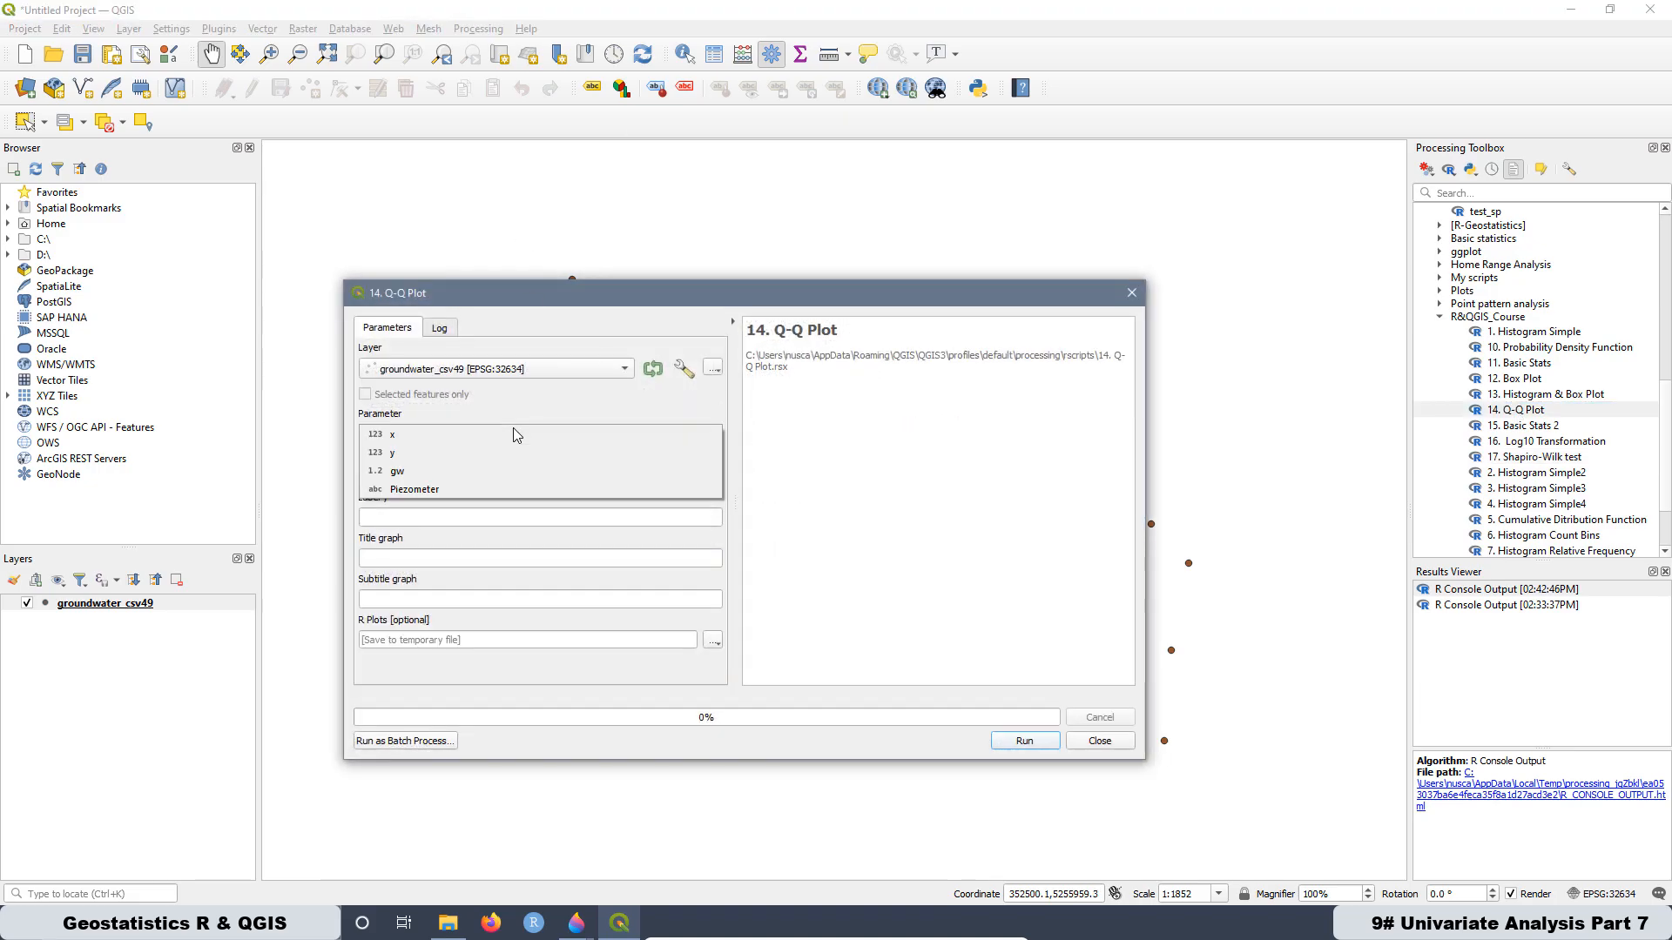
left_click(410, 471)
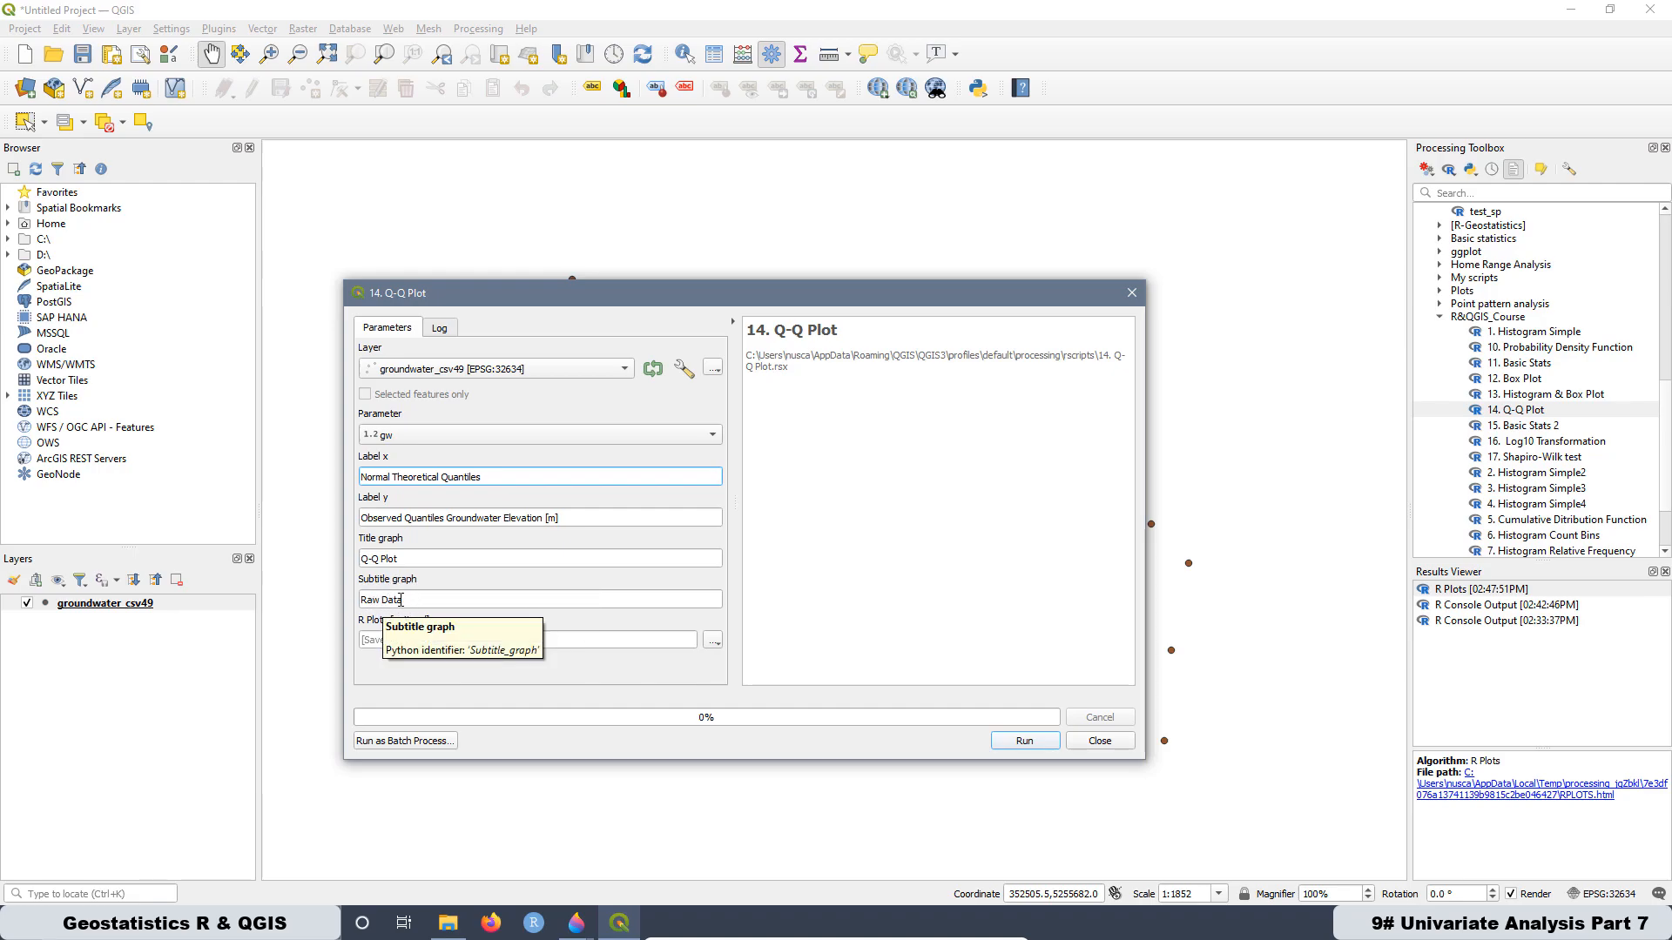
left_click(1027, 741)
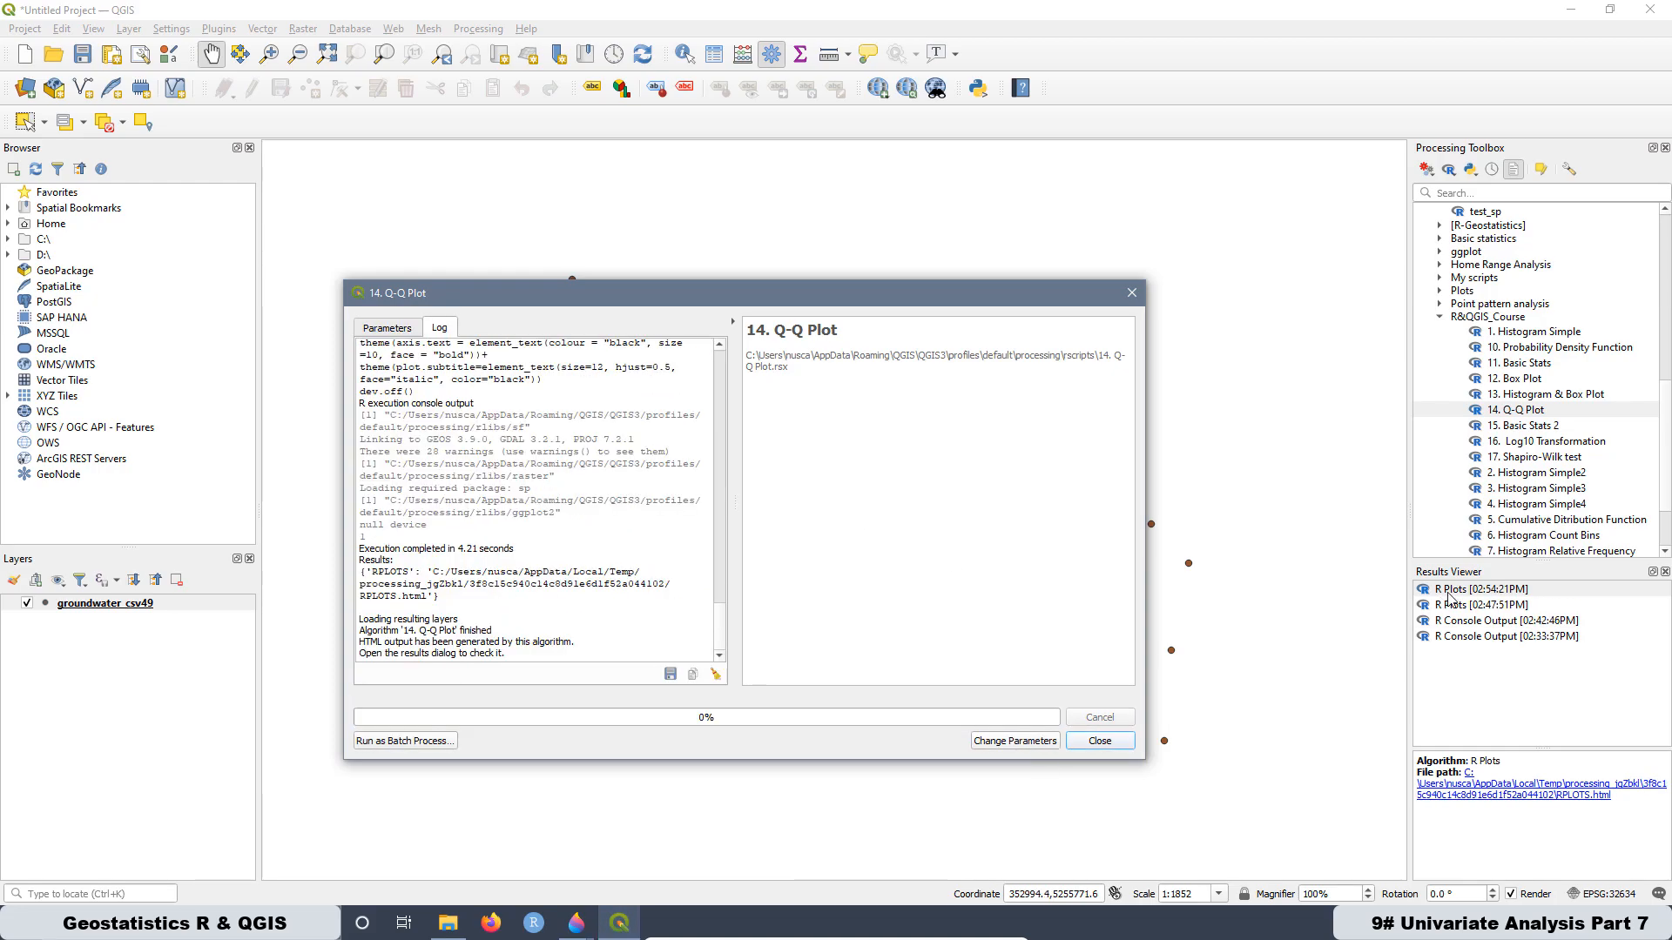
double_click(1448, 591)
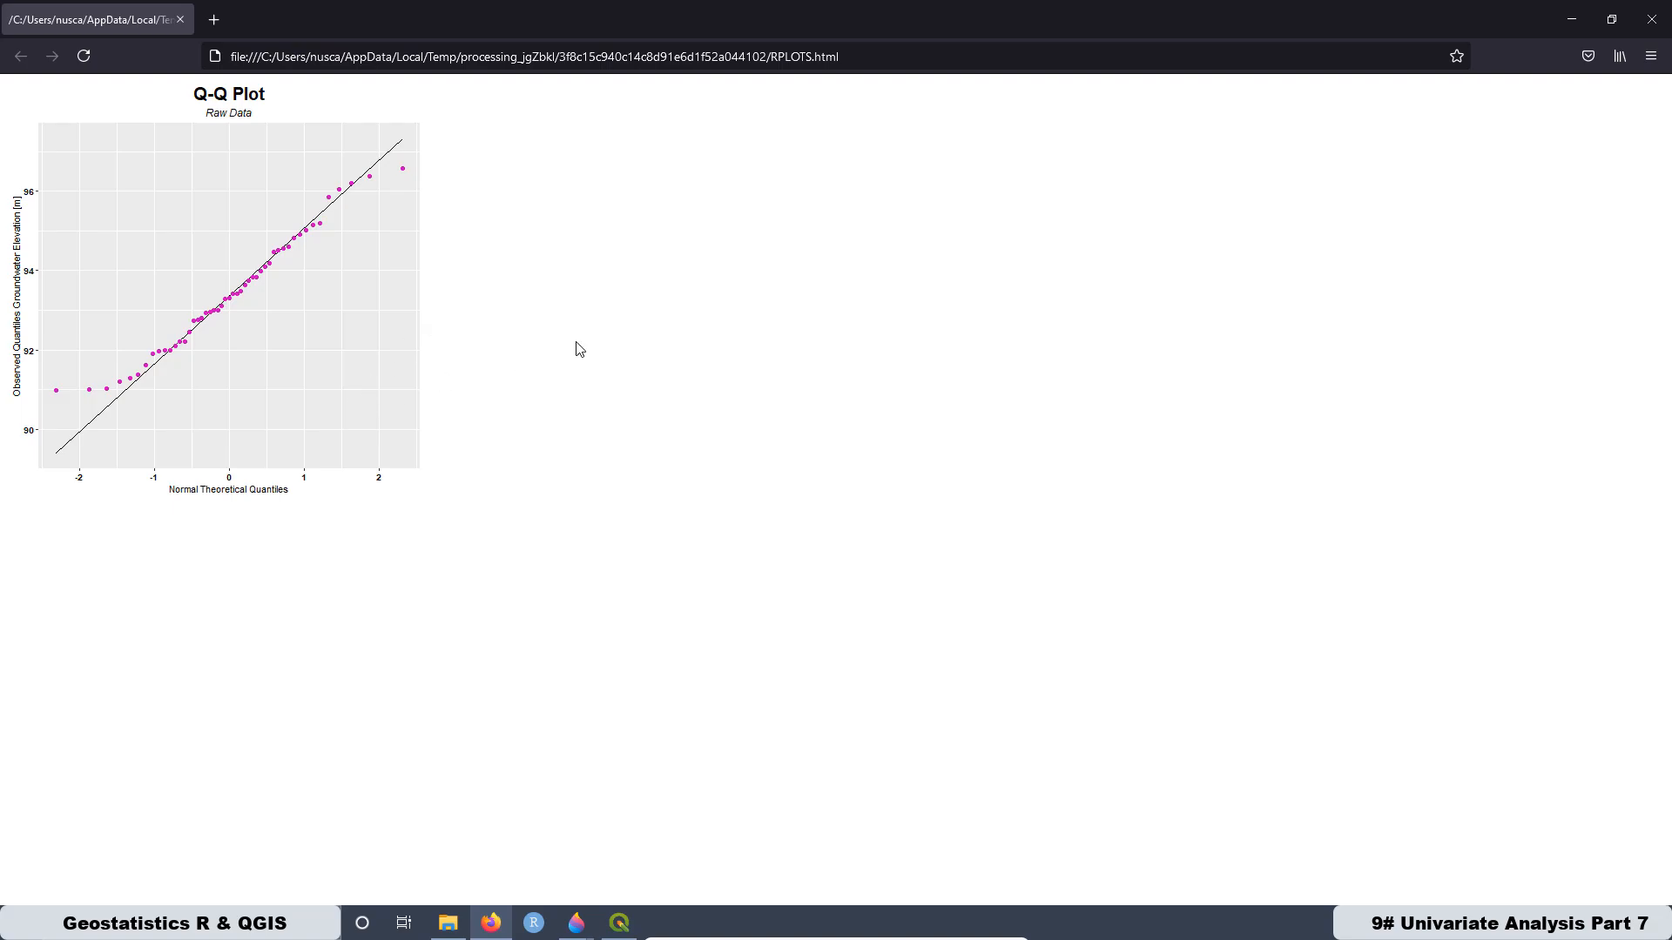
scroll(580, 349, "up", 5, "ctrl")
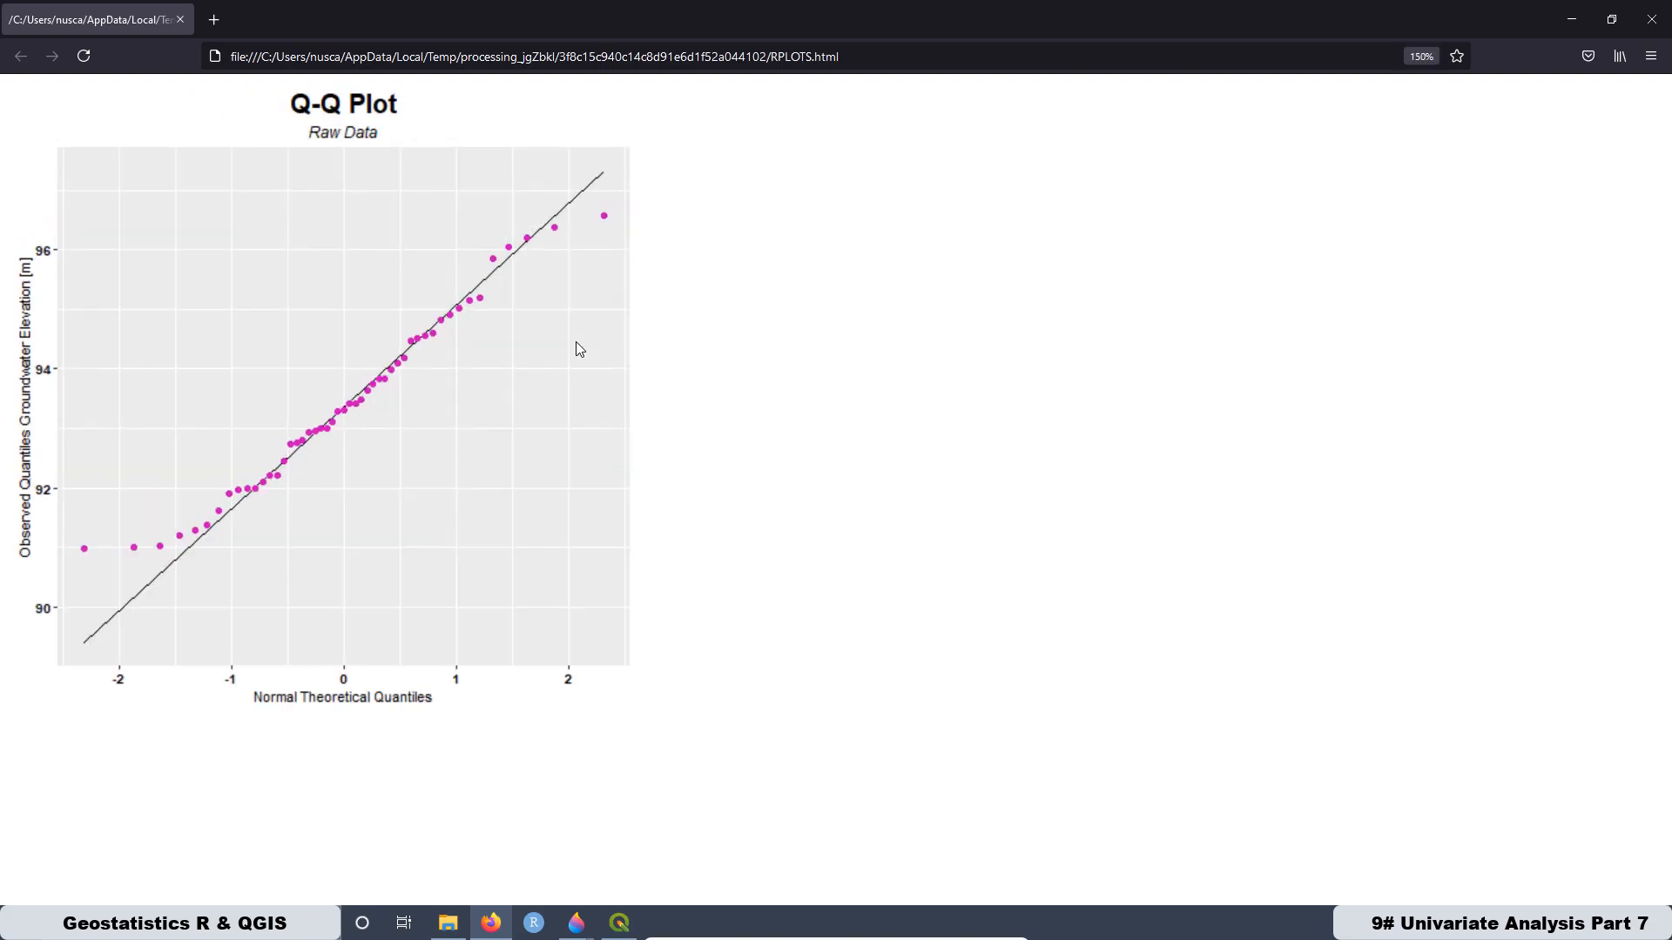
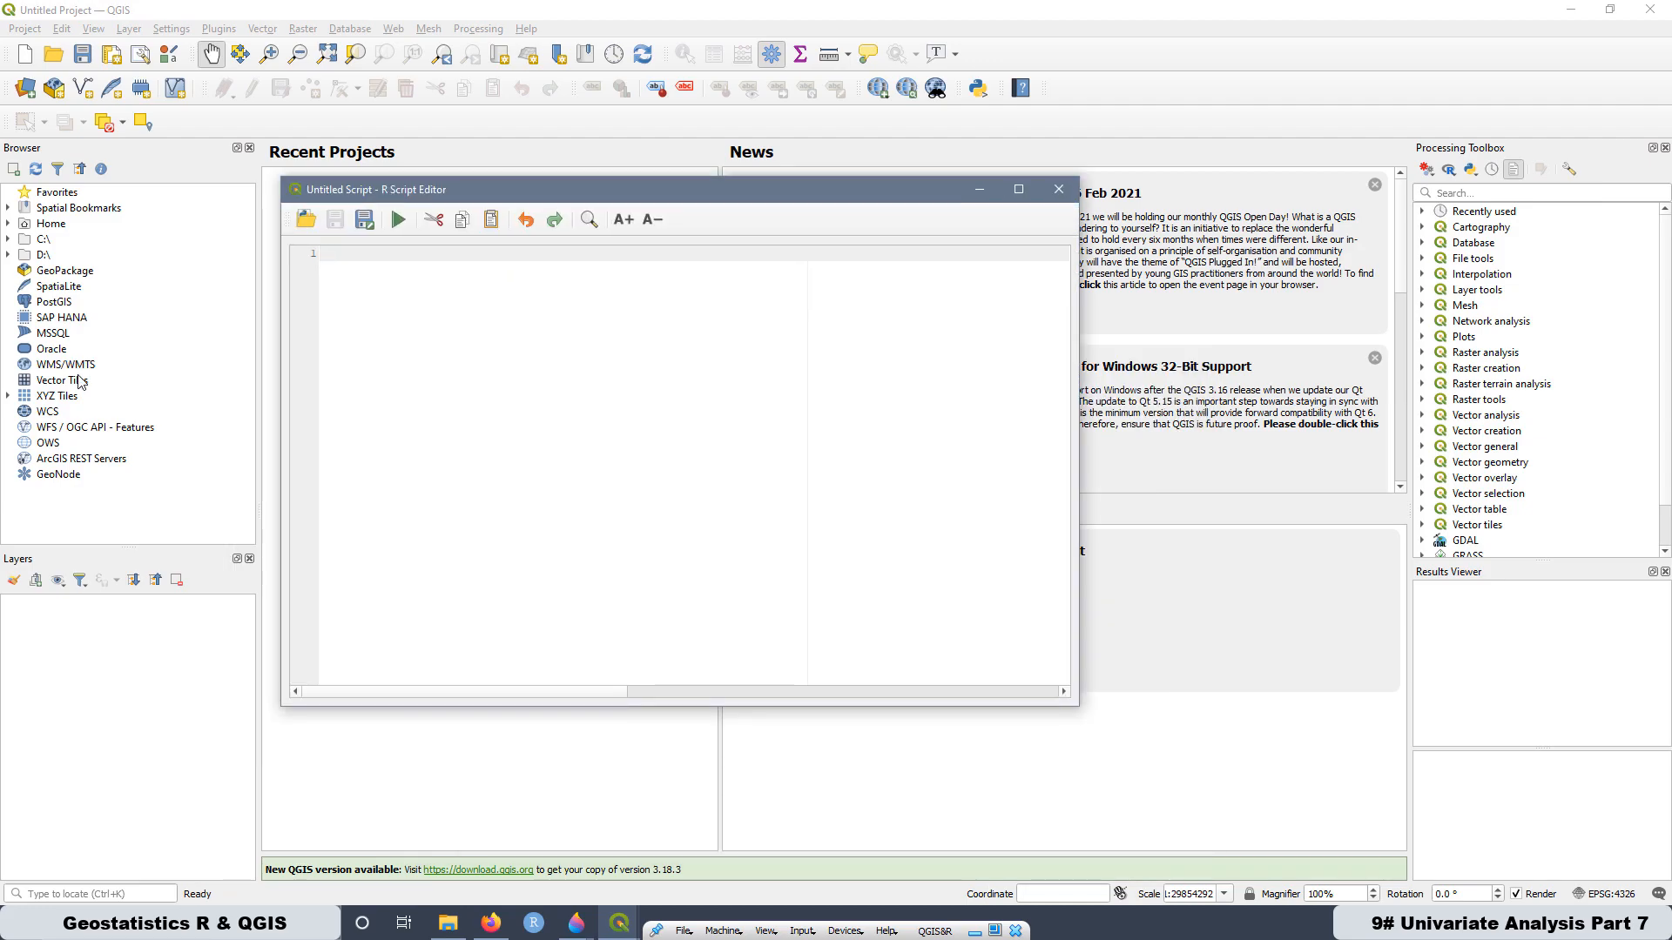
- Paste the copied Kolmogorov-Smirlov test (Lillie) code into the new R script, maximize the editor and enlarge its text
right_click(340, 252)
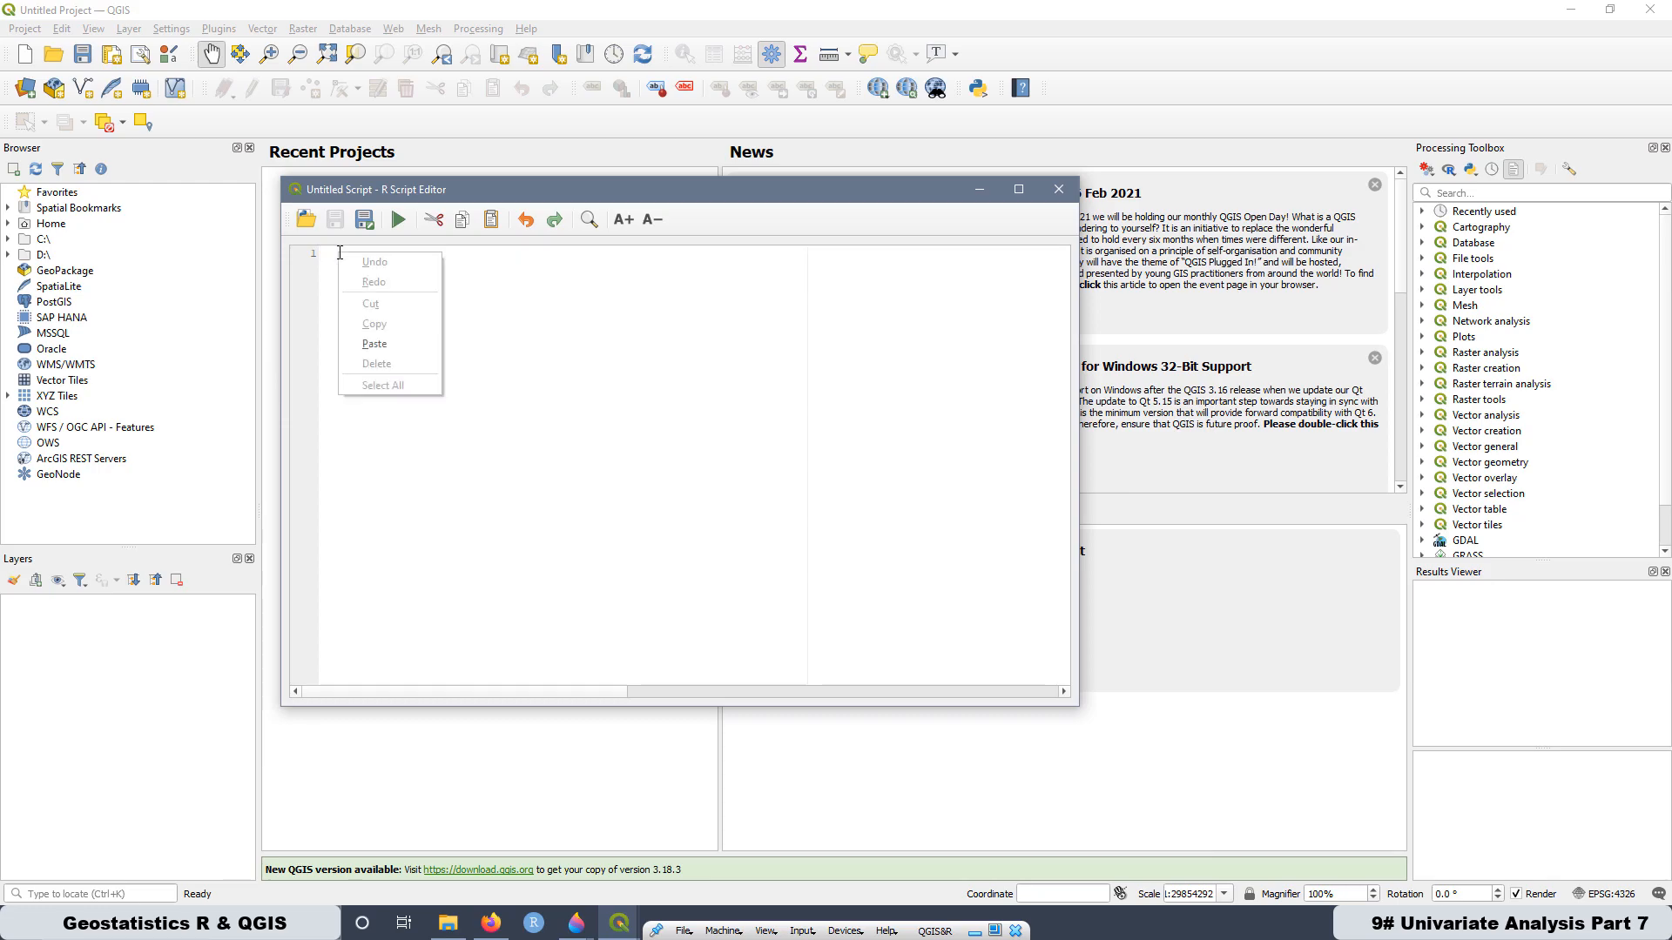
left_click(391, 346)
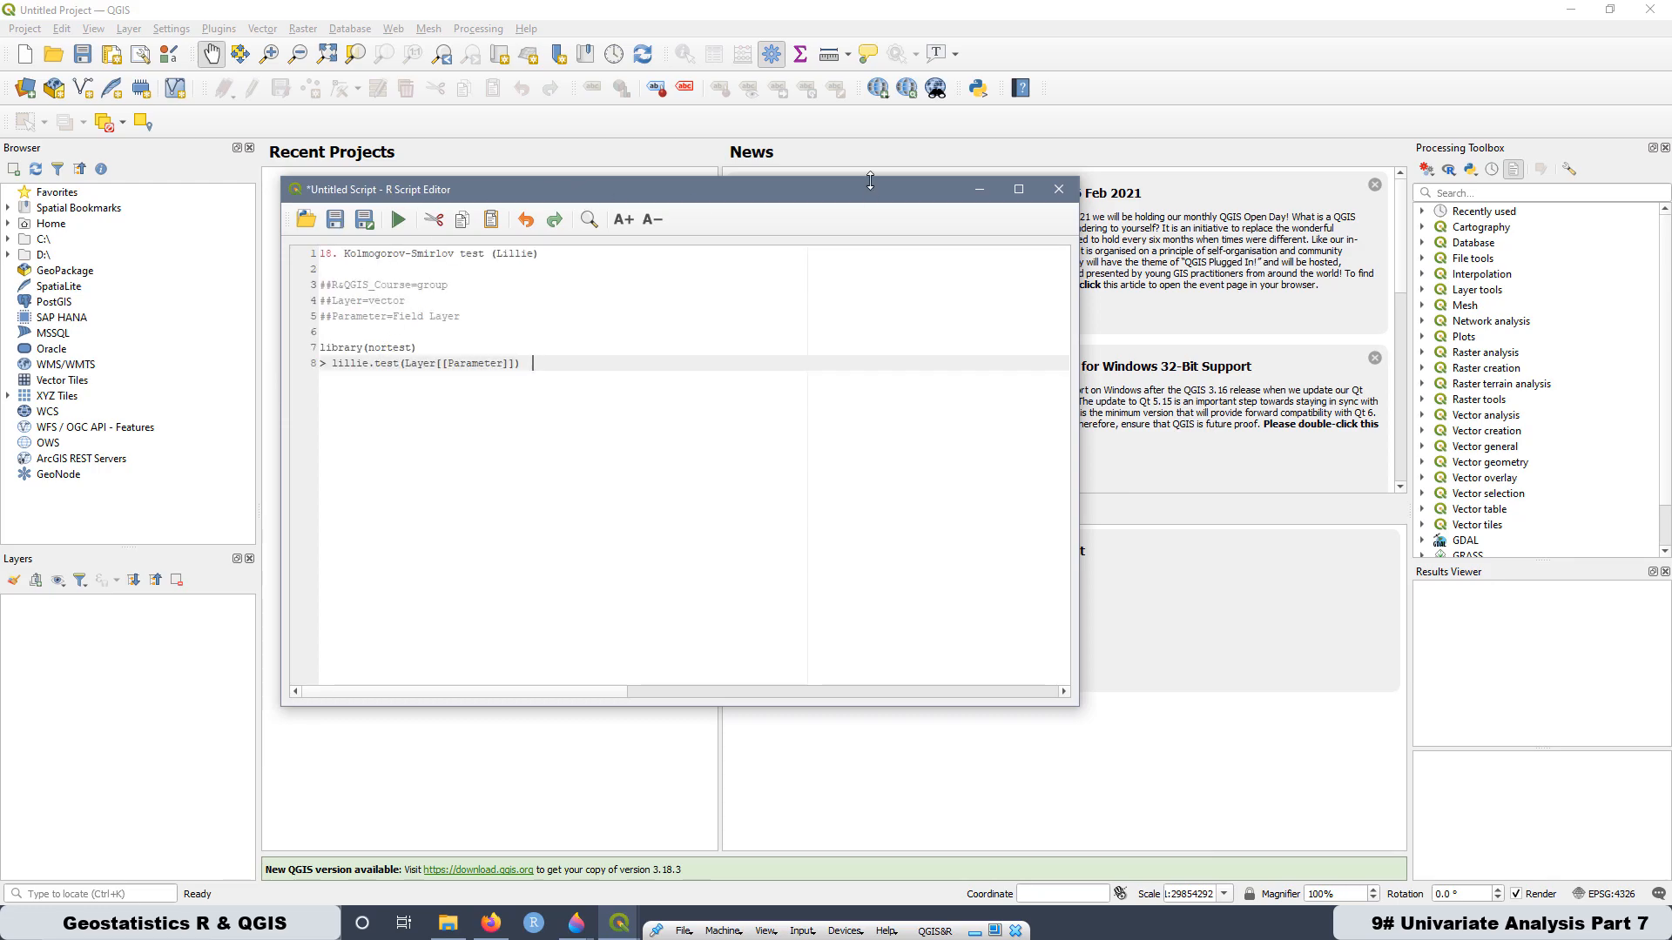
left_click(1018, 189)
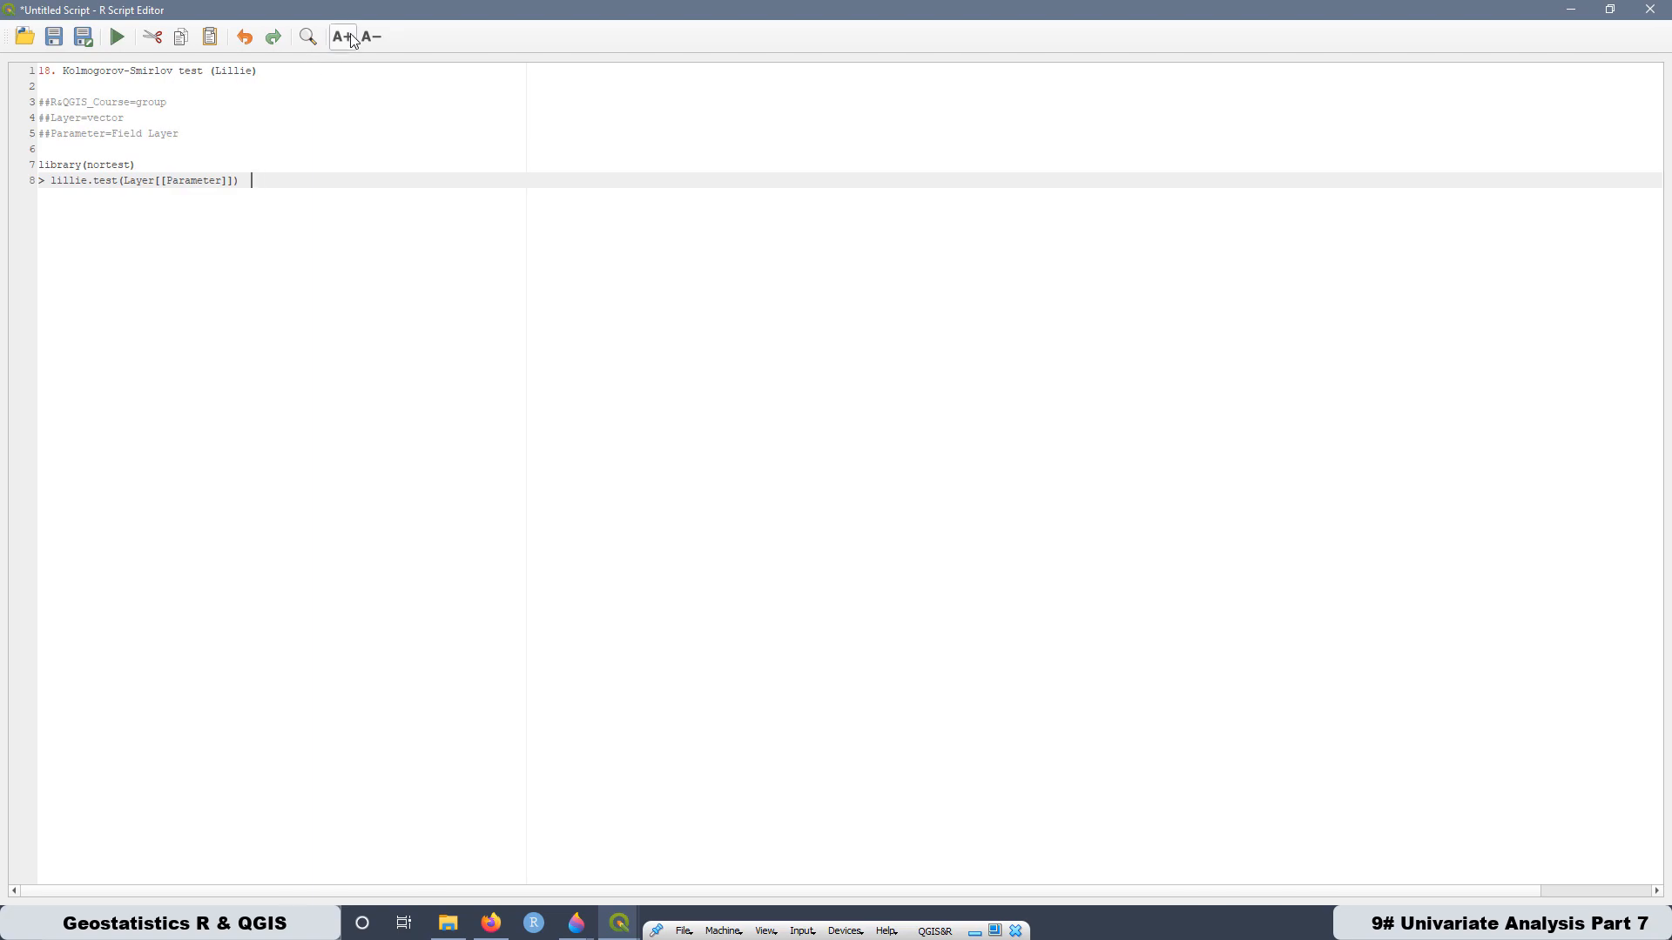
left_click(342, 36)
left_click(342, 37)
left_click(342, 36)
left_click(342, 37)
left_click(342, 36)
left_click(343, 37)
left_click(342, 36)
left_click(342, 36)
left_click(342, 36)
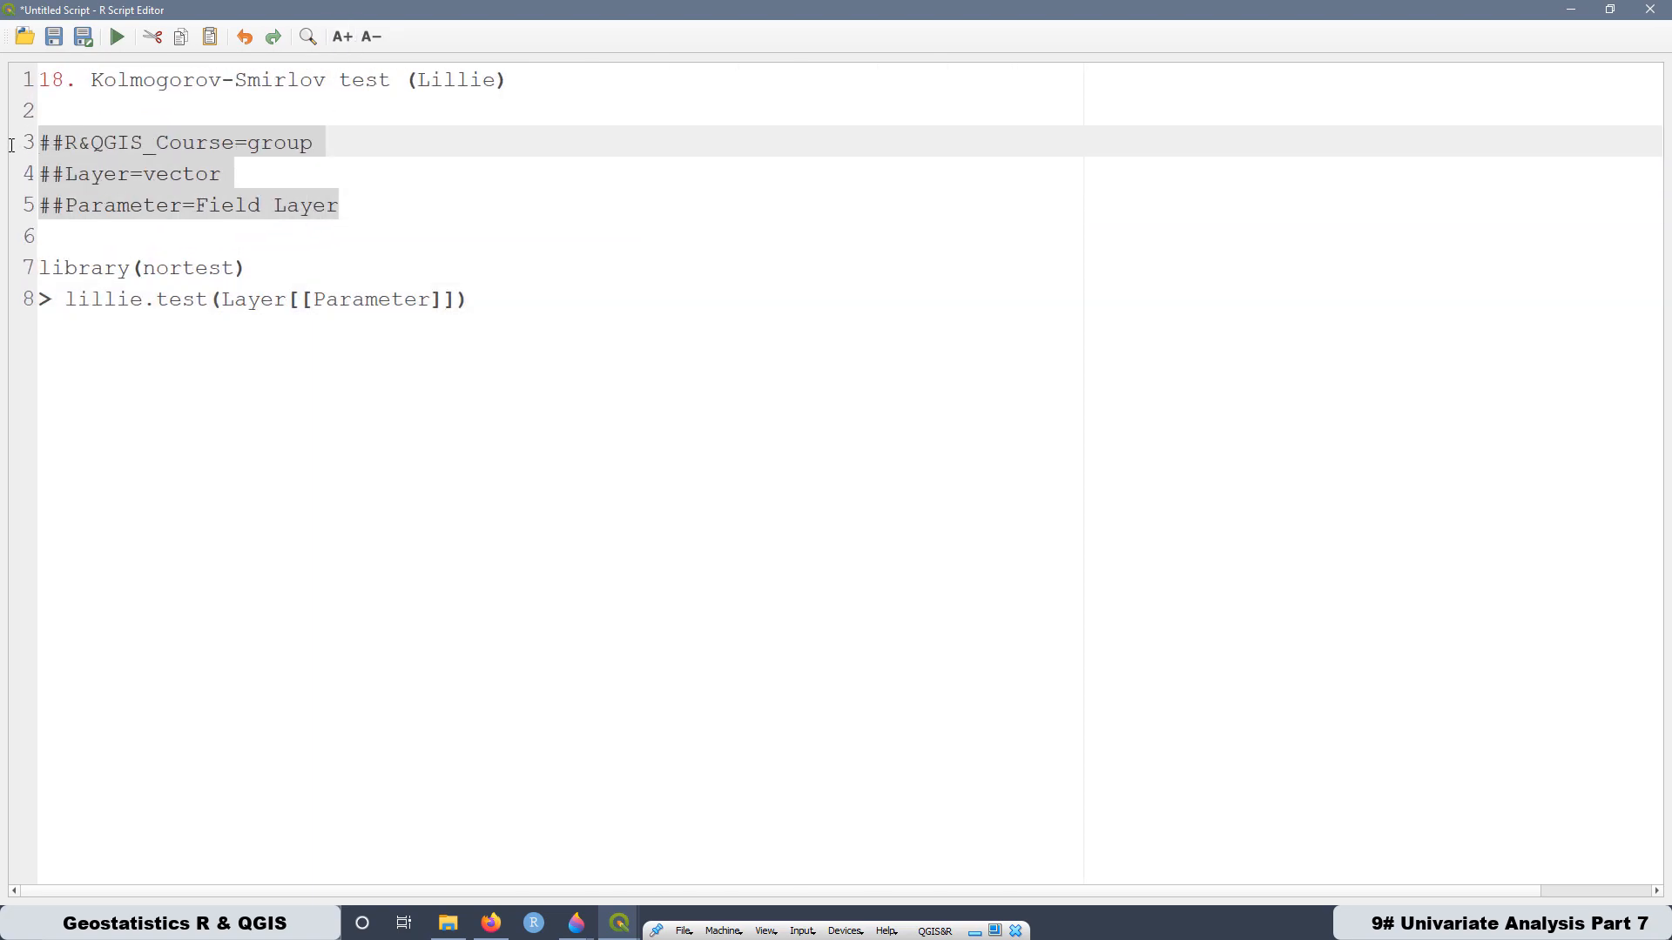
- Review the script's header parameters, the nortest library call, the lillie.test function and the Kolmogorov-Smirlov title line
left_click(257, 268)
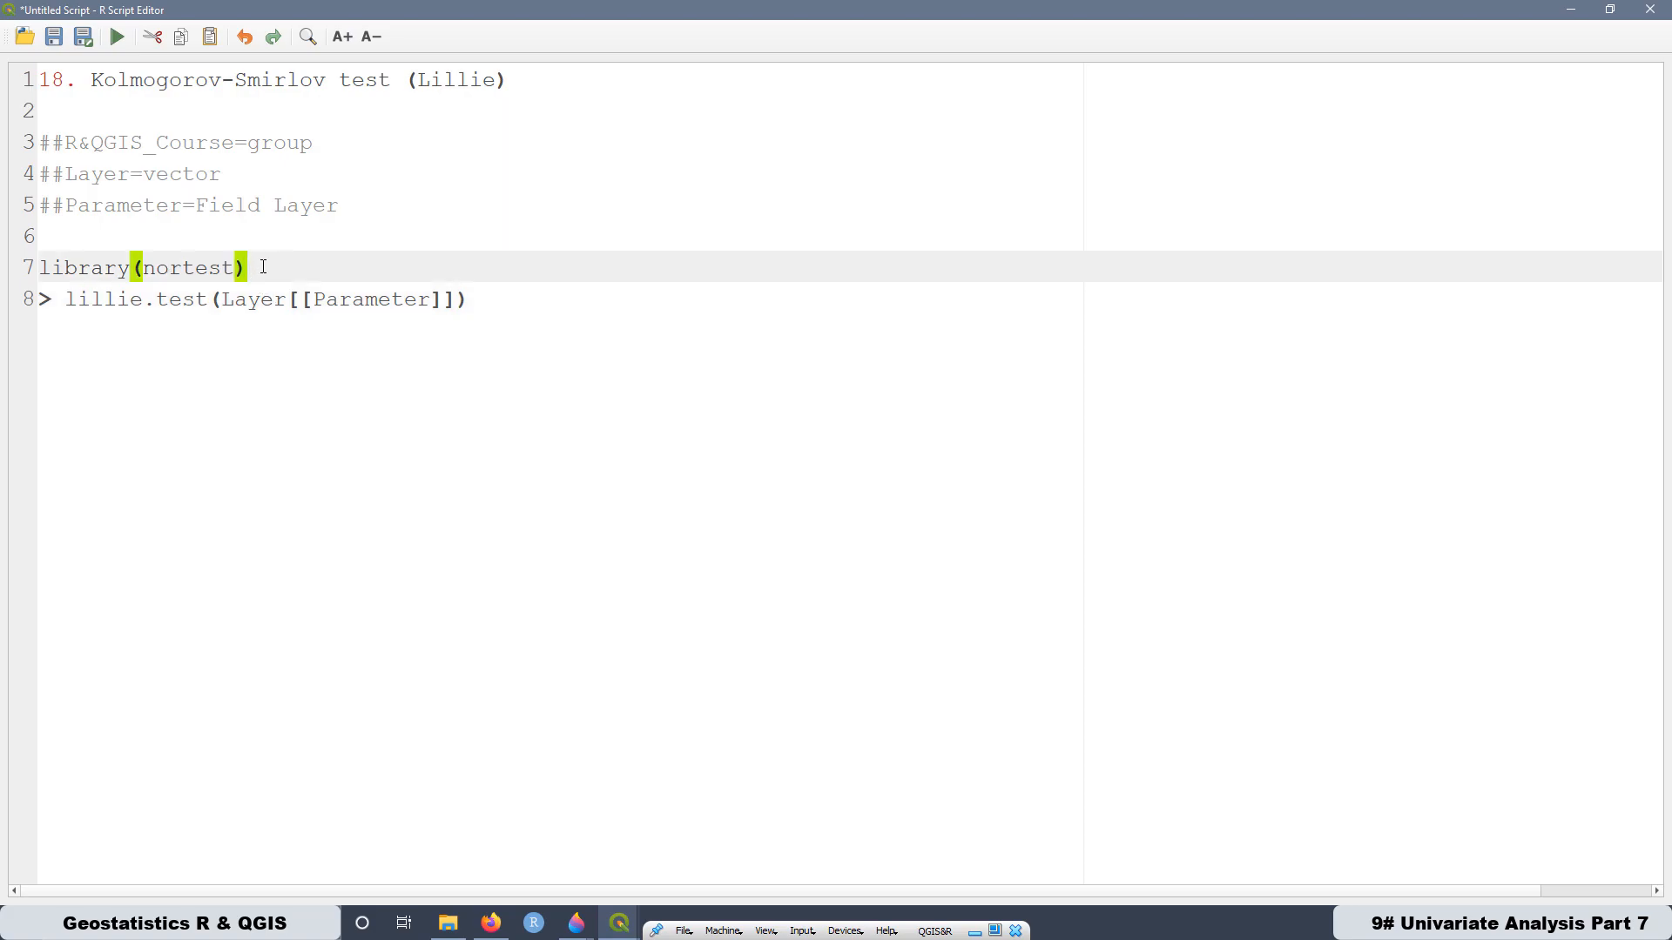
left_click_drag(266, 270, 39, 270)
left_click(178, 268)
left_click(273, 267)
left_click(200, 334)
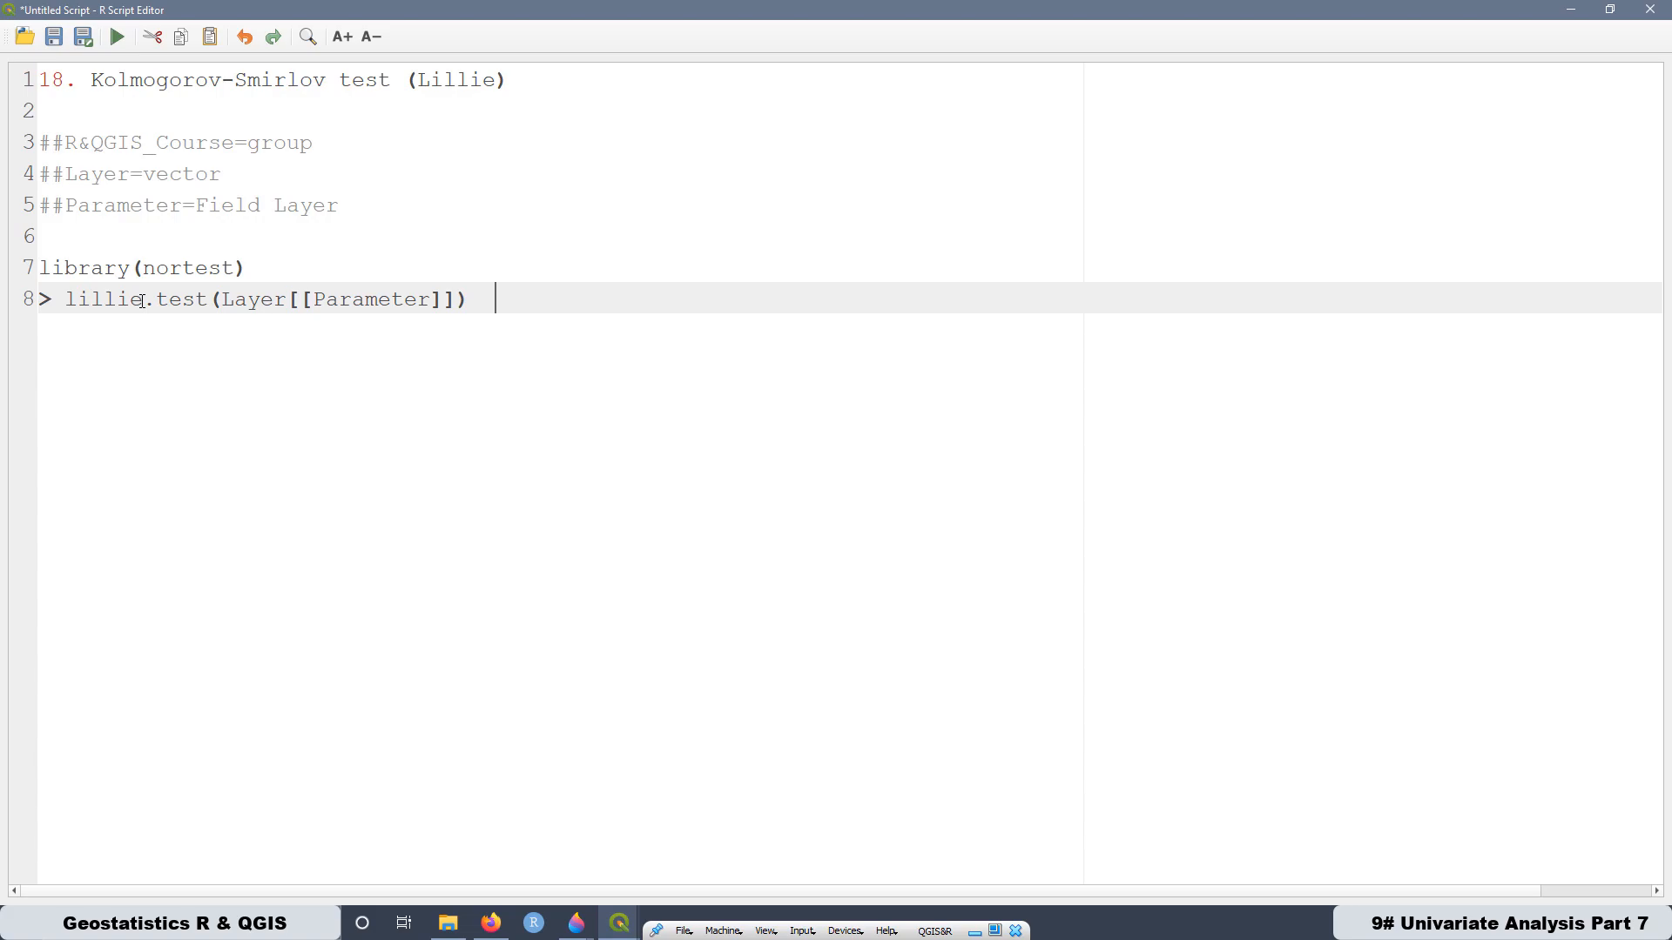
left_click_drag(137, 300, 69, 299)
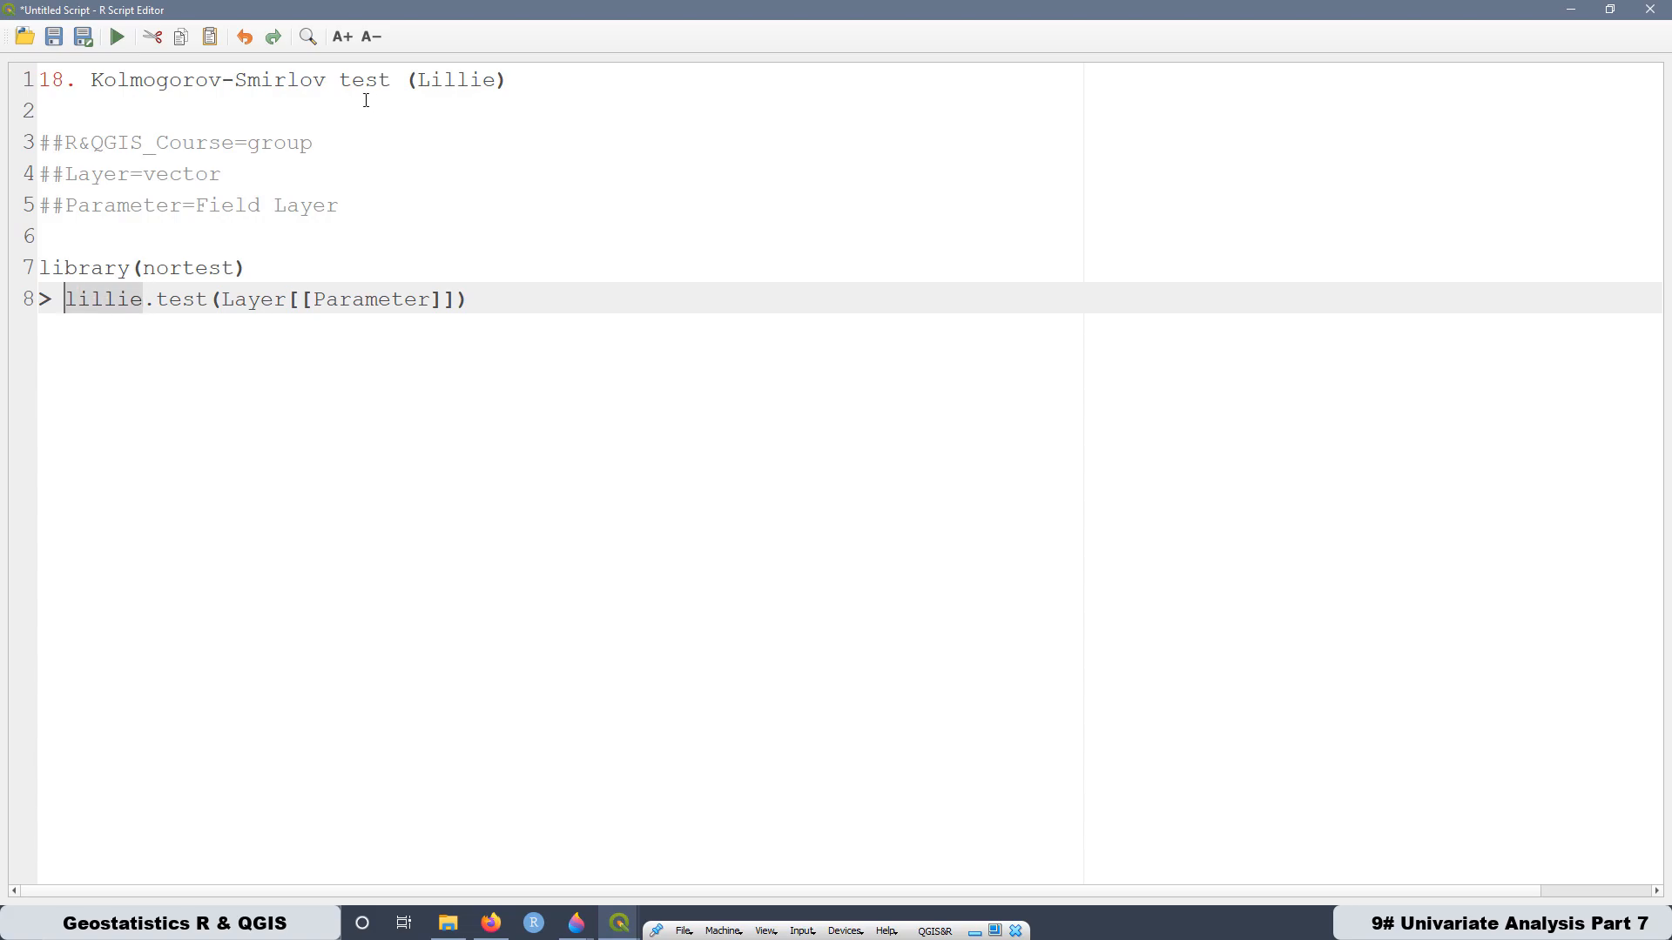
left_click_drag(327, 83, 93, 79)
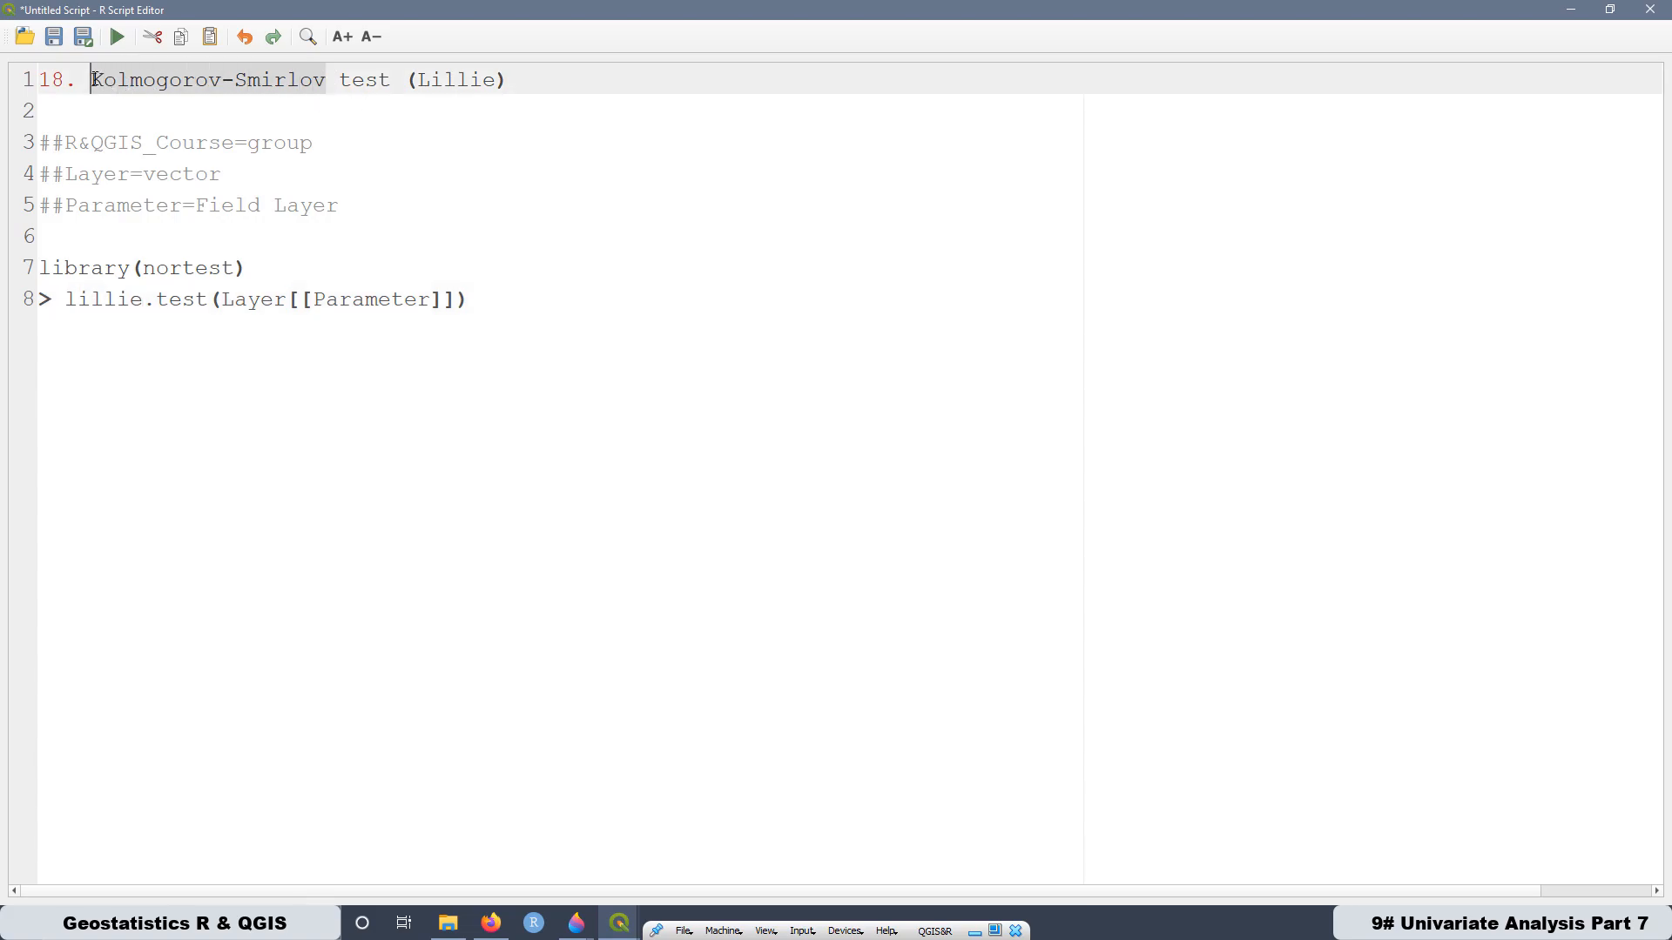
key("ctrl+End")
- Cut the title line 18. Kolmogorov-Smirlov test (Lillie) out of the script and remove the extra blank line beneath it
left_click_drag(531, 71, 38, 81)
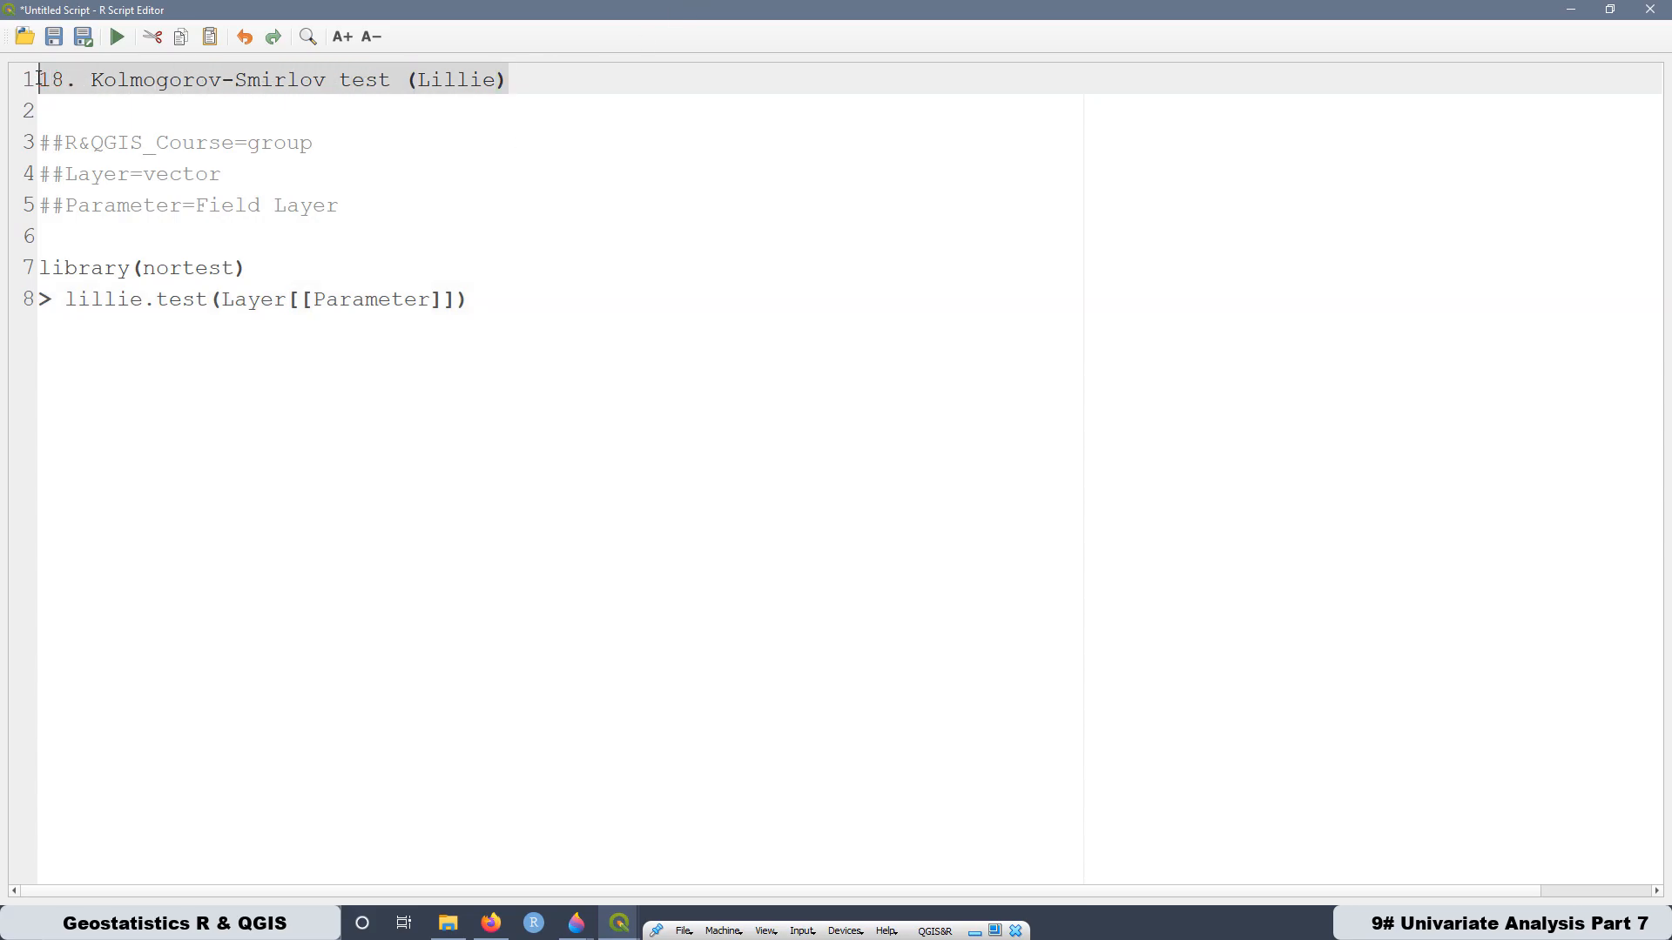
right_click(128, 94)
left_click(165, 136)
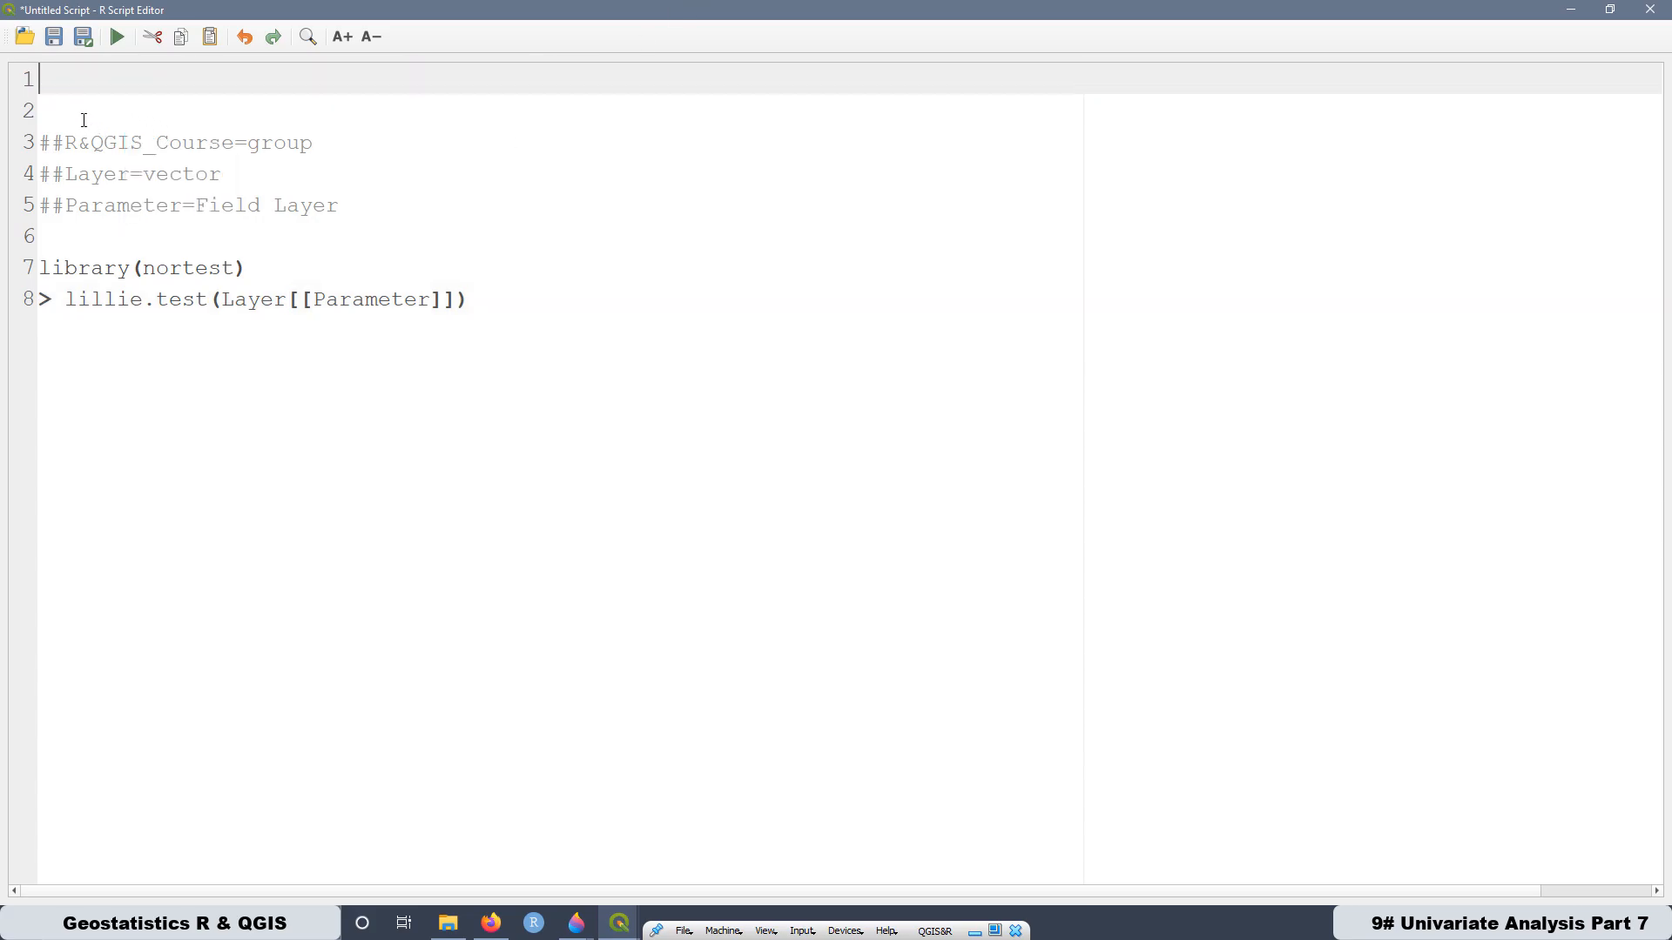
left_click(77, 109)
key("BackSpace")
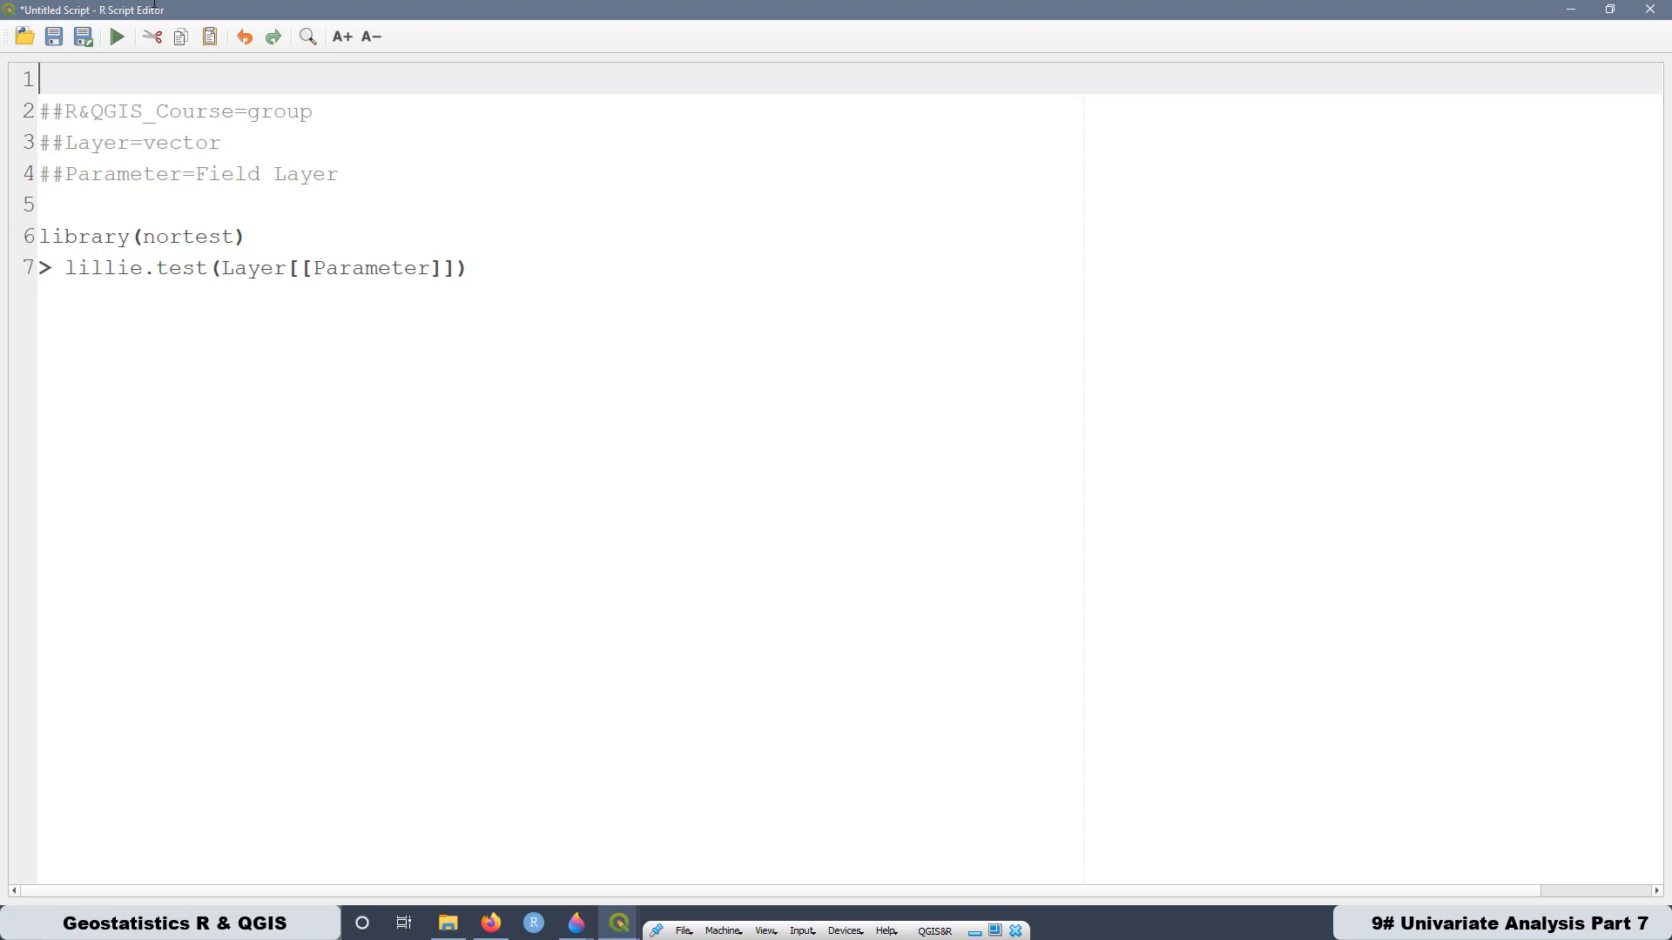
- Save the script in the rscripts folder as 18. Kolmogorov-Smirlov test (Lillie) and close the script editor
left_click(80, 39)
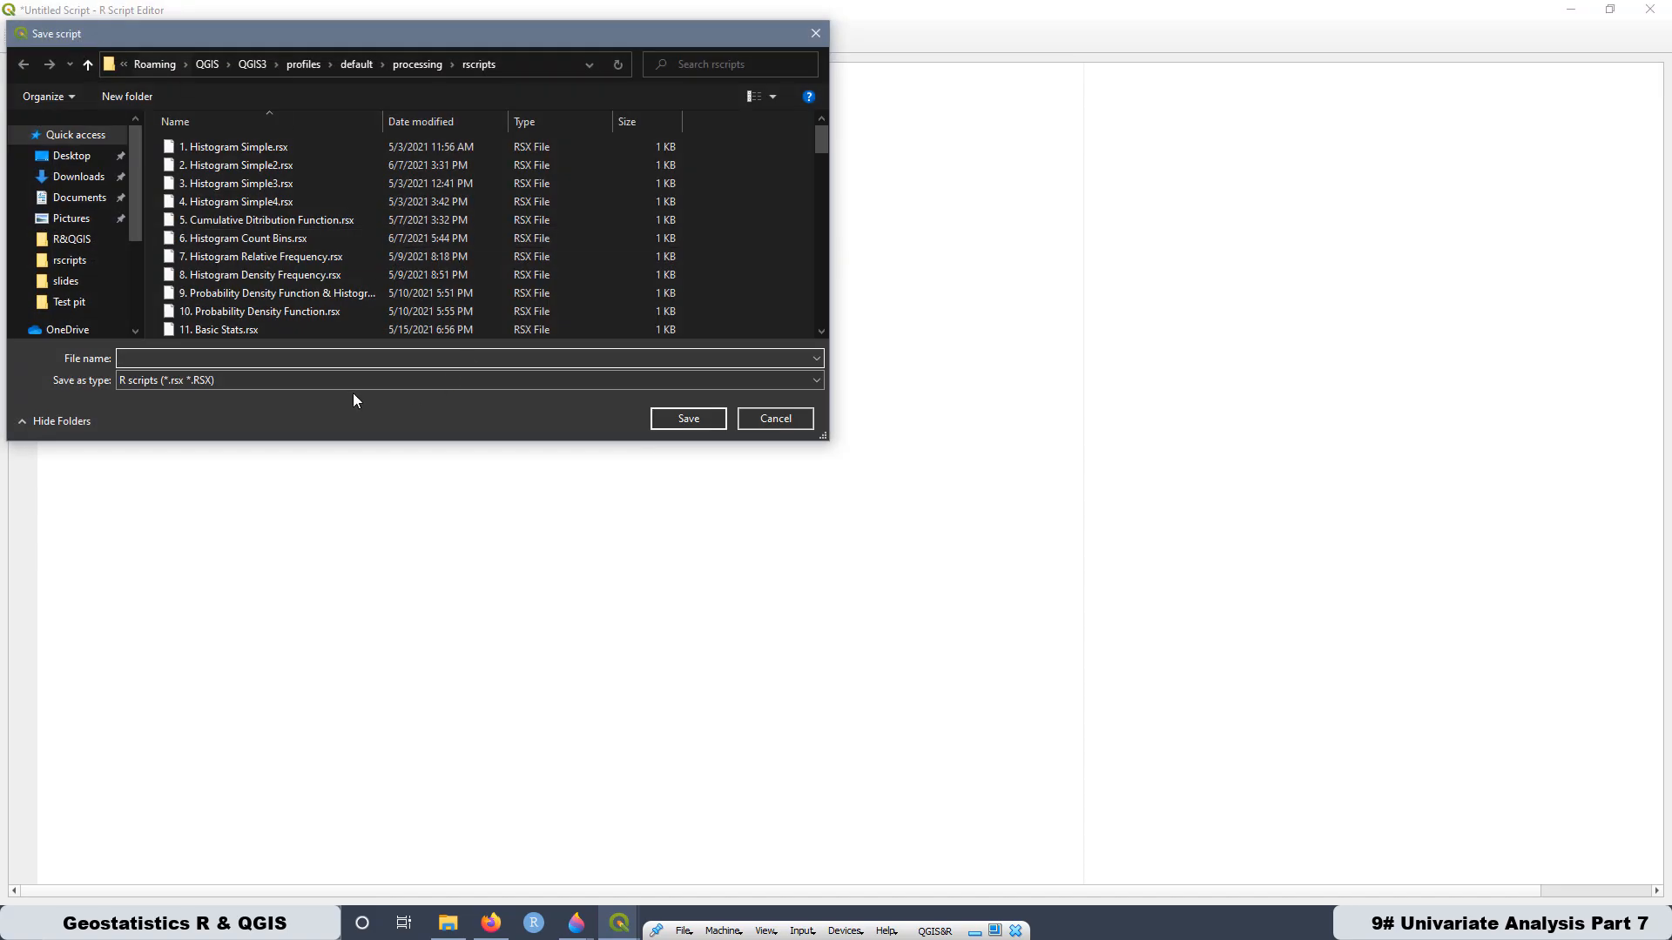
right_click(185, 358)
left_click(148, 364)
right_click(145, 358)
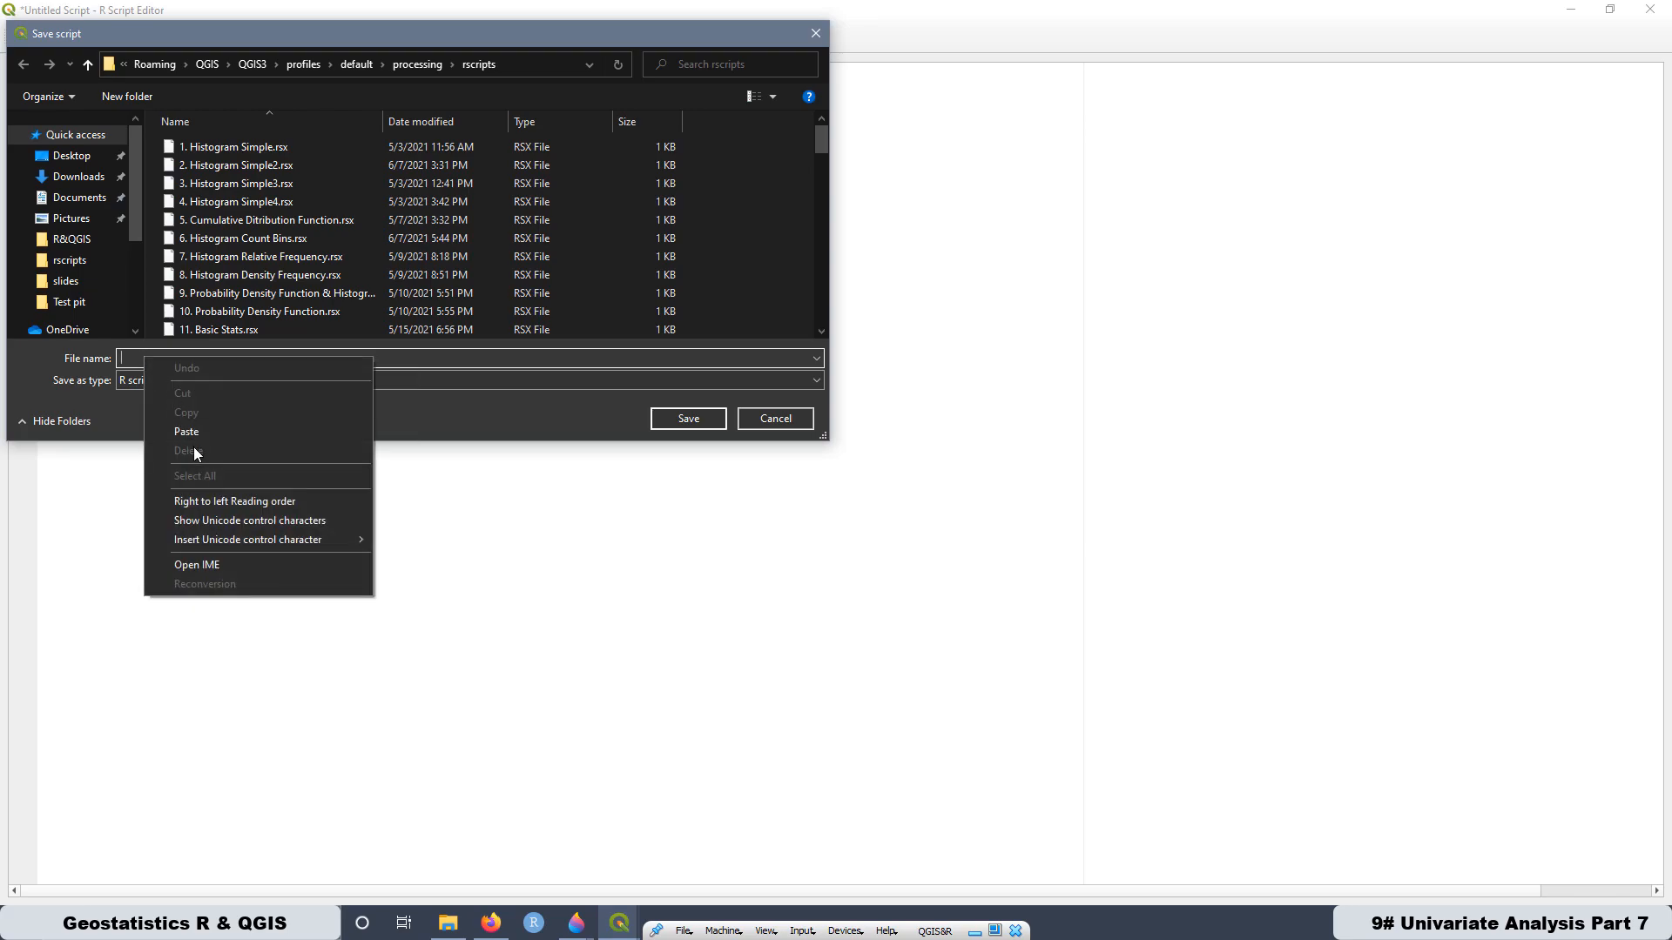
left_click(196, 436)
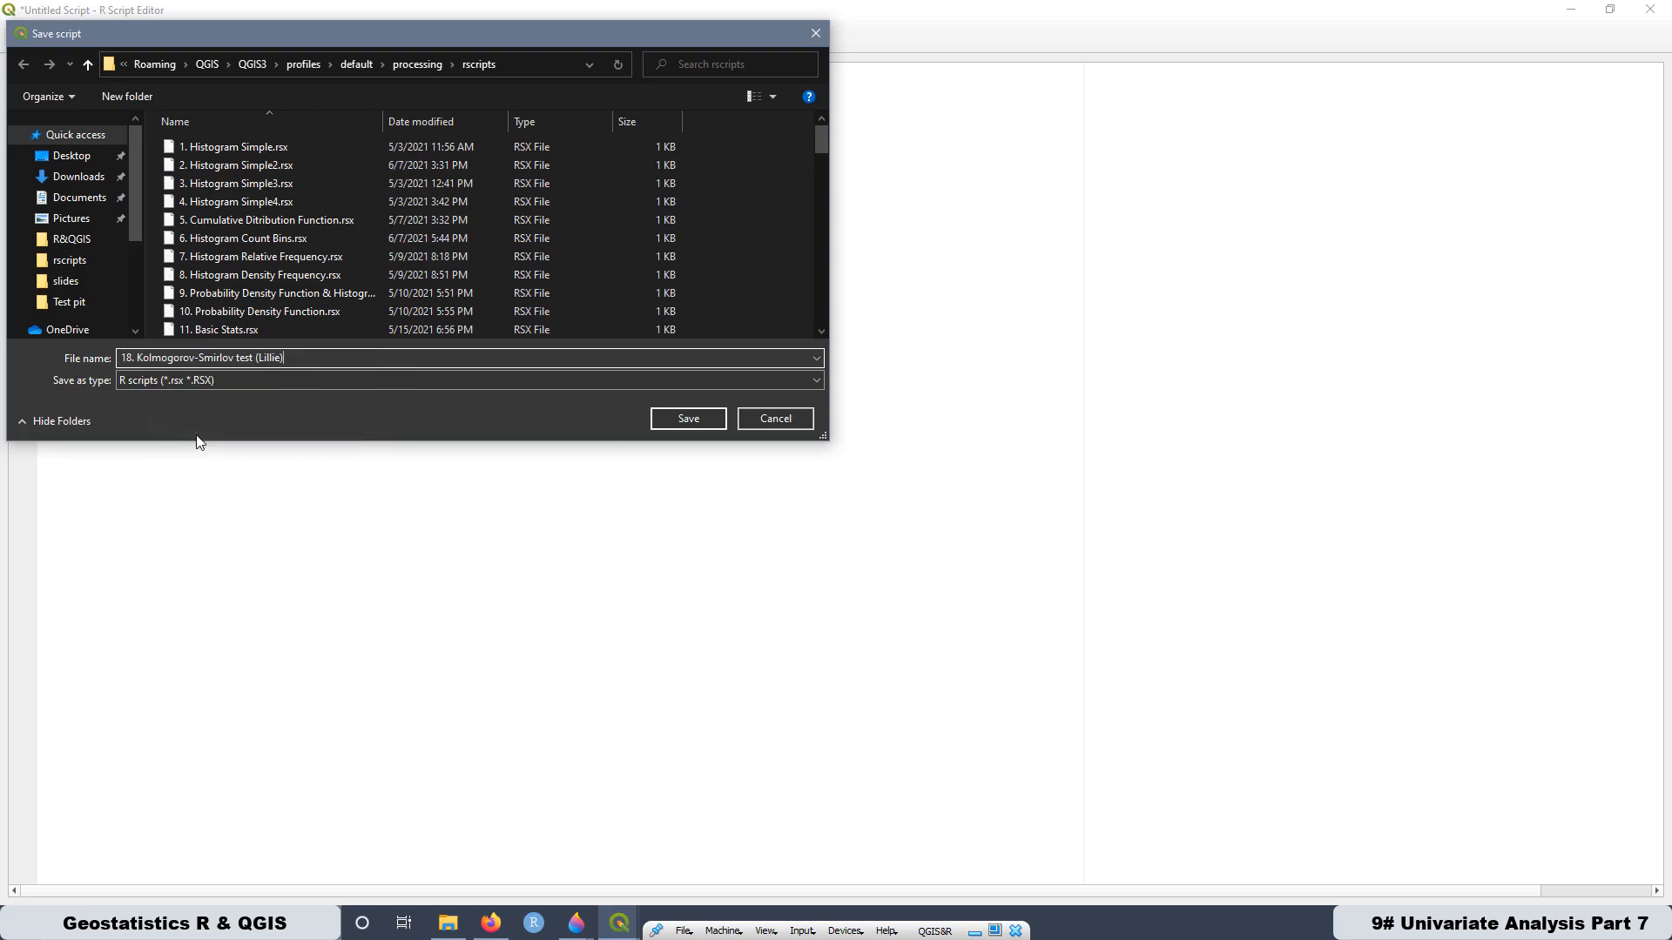
left_click(687, 420)
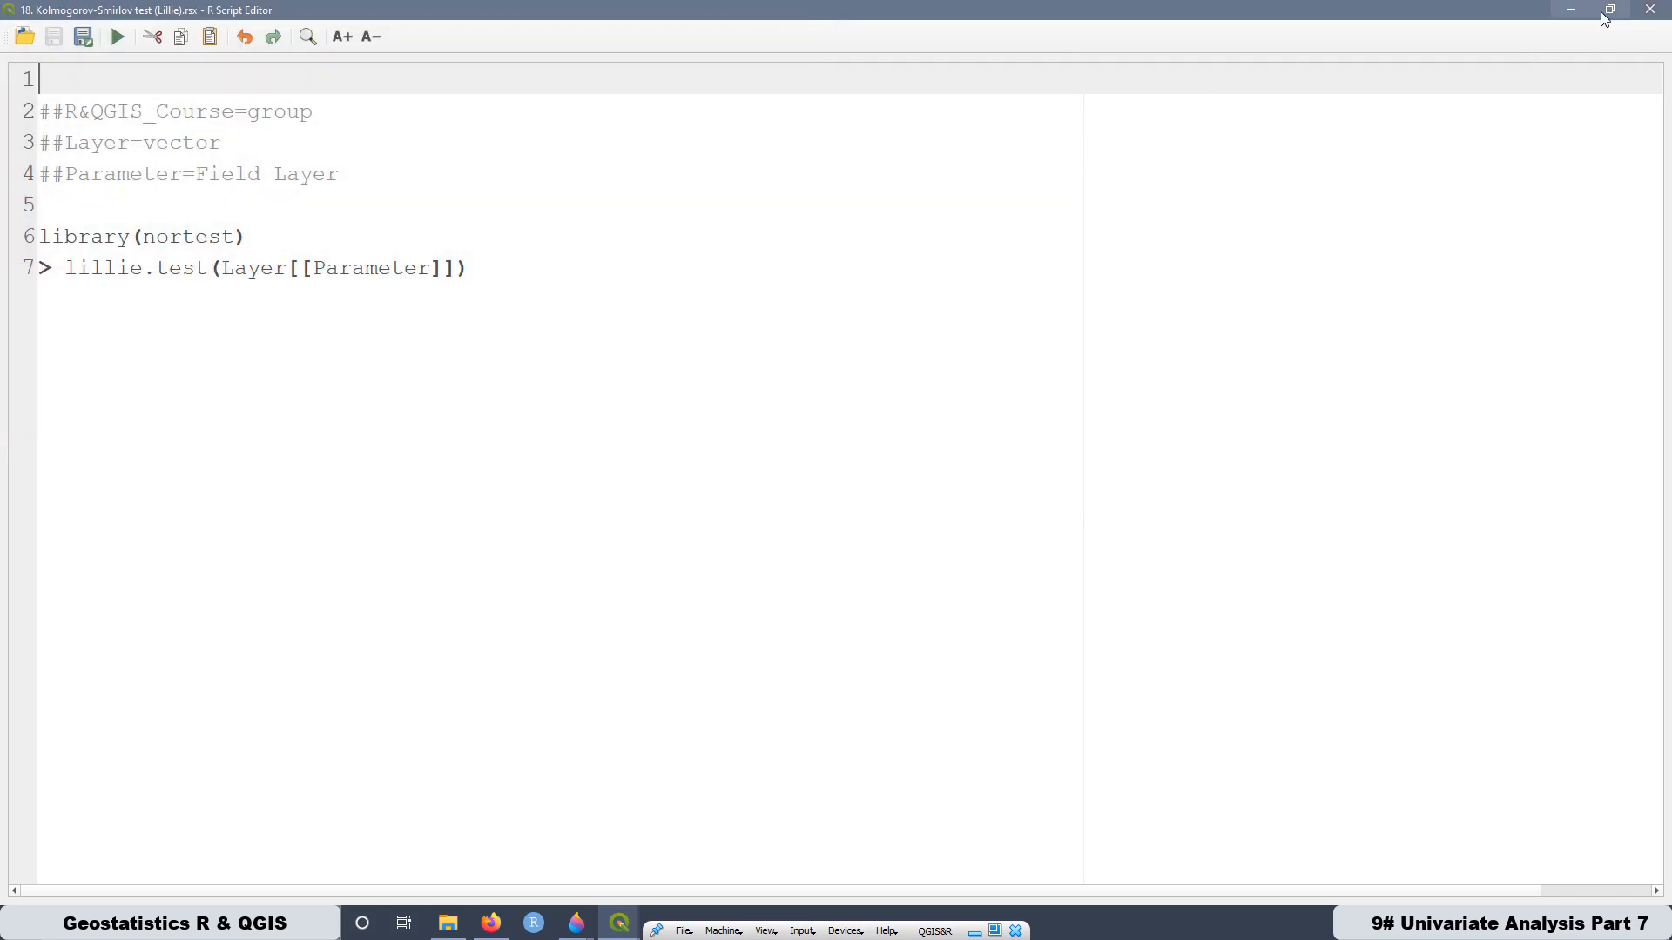
left_click(1650, 10)
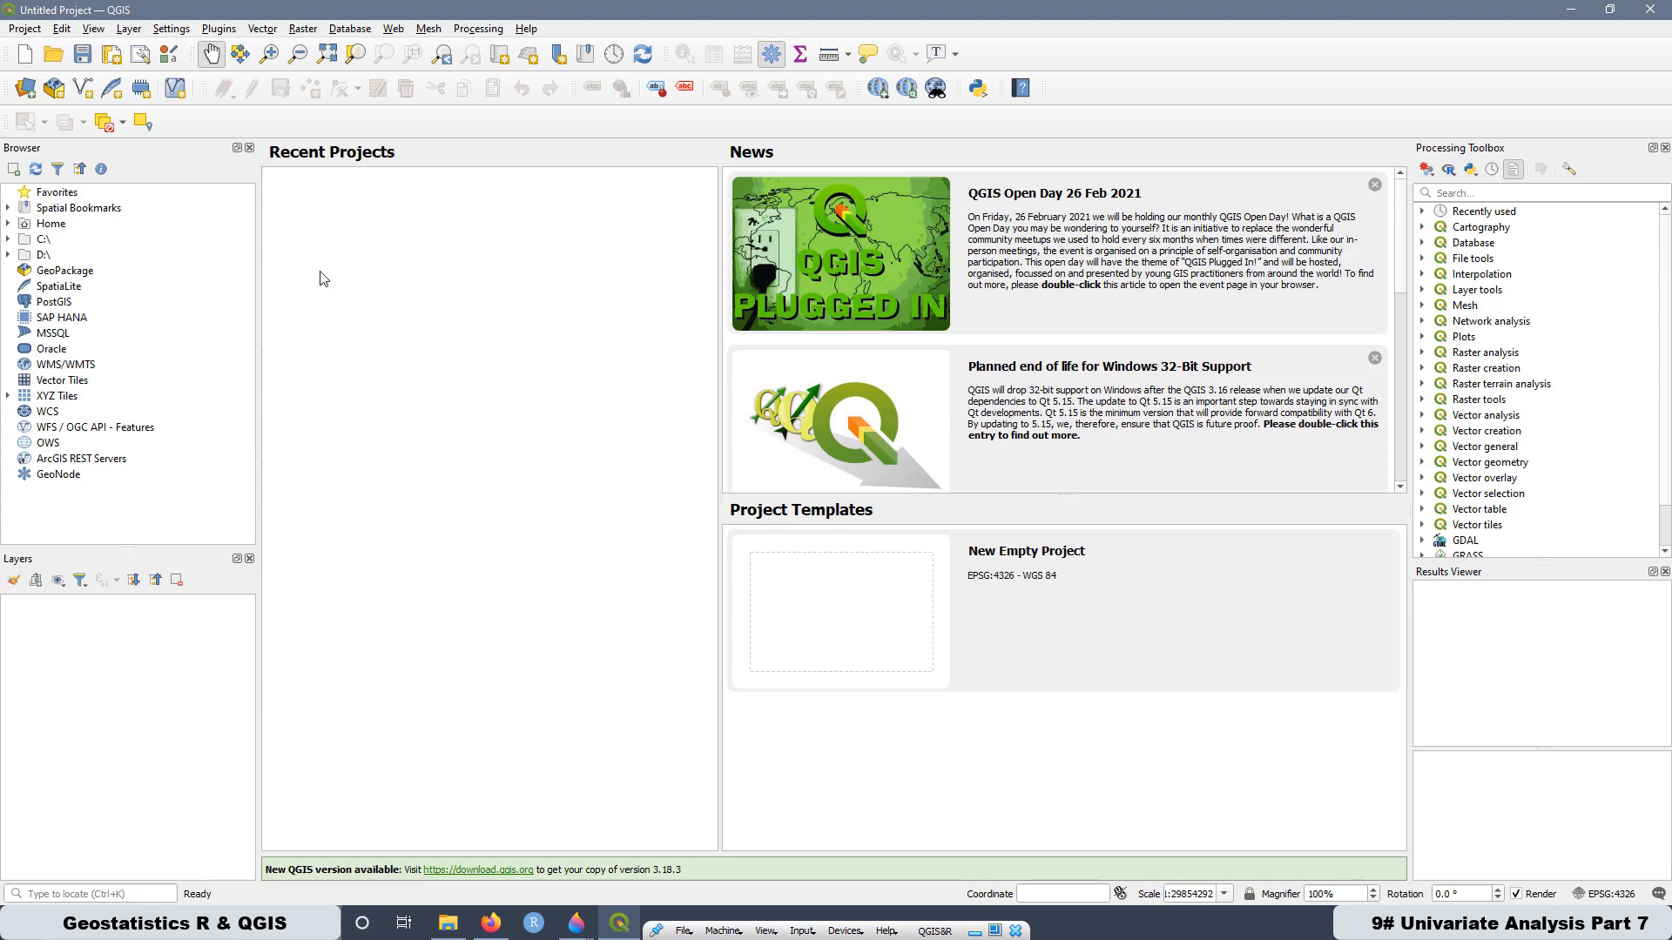
- Add the shapefile Data_Meuse_SHP.shp from the R&QGIS folder to the project as a vector layer
left_click(26, 91)
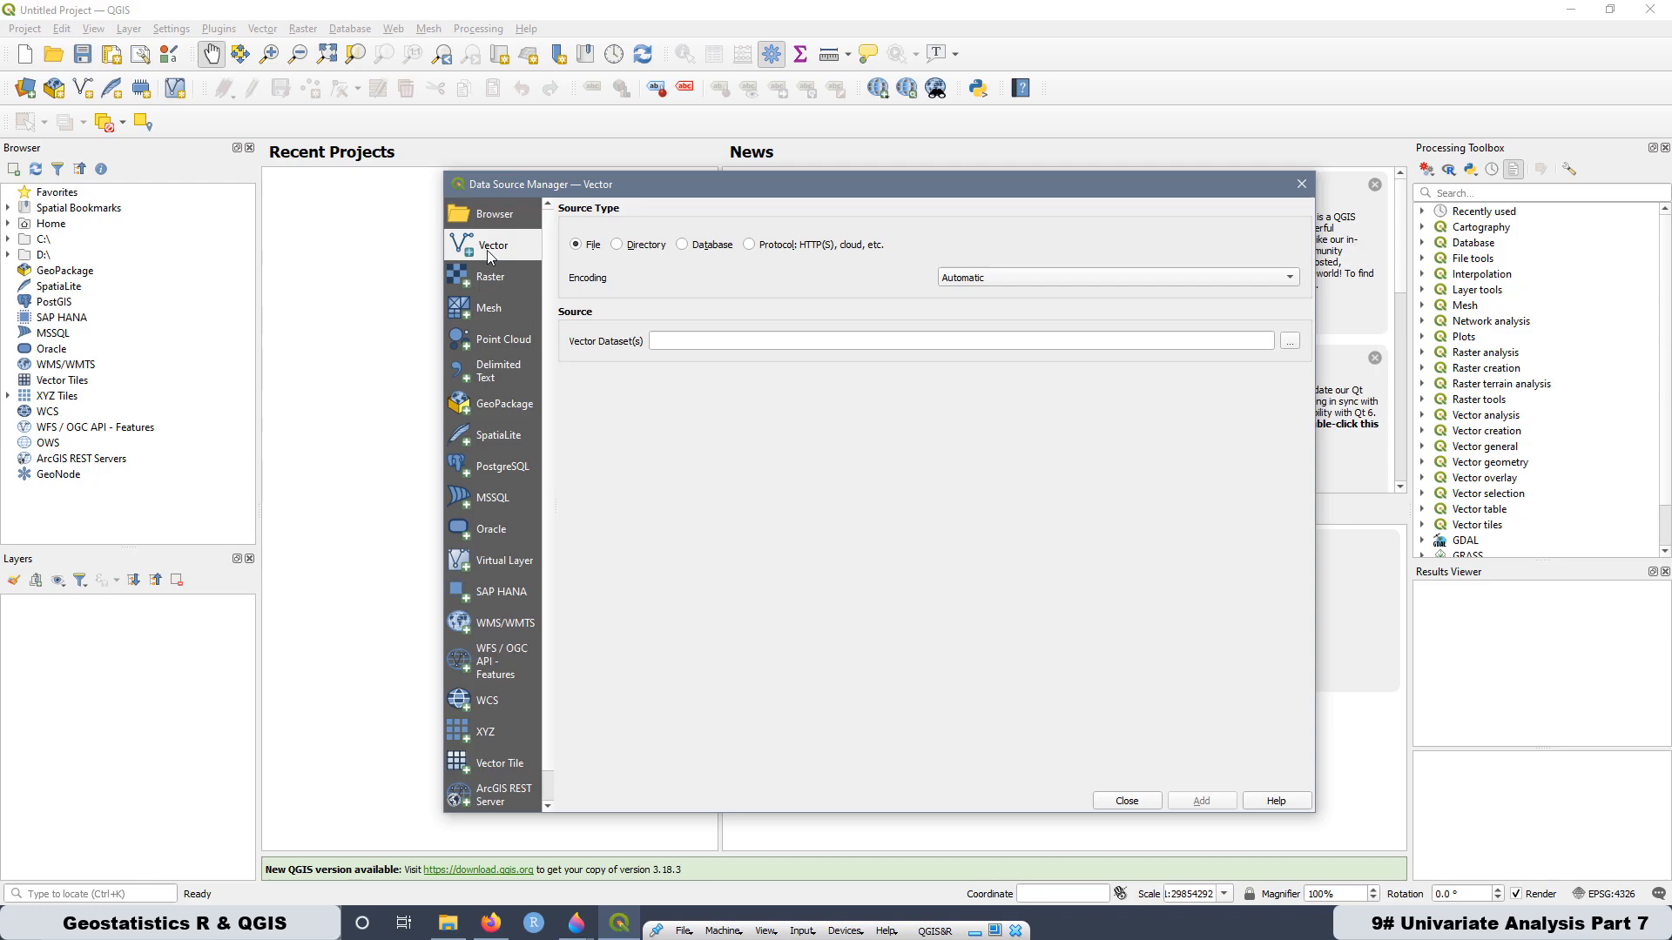
left_click(1289, 344)
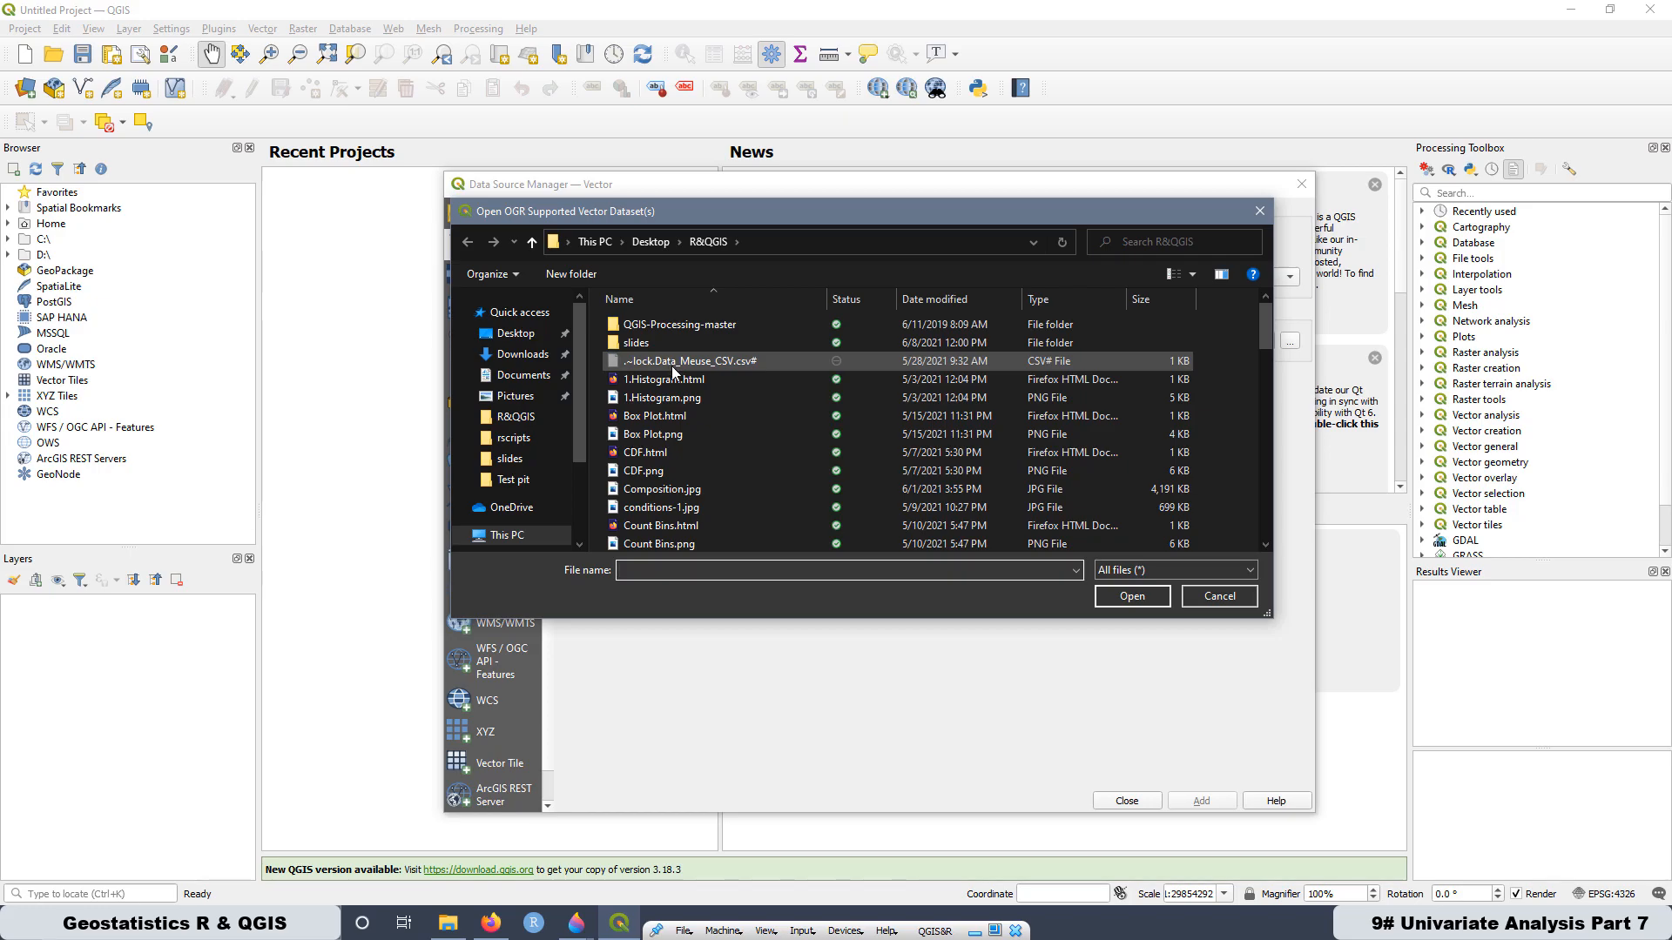
scroll(671, 384, "down", 1)
scroll(671, 394, "down", 4)
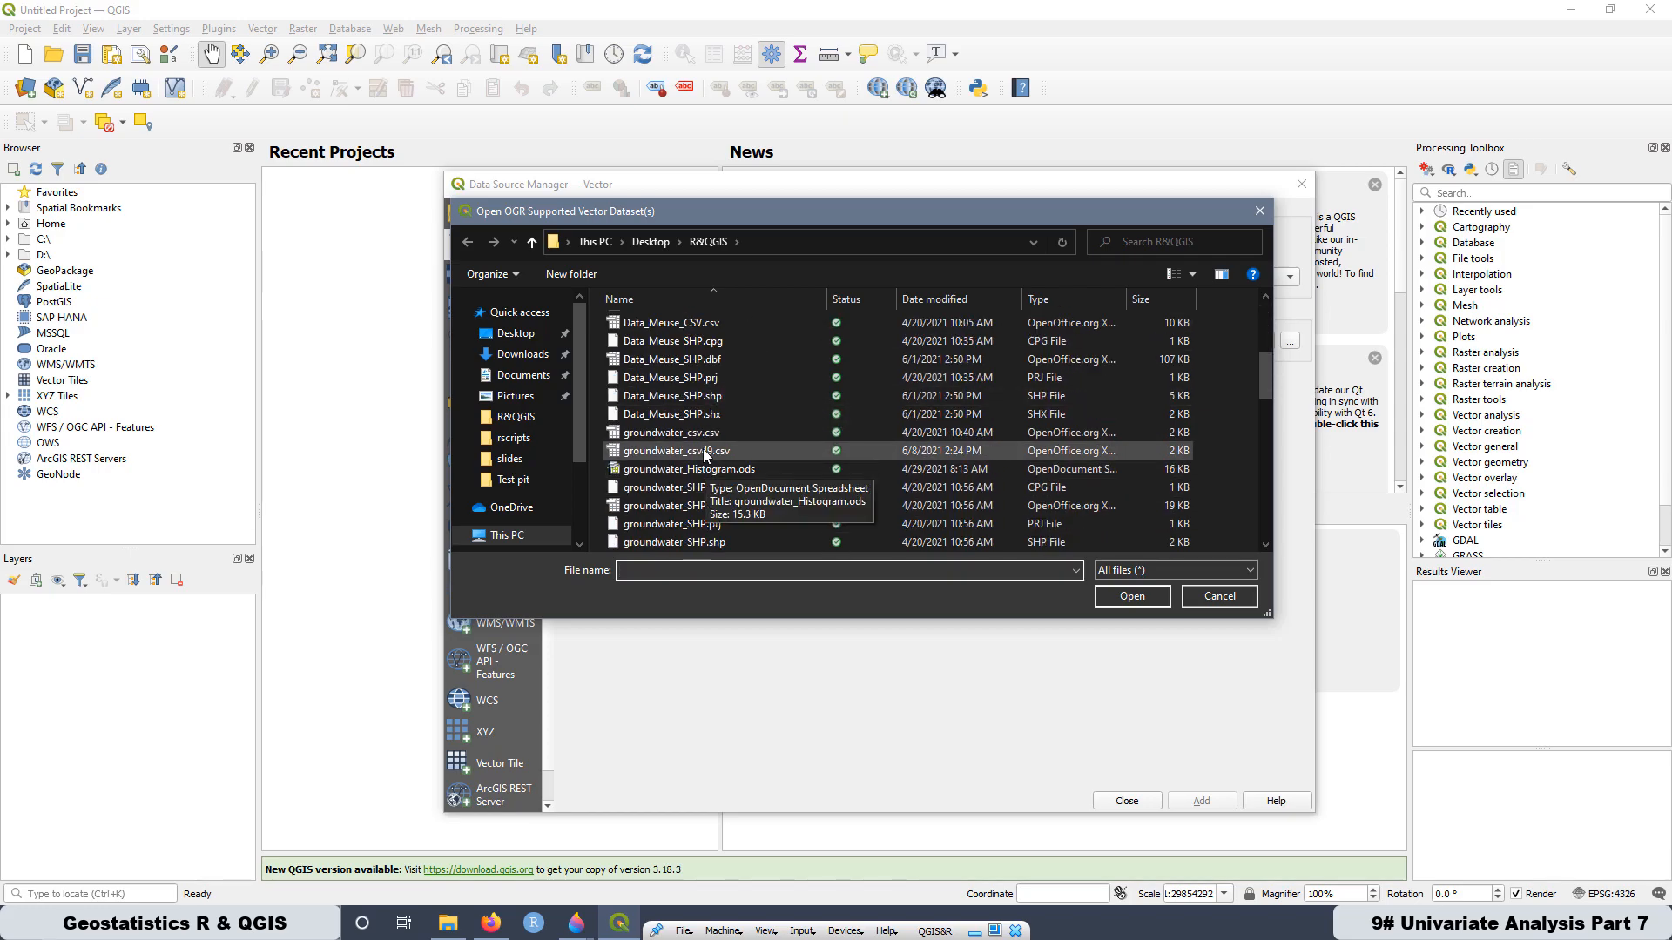
left_click(640, 403)
left_click(1132, 596)
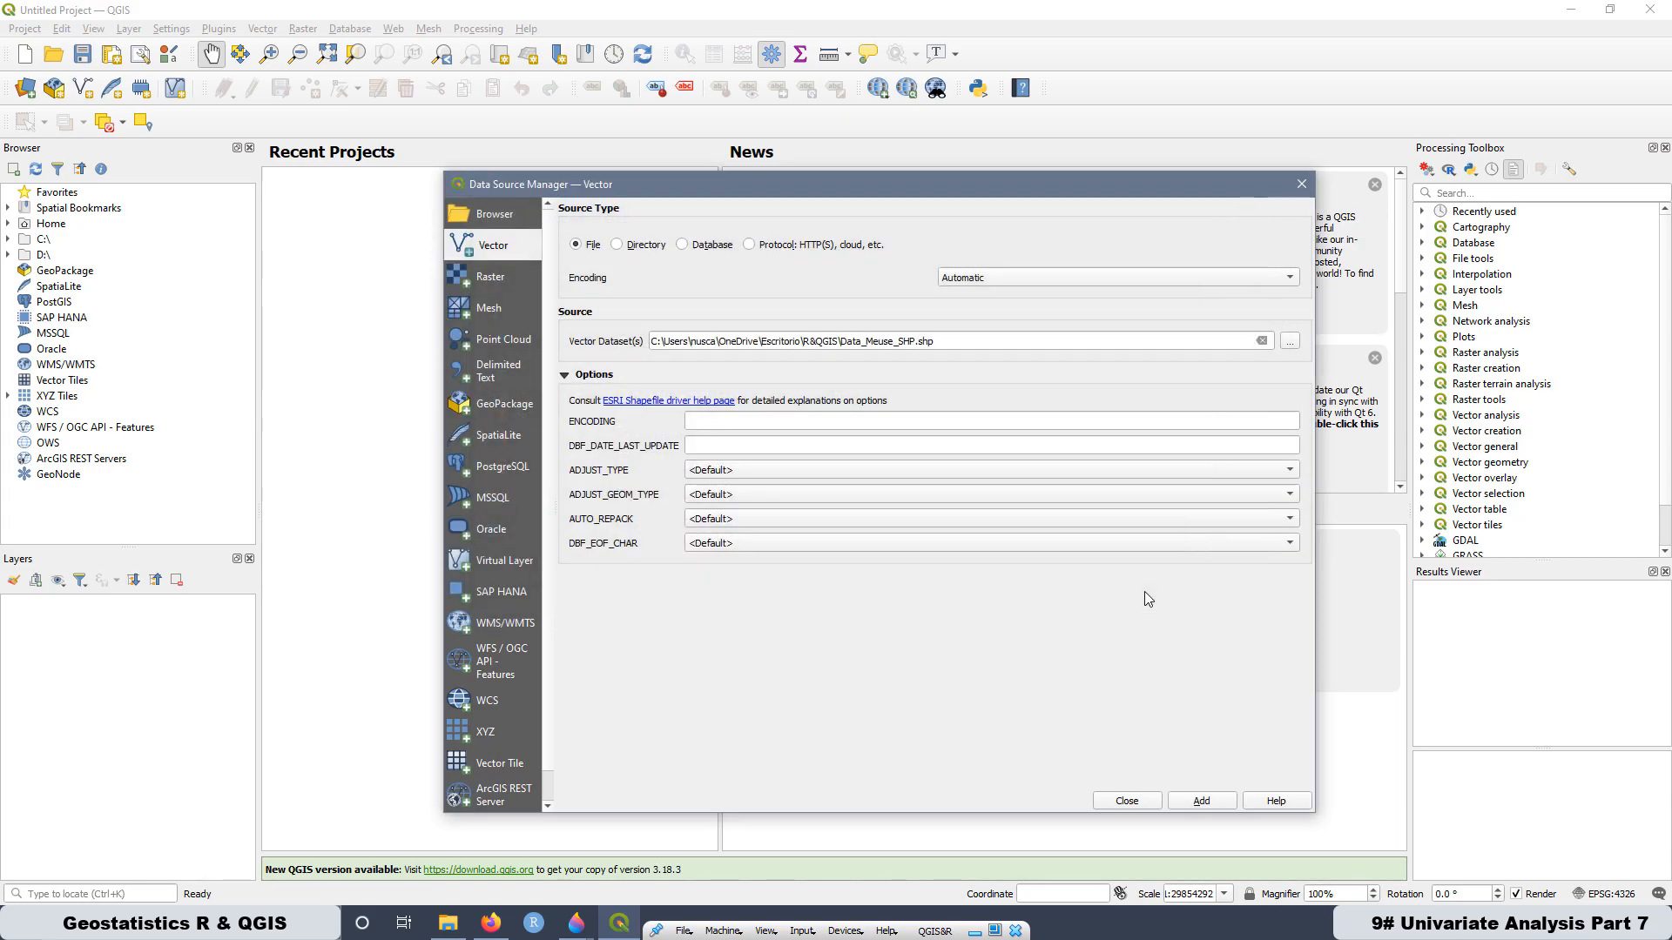
left_click(1199, 803)
left_click(980, 731)
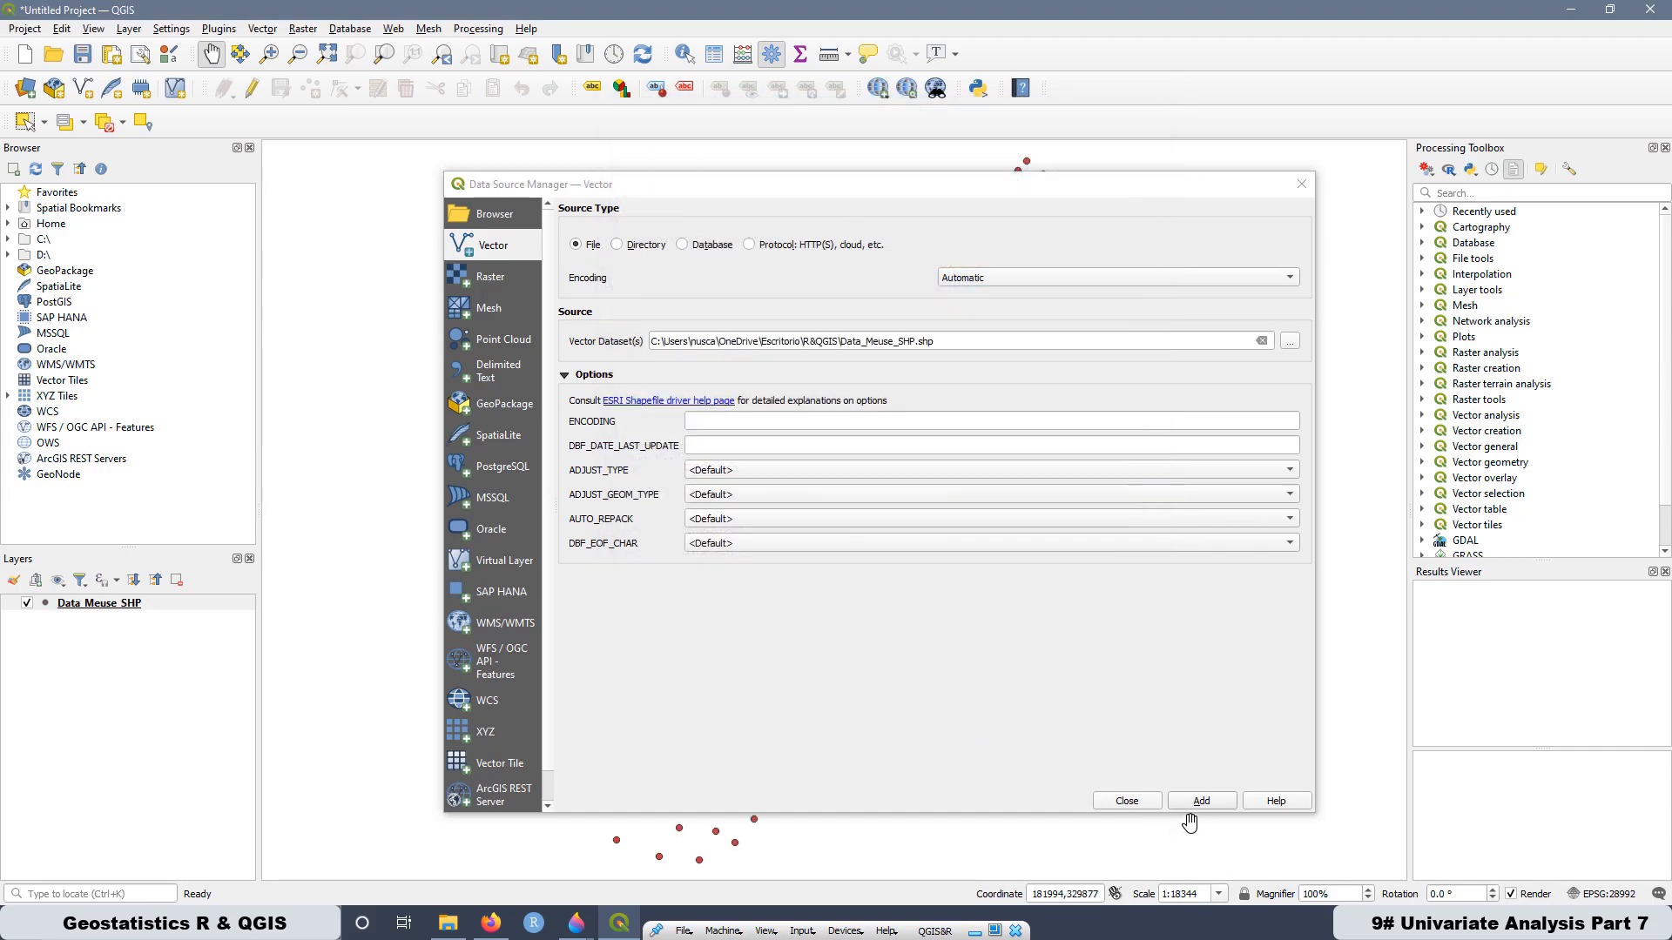
left_click(1123, 803)
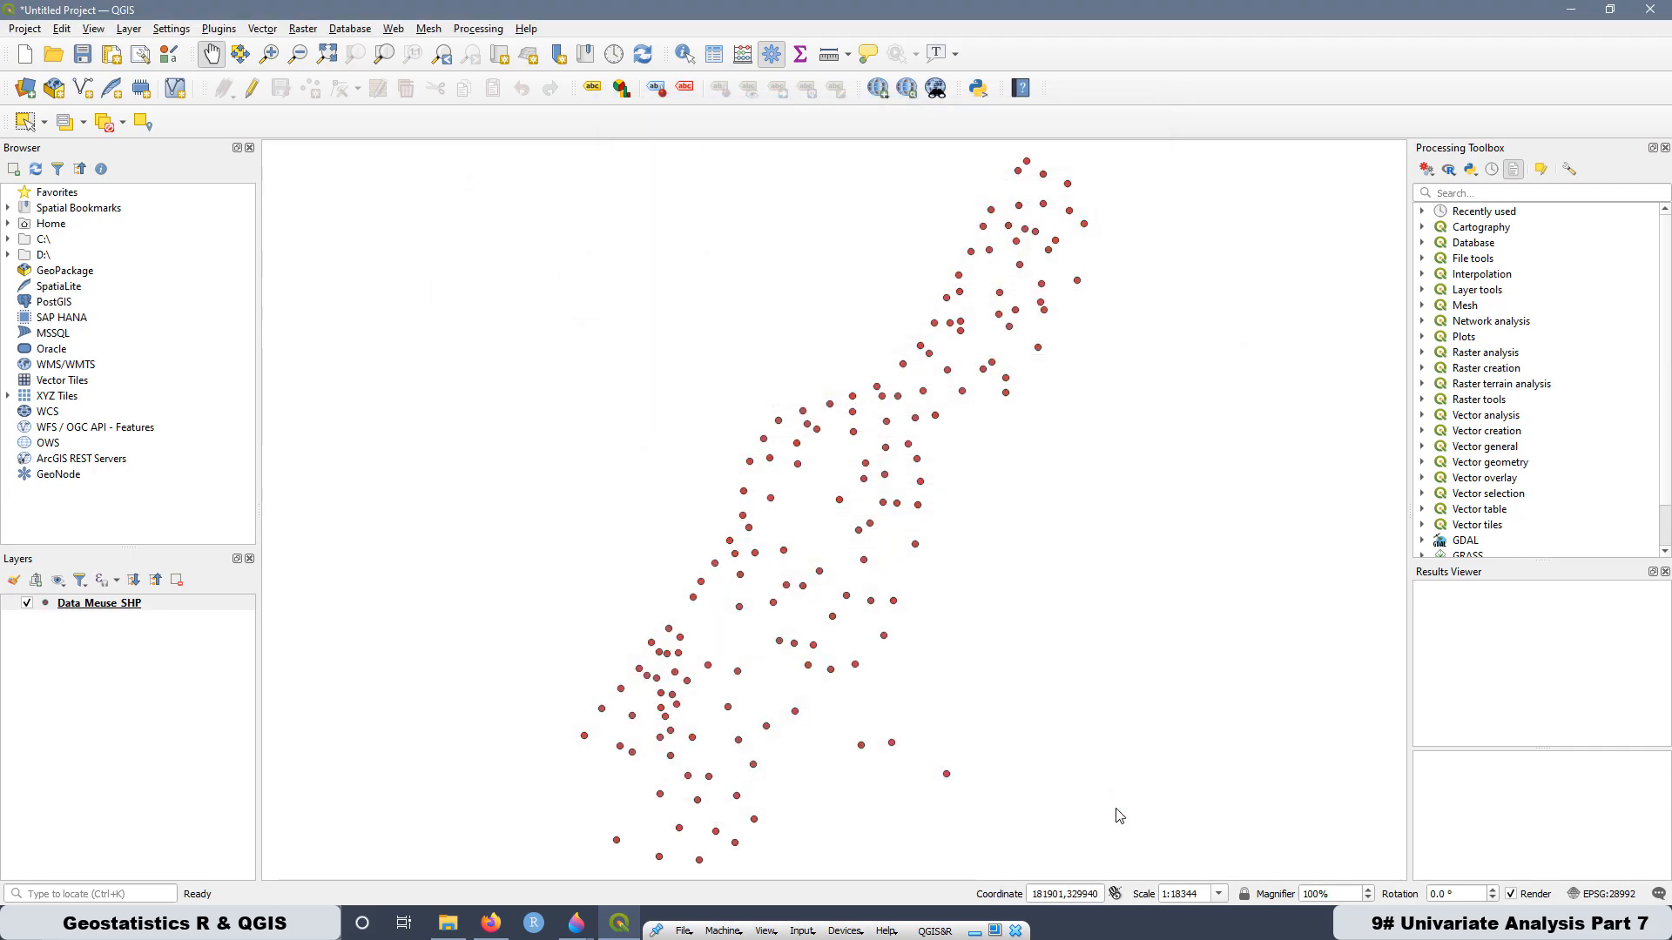
- Inspect the Data_Meuse_SHP attribute table, sorting it by zinc and by Log10Zinc, and close it
right_click(106, 603)
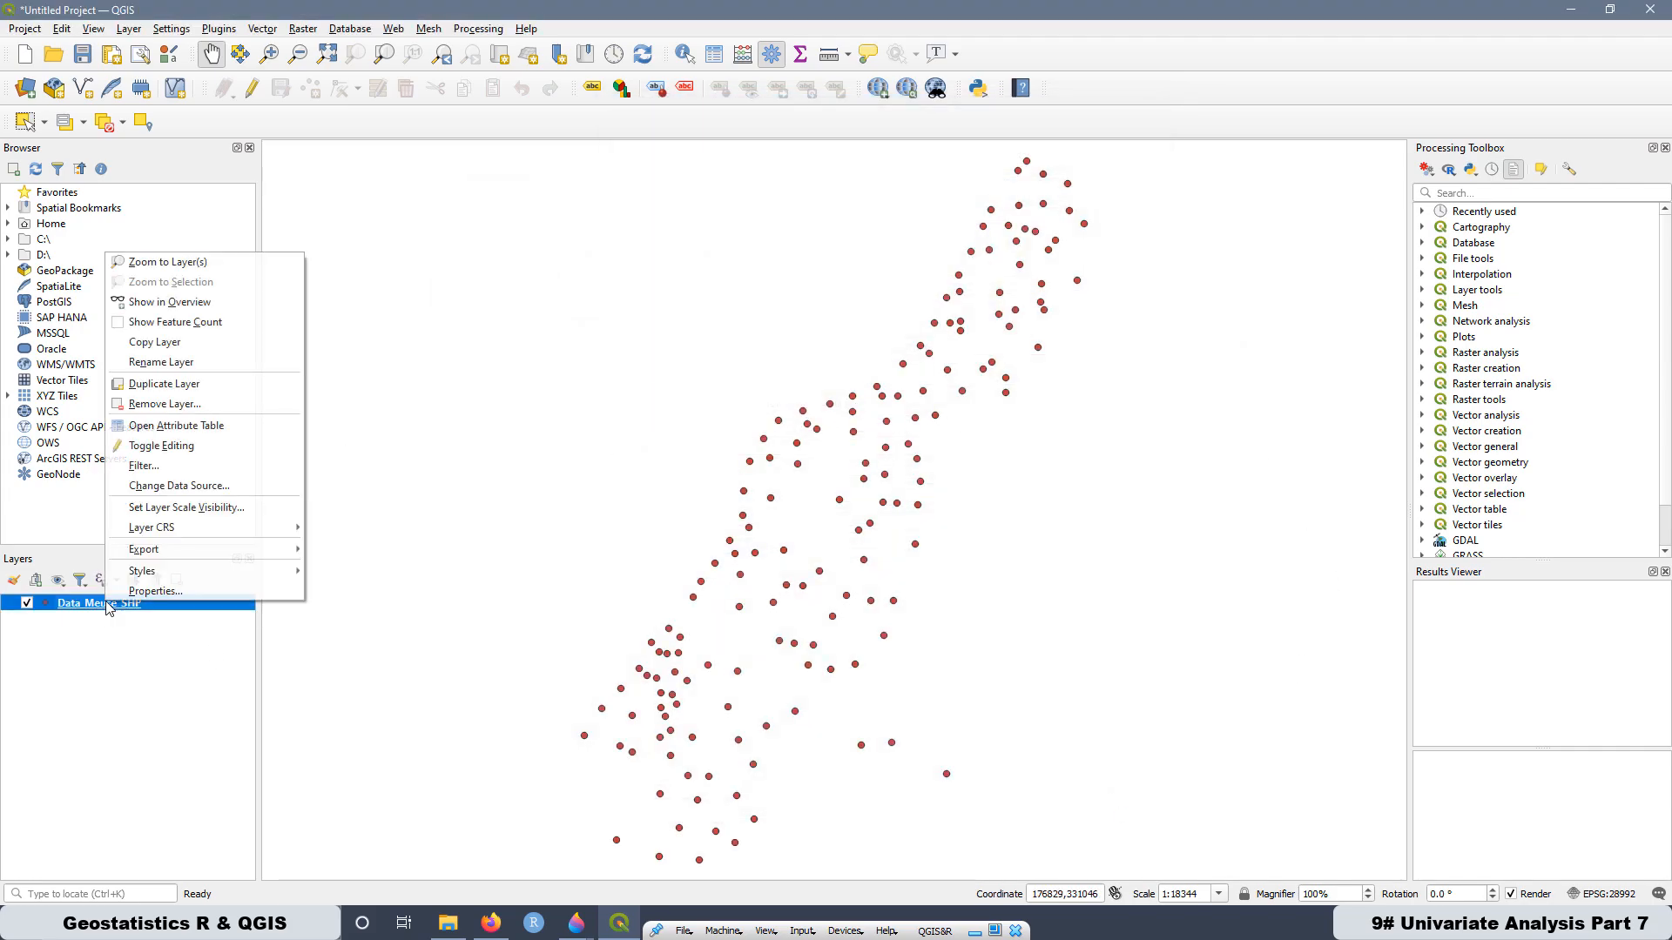
left_click(155, 425)
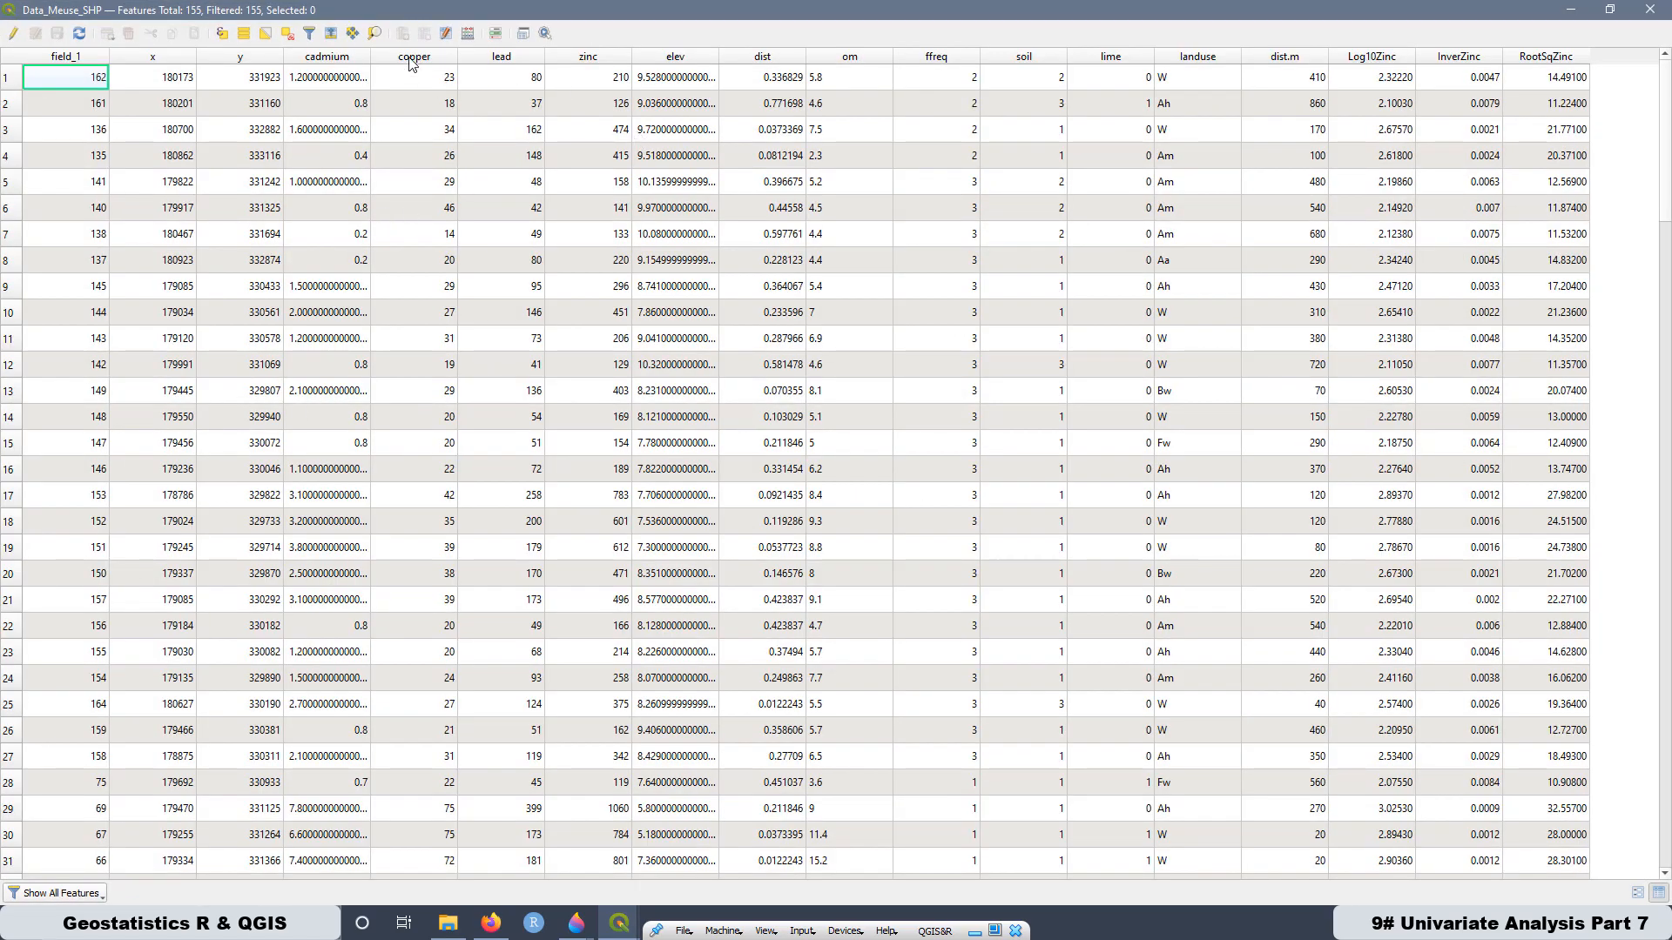
left_click(589, 59)
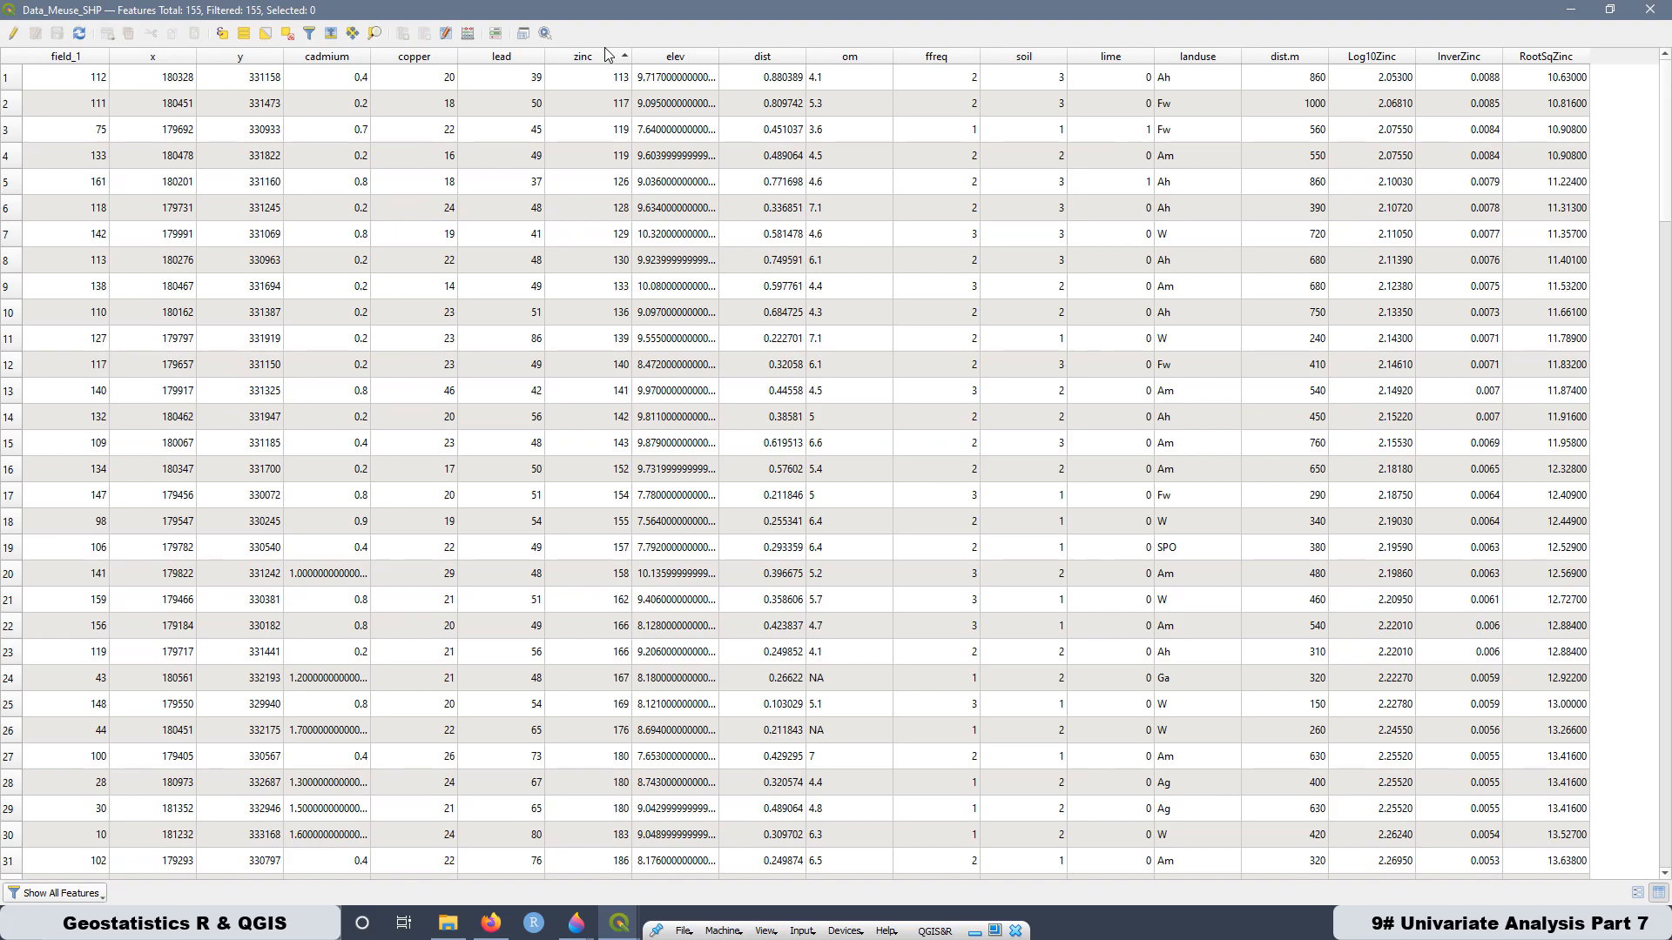
left_click(612, 59)
left_click(612, 59)
left_click(1393, 58)
left_click(1389, 57)
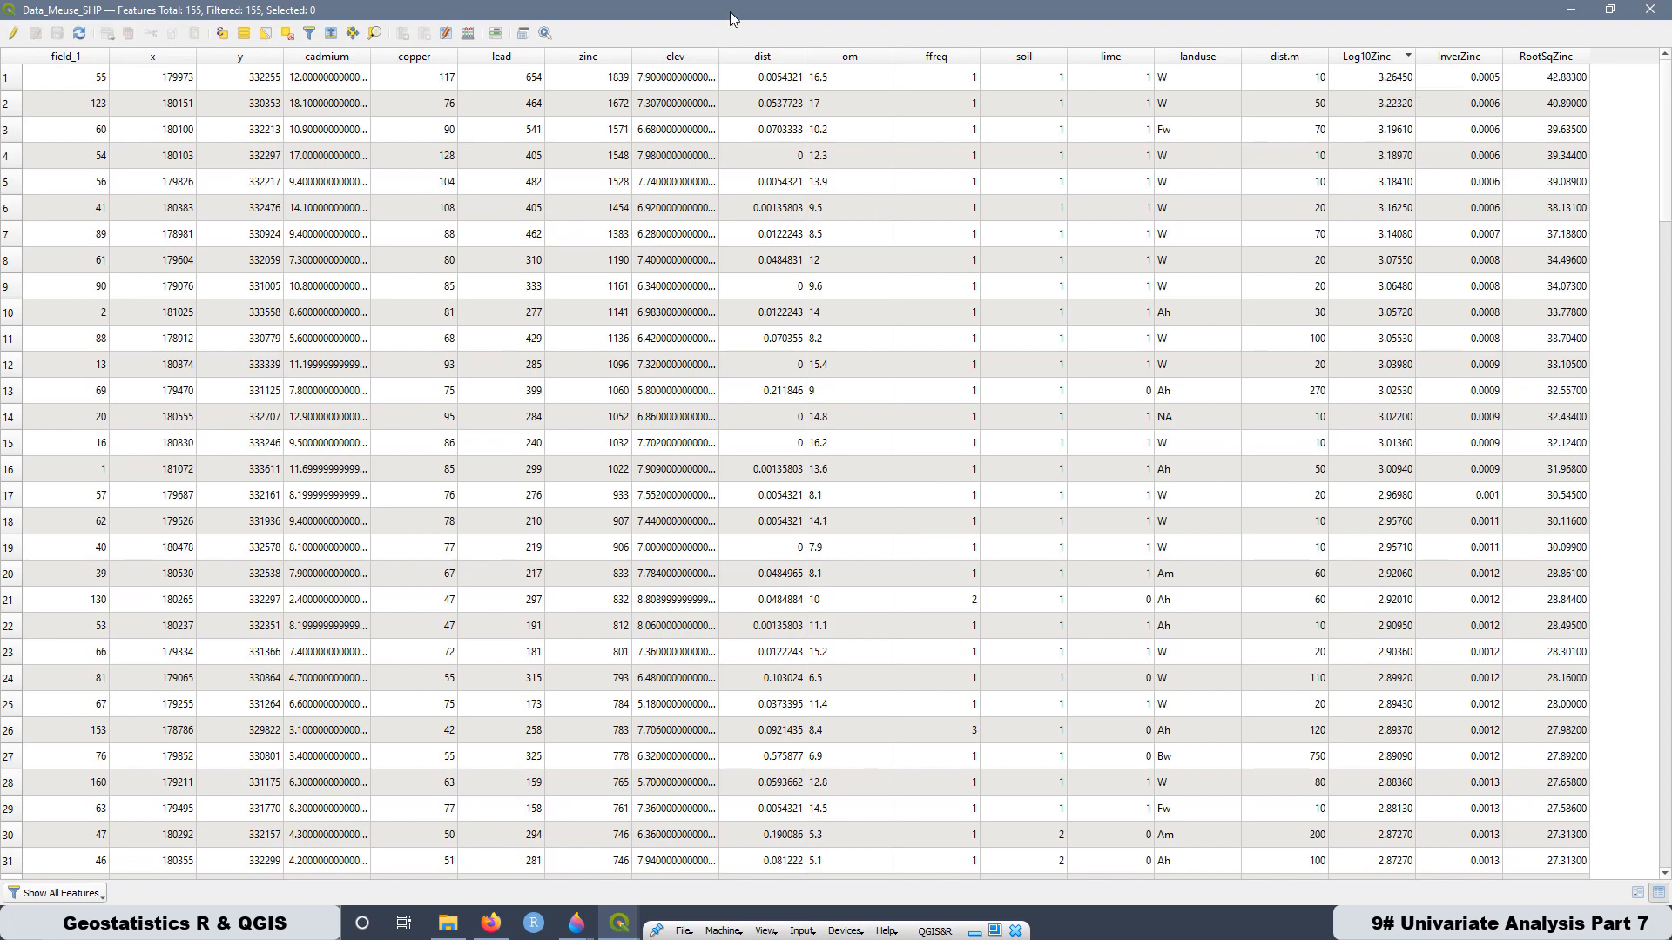
left_click(1651, 9)
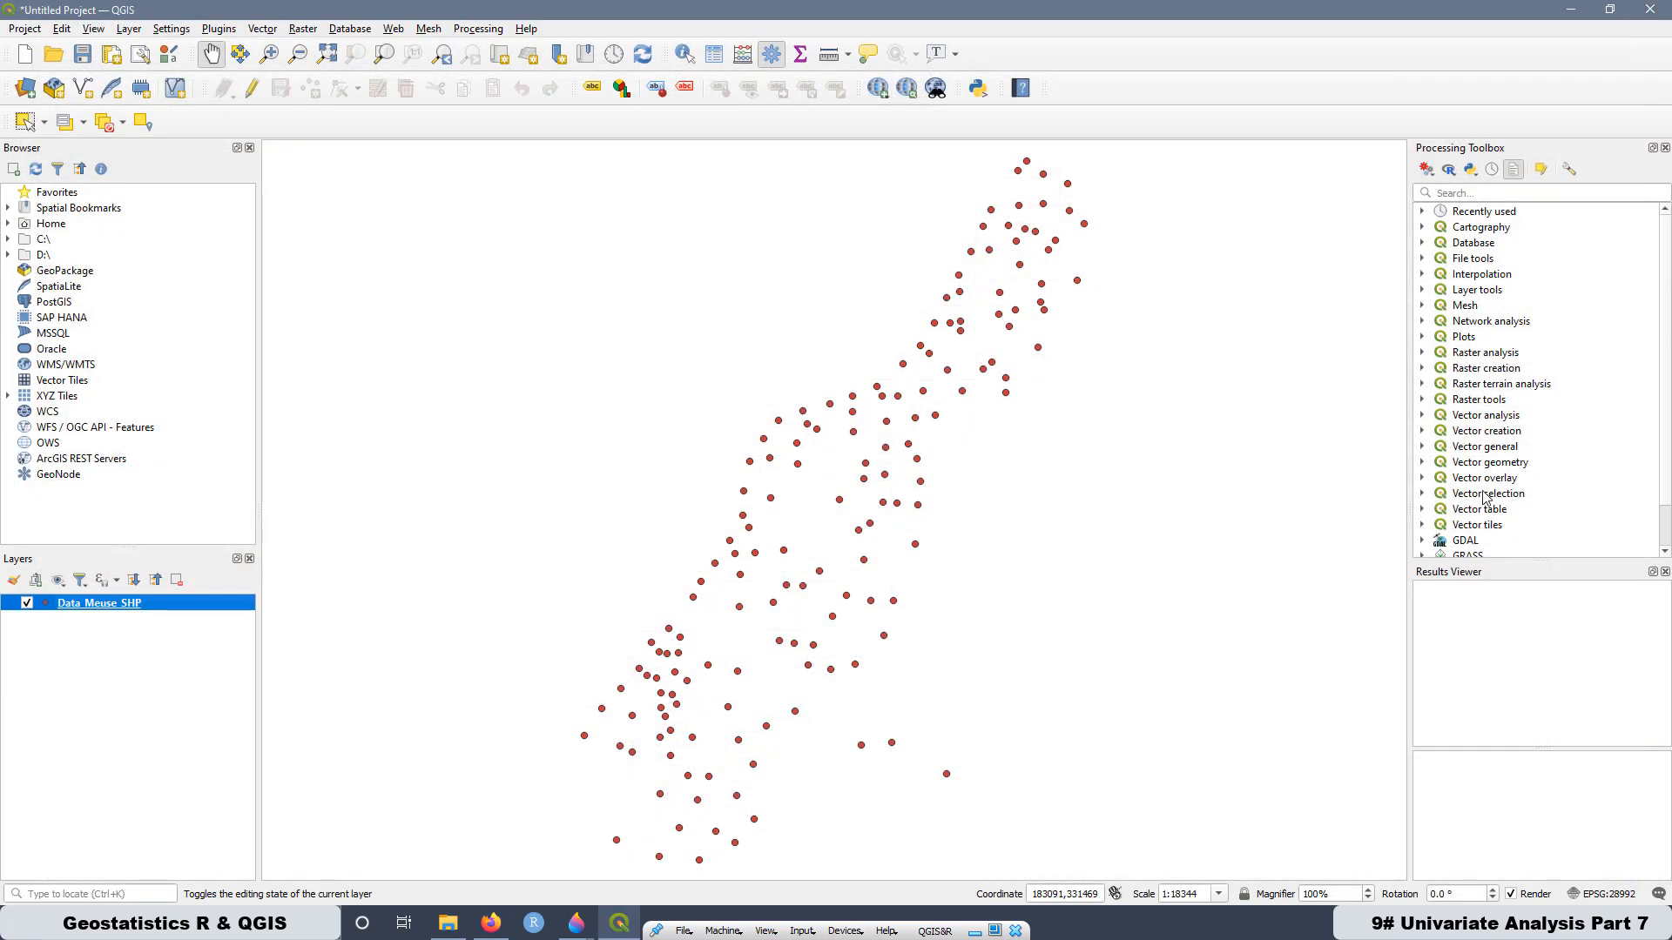
- Open 18. Kolmogorov-Smirlov test (Lillie) from the R provider's R&QGIS_Course group
scroll(1485, 498, "down", 1)
left_click(1422, 526)
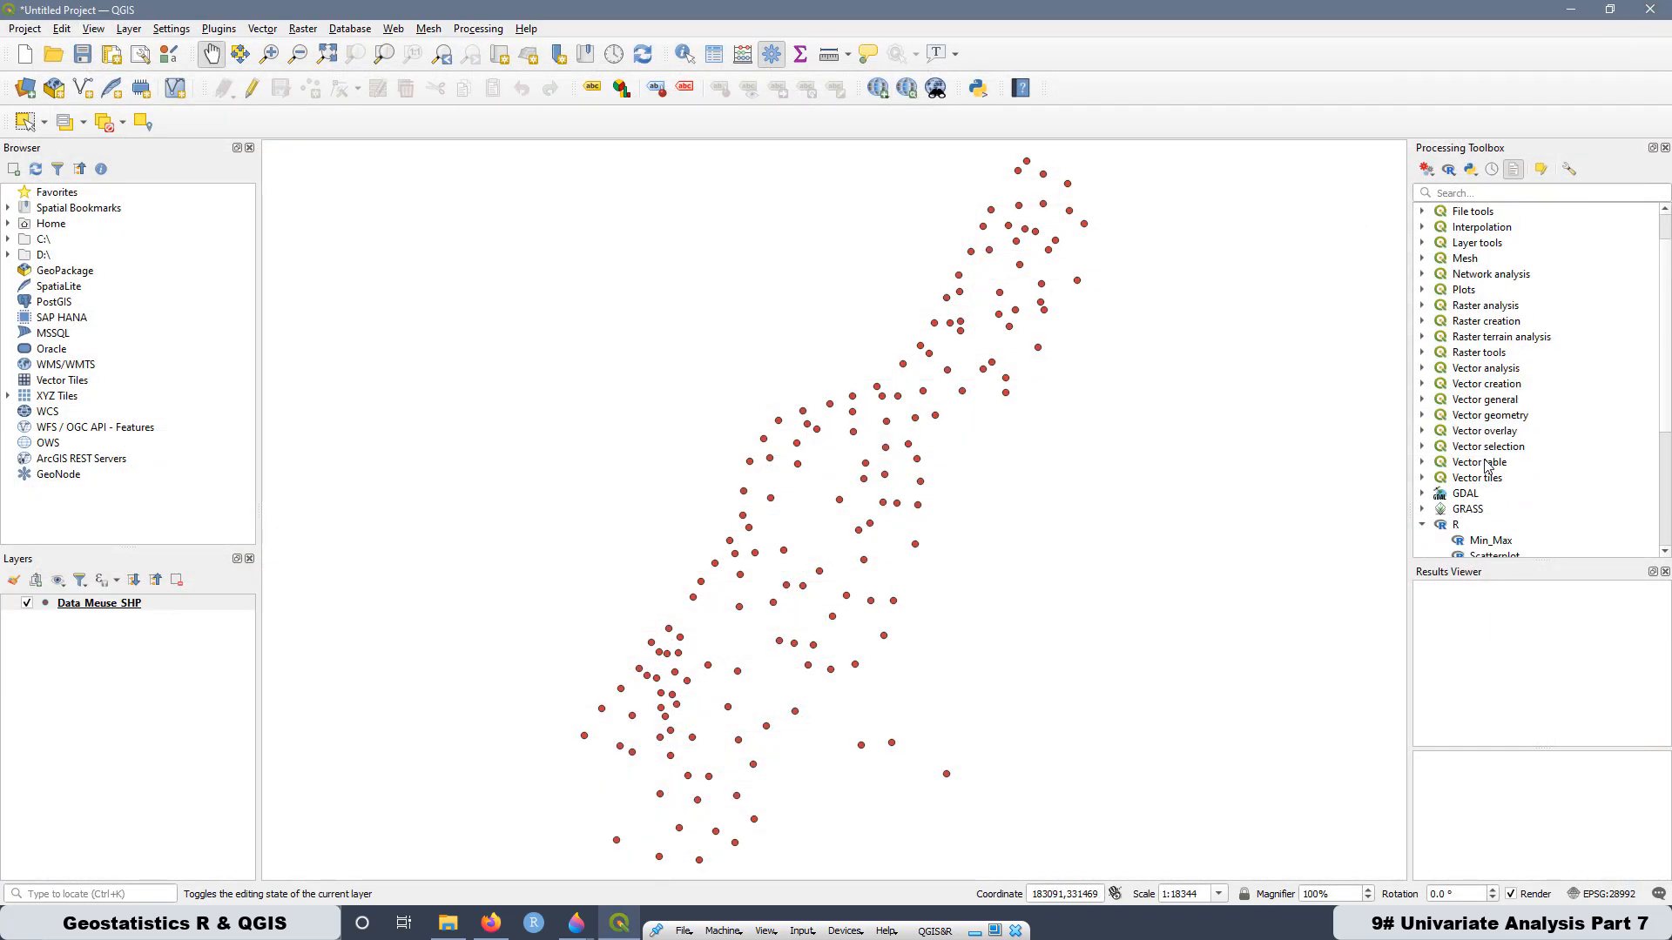
scroll(1428, 523, "down", 5)
left_click(1440, 506)
scroll(1515, 435, "down", 5)
left_click(1516, 436)
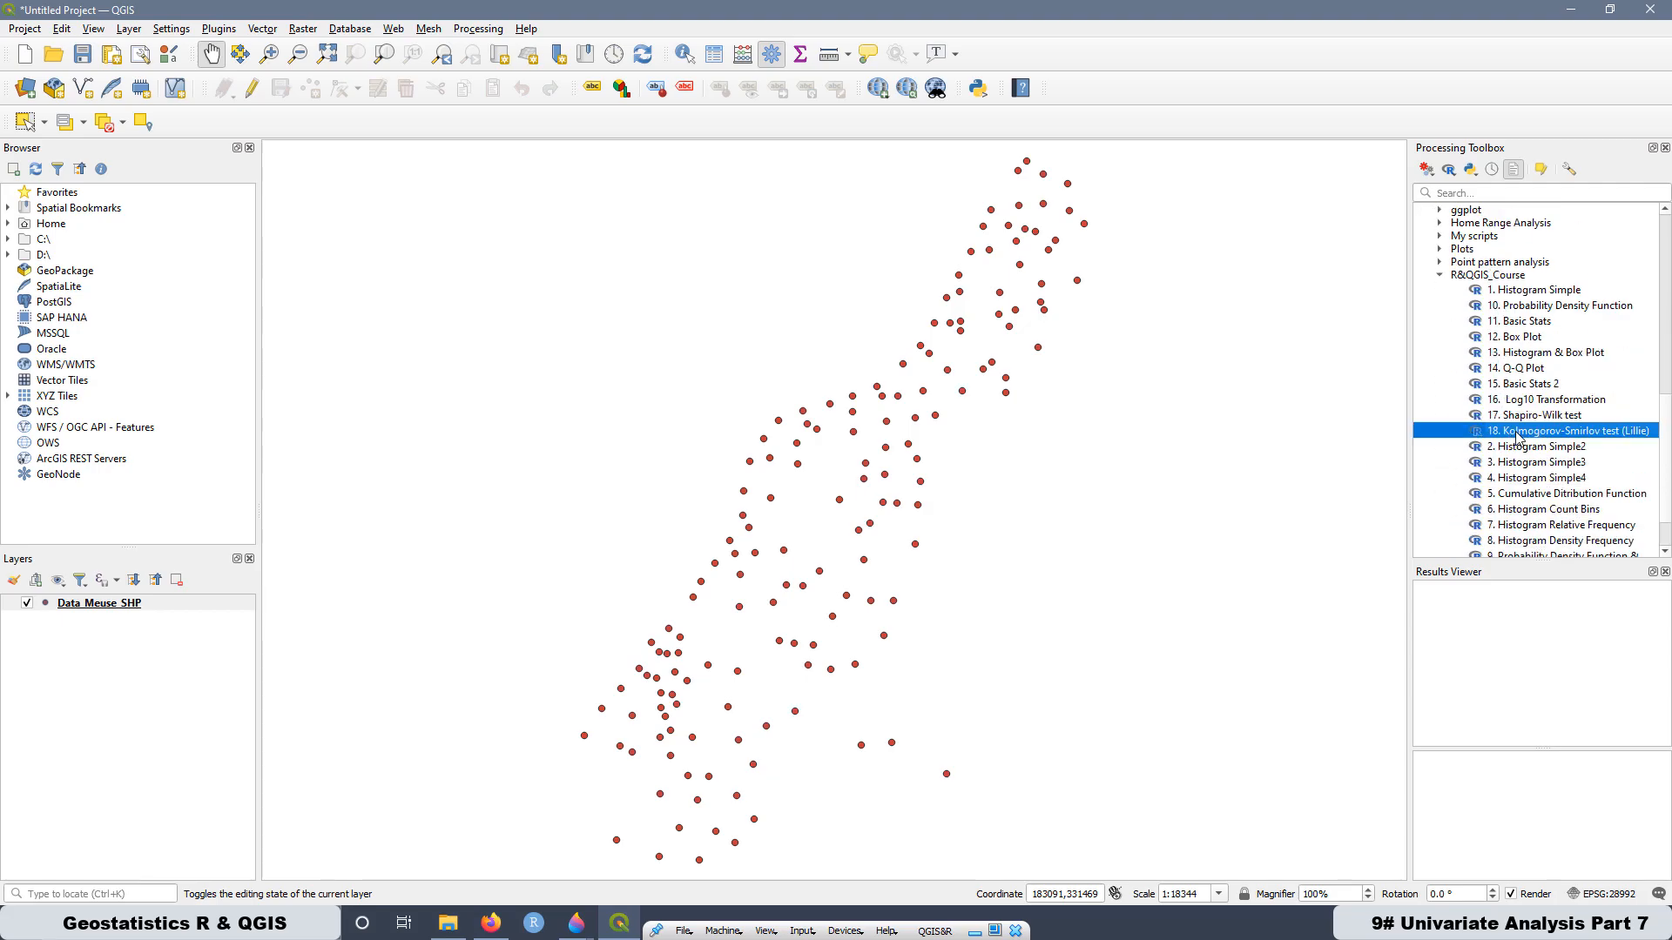
double_click(1516, 435)
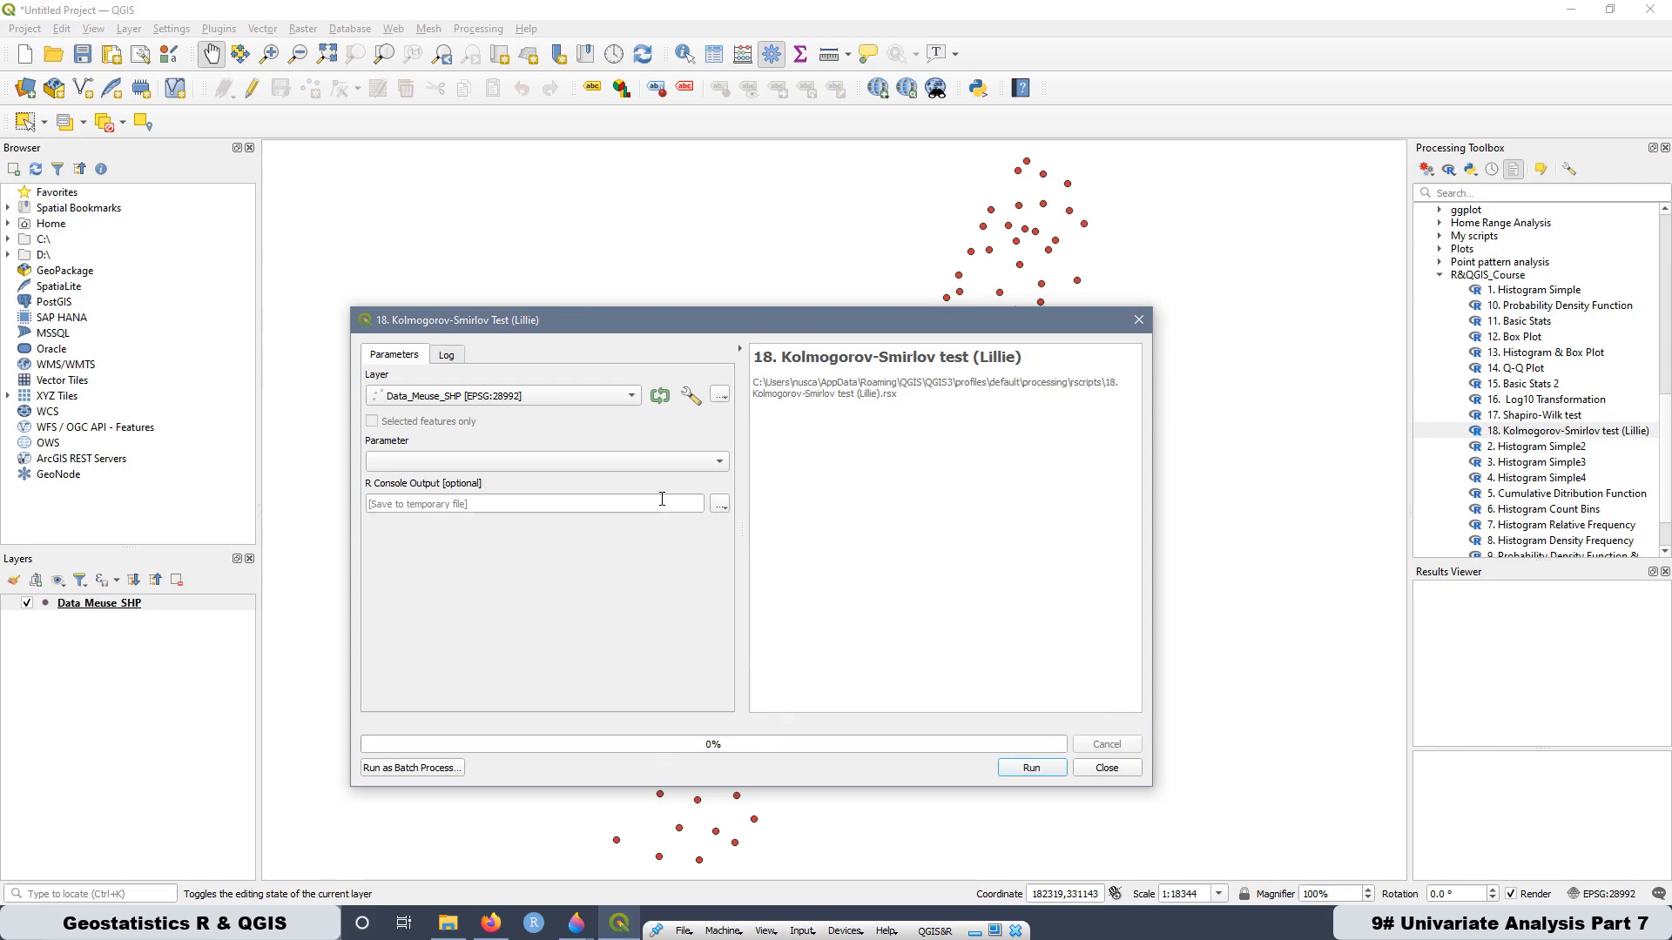
- Set Data_Meuse_SHP as the test's layer and Log10Zinc as its parameter
left_click(425, 399)
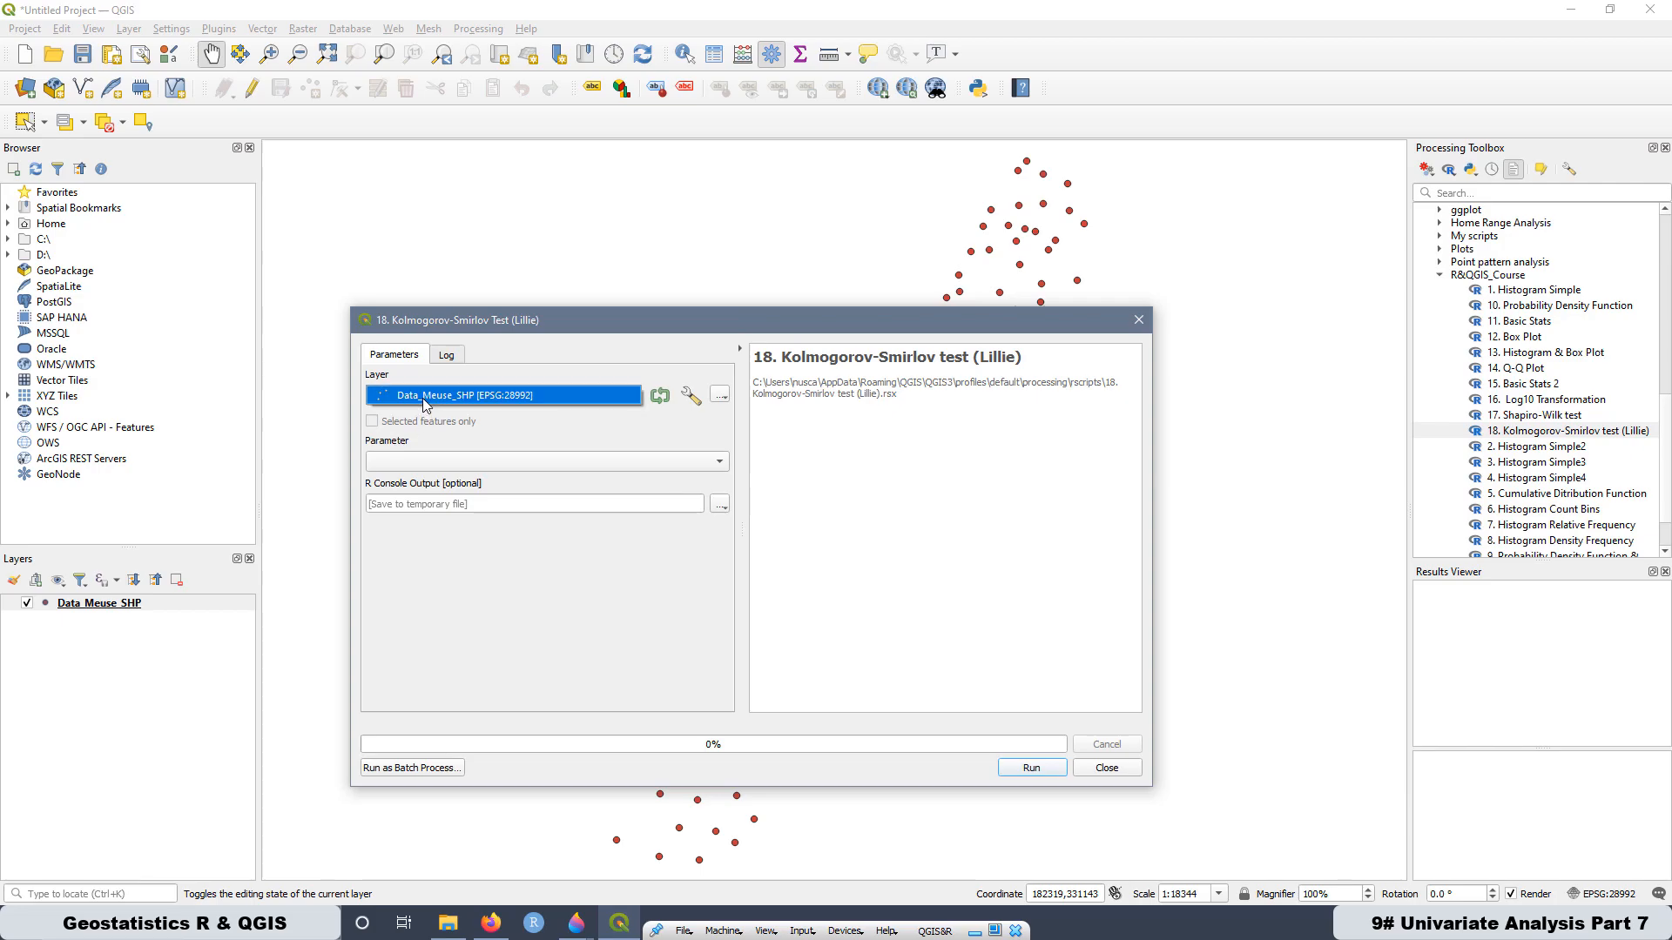
left_click(422, 399)
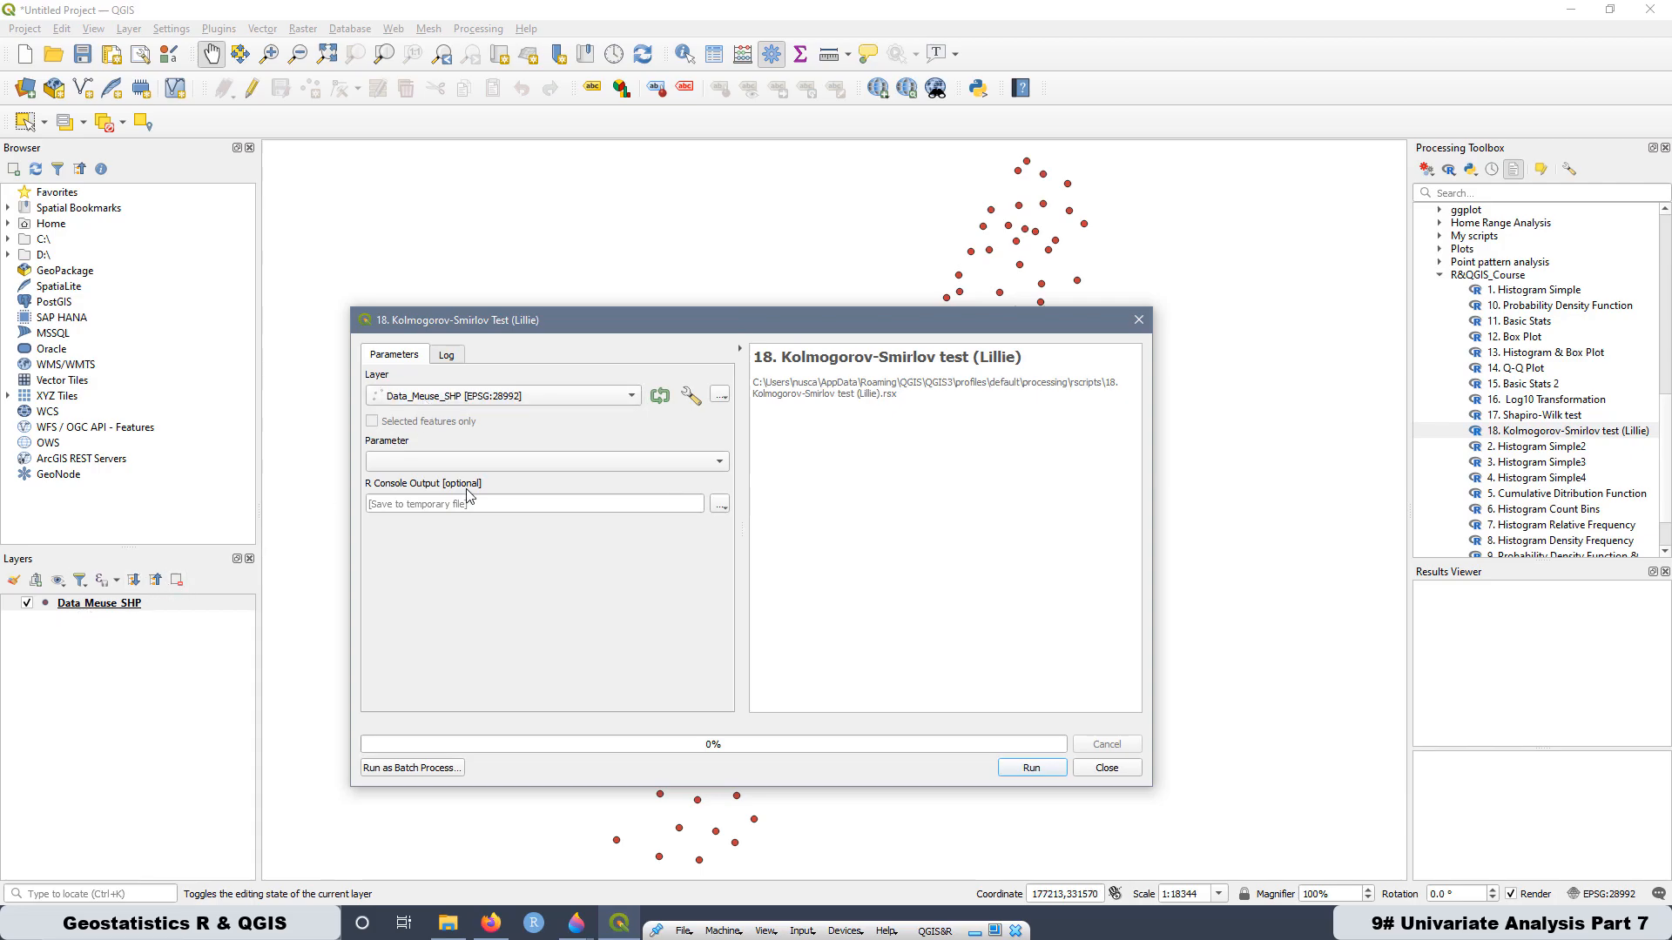
left_click(453, 464)
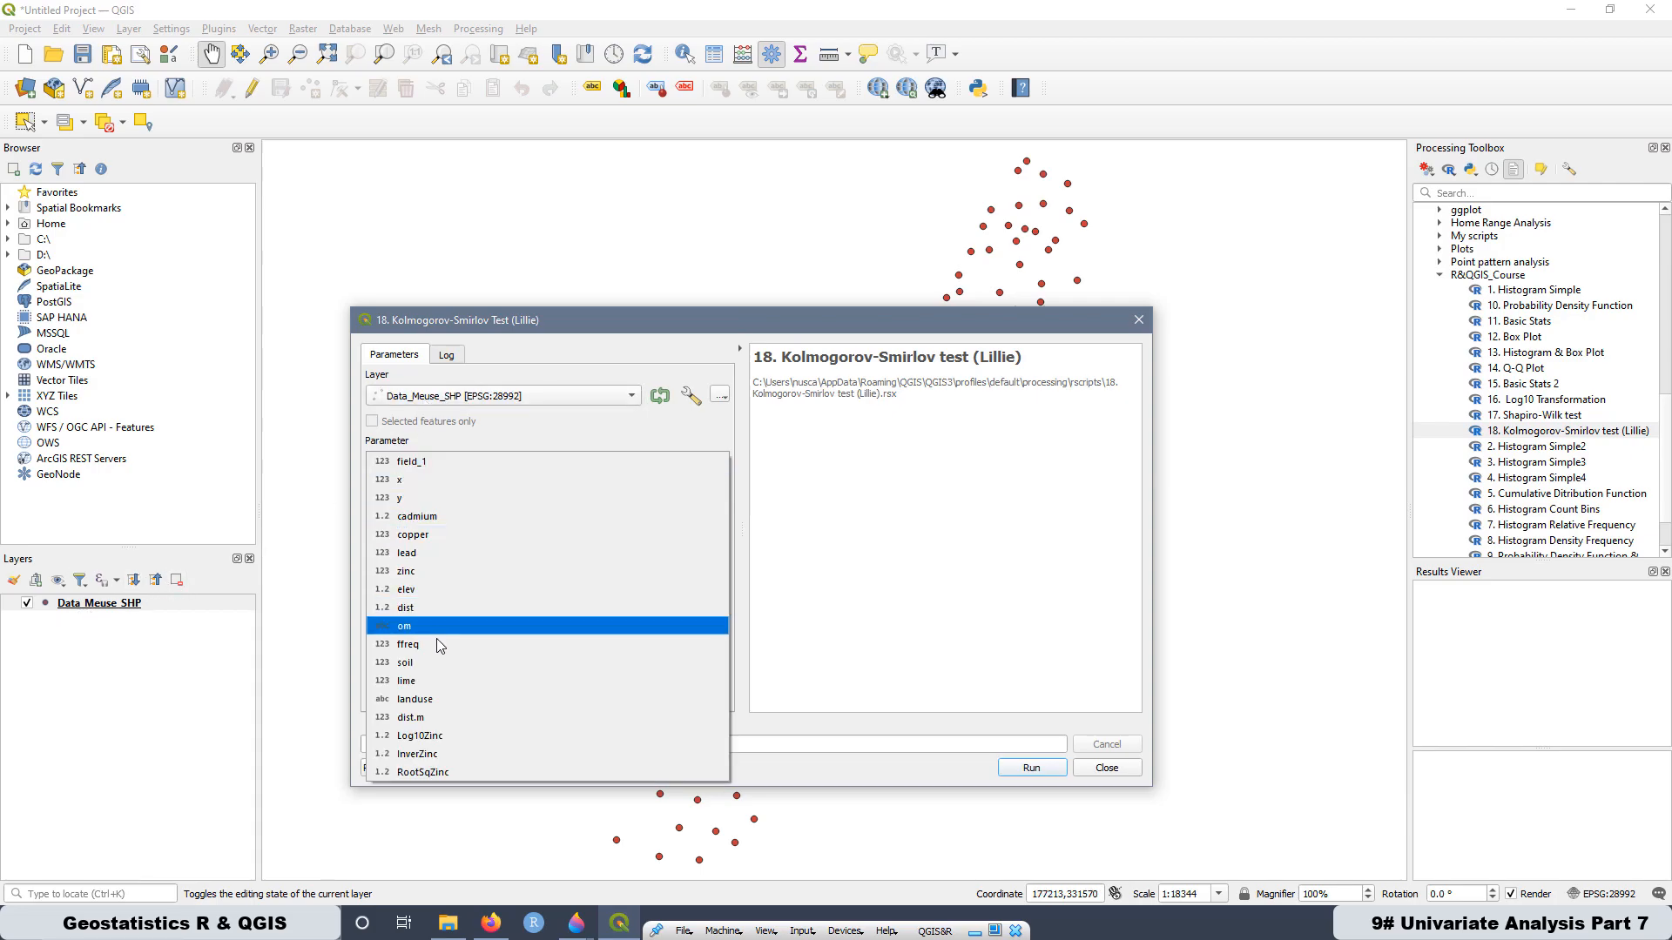
left_click(424, 736)
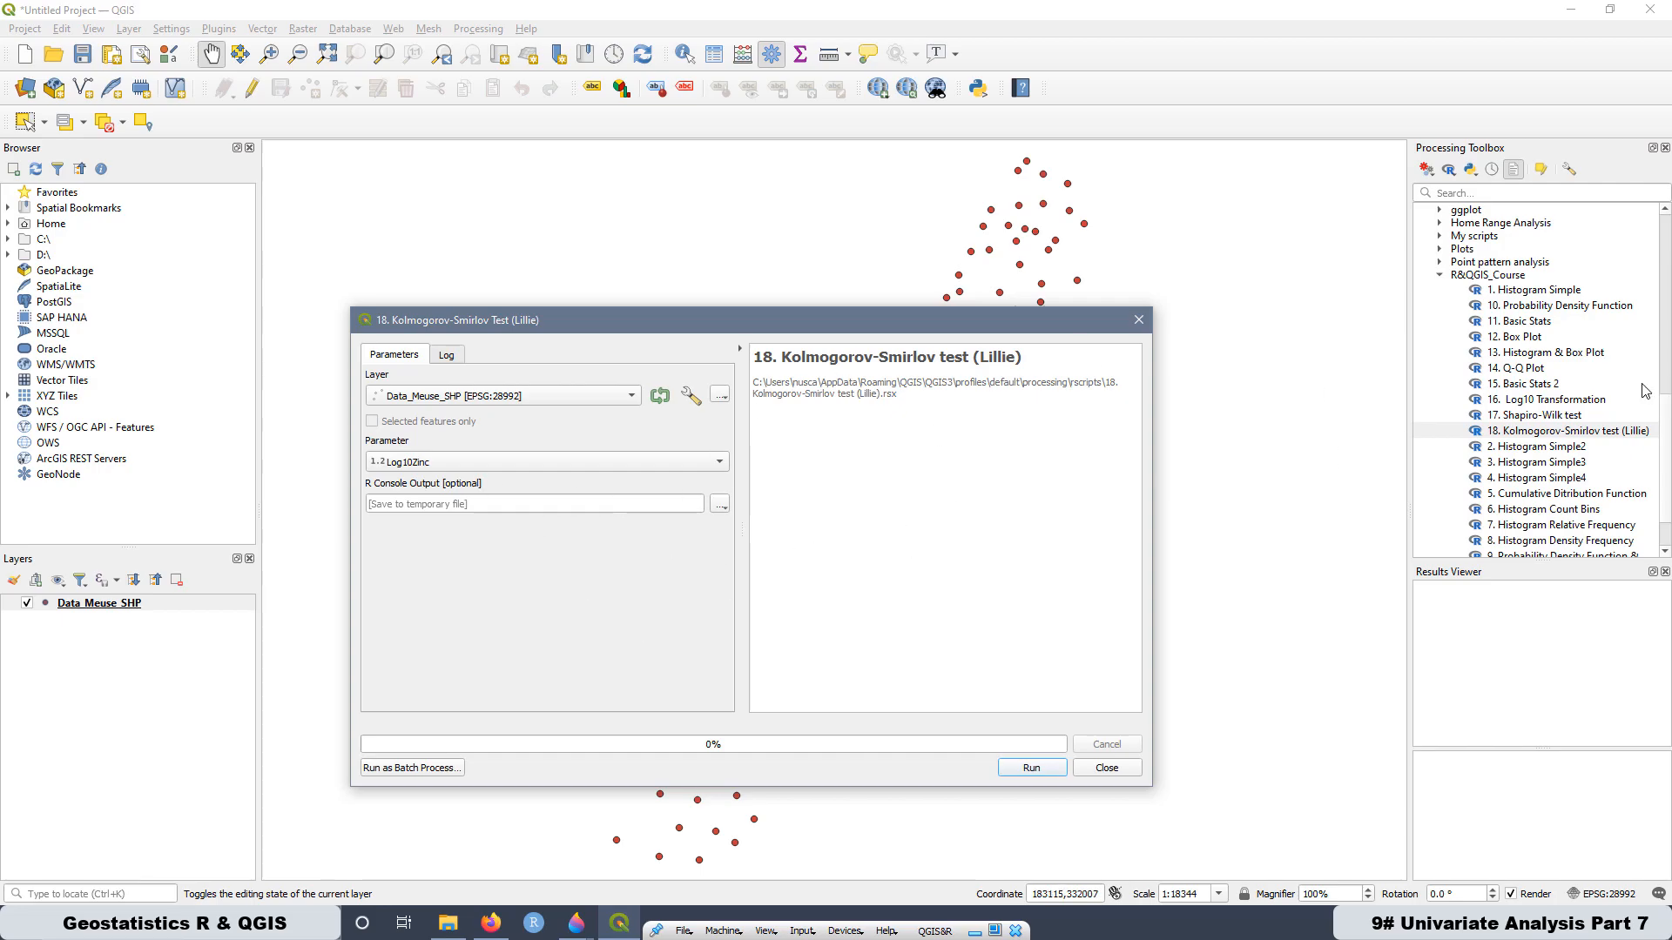
- Open the Kolmogorov-Smirlov test (Lillie) script in the editor, examine its library(nortest) line, and close it
right_click(1513, 431)
left_click(1515, 505)
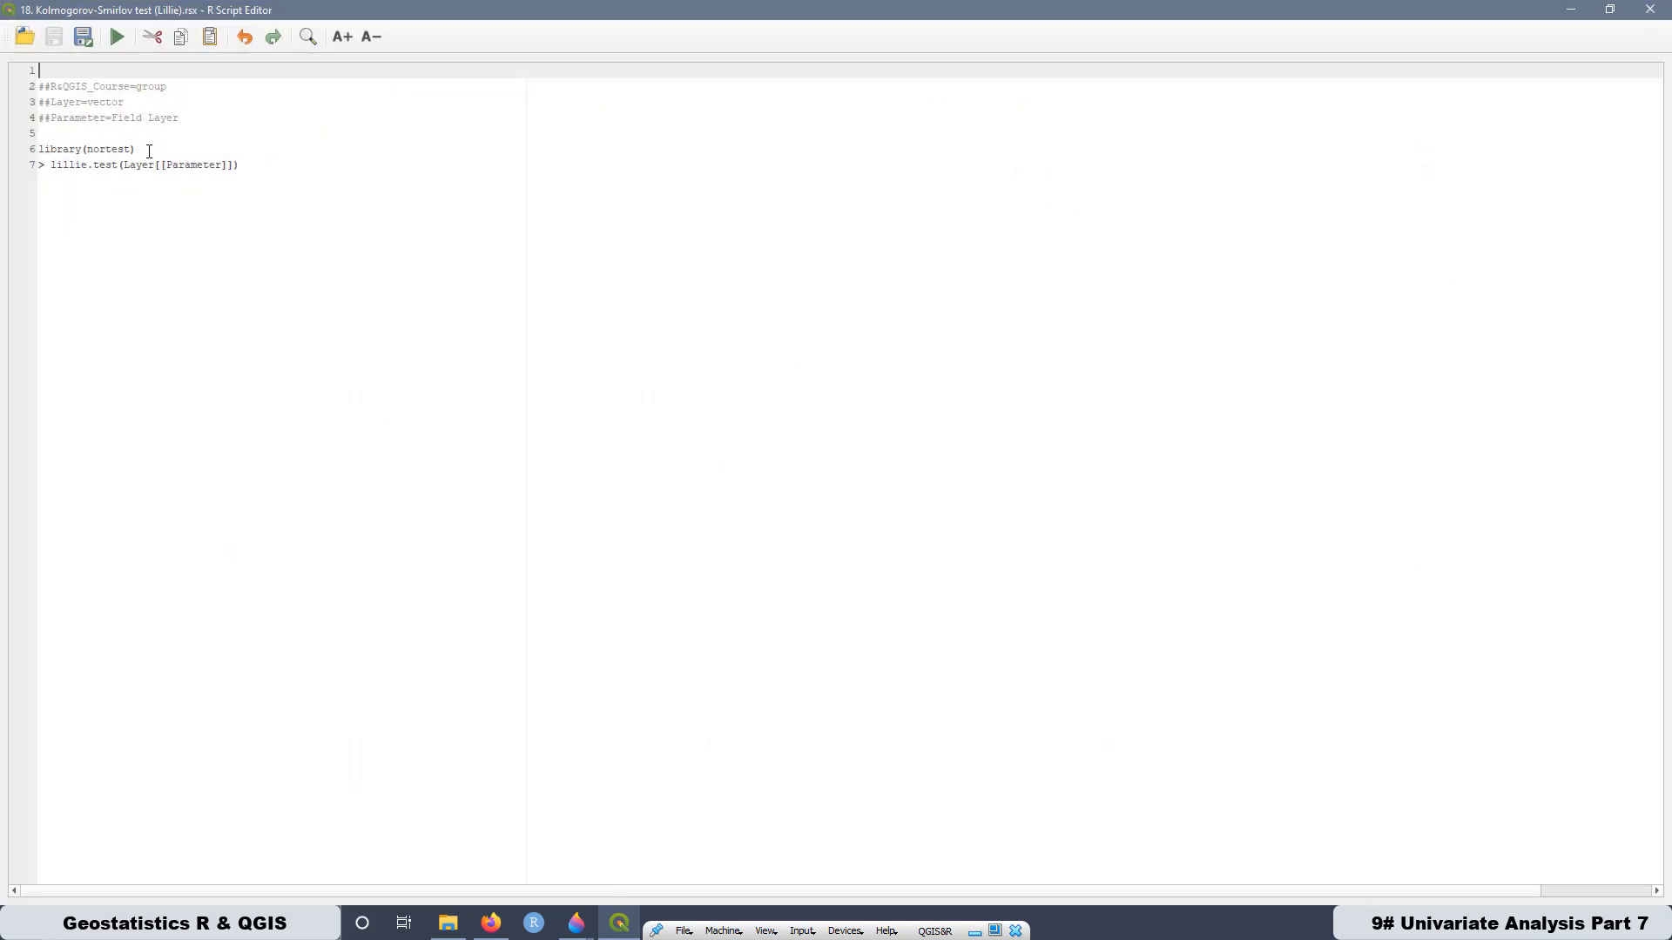
left_click_drag(149, 151, 38, 149)
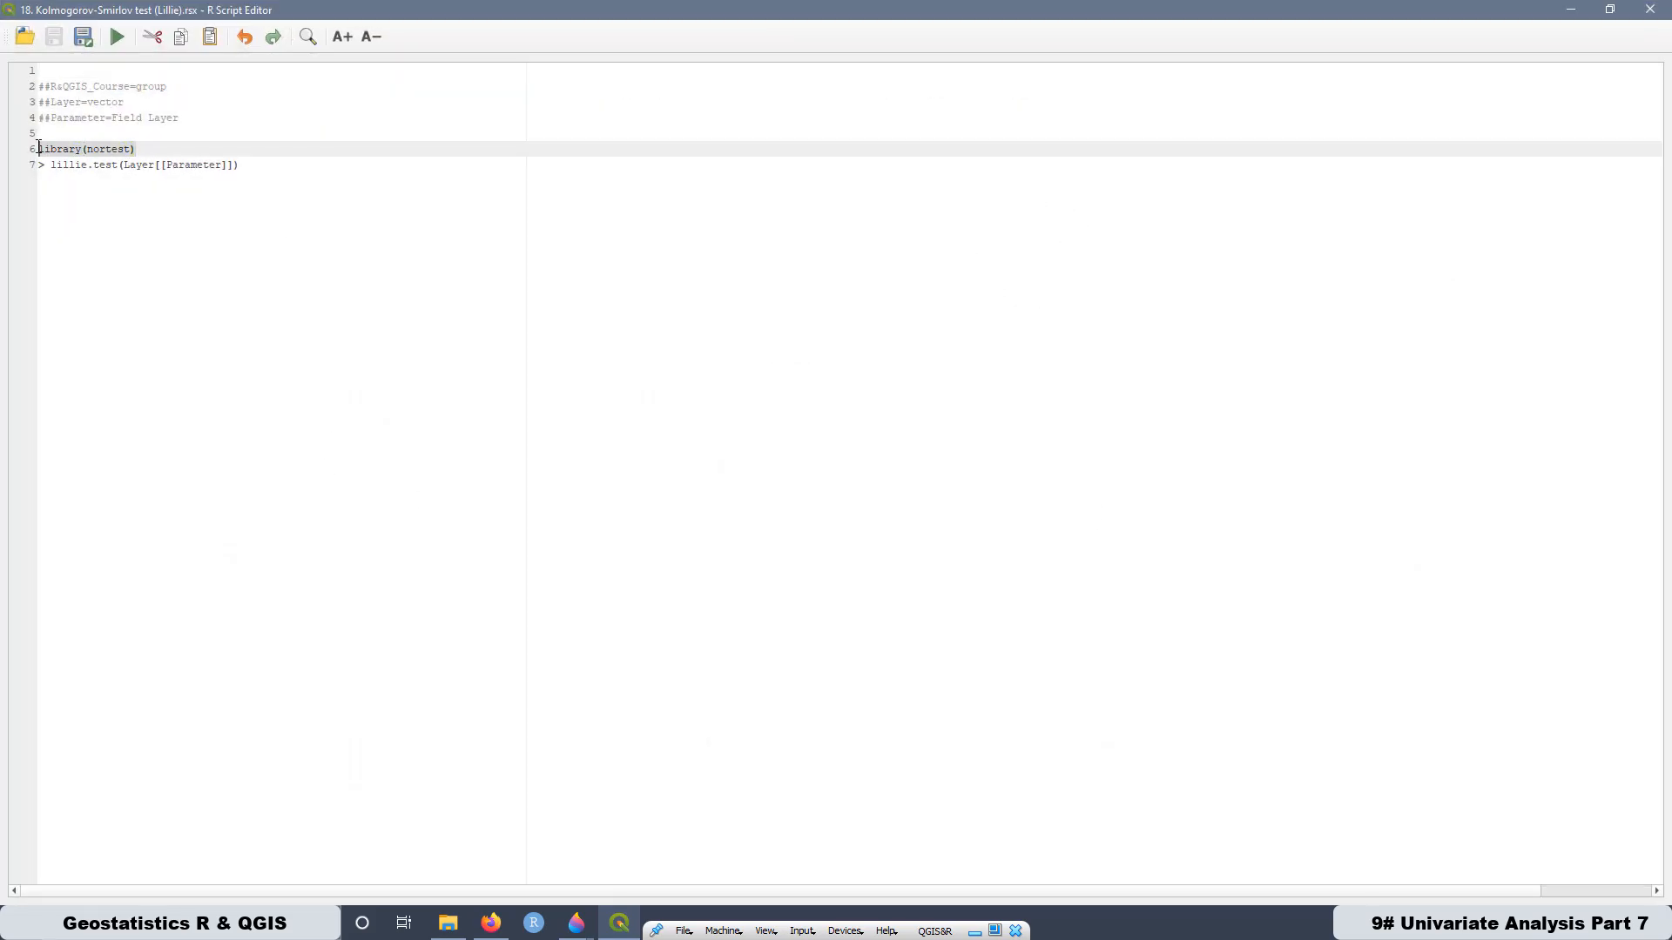
left_click(1650, 10)
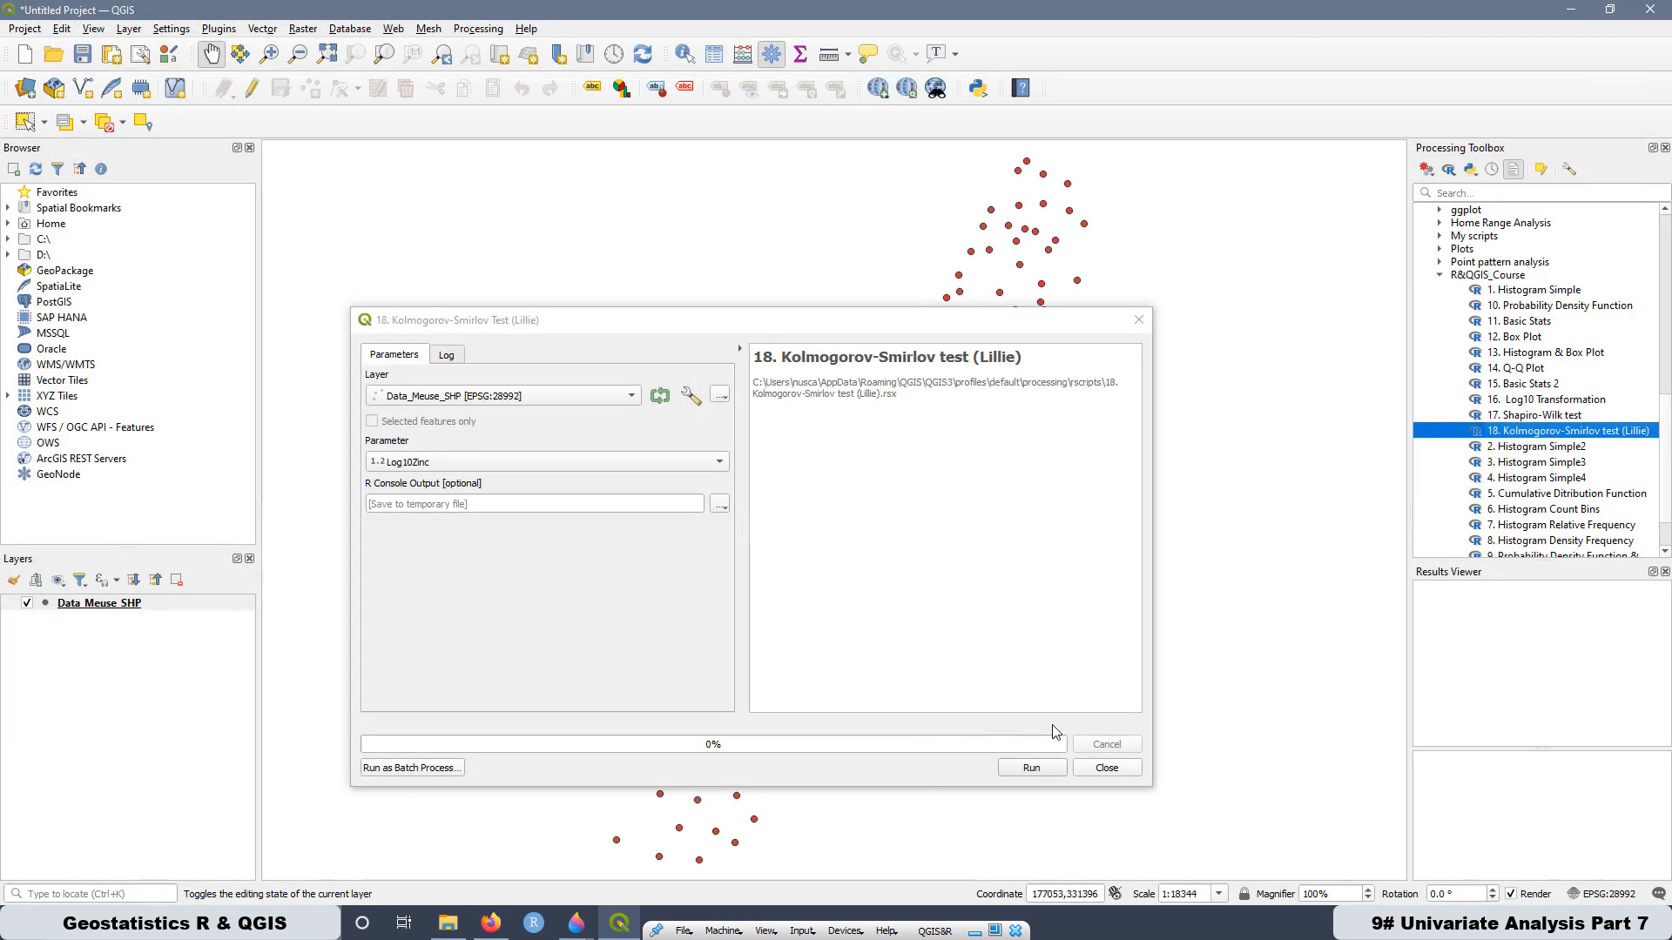
- Run the Kolmogorov-Smirlov test (Lillie) on Log10Zinc and examine the p-value in the log
left_click(1033, 769)
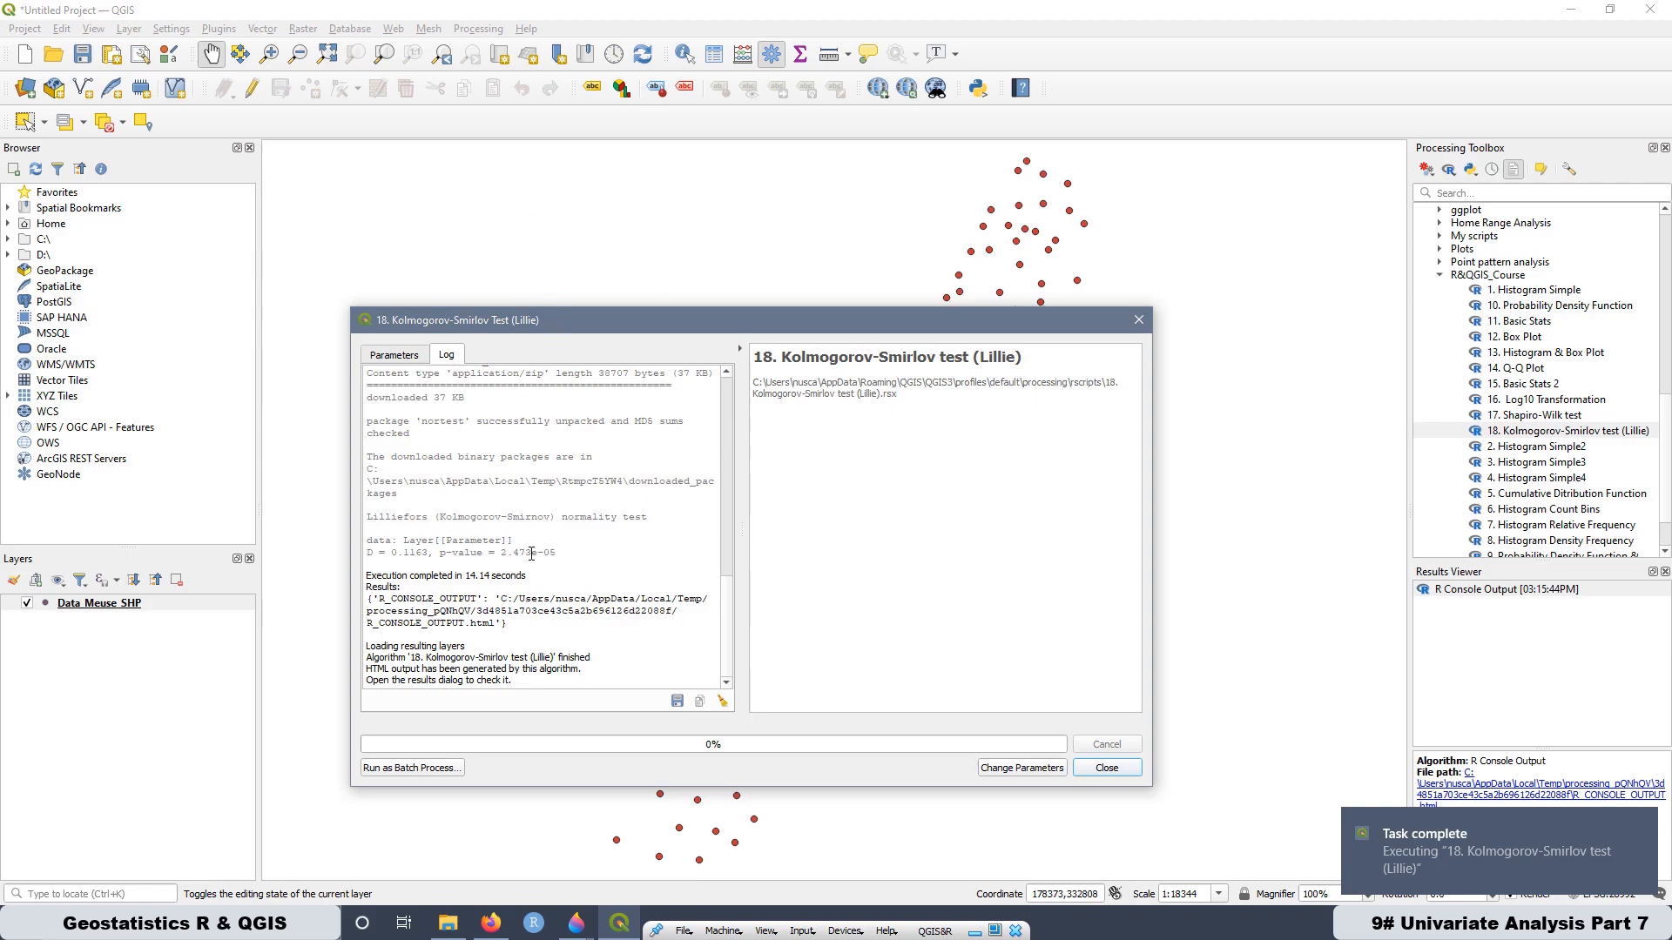
left_click_drag(434, 553, 559, 553)
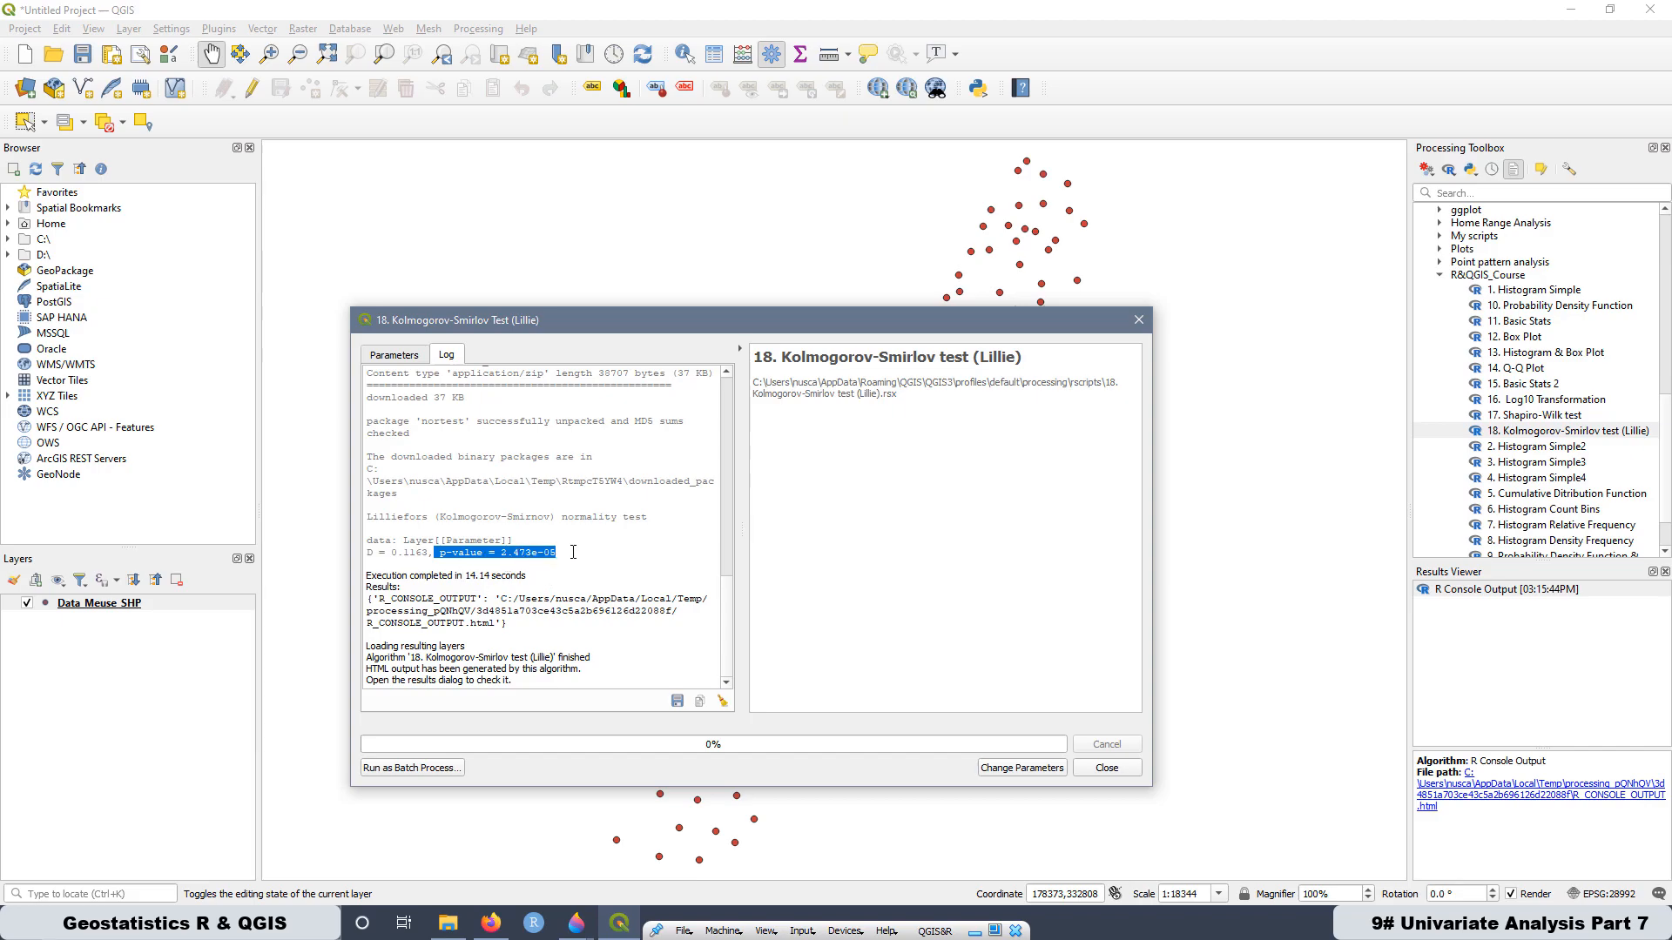
left_click(573, 552)
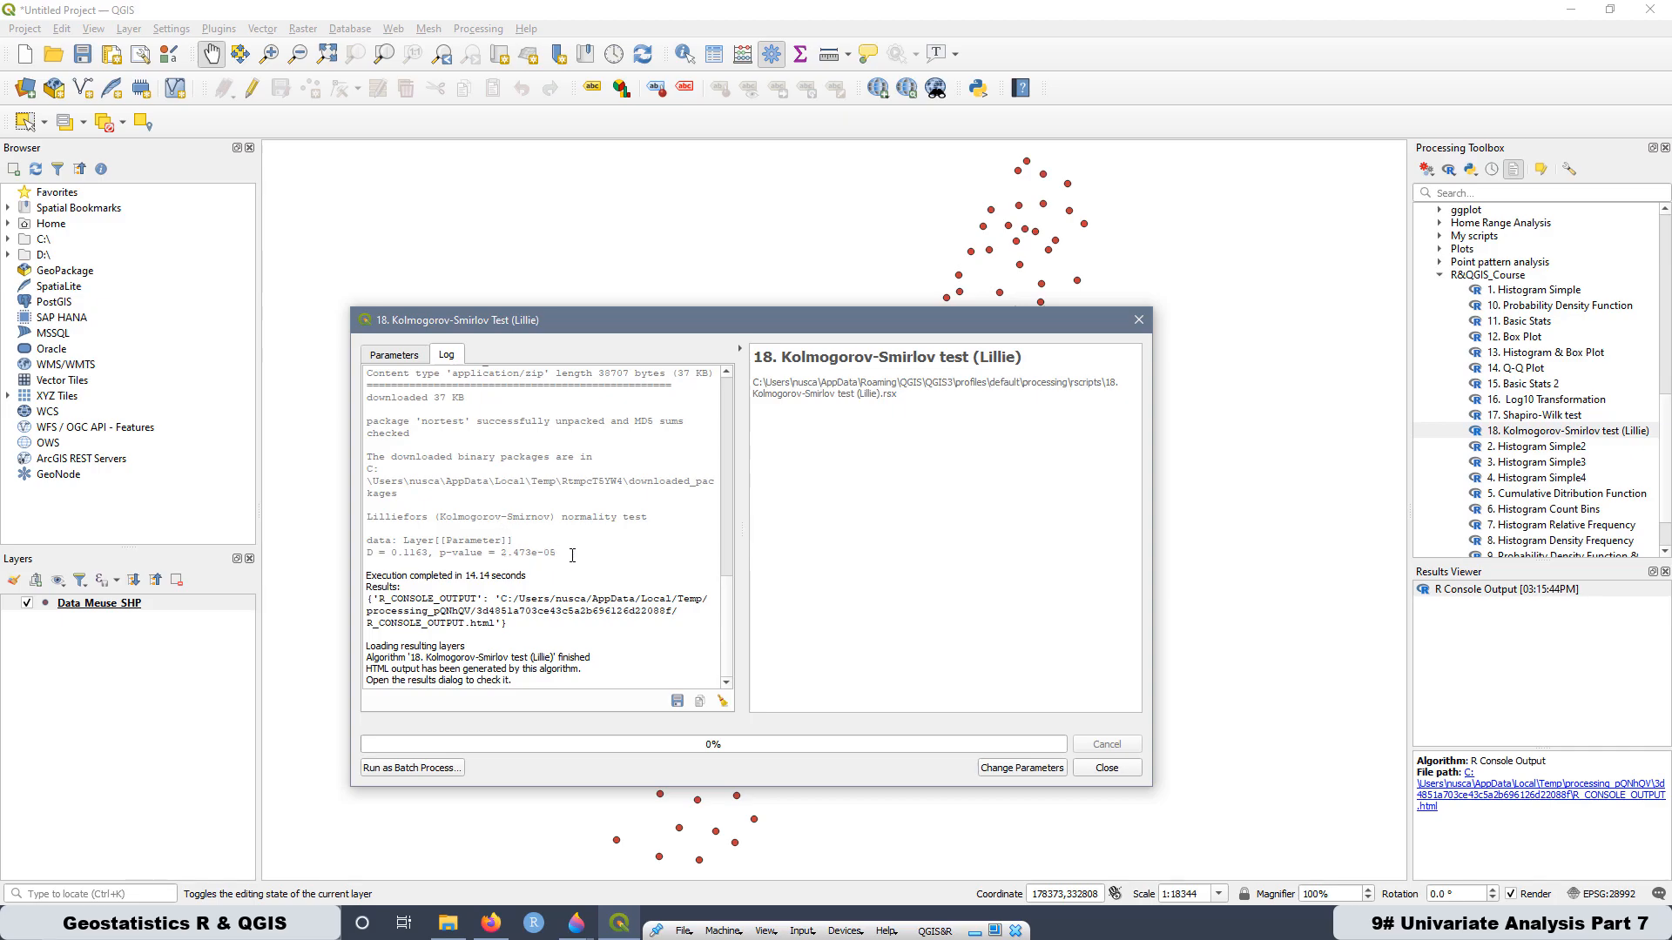
left_click_drag(558, 552, 441, 558)
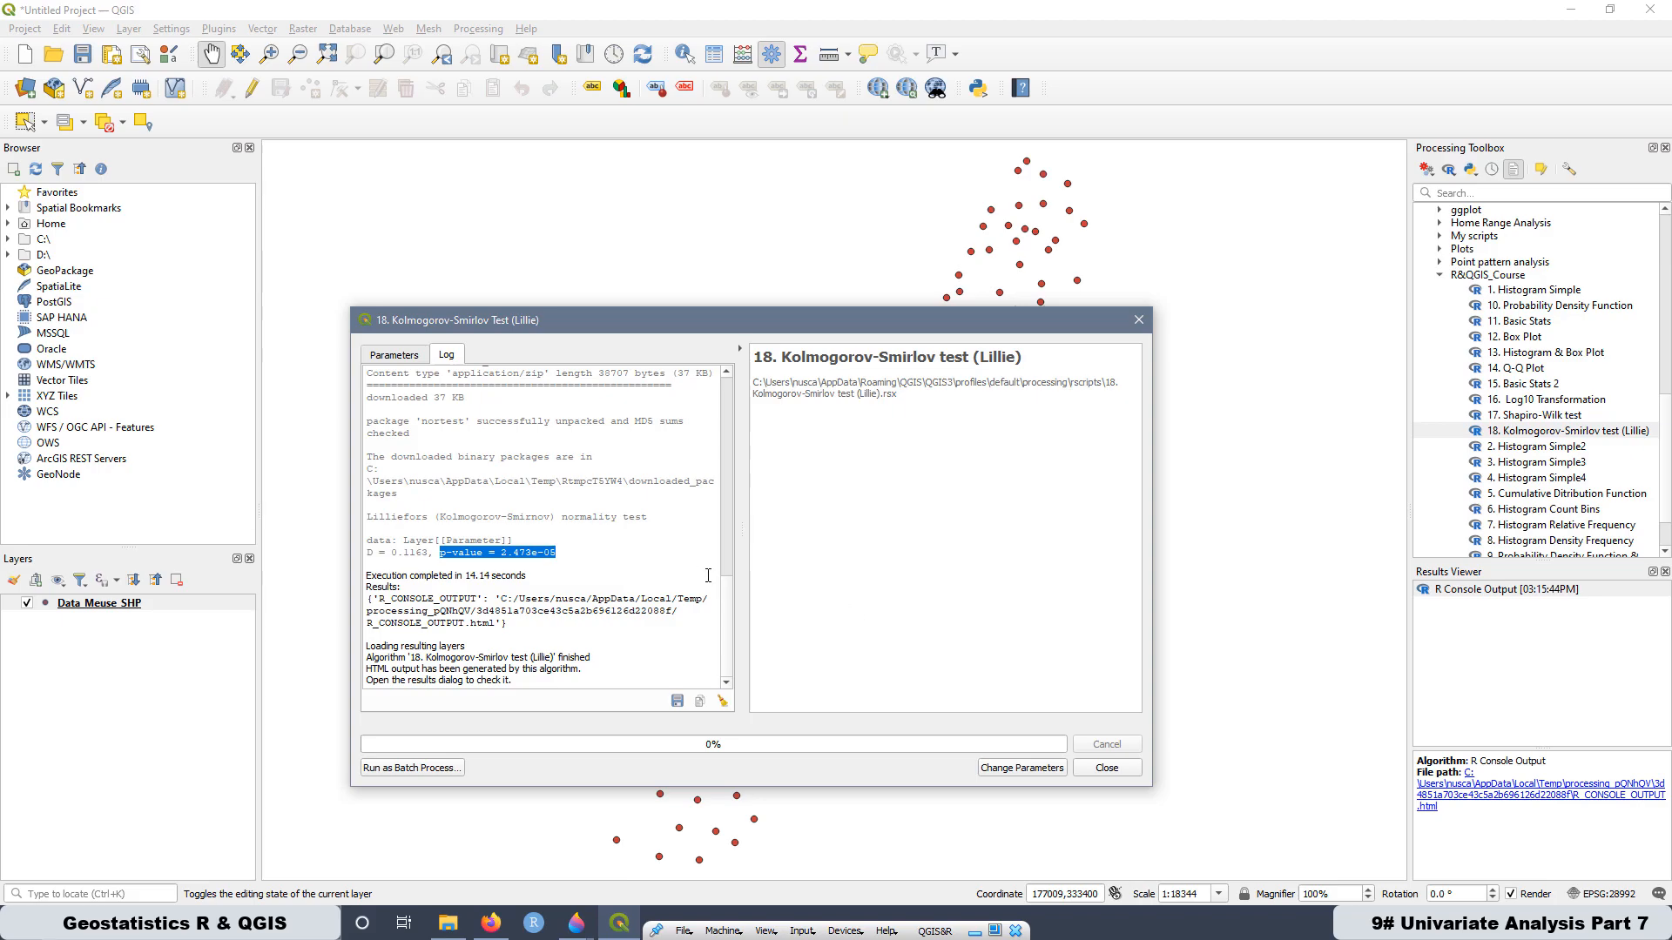
- Open 14. Q-Q Plot from the R&QGIS_Course group and set its parameter to Log10Zinc
left_click(1517, 375)
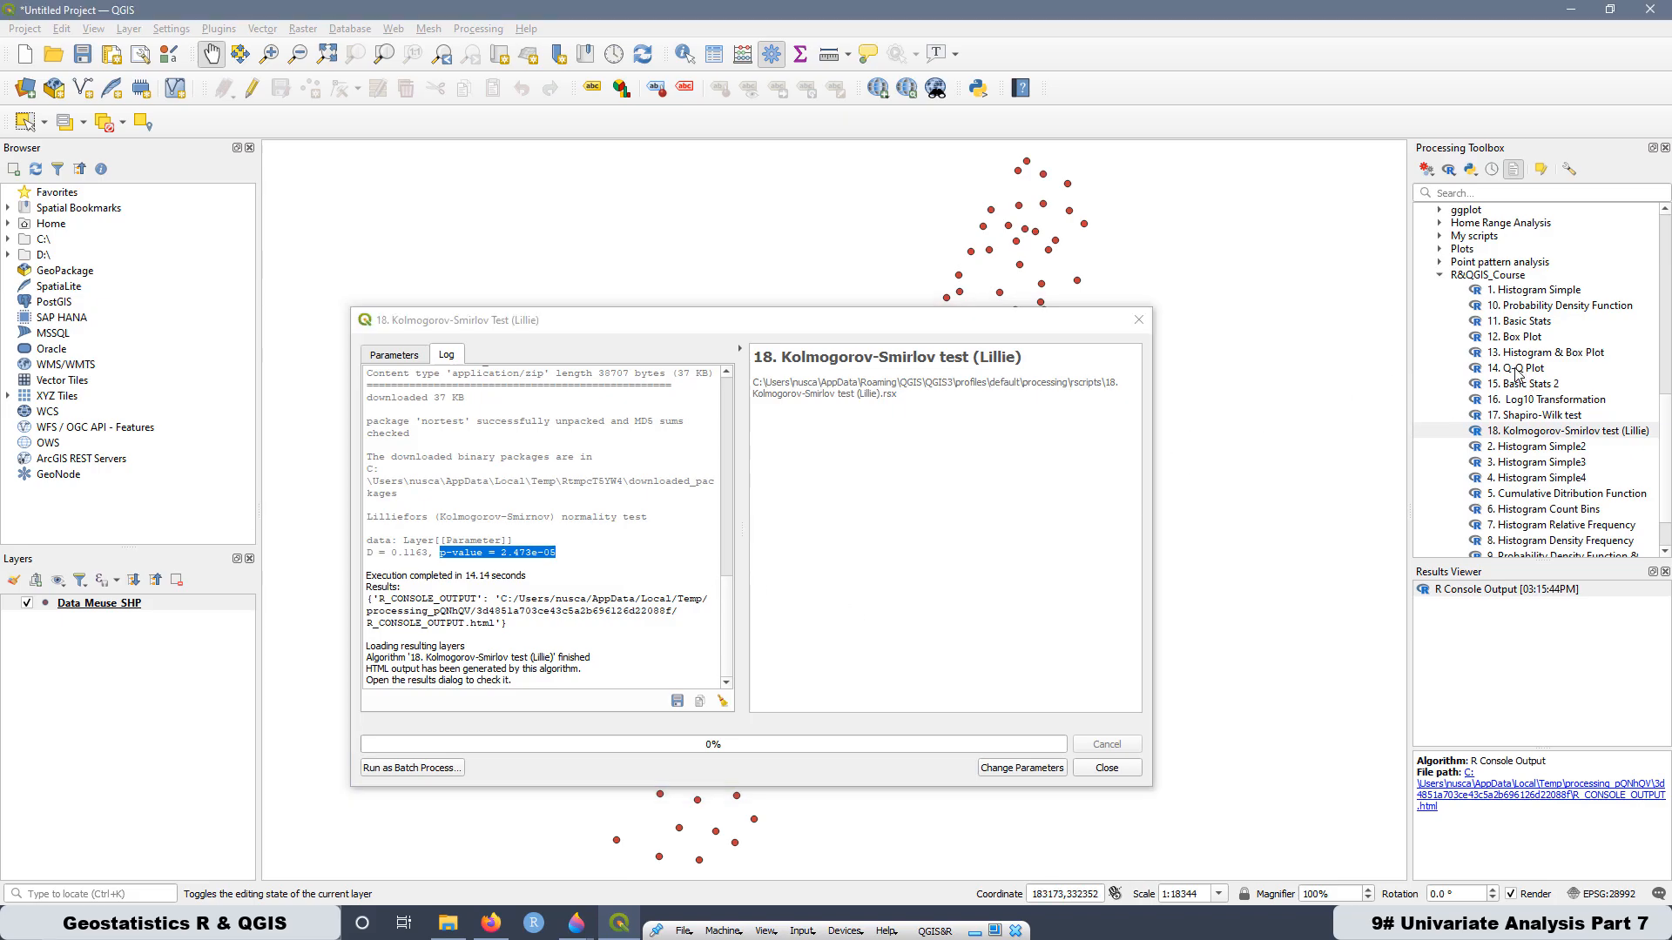
double_click(1518, 373)
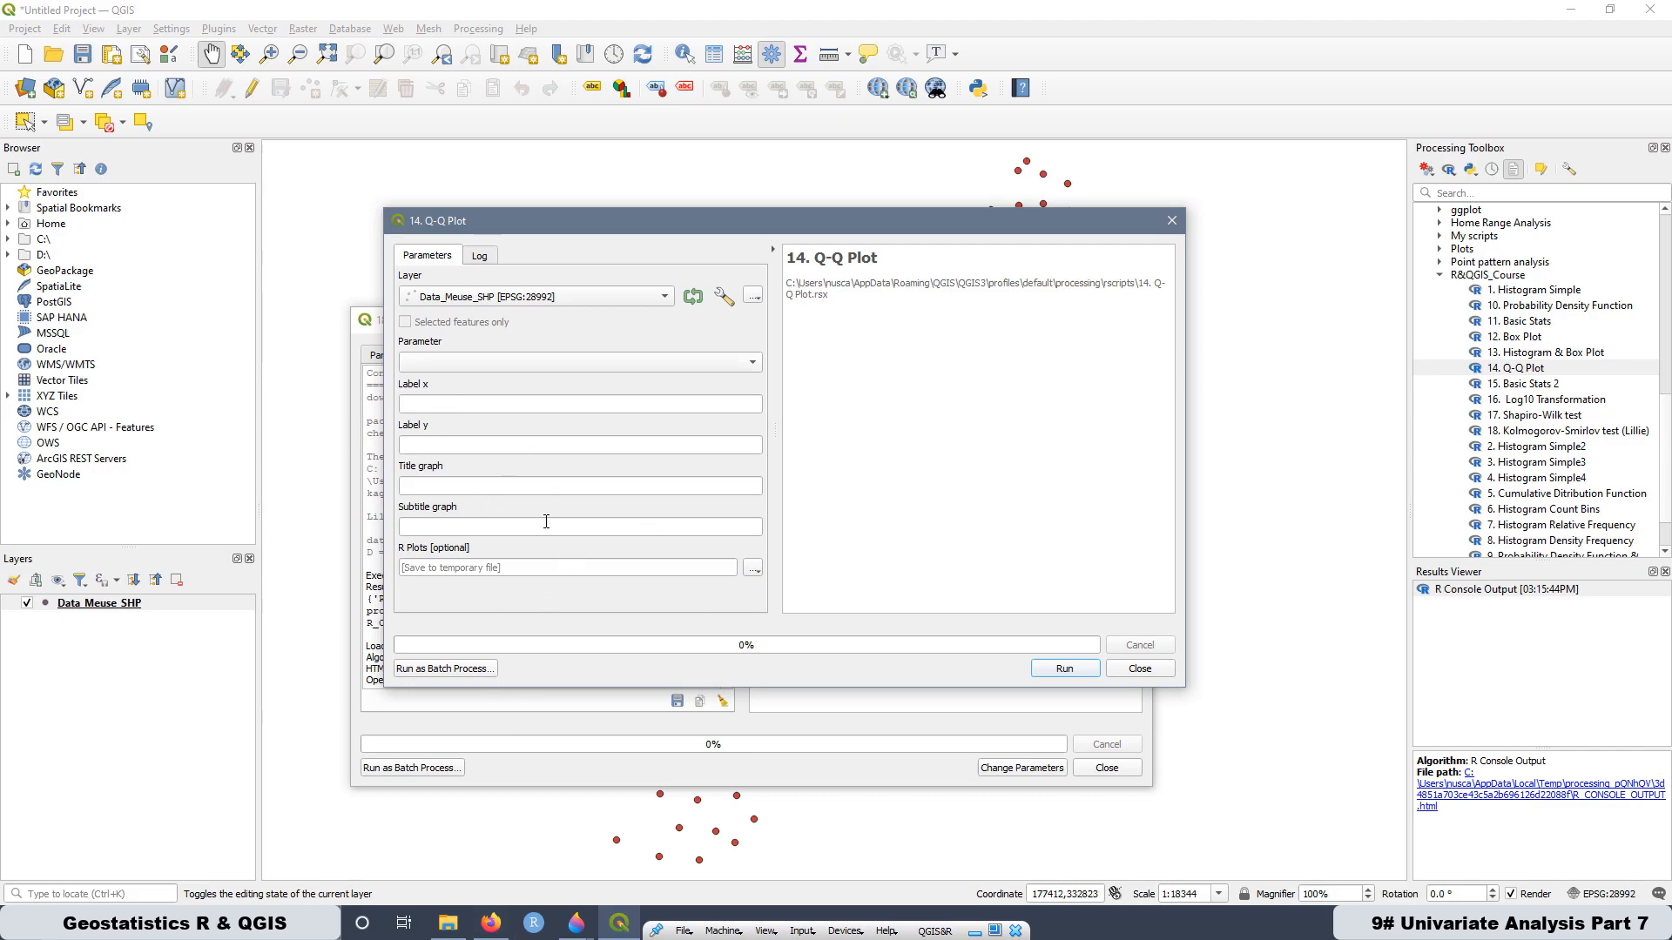
left_click(450, 363)
- Set label x to "Observed Quantiles Zinc Concentration [ppm]", label y to "Normal Theoretical Quantiles", title to "Q-Q Plot" and subtitle to "Log10 Zinc [ppm]"
left_click(426, 404)
type("Observed Quanti")
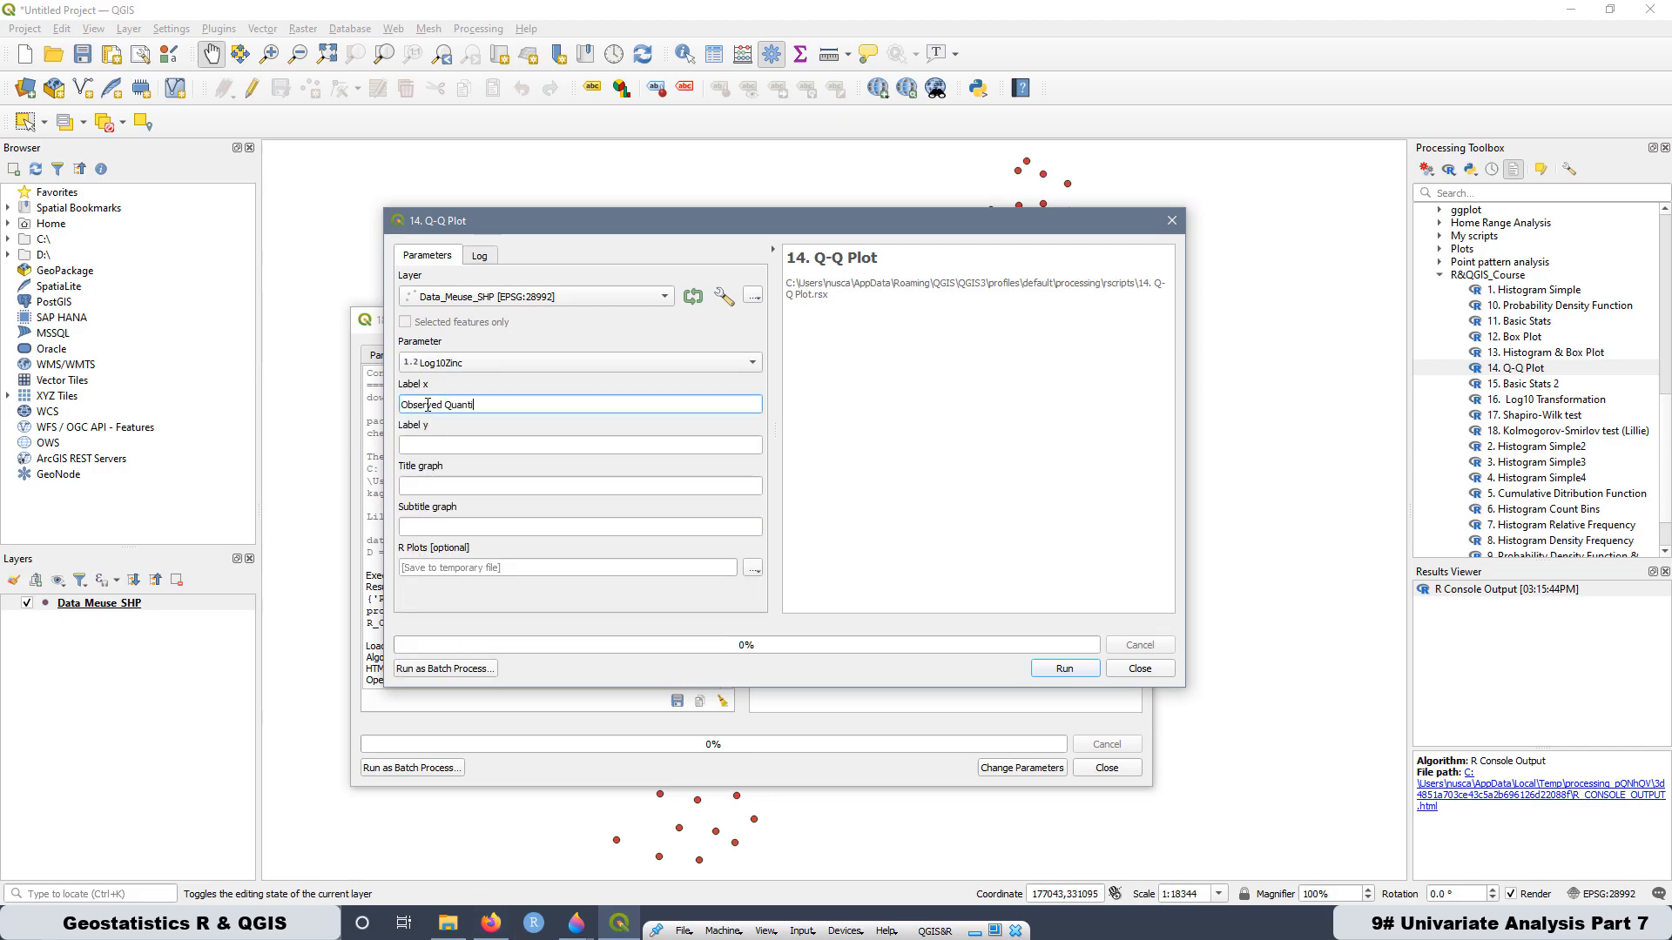
type("les Zinc Concentration [ppm]")
key("Tab")
type("Normal Theoretical Quantiles")
key("Tab")
type("Q-Q Plot")
key("Tab")
type("Log10 Zinc [ppm]")
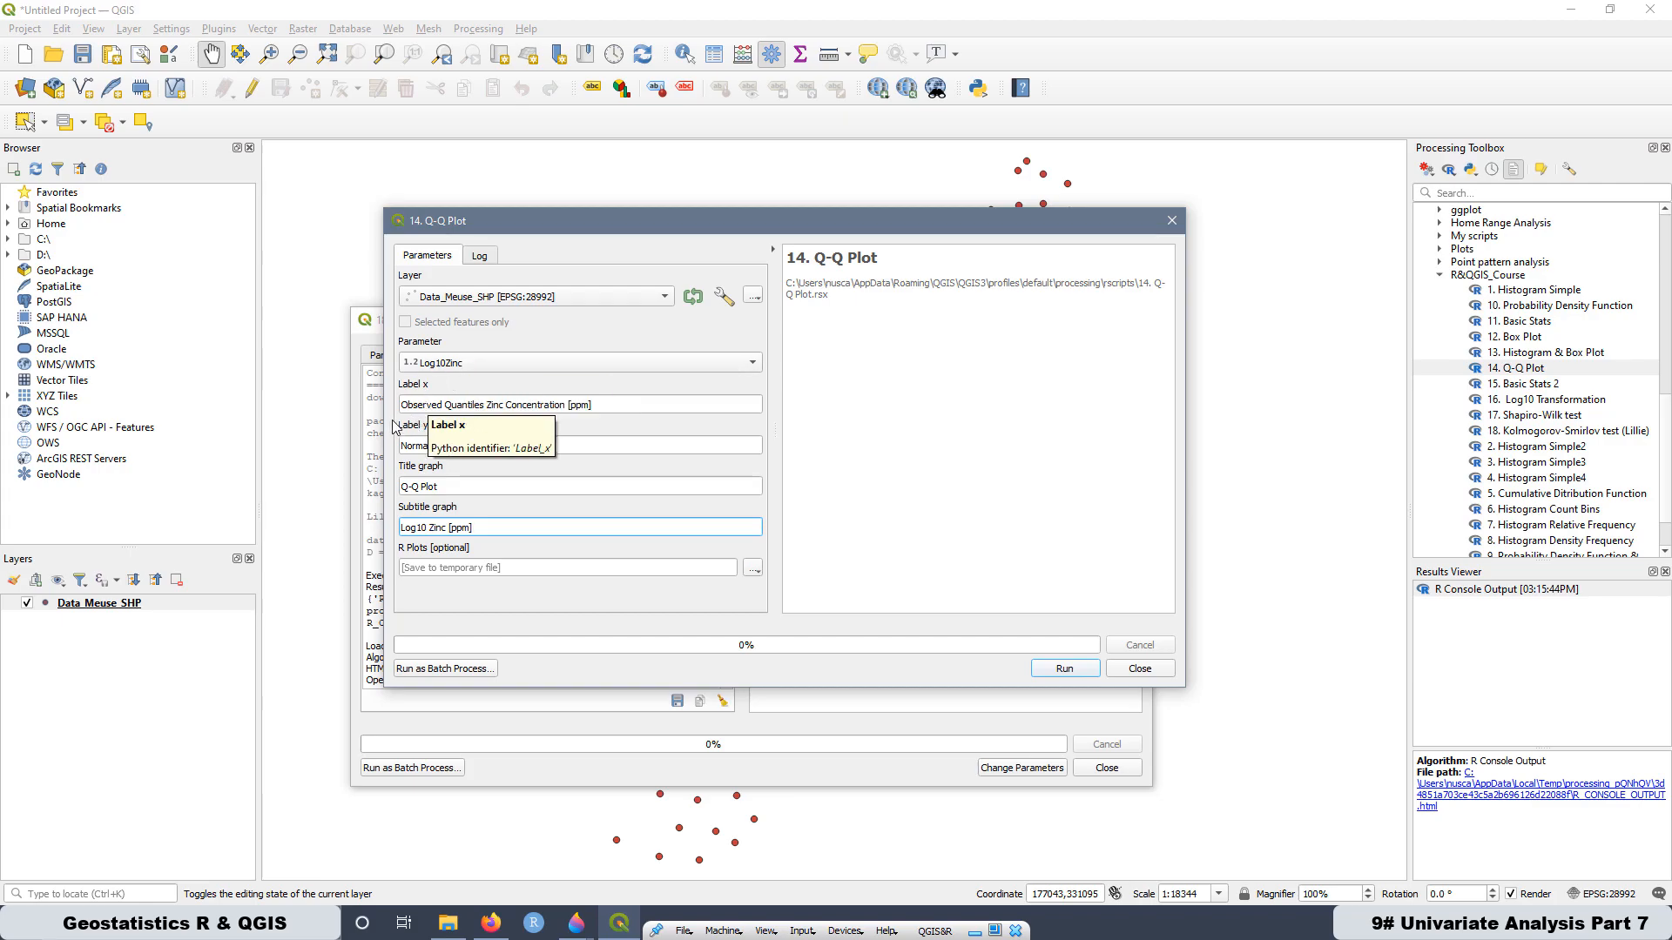
- Insert "Log10" before "Zinc" in the x label and copy the whole label text
left_click(488, 405)
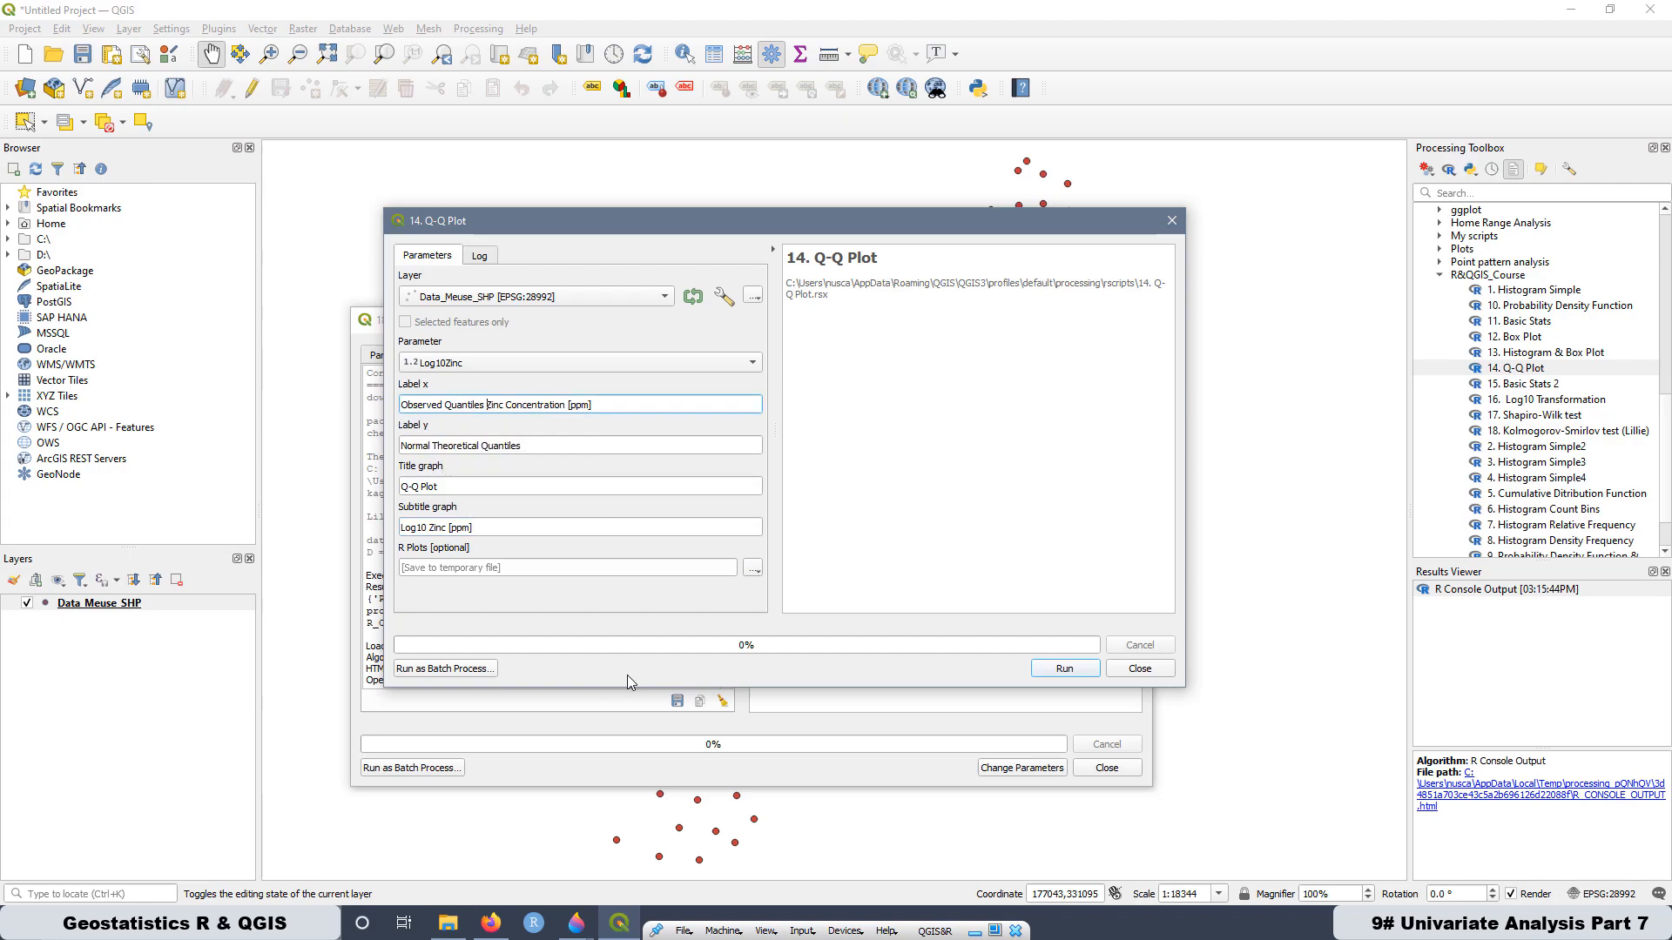
type("Log10")
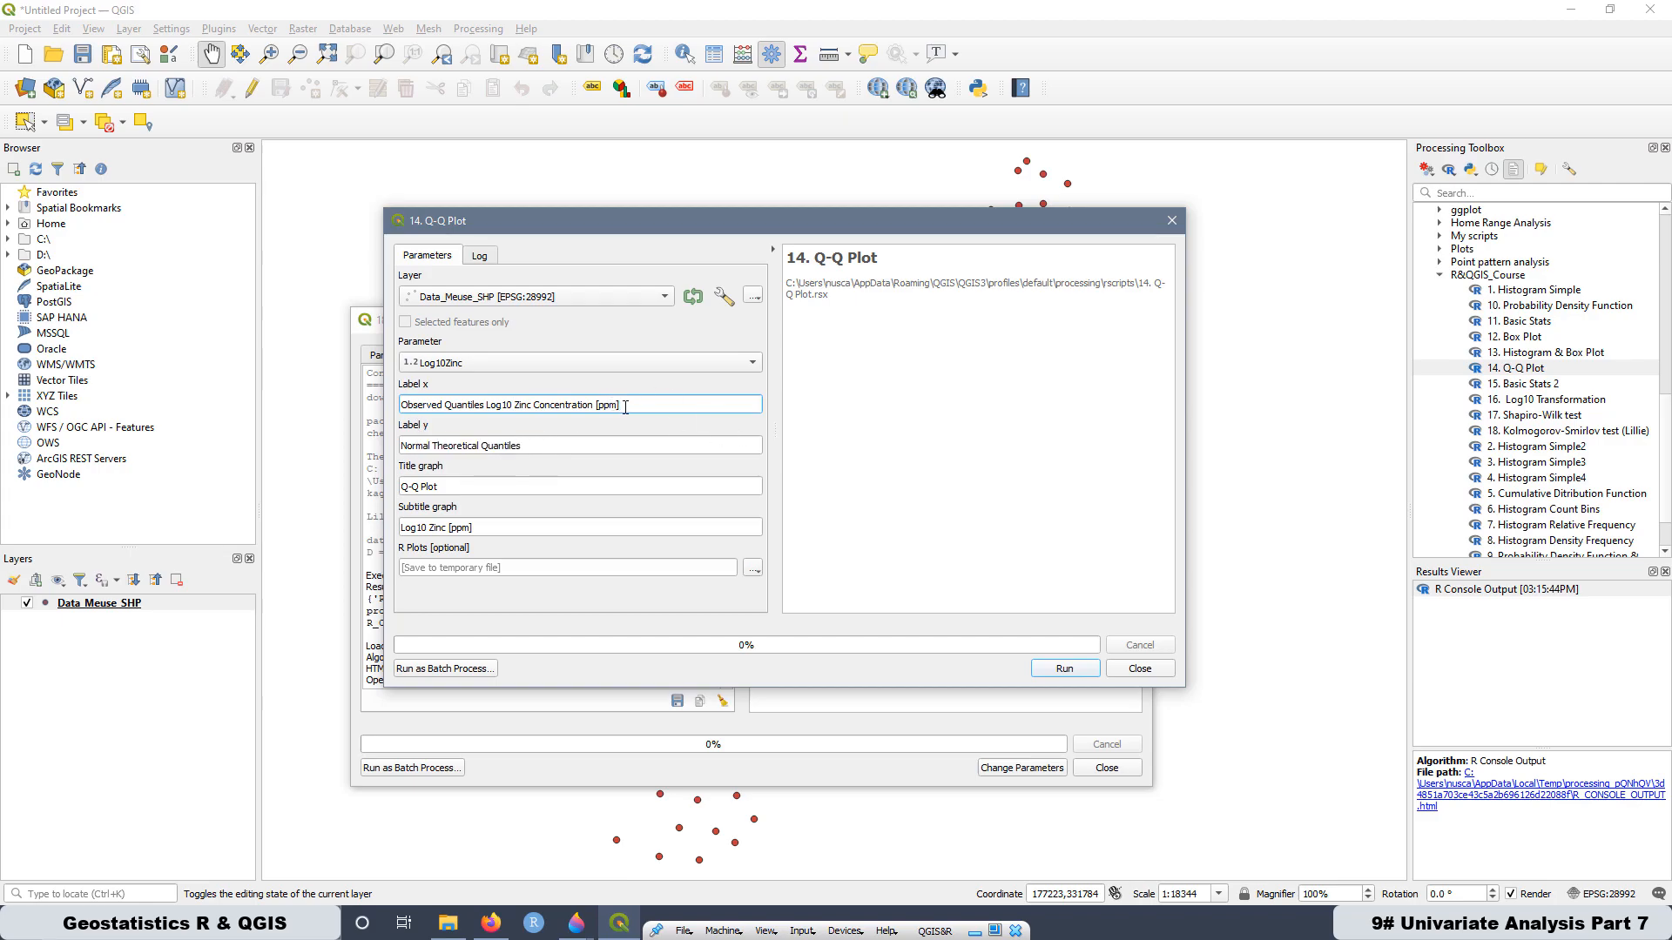
left_click_drag(626, 405, 390, 405)
right_click(464, 410)
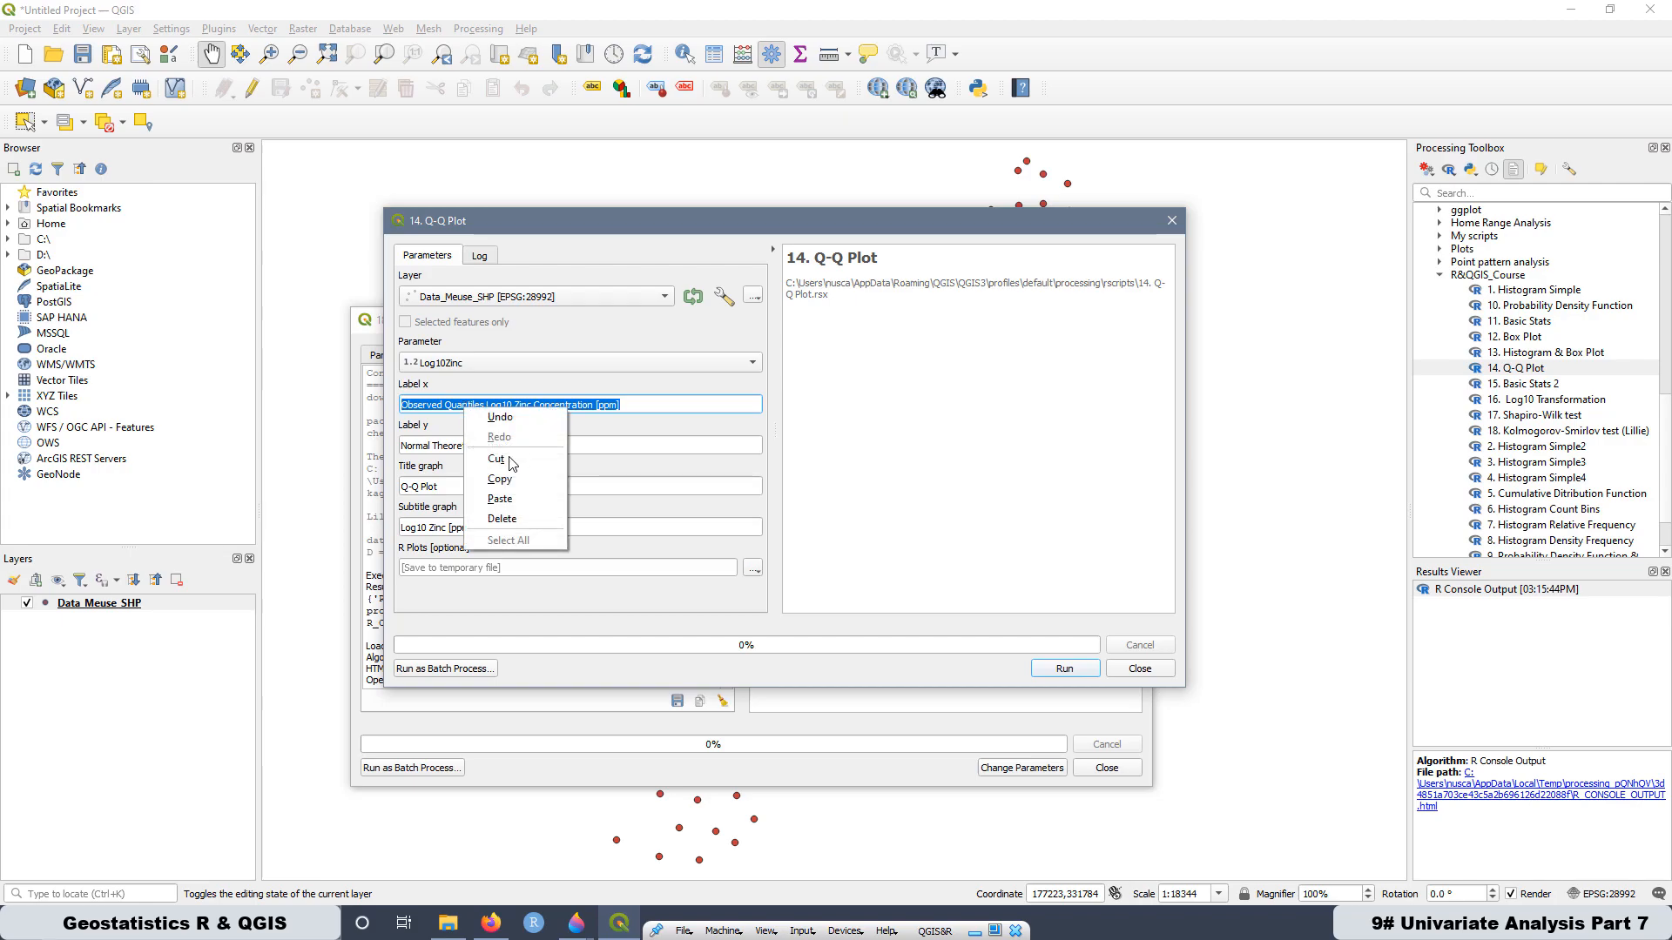
left_click(509, 483)
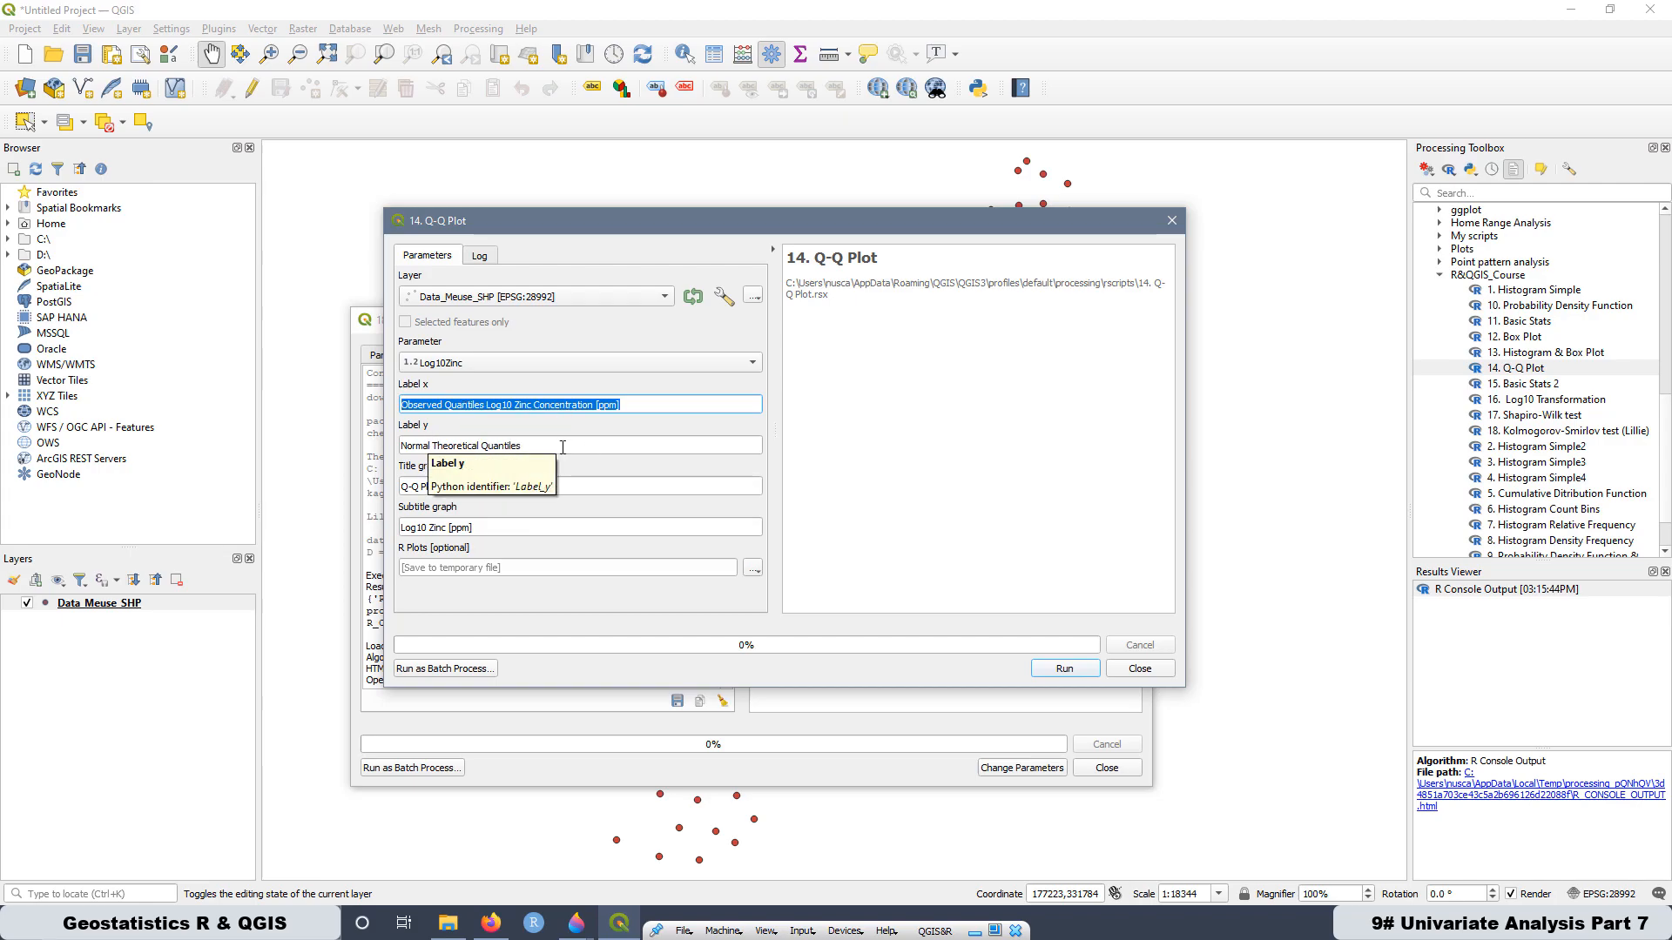
- Copy "Normal Theoretical Quantiles" from the y label and append it to the x label
left_click(533, 448)
left_click_drag(481, 446, 400, 446)
left_click_drag(525, 447, 394, 442)
right_click(433, 444)
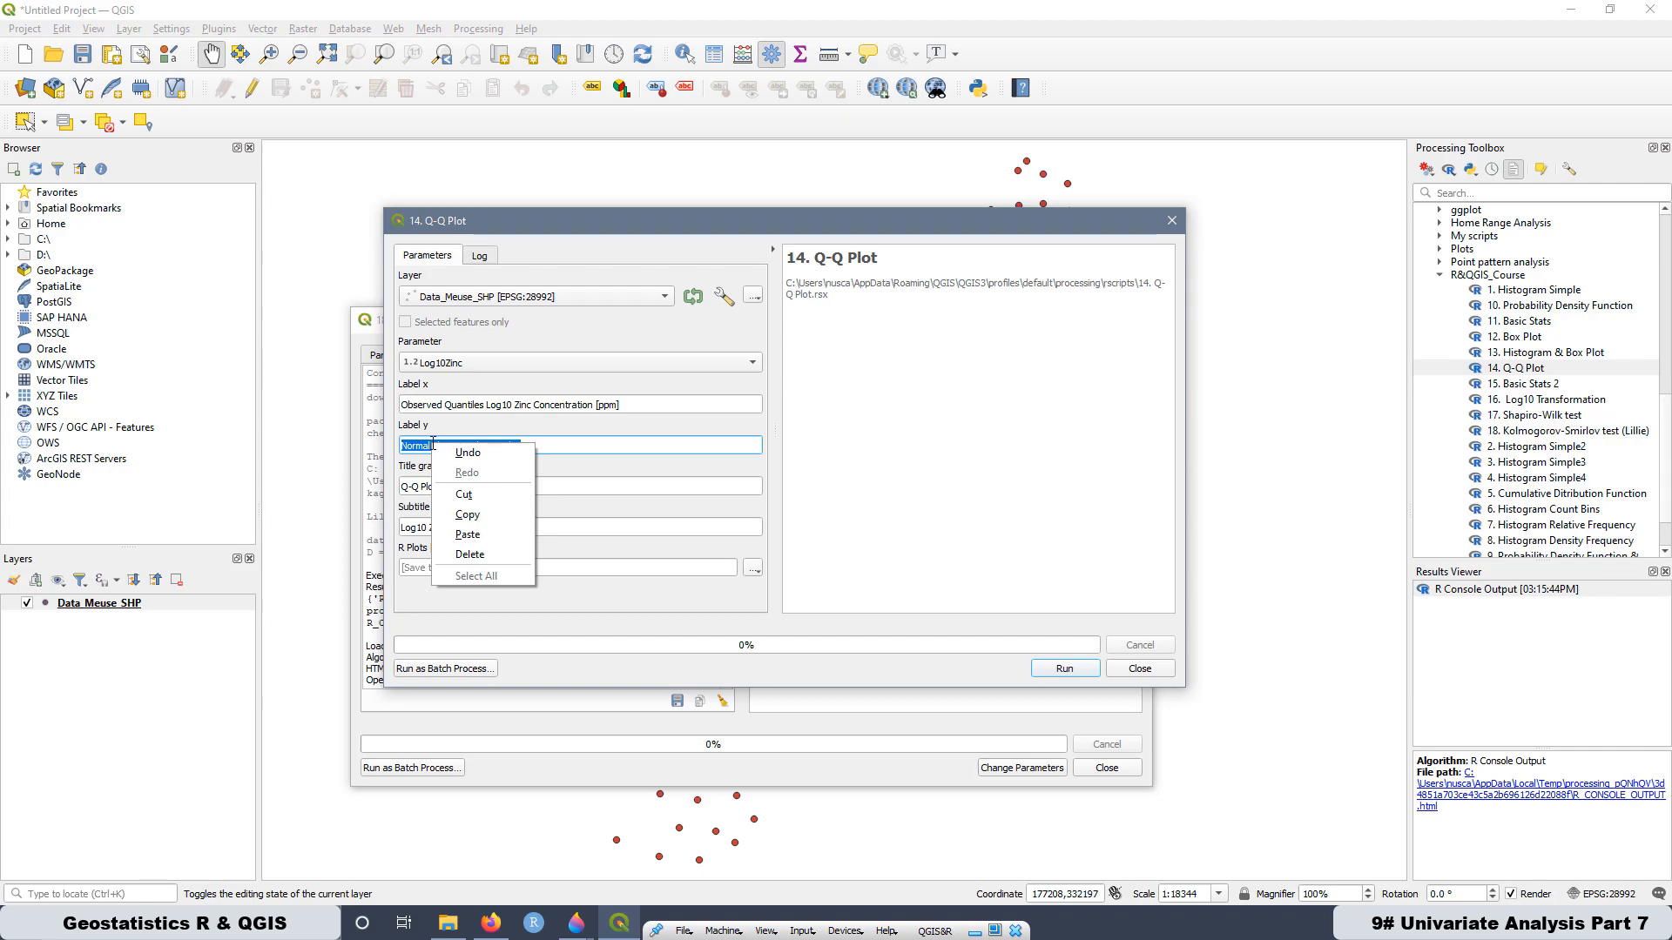
left_click(462, 519)
left_click(652, 409)
right_click(649, 409)
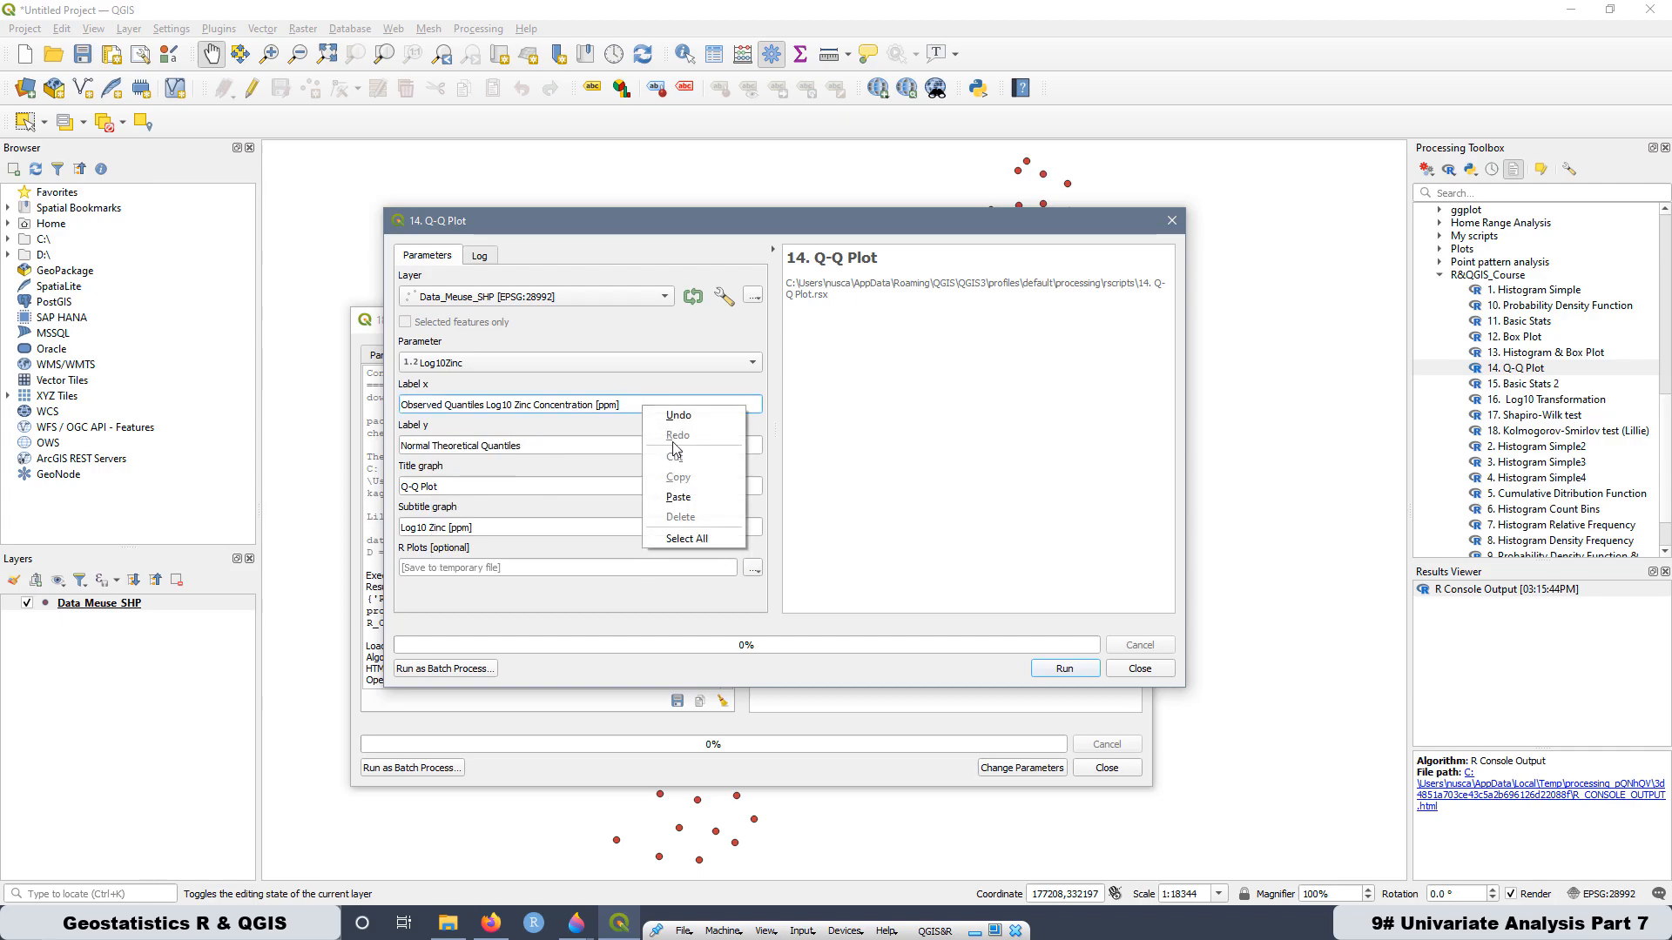
left_click(696, 503)
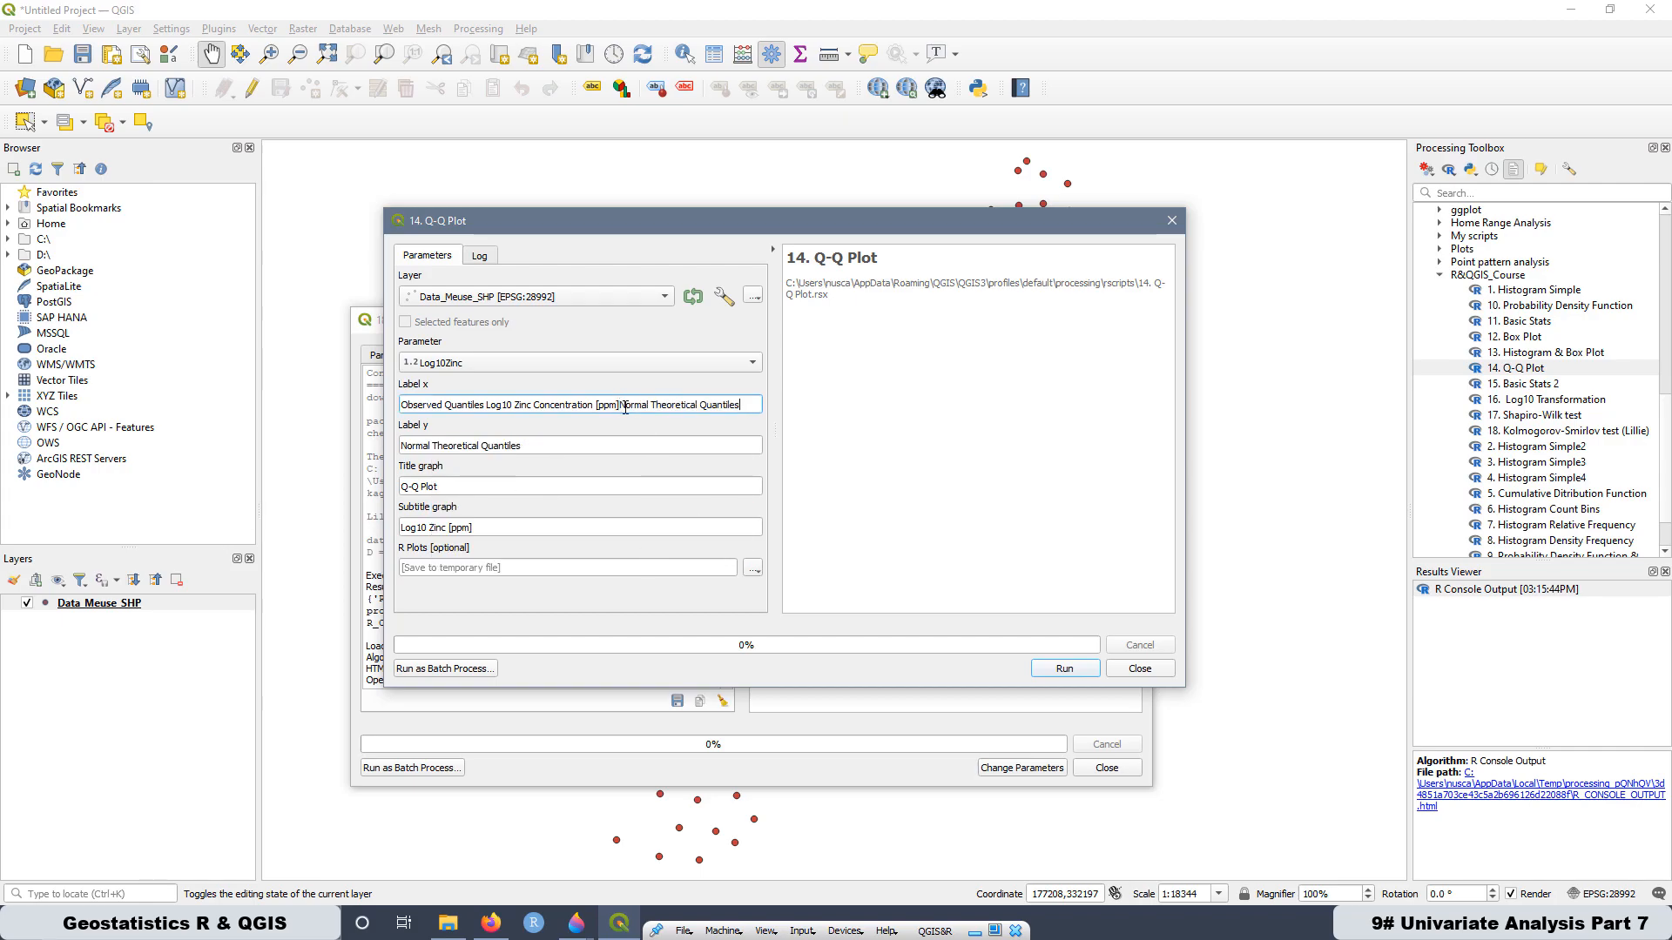
- Cut "Observed Quantiles Log10 Zinc Concentration [ppm]" from the x label and replace the y label's text with it
left_click_drag(619, 405, 400, 416)
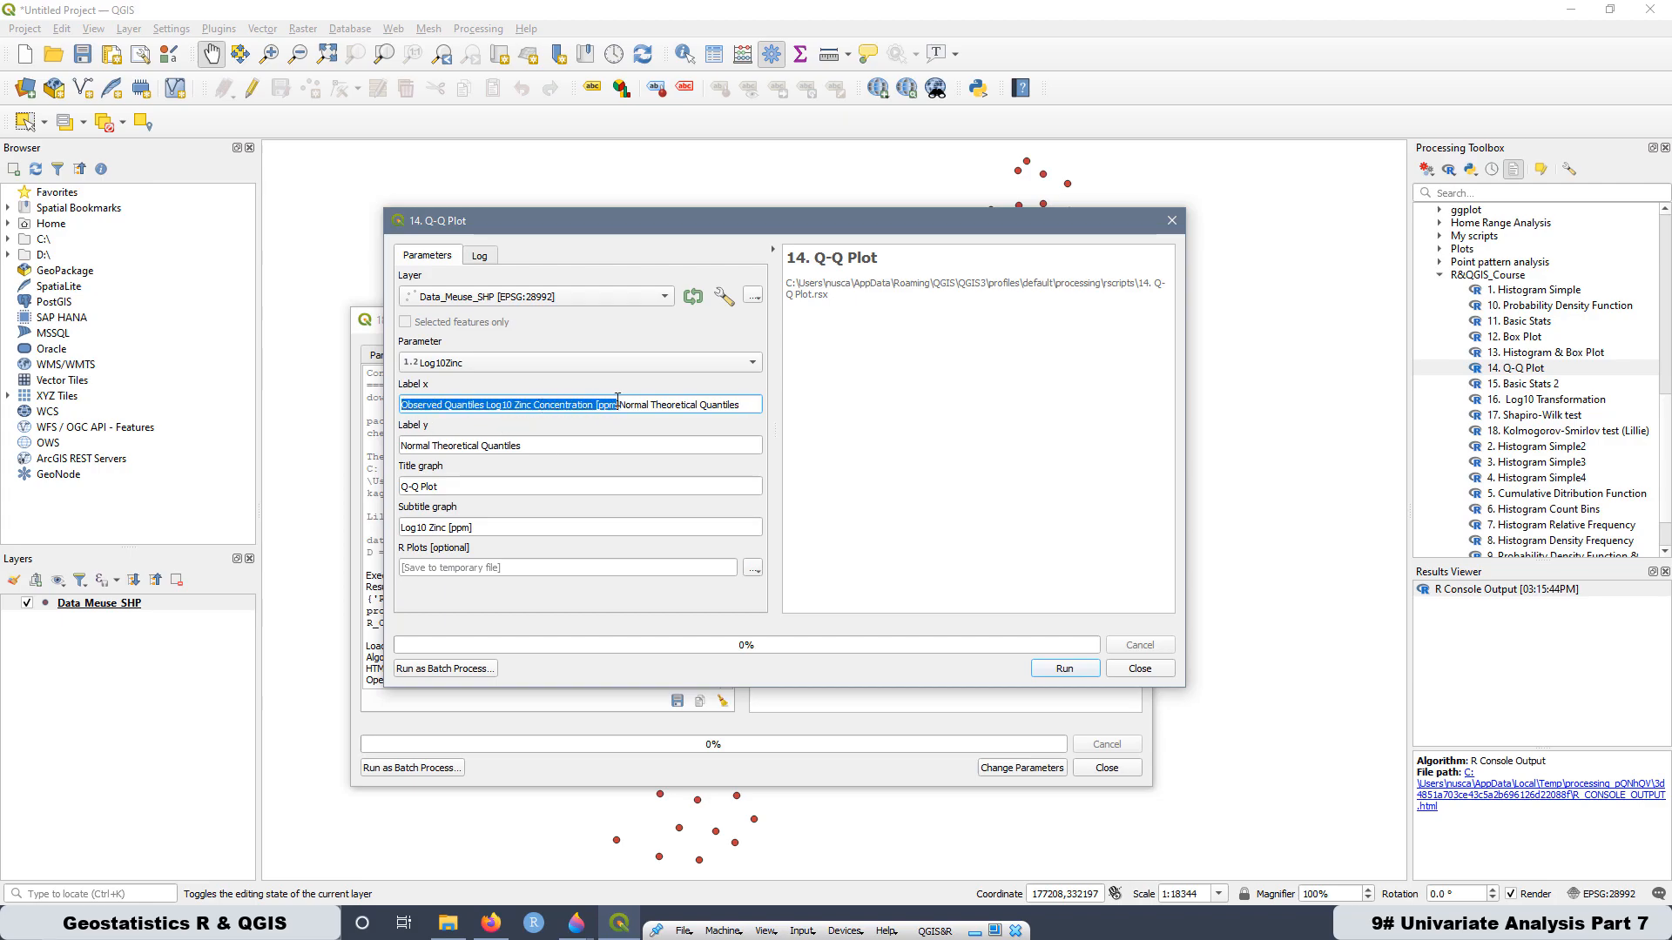
left_click_drag(622, 407, 394, 410)
right_click(446, 411)
left_click(484, 467)
left_click(533, 446)
left_click_drag(459, 446, 386, 445)
right_click(466, 450)
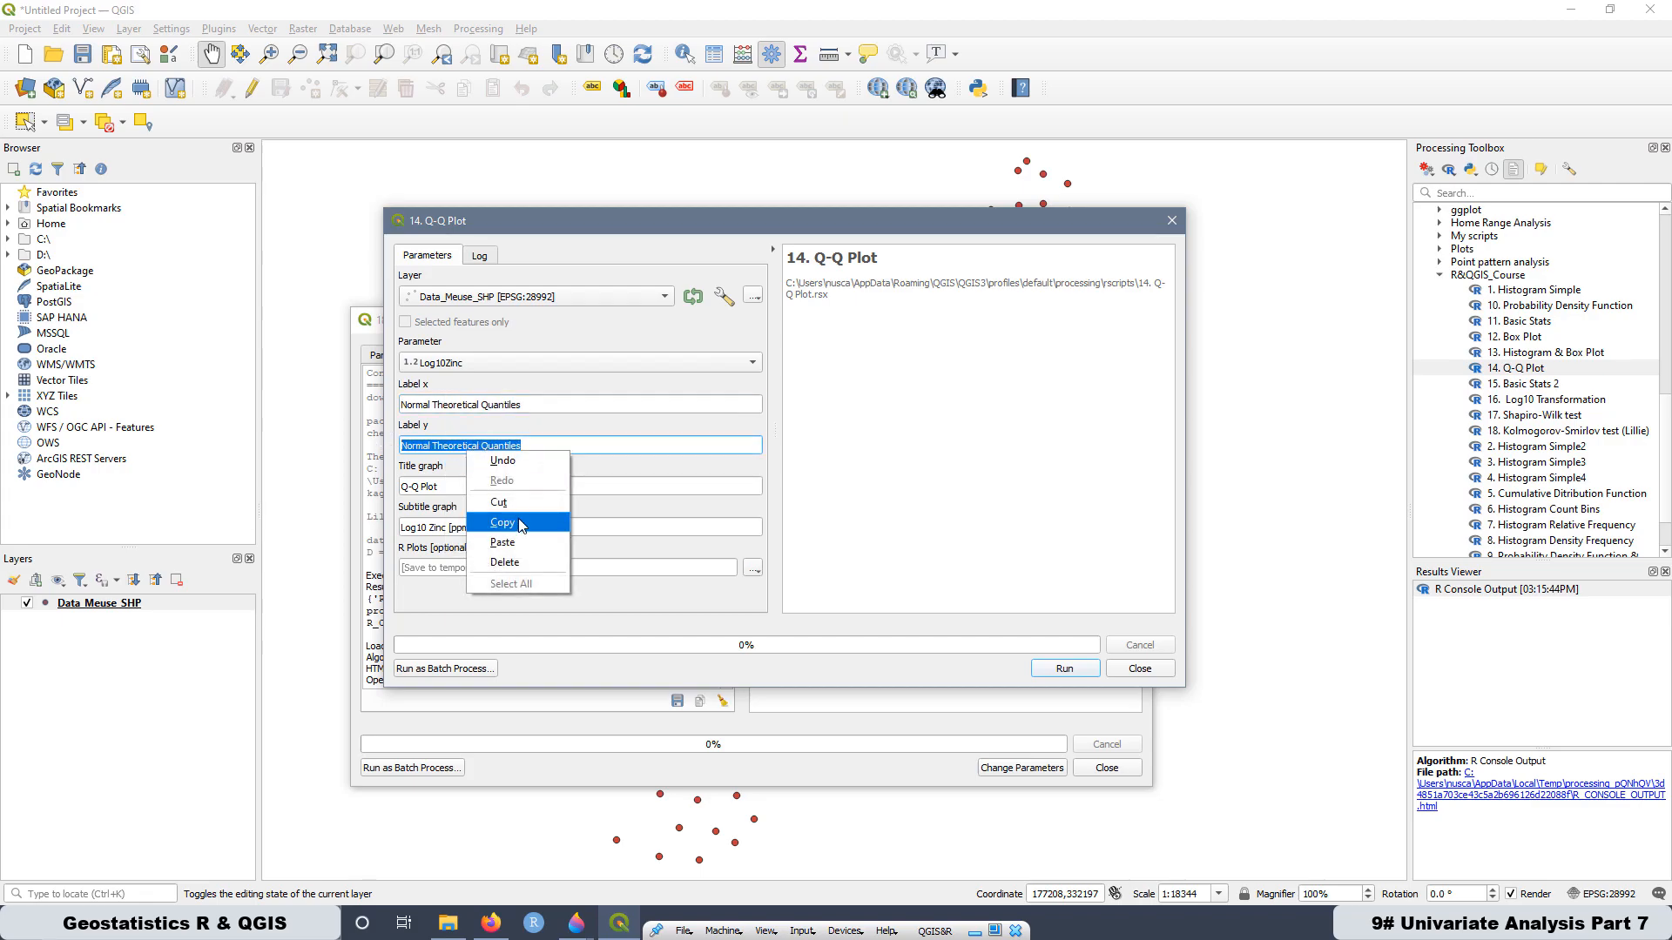
left_click(525, 542)
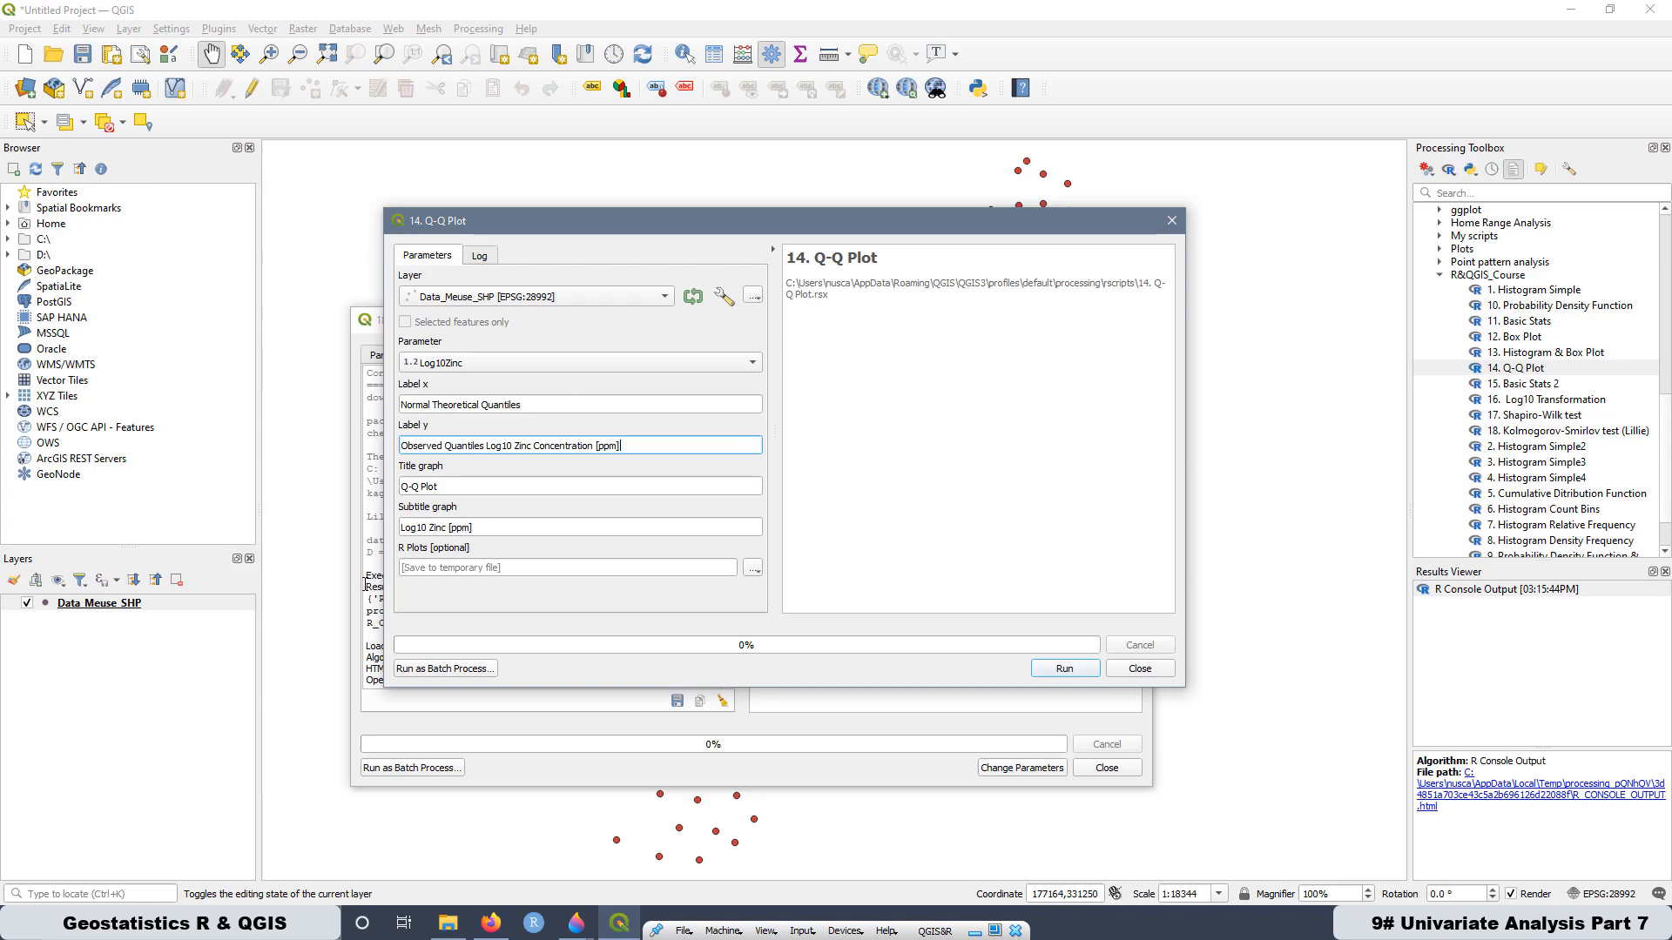
- Set the R plot output to an HTML file named Log10 Zinc in the R&QGIS folder and run the Q-Q Plot
left_click(753, 569)
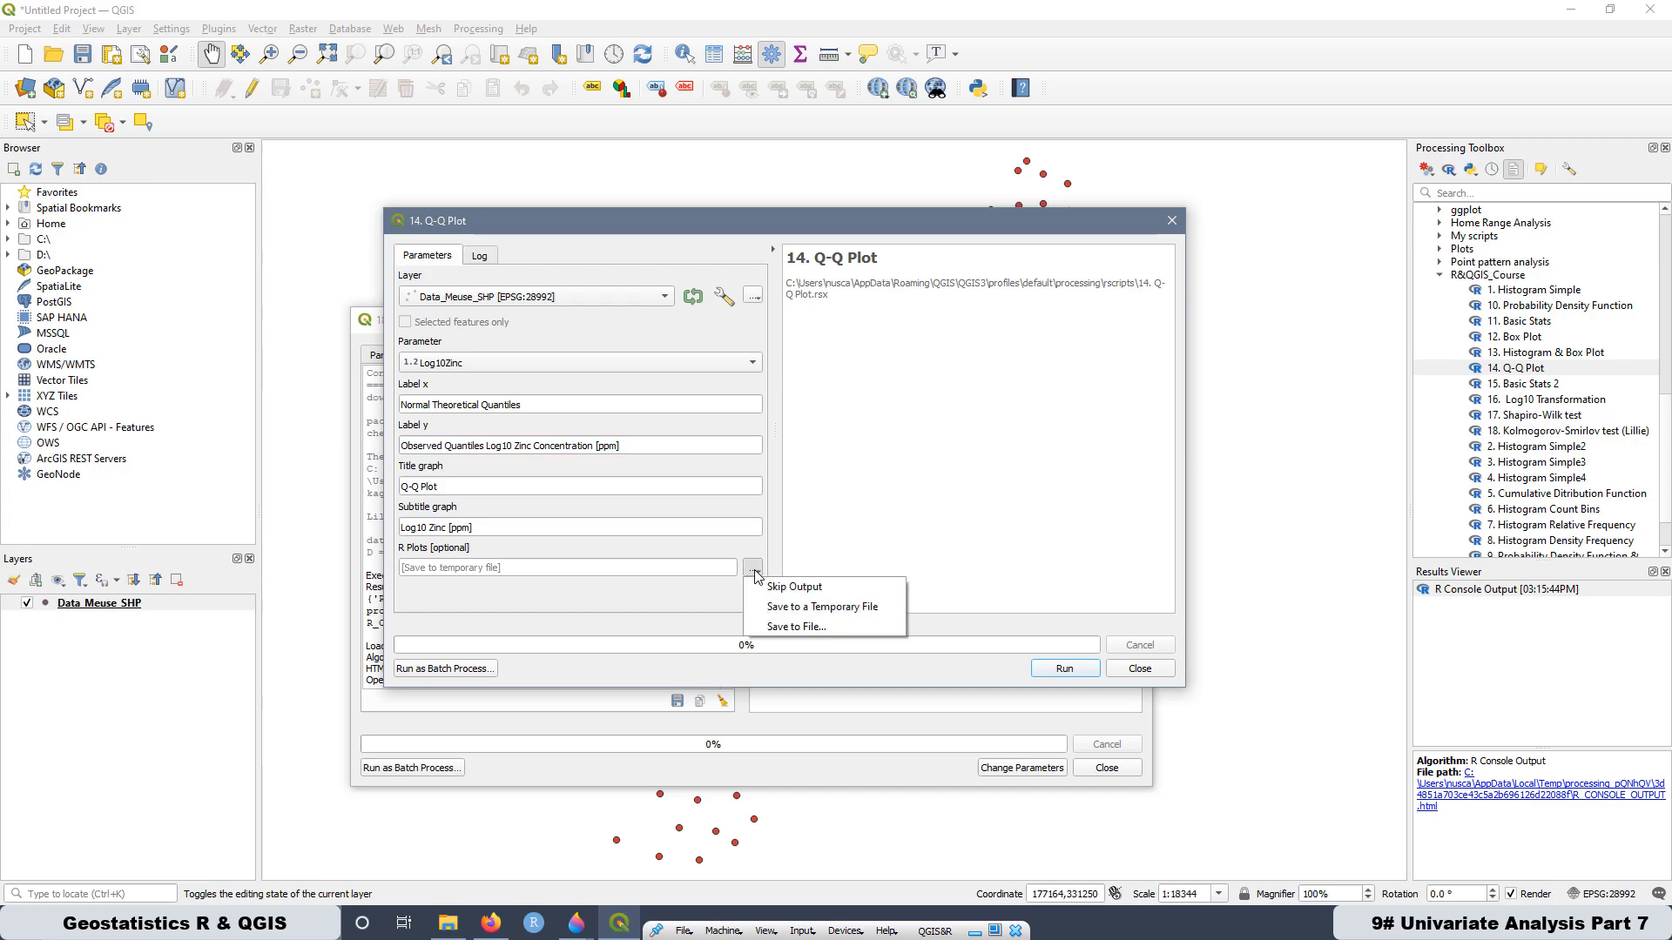
left_click(785, 632)
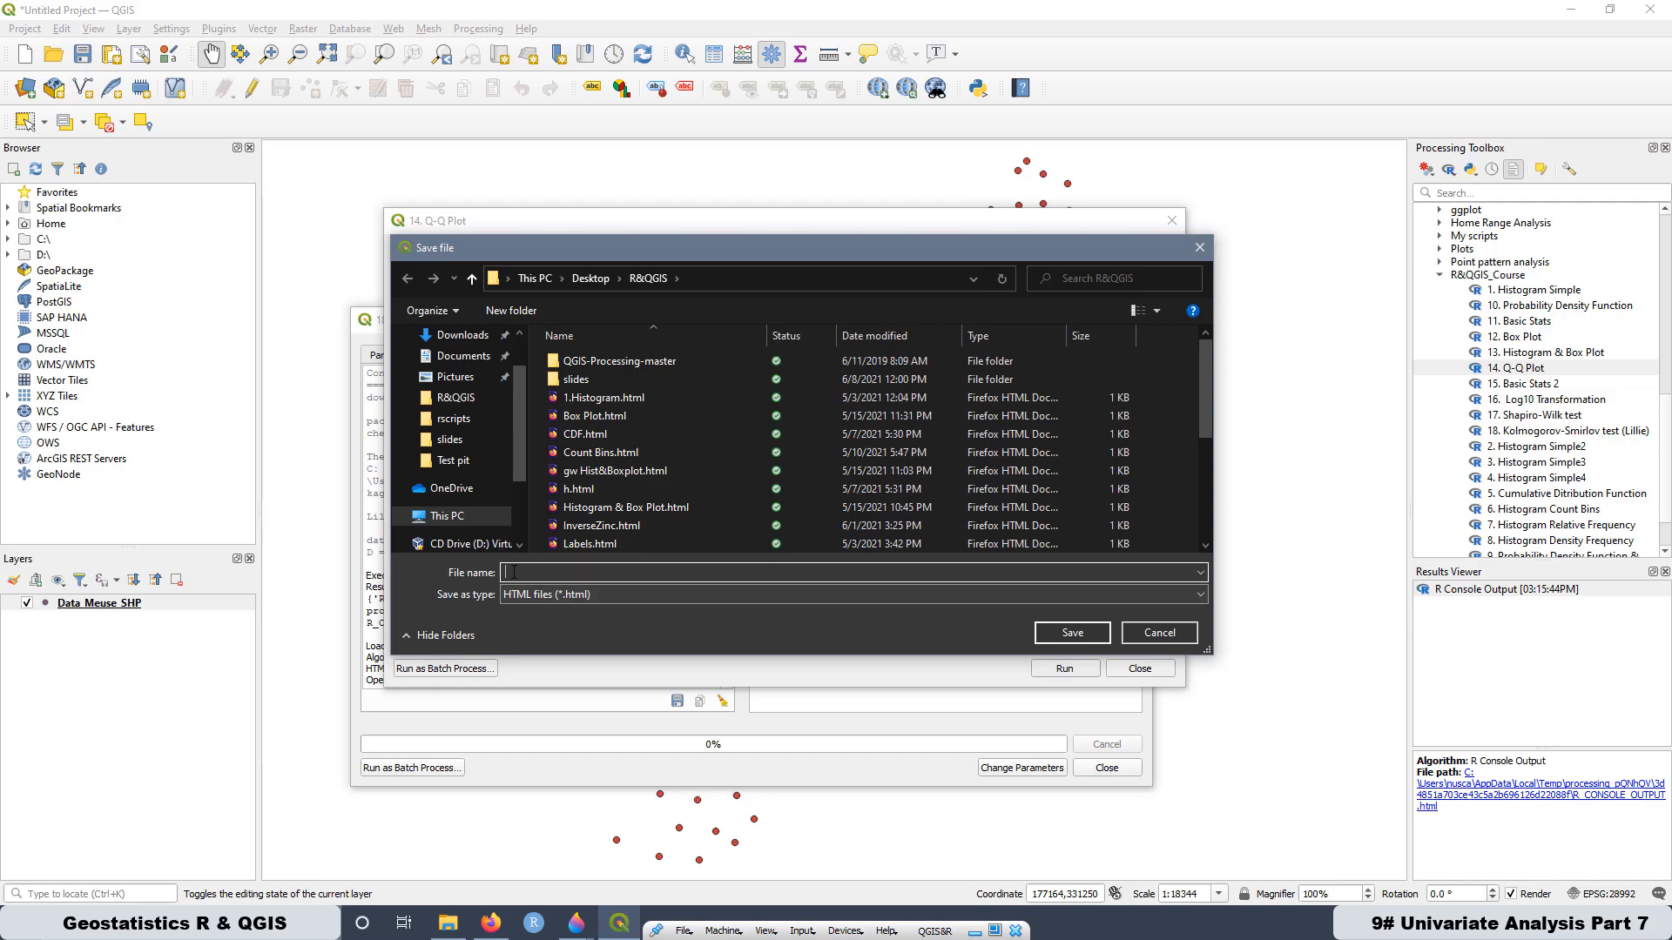
type("Log10")
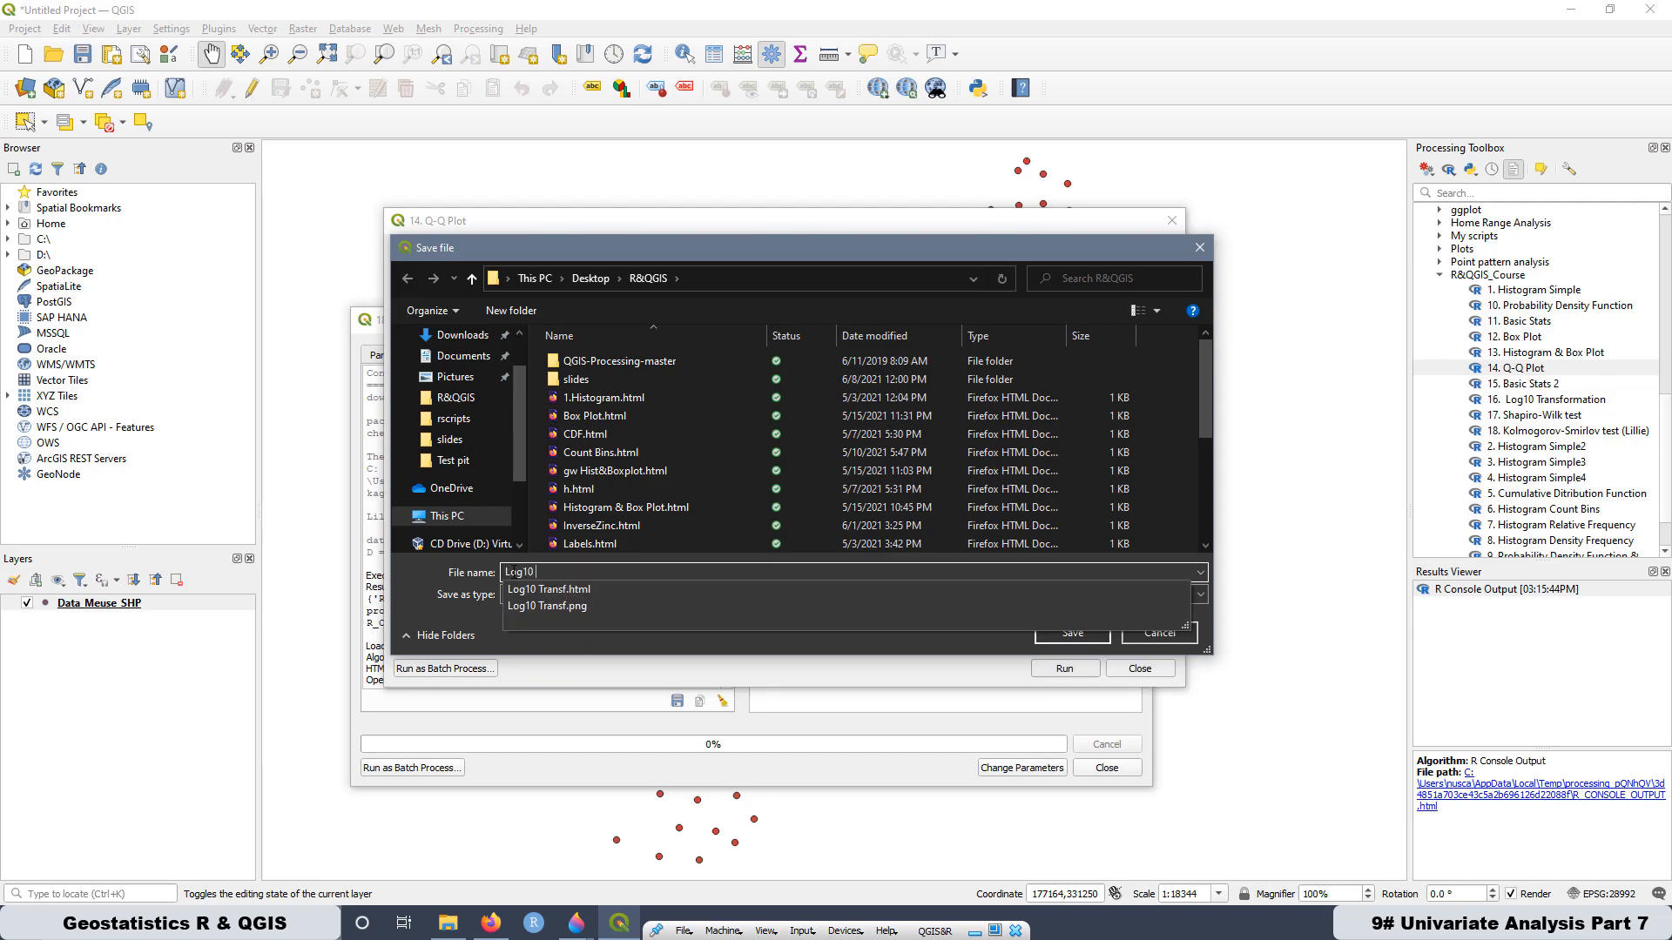
type(" Zinc")
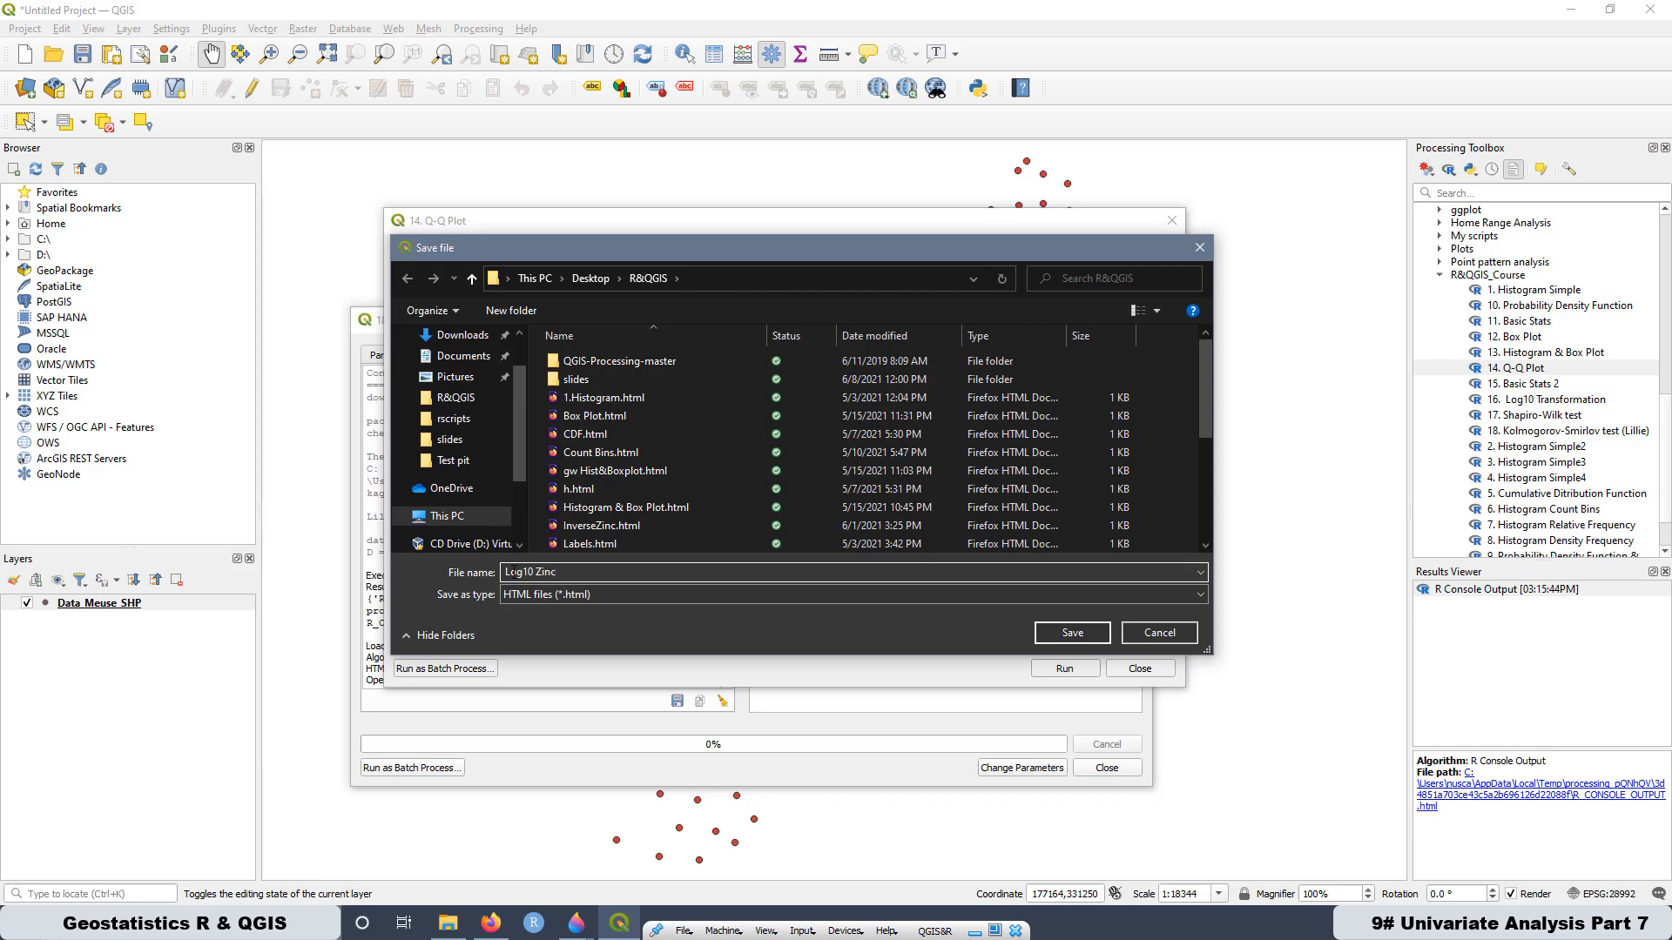
left_click(1075, 634)
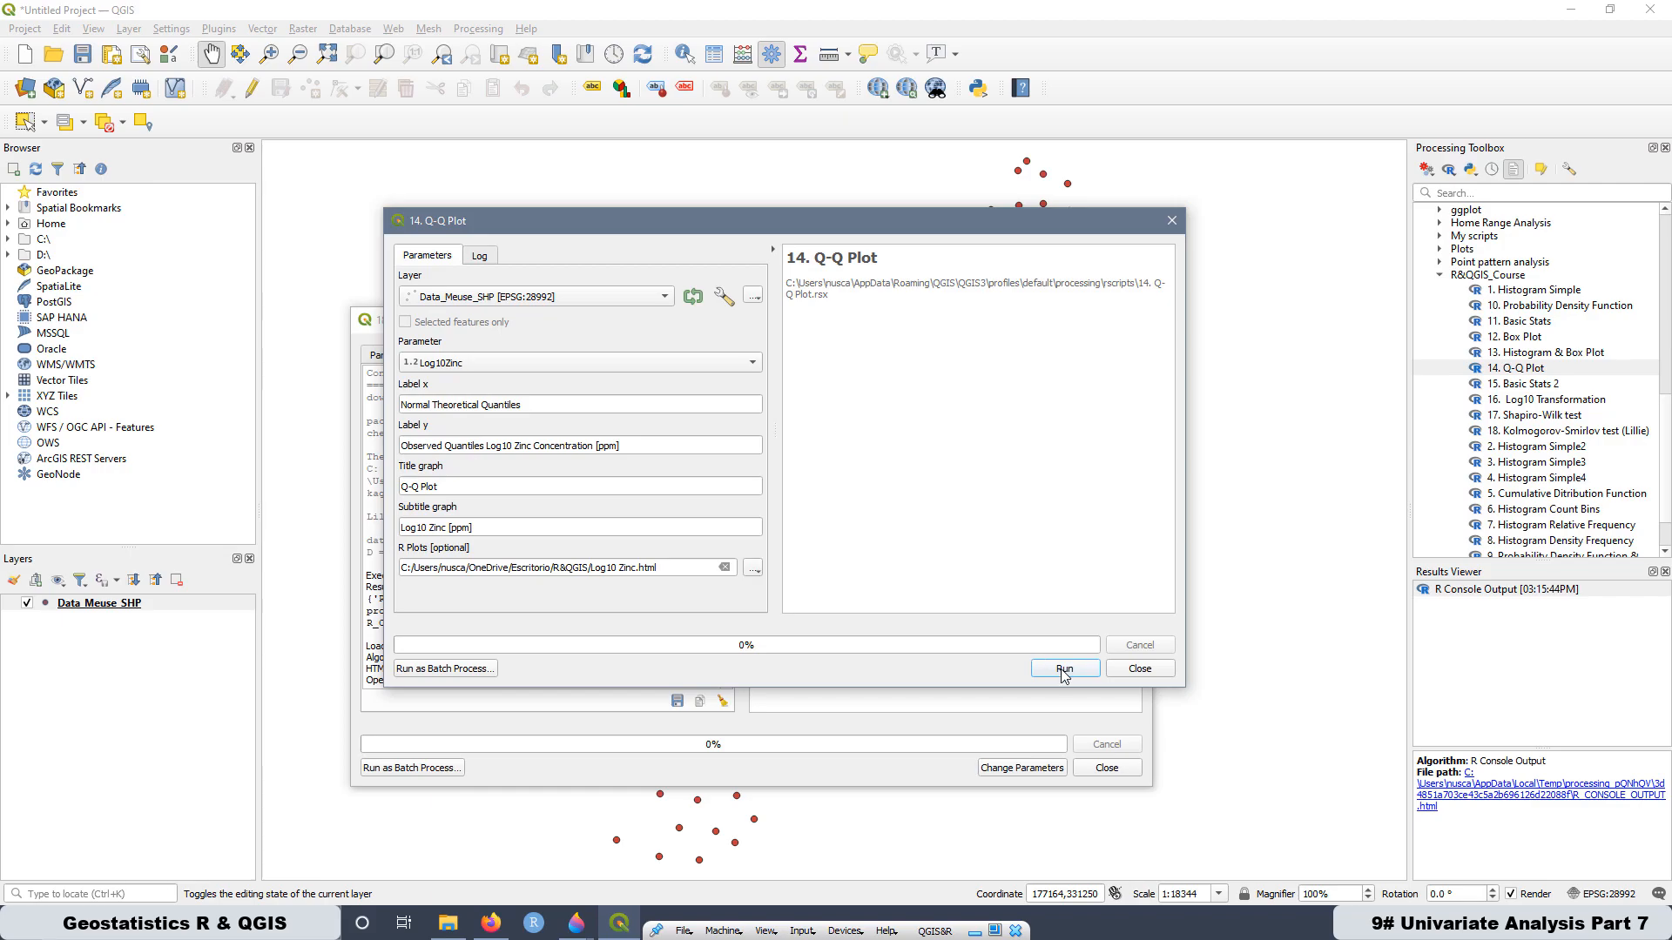
left_click(1067, 670)
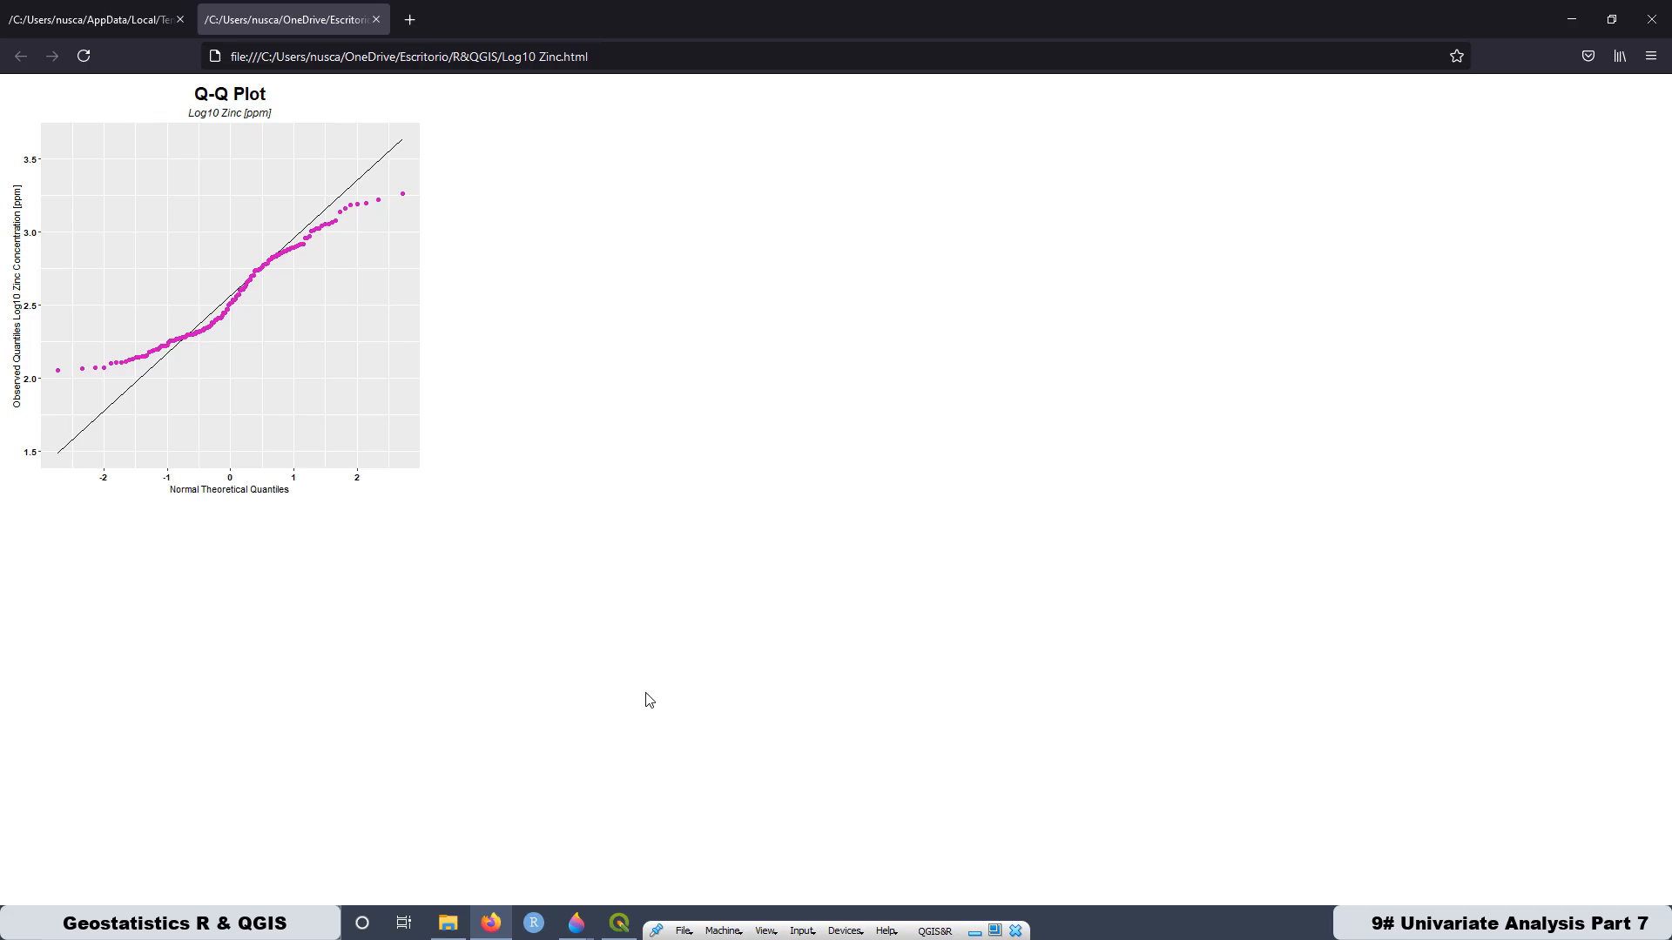
- Enlarge the Q-Q plot in the browser to examine it, and switch to Paint 3D to compare the histograms in Composition.jpg
scroll(649, 701, "up", 5)
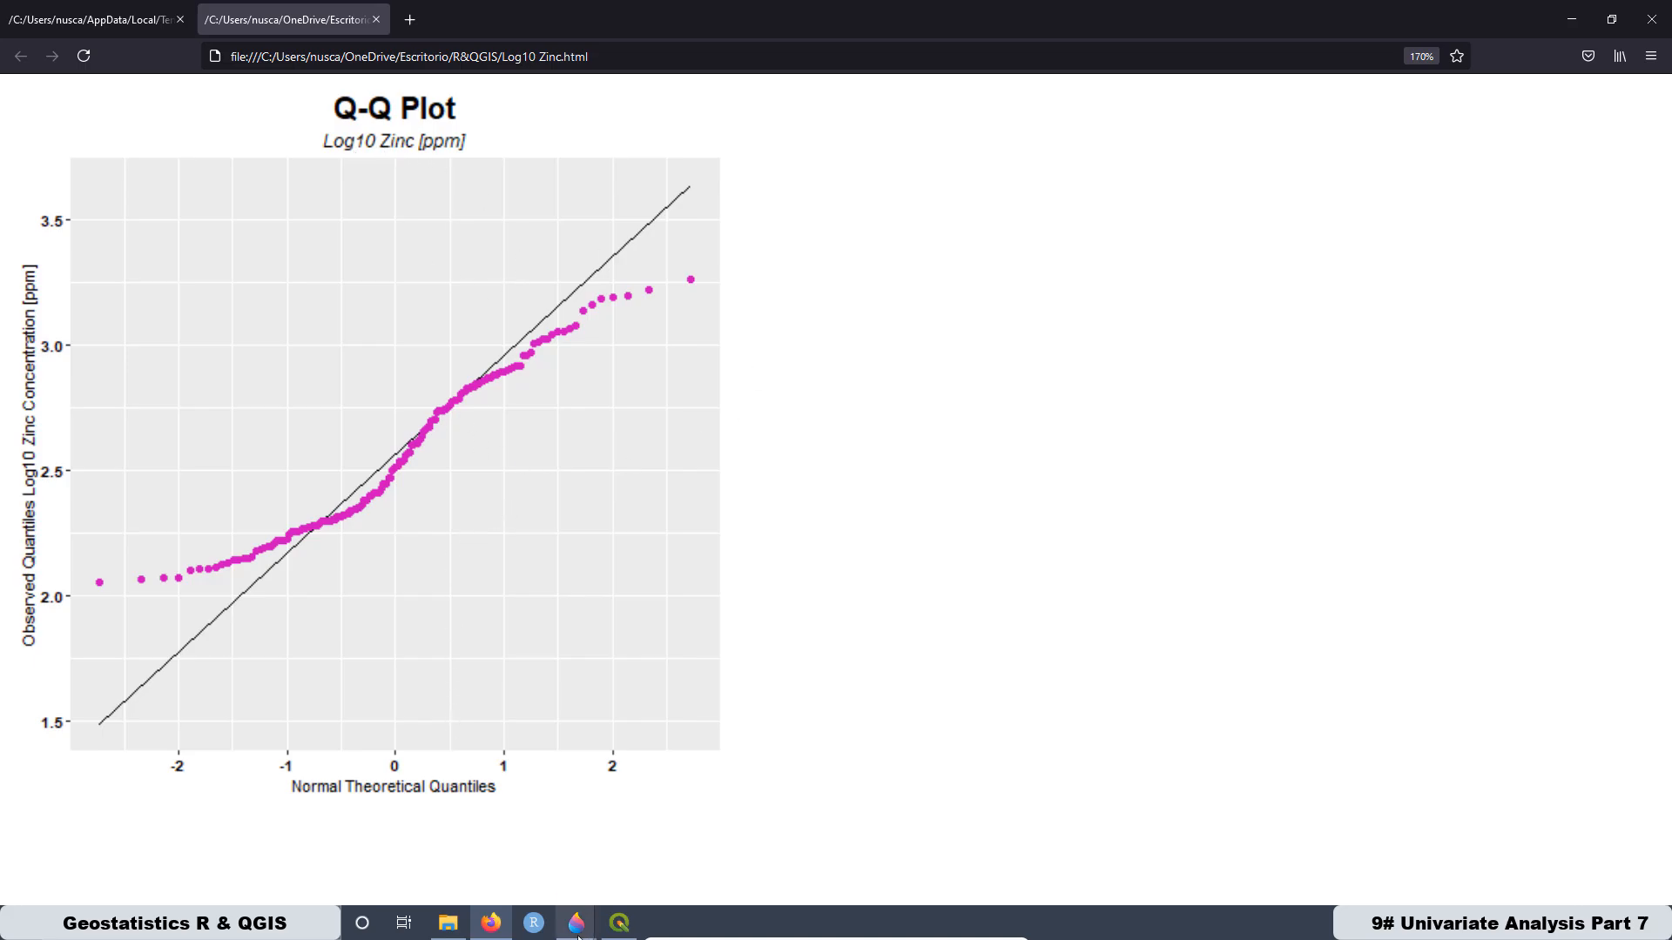
mouse_move(578, 932)
left_click(755, 796)
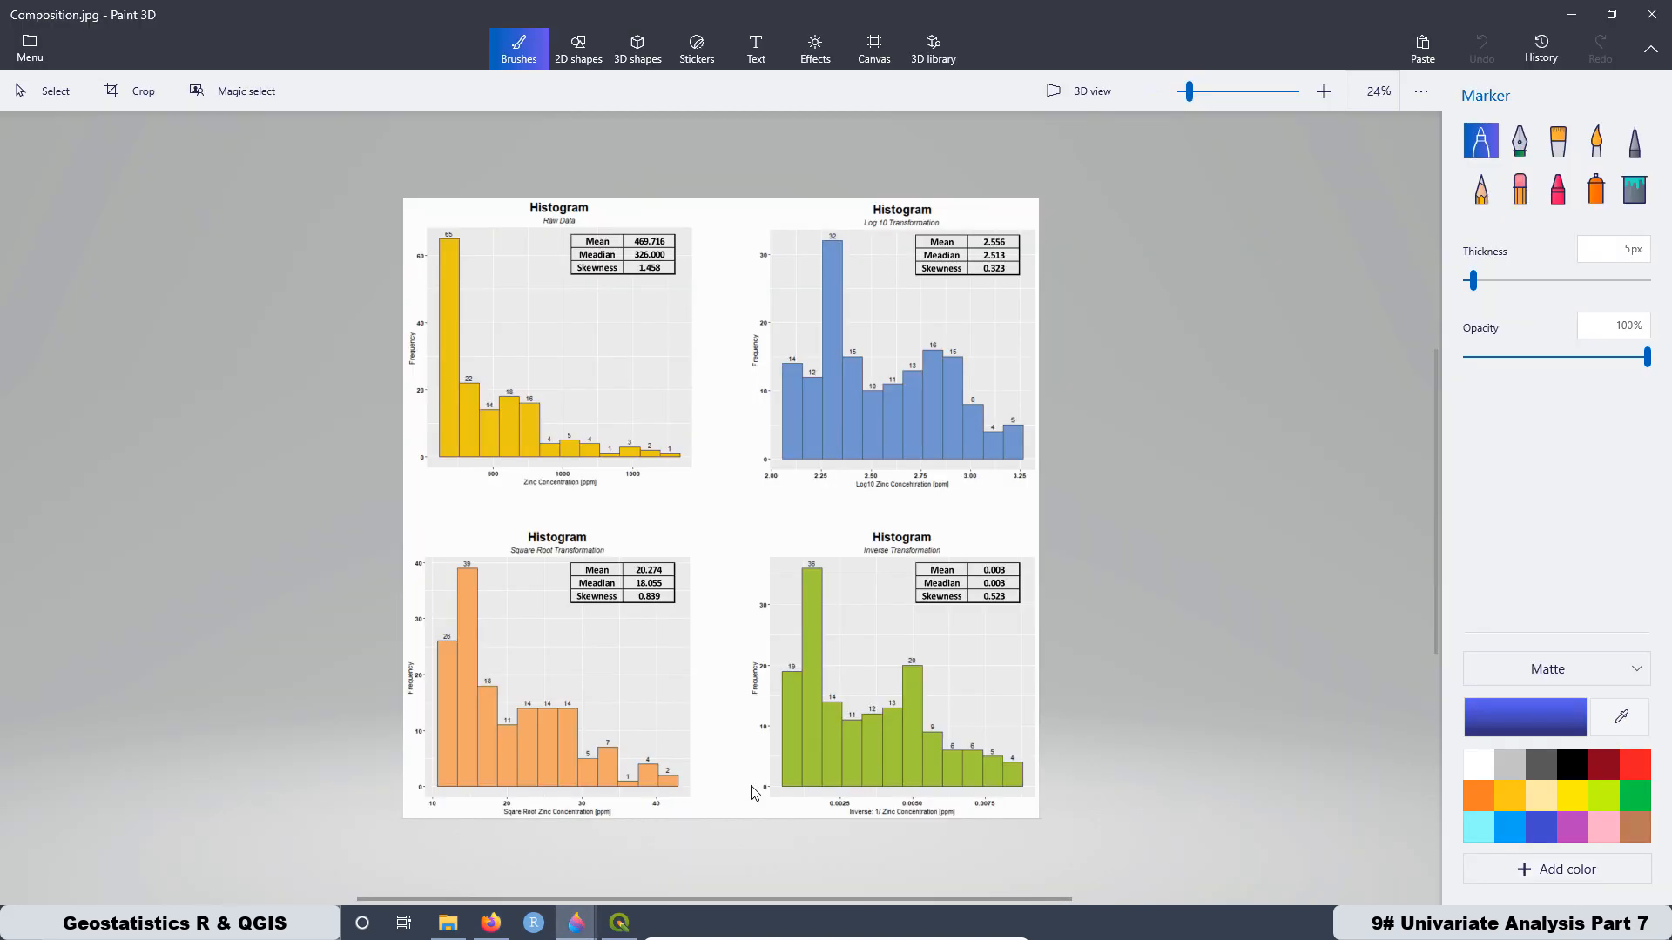